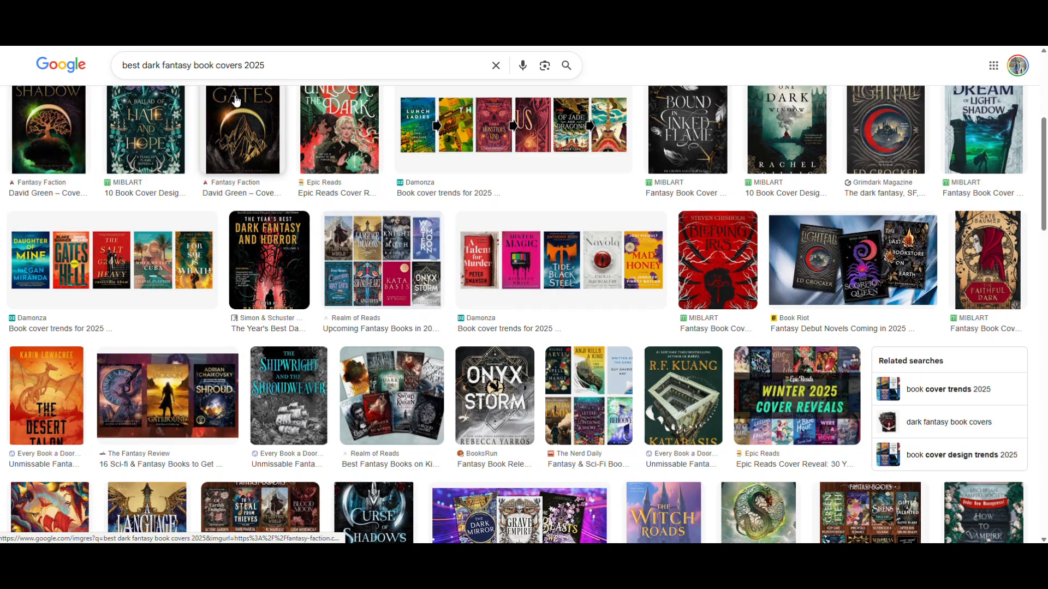
- Preview the Bleeding Iris, A Ballad of Hate and Hope, and A Dream of Light & Shadow covers from the image results
{"action": "scroll", "coordinate": [246, 147], "scroll_direction": "up", "scroll_amount": 1}
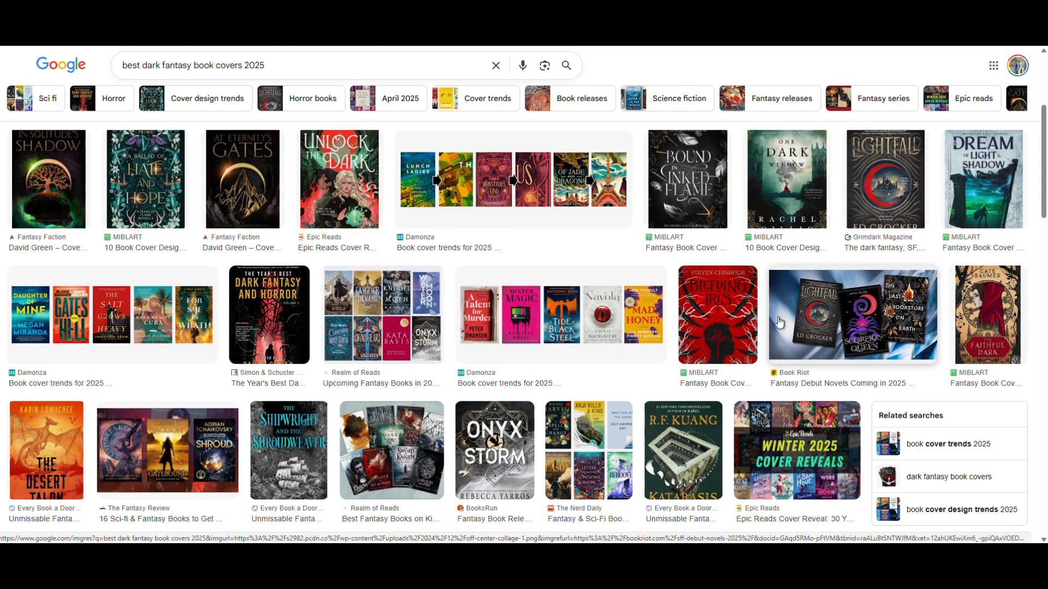
{"action": "left_click", "coordinate": [746, 334]}
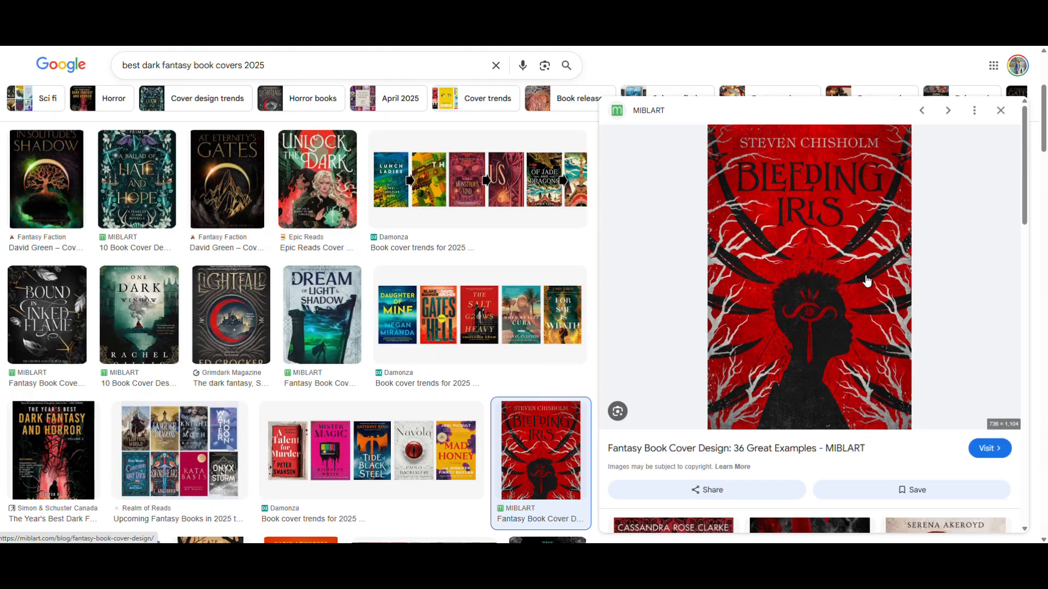
{"action": "left_click", "coordinate": [1000, 111]}
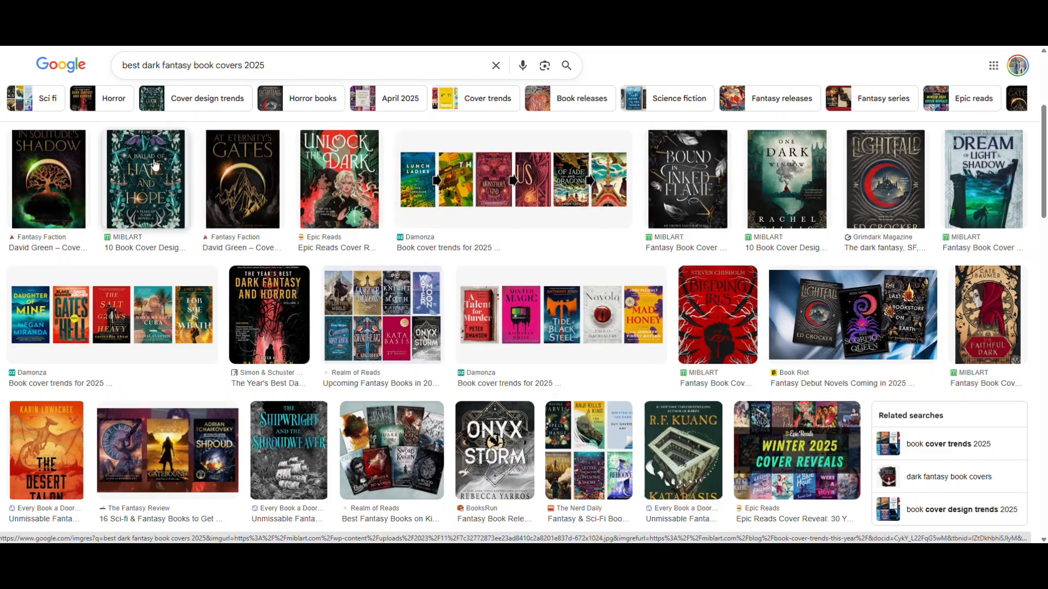
{"action": "left_click", "coordinate": [145, 179]}
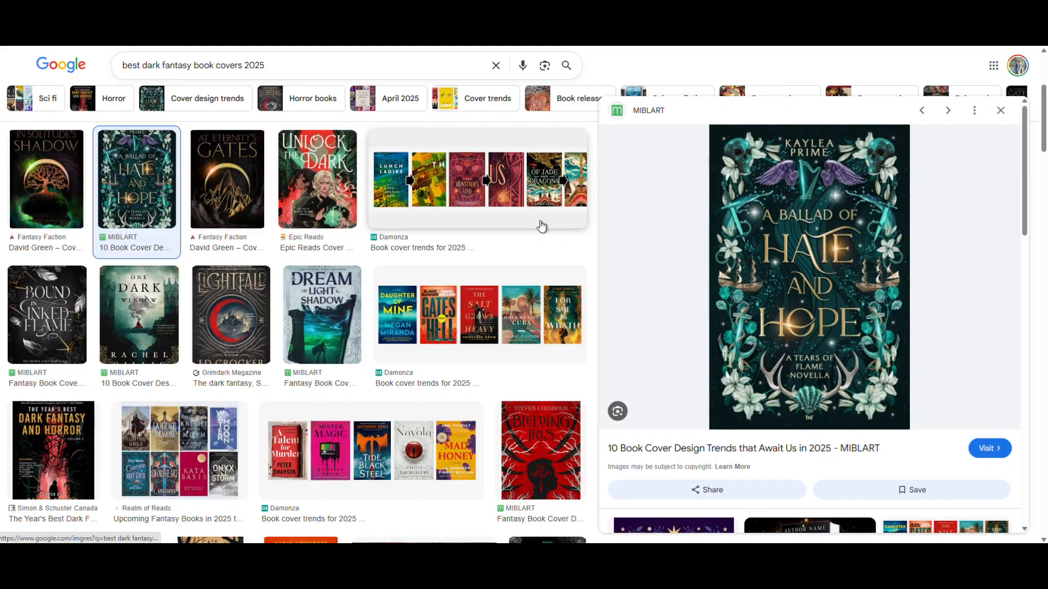
{"action": "left_click", "coordinate": [1000, 111]}
{"action": "left_click", "coordinate": [973, 188]}
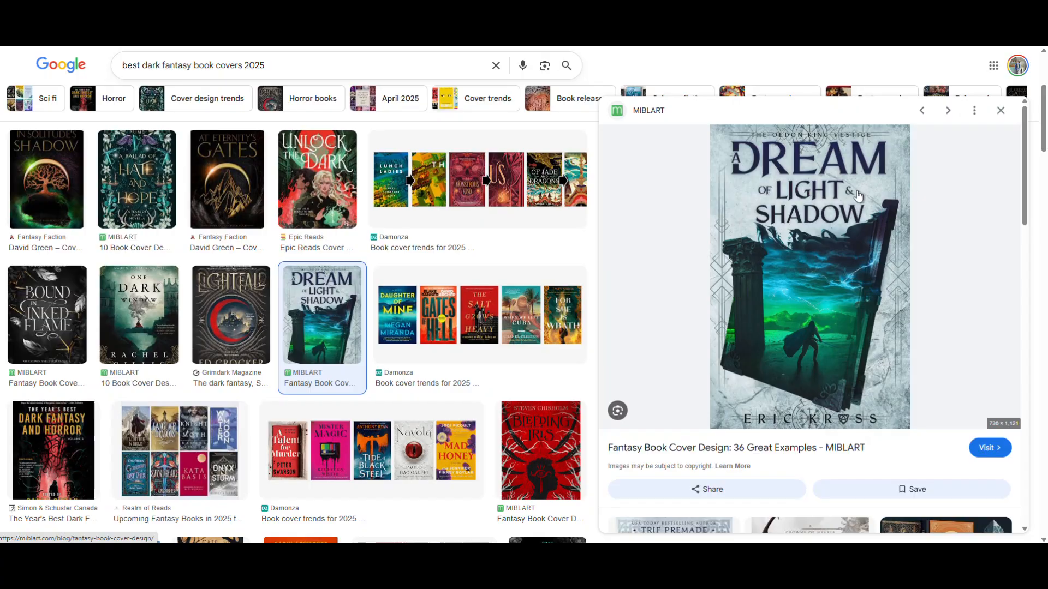
{"action": "left_click", "coordinate": [1000, 110]}
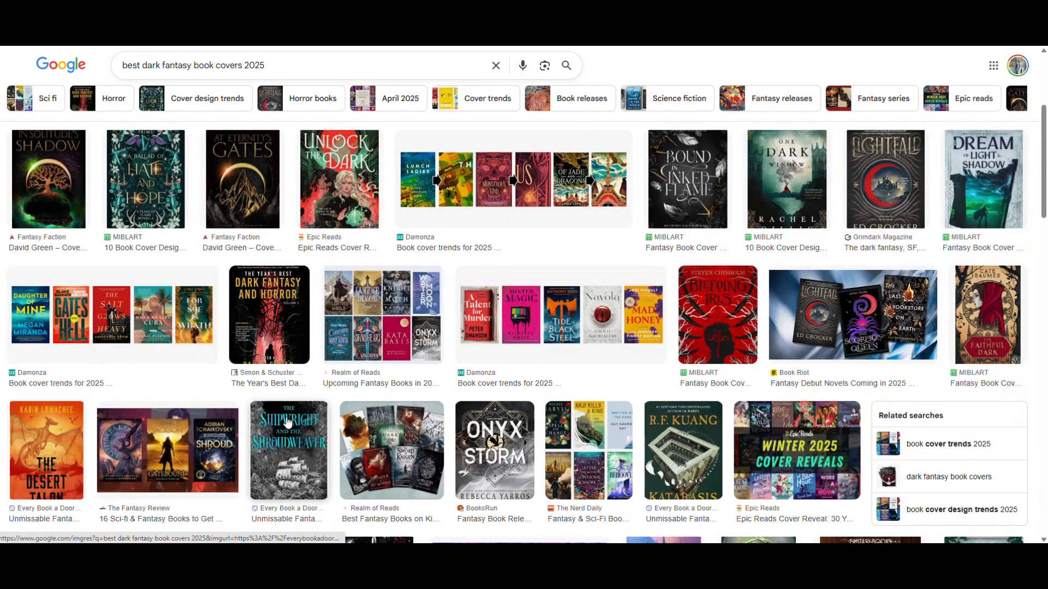
- Preview the covers of The Shipwright and the Shroudweaver, The Year's Best Dark Fantasy and Horror, The Fantasy Review's 2025 picks, and Lightfall
{"action": "left_click", "coordinate": [306, 447]}
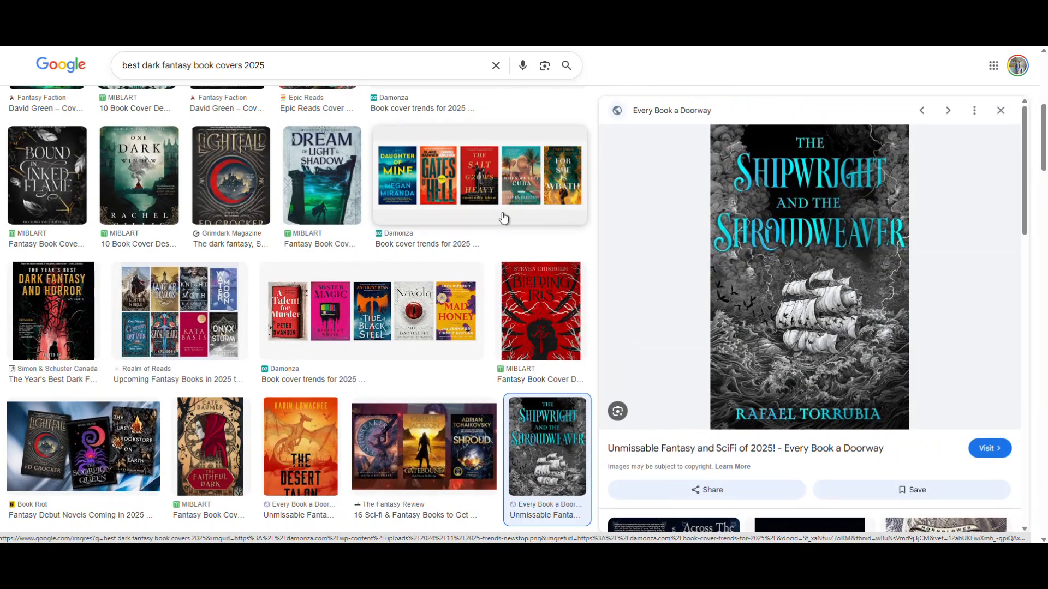
{"action": "key", "text": "Escape"}
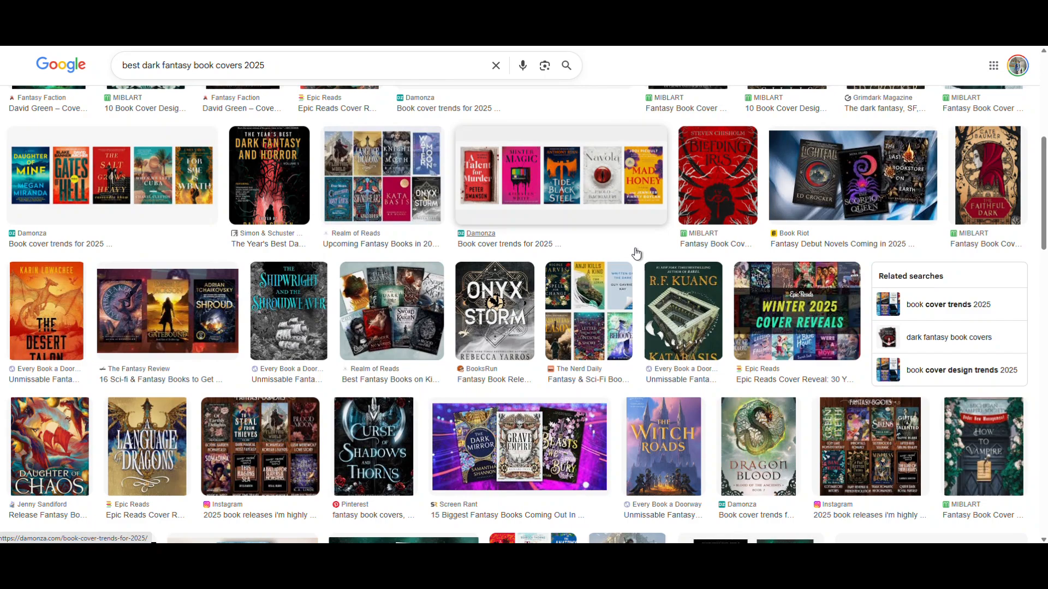
{"action": "left_click", "coordinate": [289, 212]}
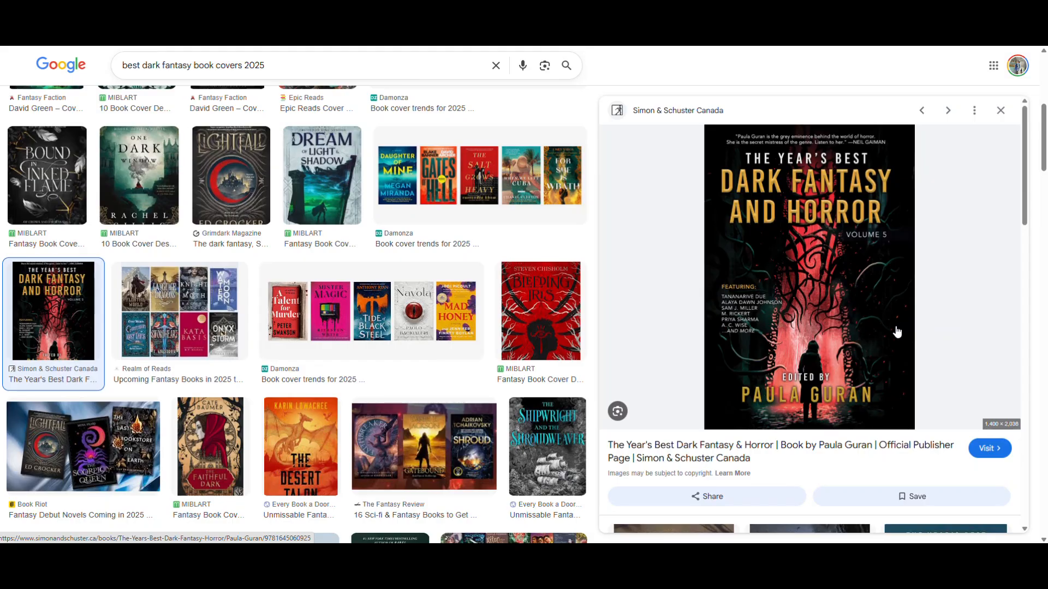
{"action": "left_click", "coordinate": [1000, 111]}
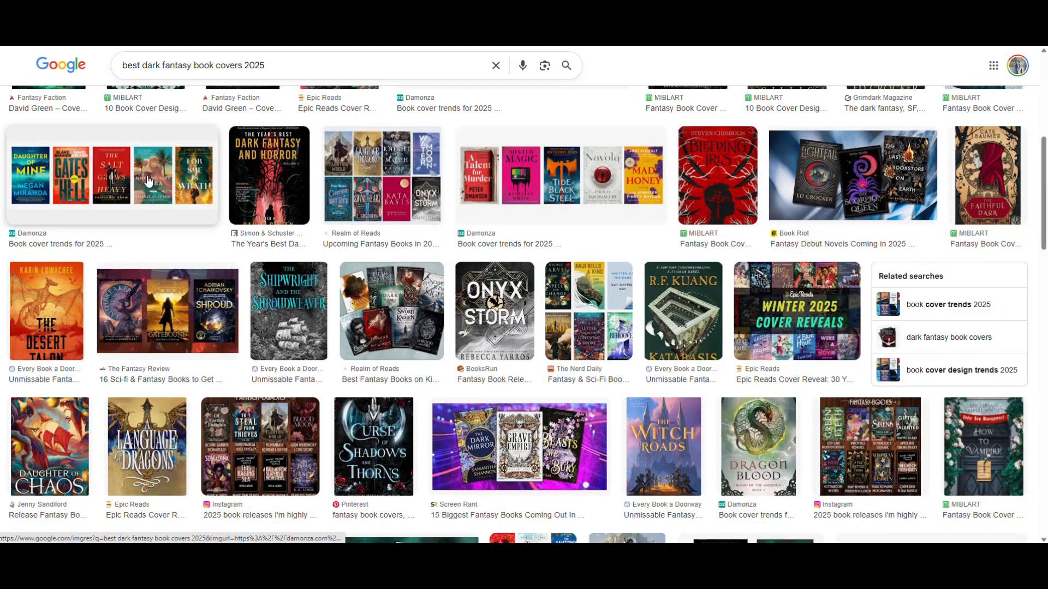
{"action": "left_click", "coordinate": [167, 327]}
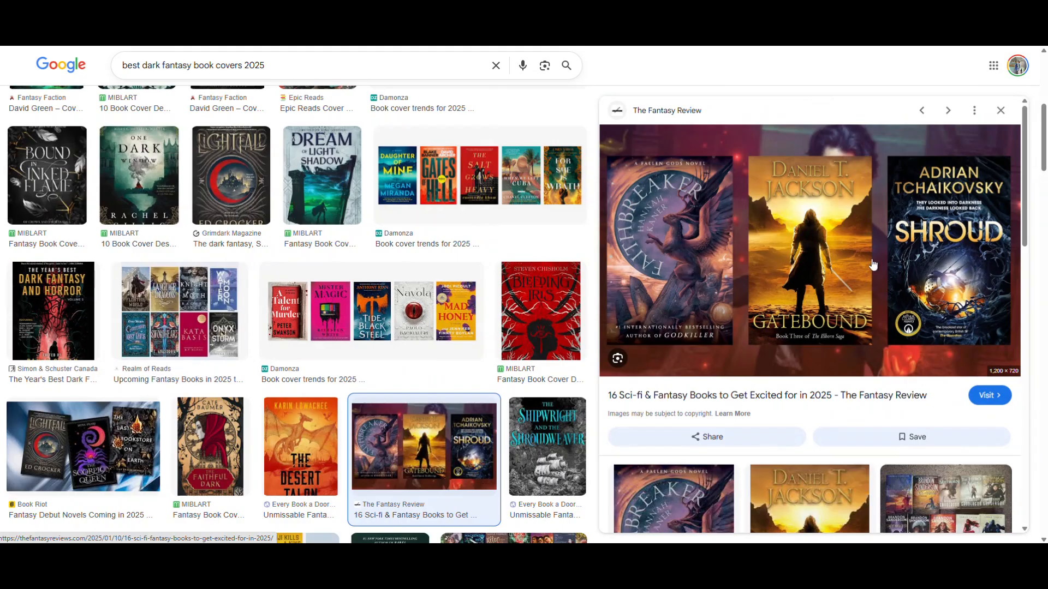
{"action": "left_click", "coordinate": [256, 204]}
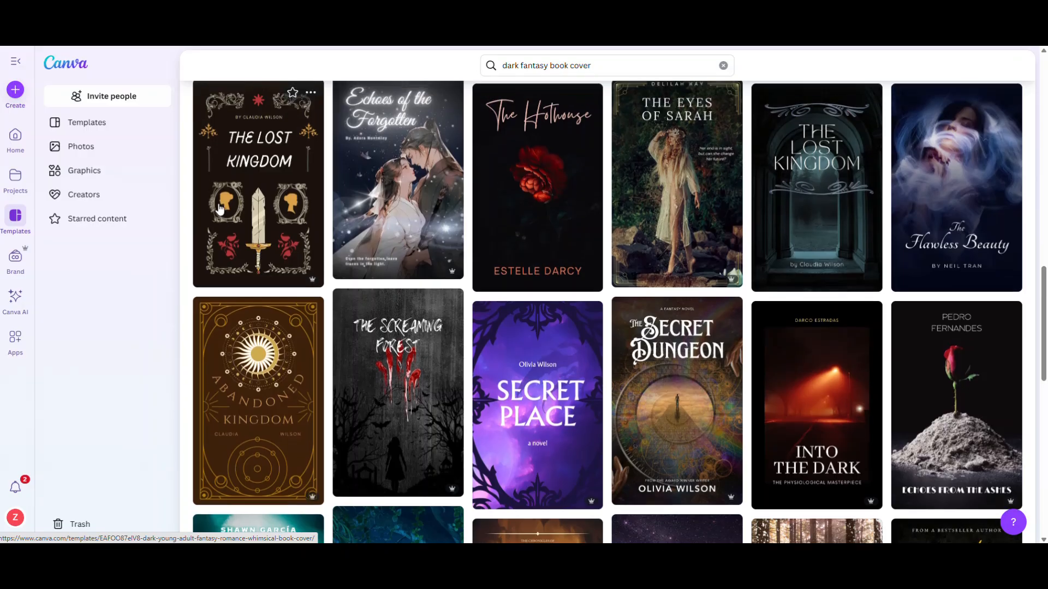
{"action": "scroll", "coordinate": [226, 215], "scroll_direction": "up", "scroll_amount": 10}
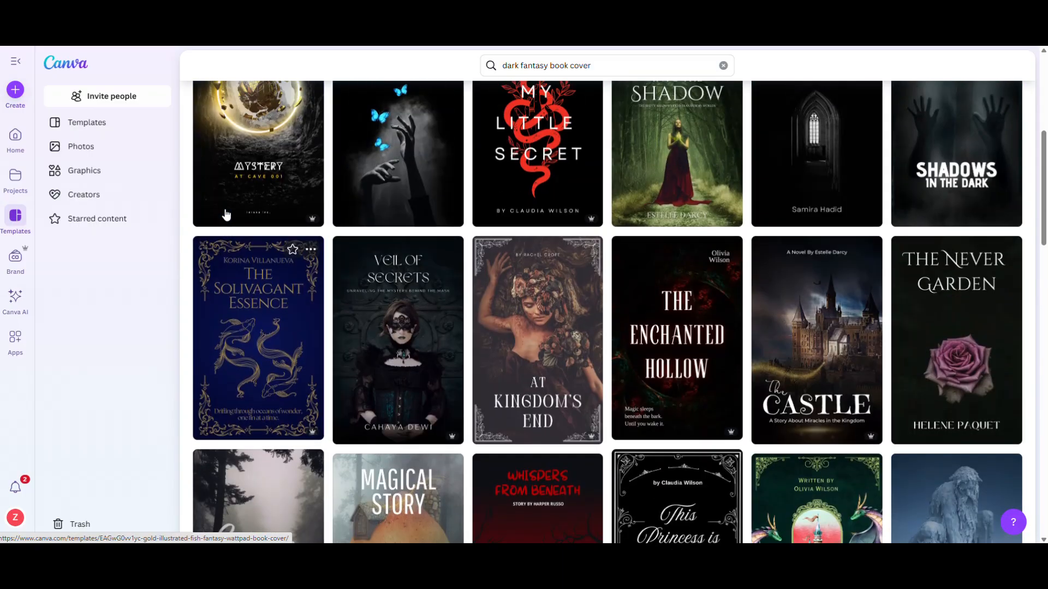
{"action": "left_click", "coordinate": [16, 89]}
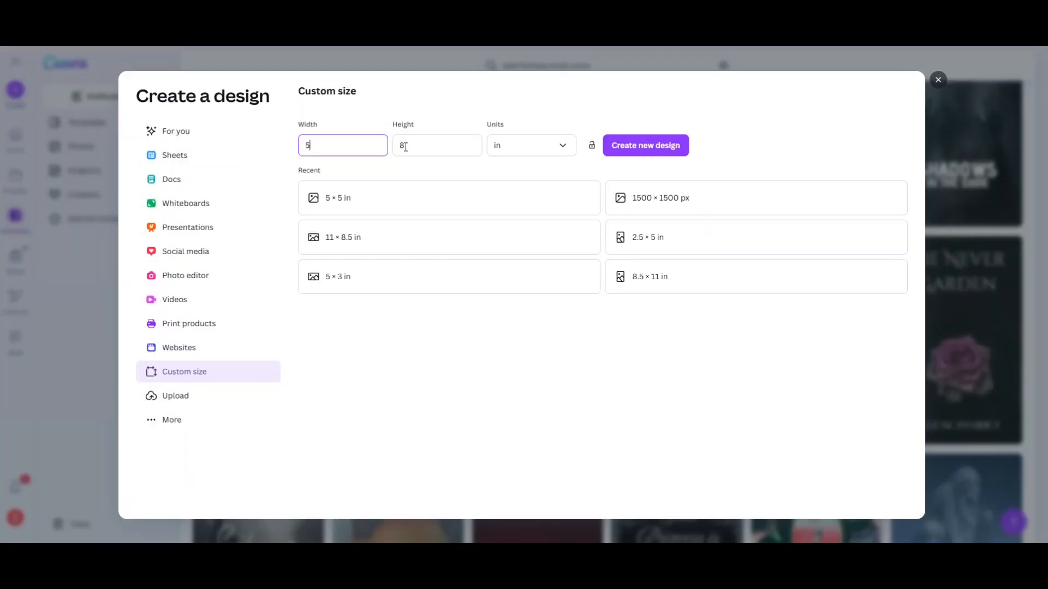
{"action": "left_click", "coordinate": [554, 146]}
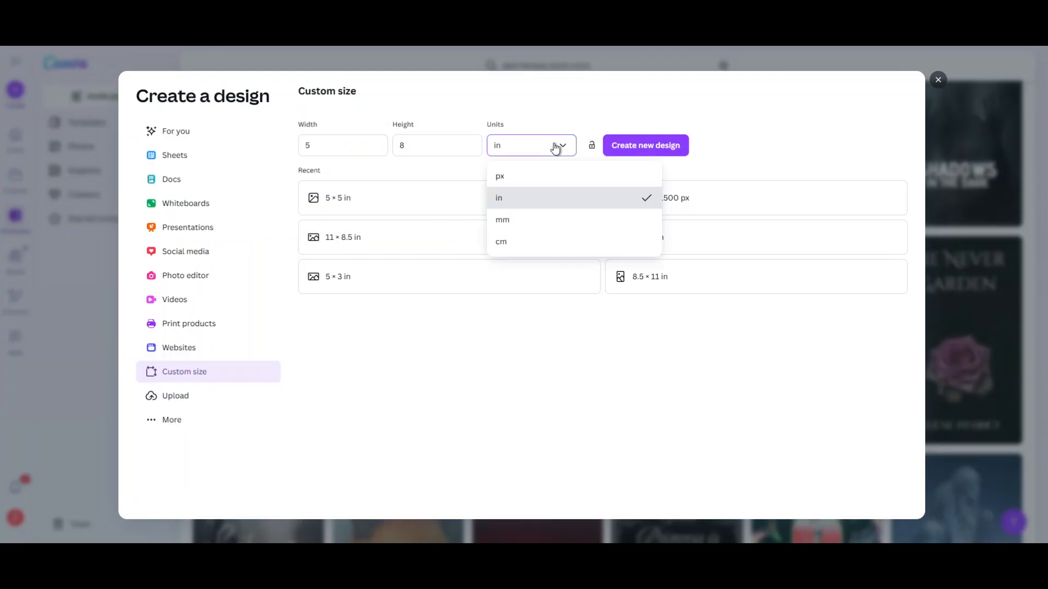
{"action": "left_click", "coordinate": [555, 147]}
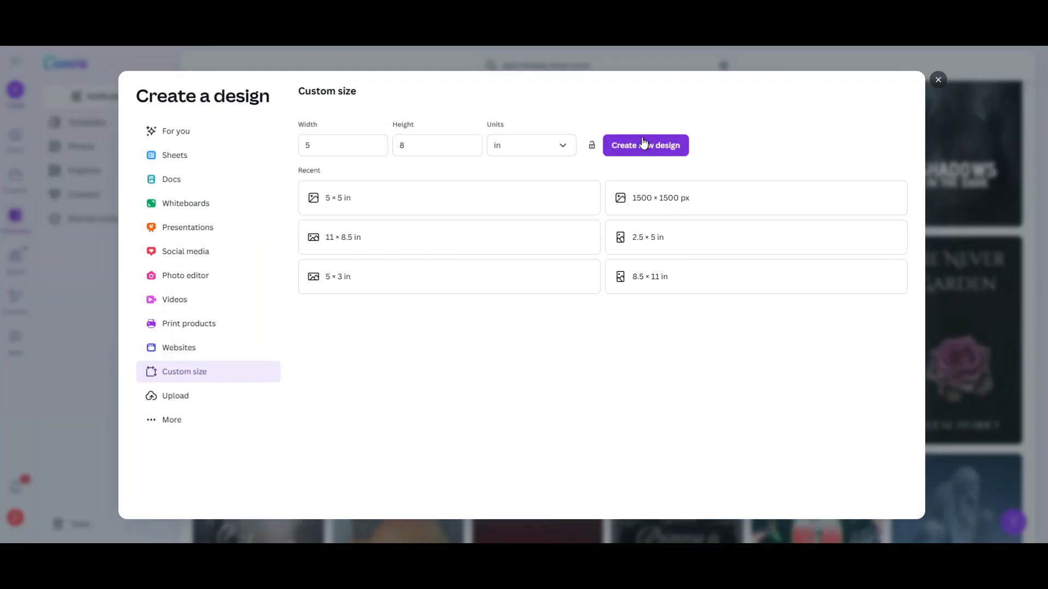
{"action": "left_click", "coordinate": [938, 81]}
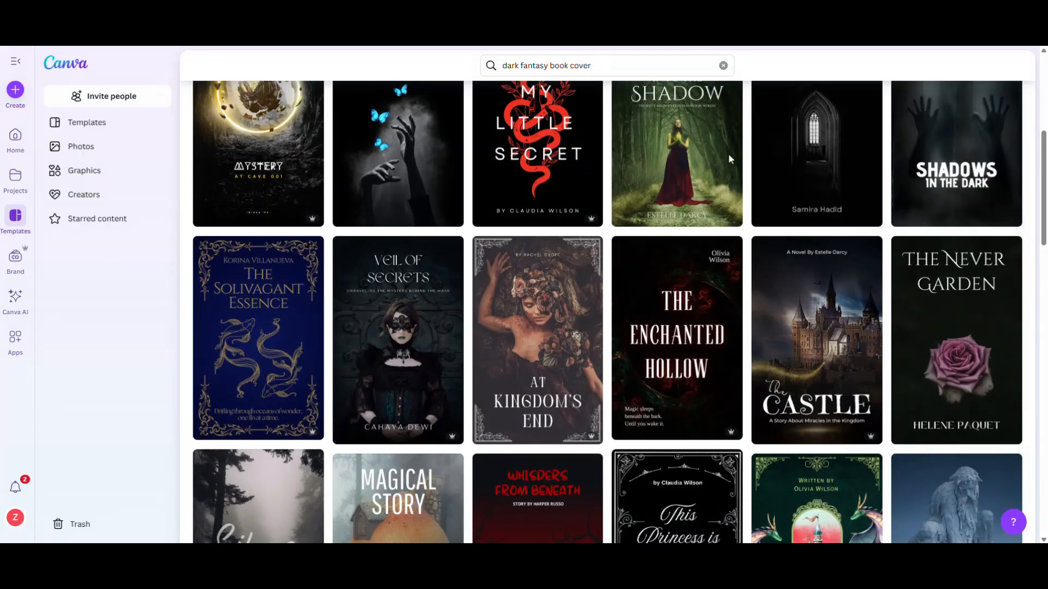
- Examine the Canva templates found for "dark fantasy book cover" for layout and style ideas
{"action": "scroll", "coordinate": [357, 289], "scroll_direction": "up", "scroll_amount": 6}
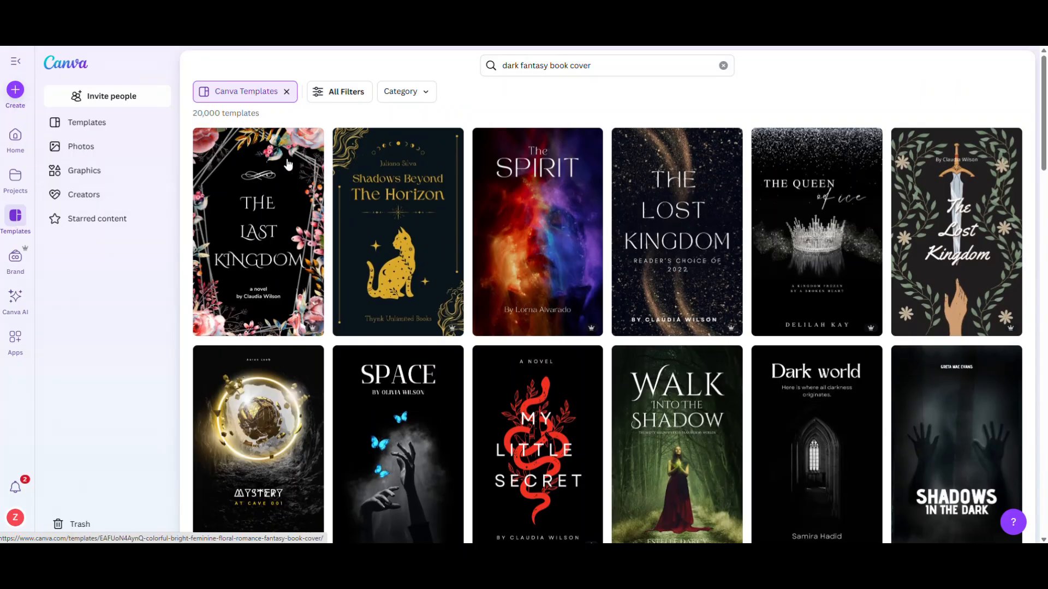
{"action": "left_click_drag", "start_coordinate": [502, 65], "coordinate": [621, 65]}
{"action": "left_click", "coordinate": [625, 65]}
{"action": "left_click", "coordinate": [762, 70]}
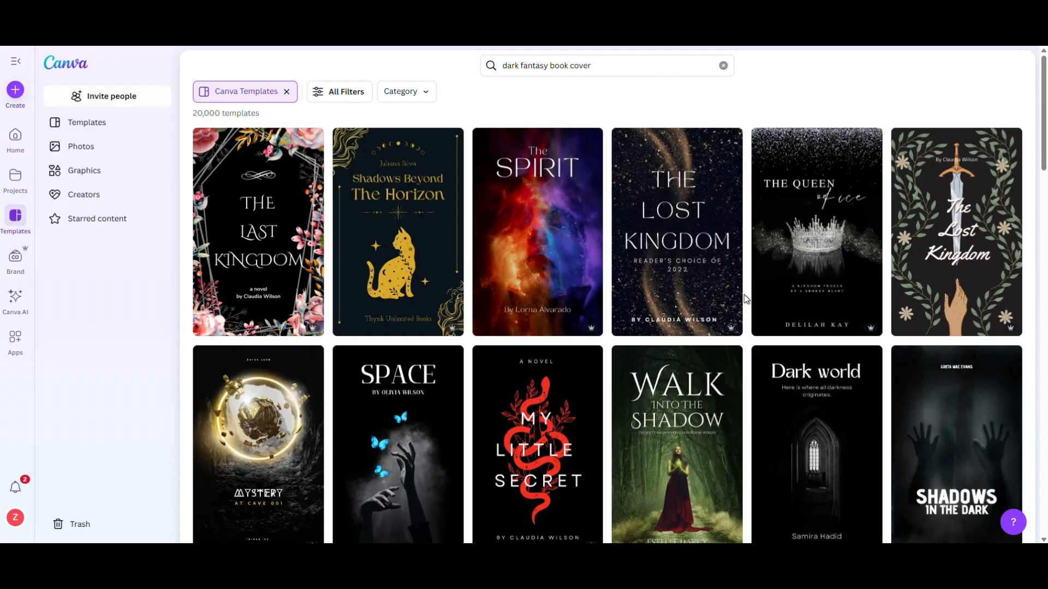
{"action": "scroll", "coordinate": [680, 309], "scroll_direction": "down", "scroll_amount": 1}
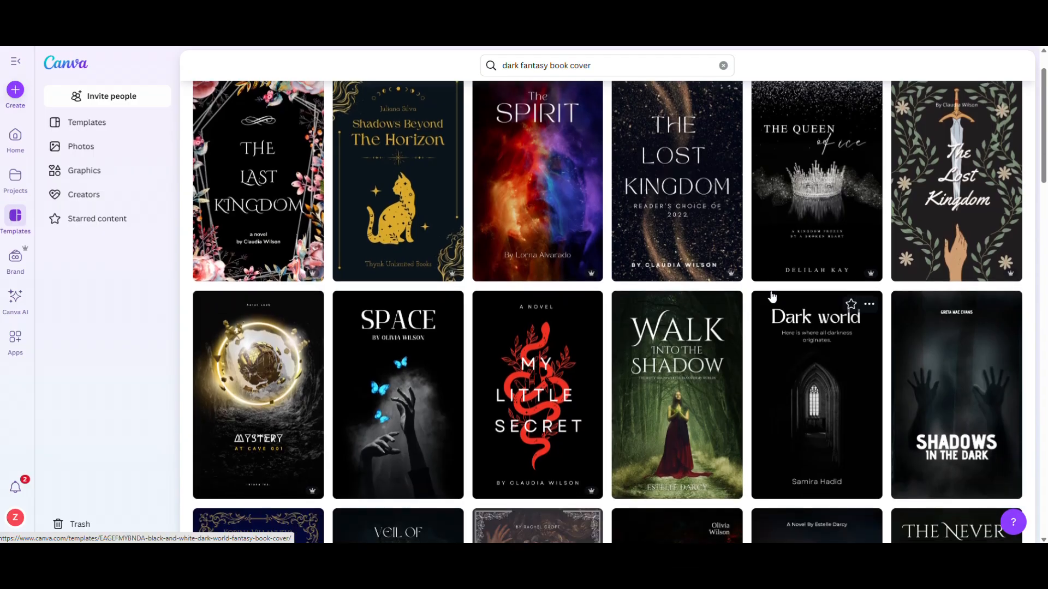
{"action": "scroll", "coordinate": [754, 300], "scroll_direction": "down", "scroll_amount": 1}
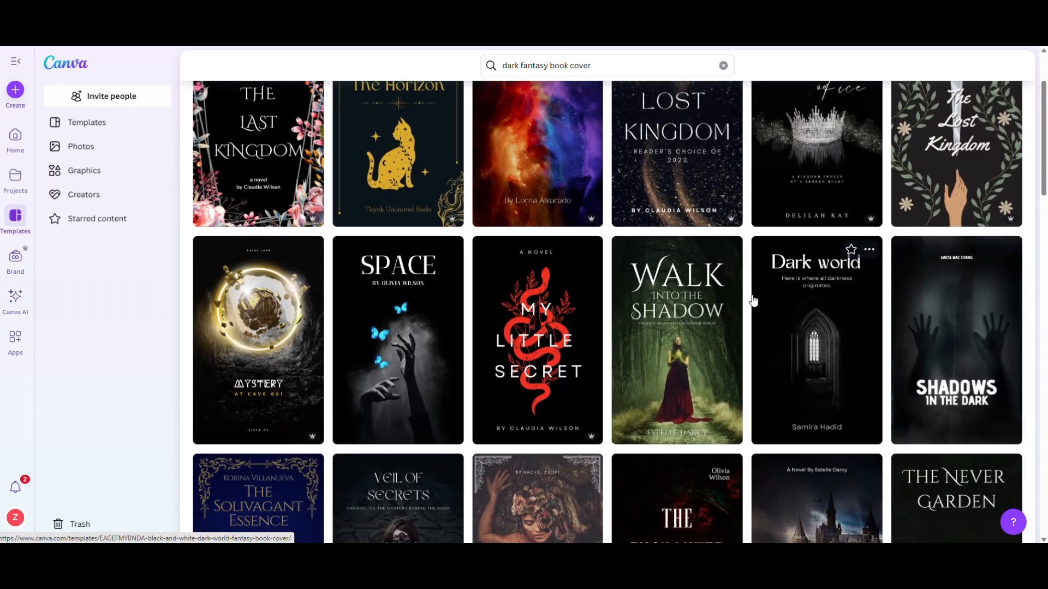
{"action": "scroll", "coordinate": [753, 300], "scroll_direction": "down", "scroll_amount": 1}
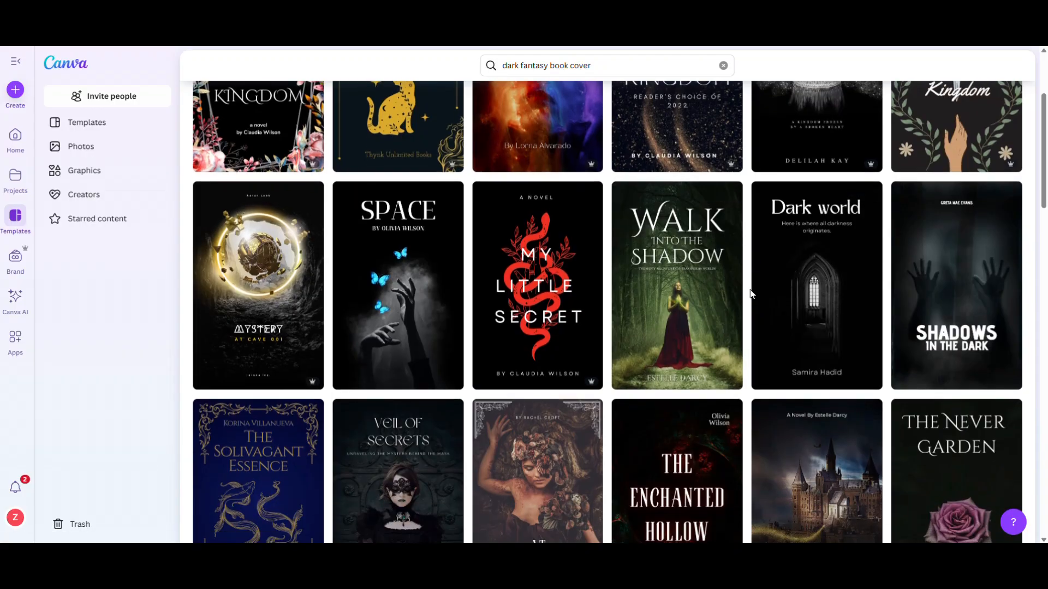
{"action": "scroll", "coordinate": [748, 297], "scroll_direction": "up", "scroll_amount": 1}
{"action": "scroll", "coordinate": [750, 293], "scroll_direction": "up", "scroll_amount": 2}
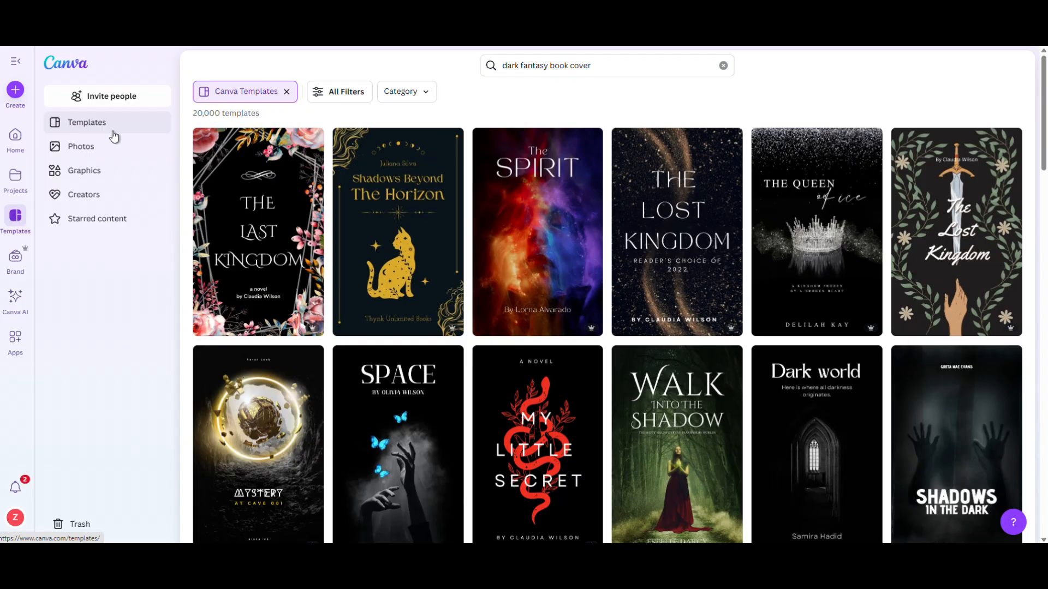
- Create a new blank custom-size design 4 in wide and 7 in high
{"action": "left_click", "coordinate": [17, 91]}
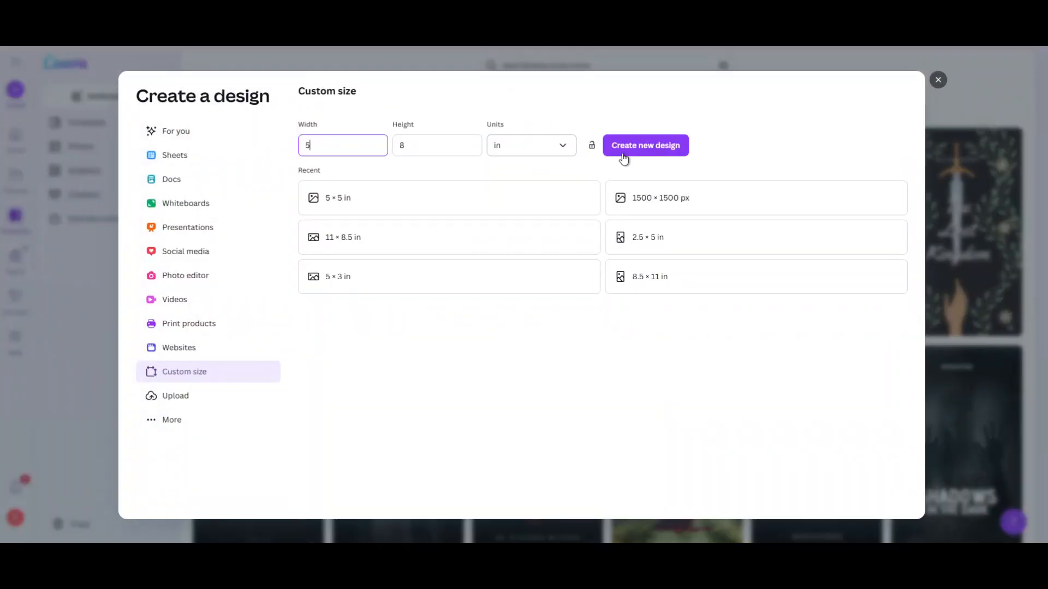
{"action": "type", "text": "4"}
{"action": "key", "text": "Tab"}
{"action": "type", "text": "7"}
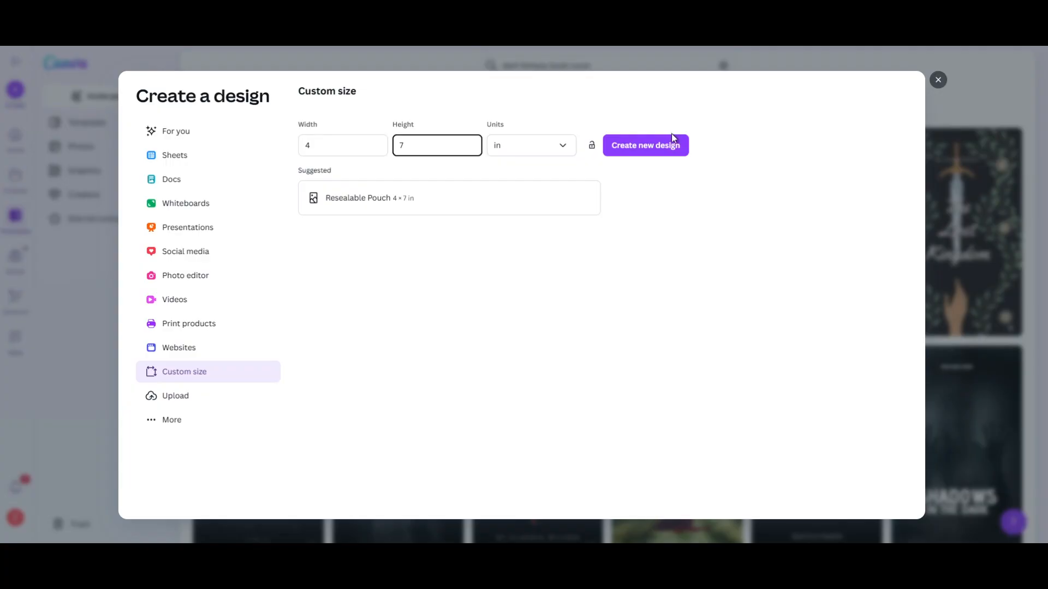
{"action": "left_click", "coordinate": [673, 149]}
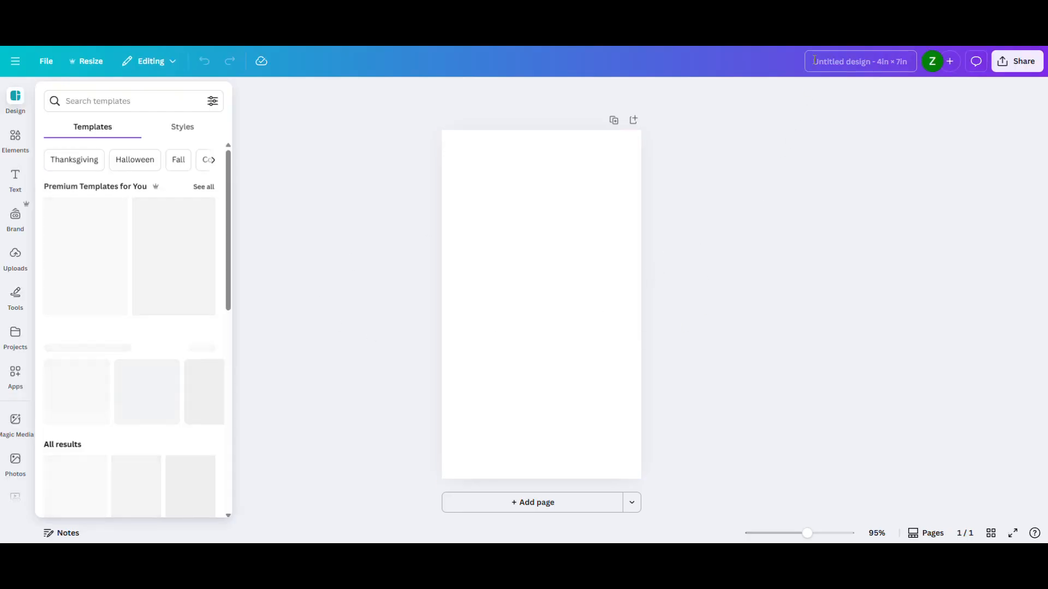
- Name the new design "GR Alternate Cover"
{"action": "left_click", "coordinate": [851, 62]}
{"action": "type", "text": "GR Alternate Cover"}
{"action": "key", "text": "Return"}
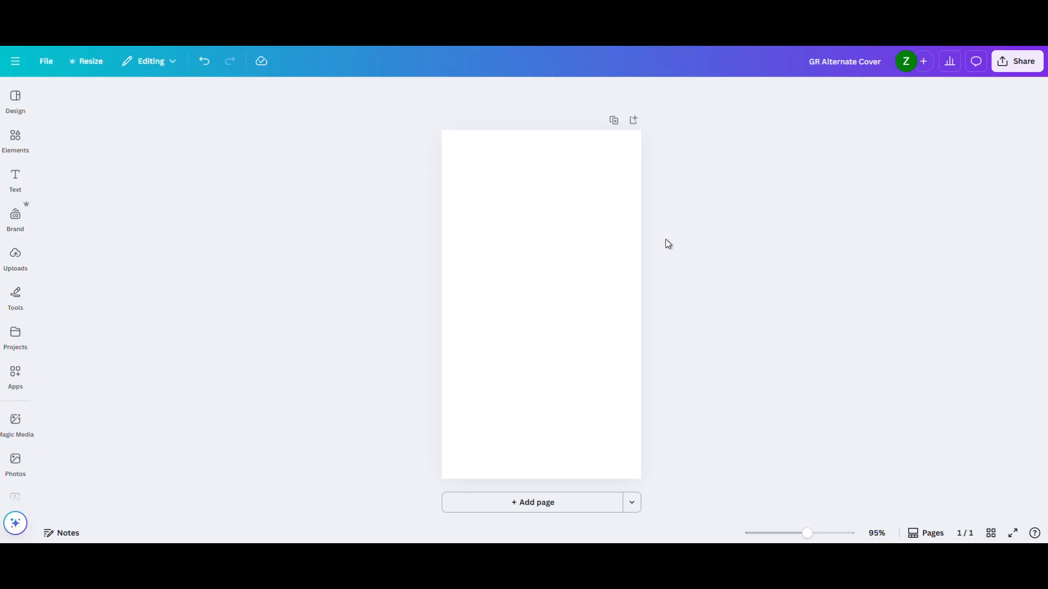
- Add a text box reading "The" and move it to the upper-left area of the page
{"action": "left_click", "coordinate": [13, 179]}
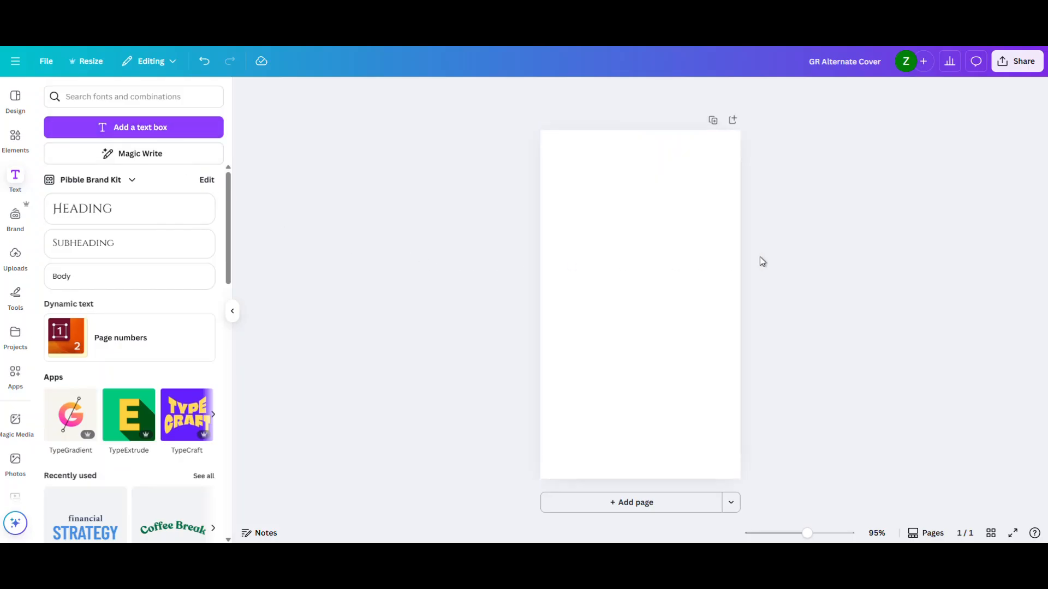
{"action": "key", "text": "t"}
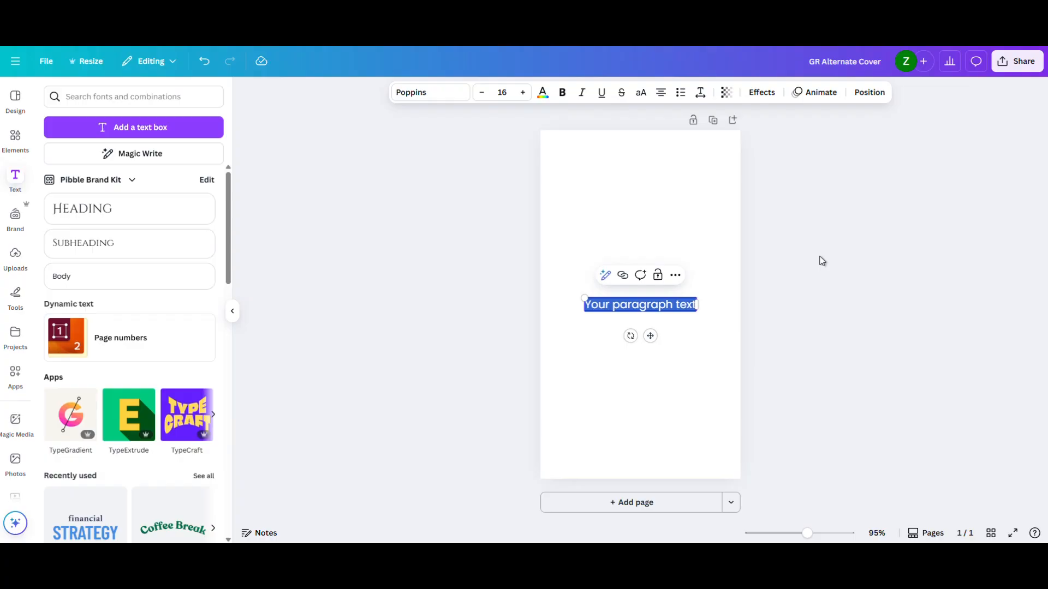
{"action": "type", "text": "The"}
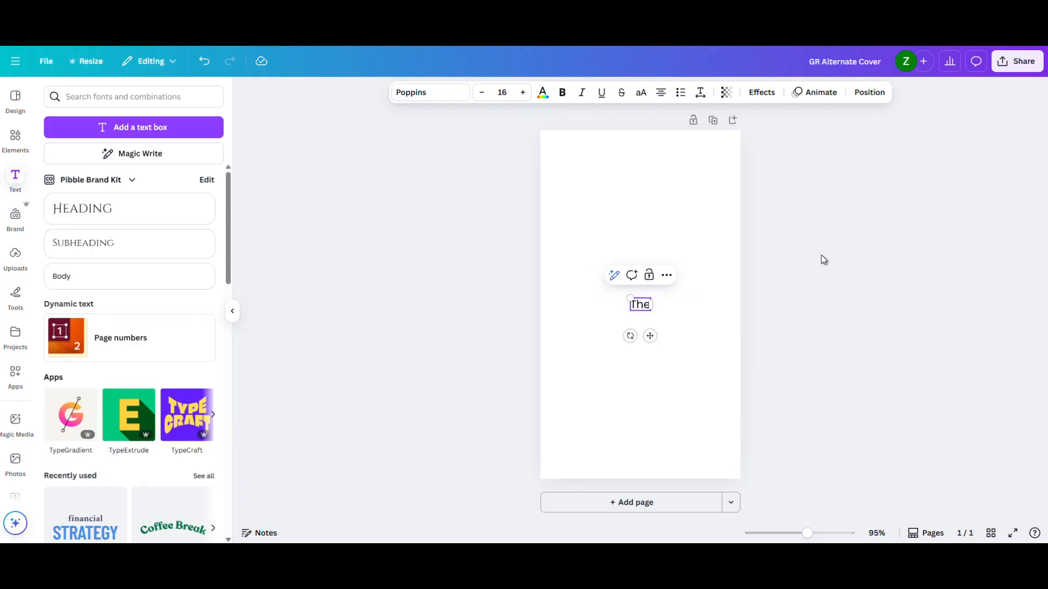
{"action": "left_click", "coordinate": [824, 260]}
{"action": "left_click_drag", "start_coordinate": [649, 309], "coordinate": [588, 194]}
{"action": "left_click", "coordinate": [624, 205]}
- Add two separate text boxes at the page centre, one reading "Grimm" and the other "&"
{"action": "type", "text": "t"}
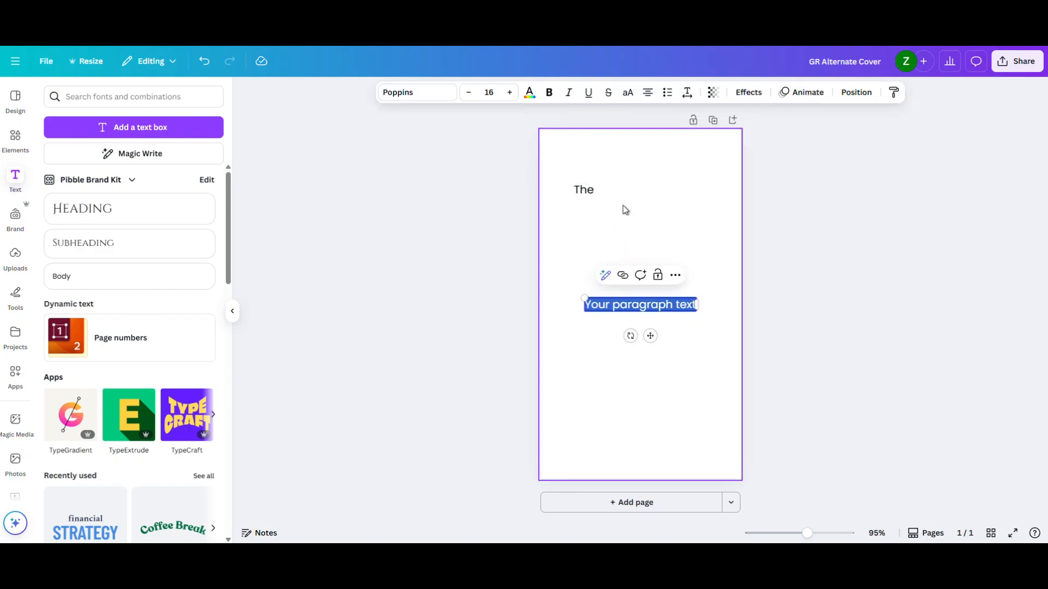
{"action": "type", "text": "Grimm"}
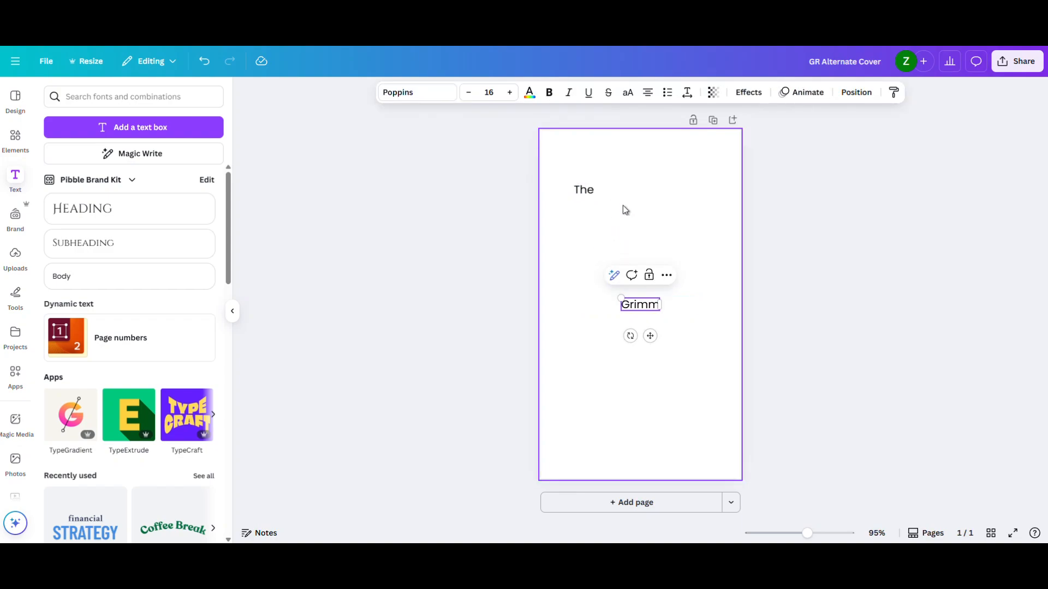
{"action": "left_click", "coordinate": [624, 206]}
{"action": "key", "text": "t"}
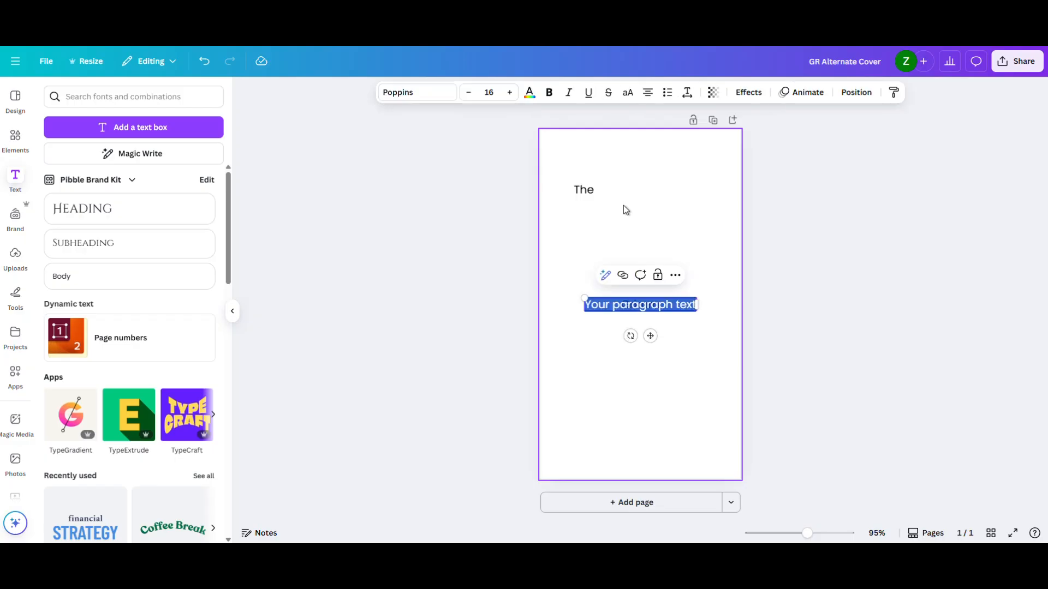
{"action": "key", "text": "BackSpace"}
{"action": "left_click", "coordinate": [623, 206]}
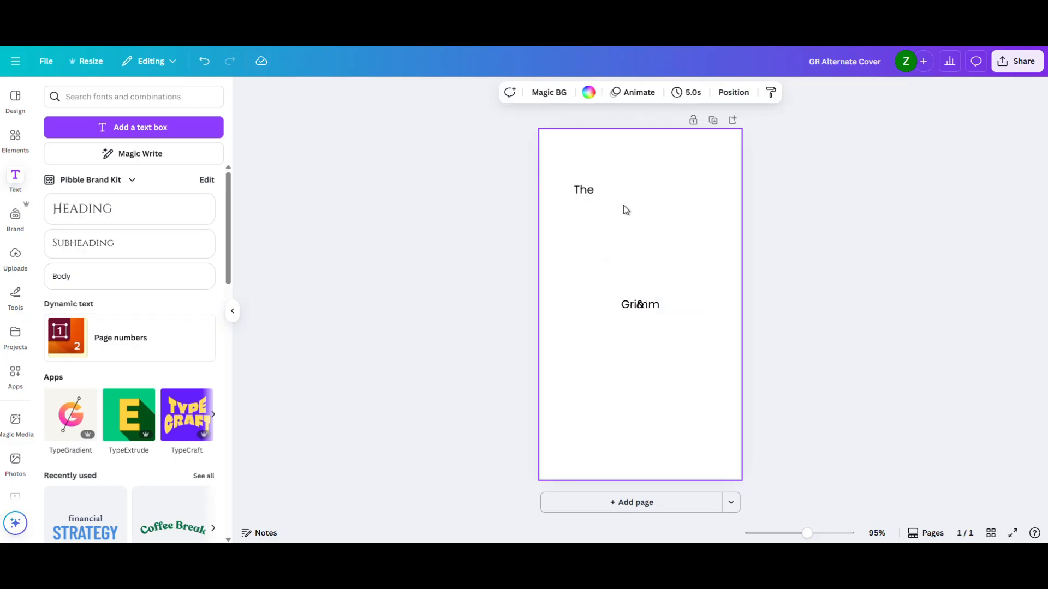
- Add text boxes reading "The" and "Reaper" and arrange all title words in a descending line near the top of the page
{"action": "key", "text": "t"}
{"action": "key", "text": "BackSpace"}
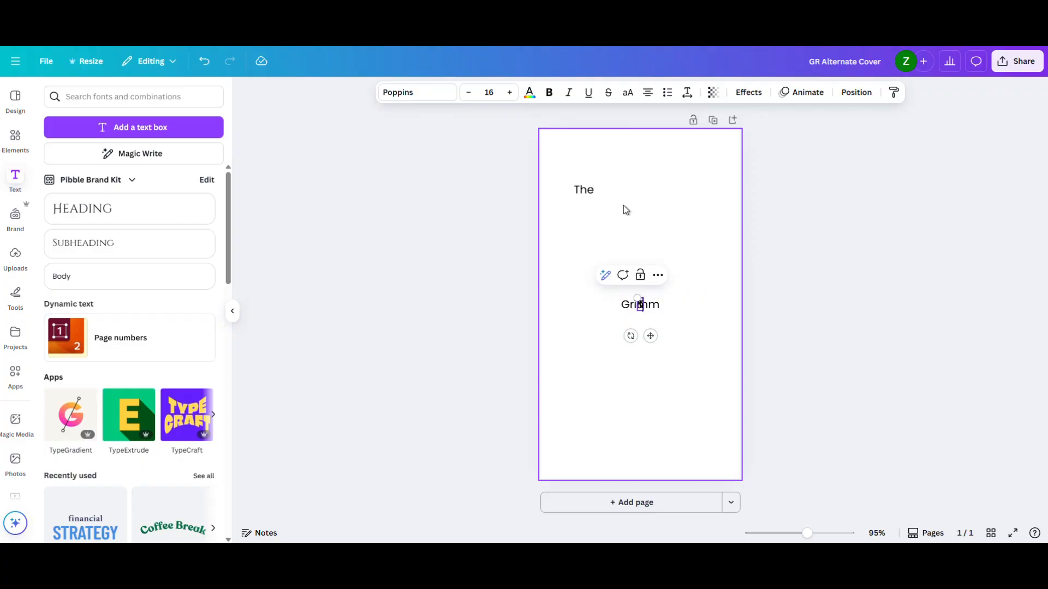
{"action": "left_click", "coordinate": [624, 205]}
{"action": "left_click_drag", "start_coordinate": [610, 197], "coordinate": [618, 192]}
{"action": "left_click", "coordinate": [583, 216]}
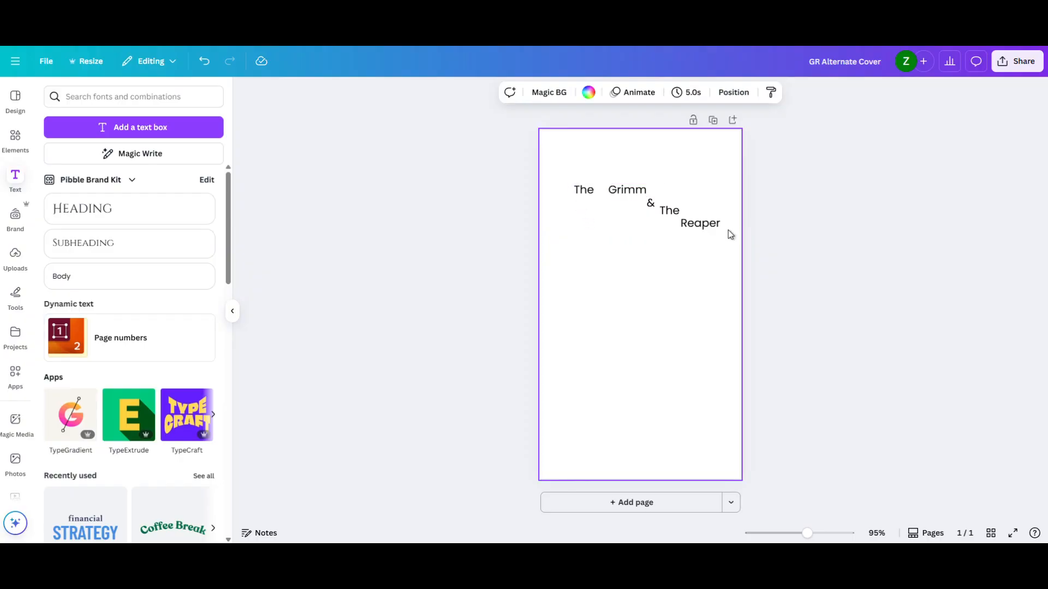
- Switch to the Google image results and examine the Damonza 2025 cover trends image and the "One Dark Window" cover
{"action": "left_click", "coordinate": [350, 11]}
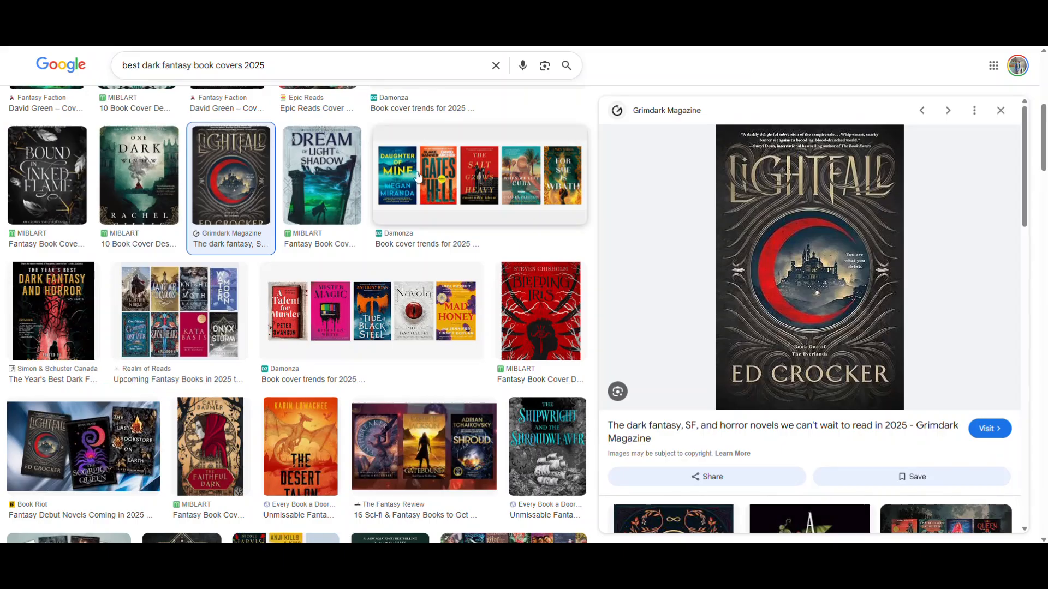
{"action": "left_click", "coordinate": [479, 174]}
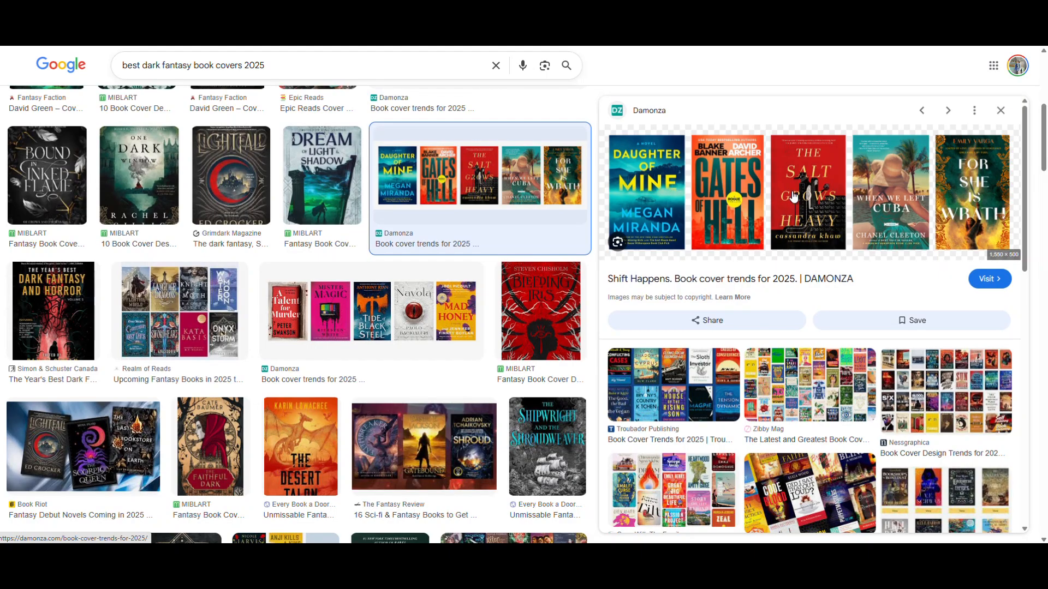
{"action": "left_click", "coordinate": [133, 180]}
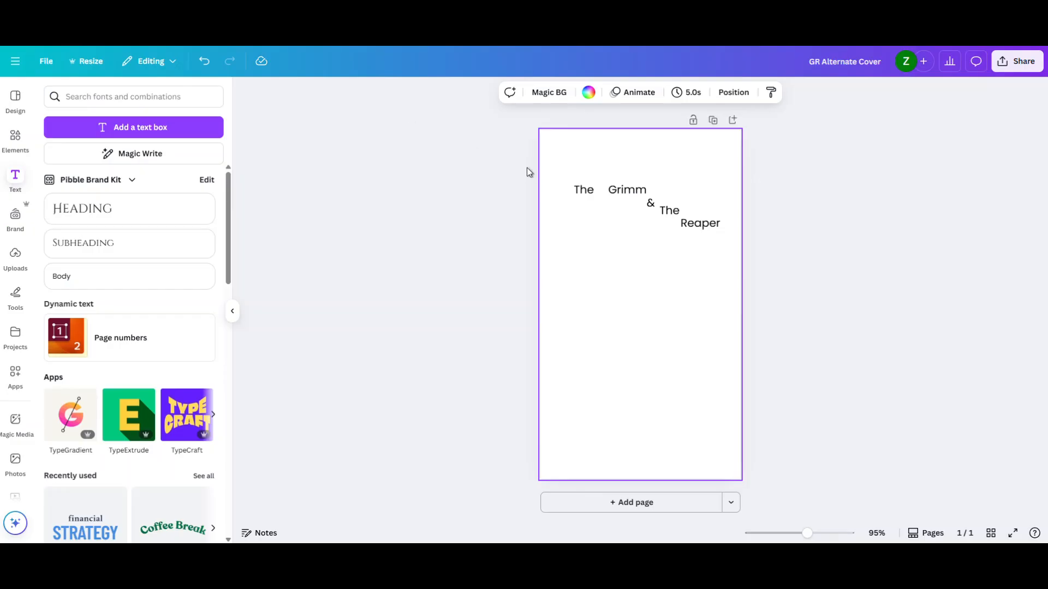
- Back in Canva, enlarge "Grimm" and "Reaper", scaling "Reaper" to about size 37.8 and placing it below the second "The"
{"action": "left_click", "coordinate": [615, 189]}
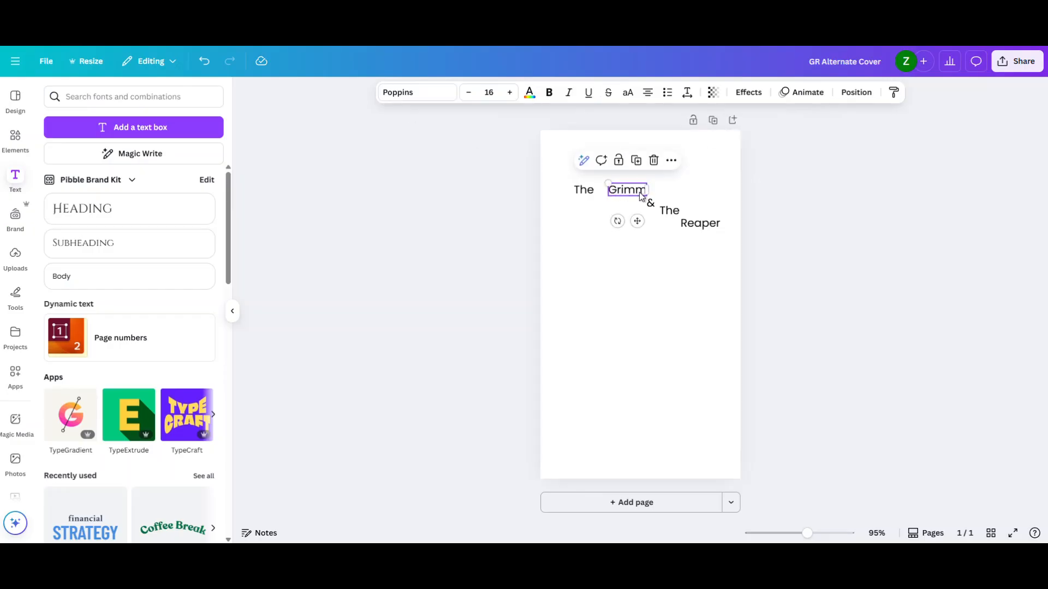
{"action": "left_click_drag", "start_coordinate": [606, 182], "coordinate": [637, 187]}
{"action": "left_click", "coordinate": [694, 226]}
{"action": "left_click_drag", "start_coordinate": [679, 217], "coordinate": [675, 243]}
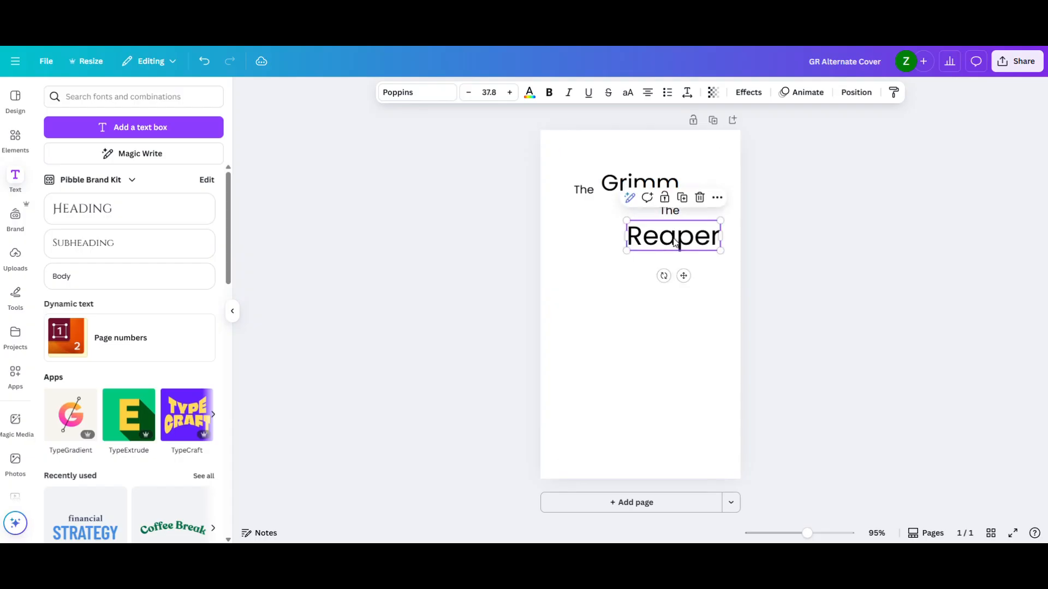
{"action": "left_click", "coordinate": [803, 231]}
- Stack the title as "The Grimm", "& The" and "Reaper", scaling it up until "The" is about size 22.7 and "Reaper" about 53.6
{"action": "left_click", "coordinate": [591, 192]}
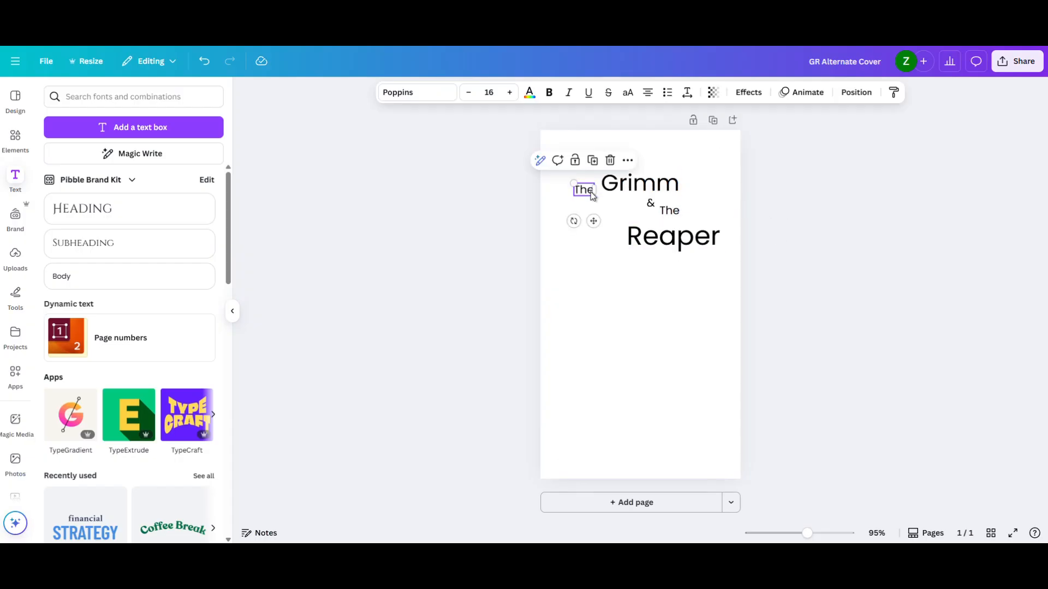
{"action": "left_click_drag", "start_coordinate": [591, 192], "coordinate": [594, 185]}
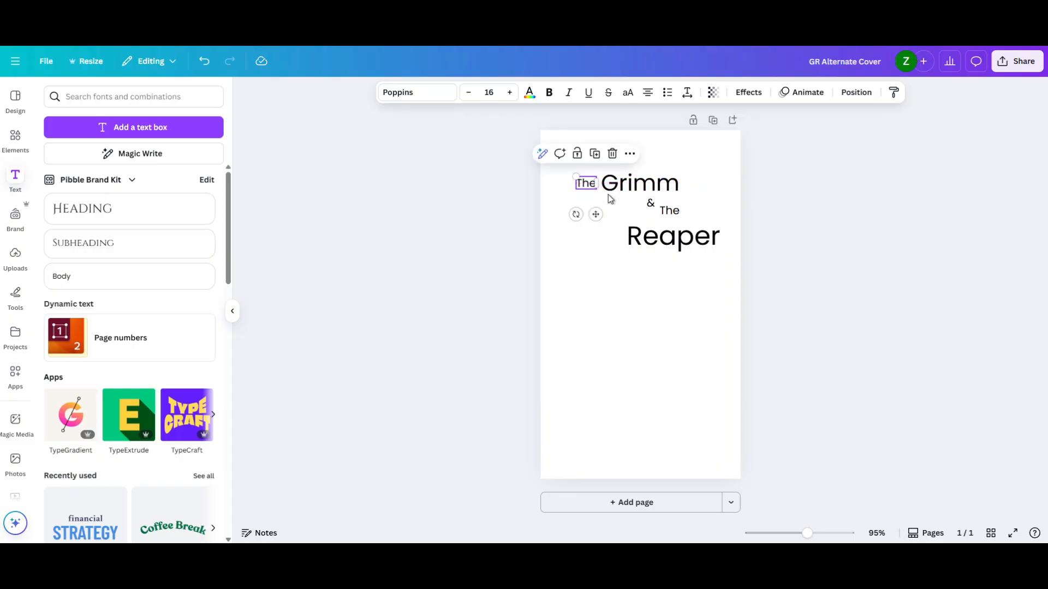
{"action": "mouse_move", "coordinate": [650, 204]}
{"action": "left_mouse_down"}
{"action": "mouse_move", "coordinate": [627, 207]}
{"action": "mouse_move", "coordinate": [653, 211]}
{"action": "mouse_move", "coordinate": [642, 211]}
{"action": "mouse_move", "coordinate": [666, 231]}
{"action": "mouse_move", "coordinate": [627, 232]}
{"action": "left_mouse_up"}
{"action": "mouse_move", "coordinate": [525, 176]}
{"action": "left_mouse_down"}
{"action": "mouse_move", "coordinate": [680, 245]}
{"action": "mouse_move", "coordinate": [723, 278]}
{"action": "mouse_move", "coordinate": [678, 285]}
{"action": "left_mouse_up"}
{"action": "left_click", "coordinate": [784, 256]}
{"action": "left_click_drag", "start_coordinate": [579, 221], "coordinate": [585, 221]}
{"action": "left_click", "coordinate": [495, 241]}
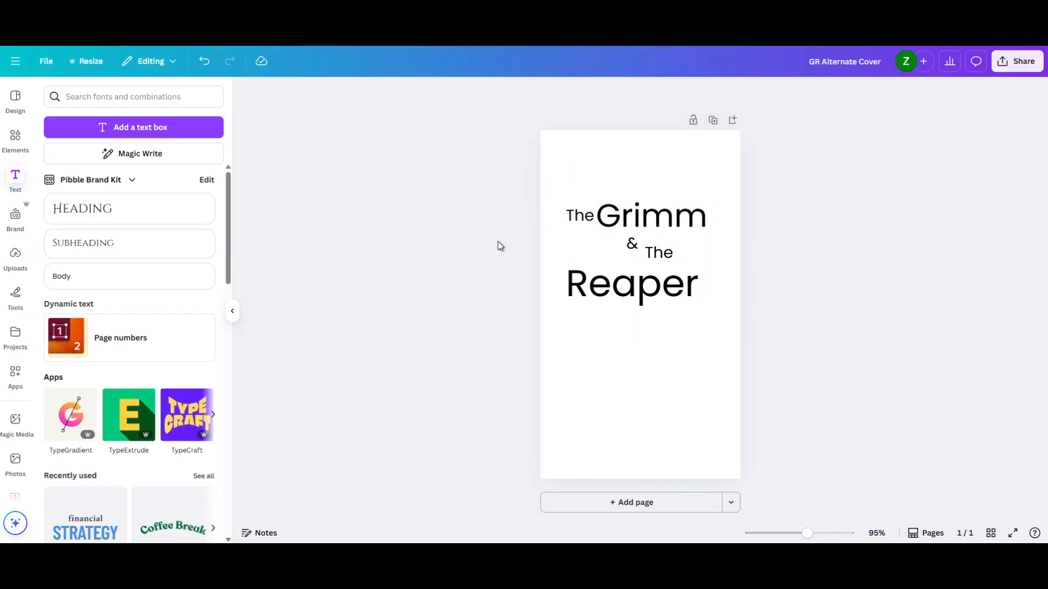
- Shift the whole title block slightly to the right so it sits centred on the page
{"action": "left_click", "coordinate": [570, 214]}
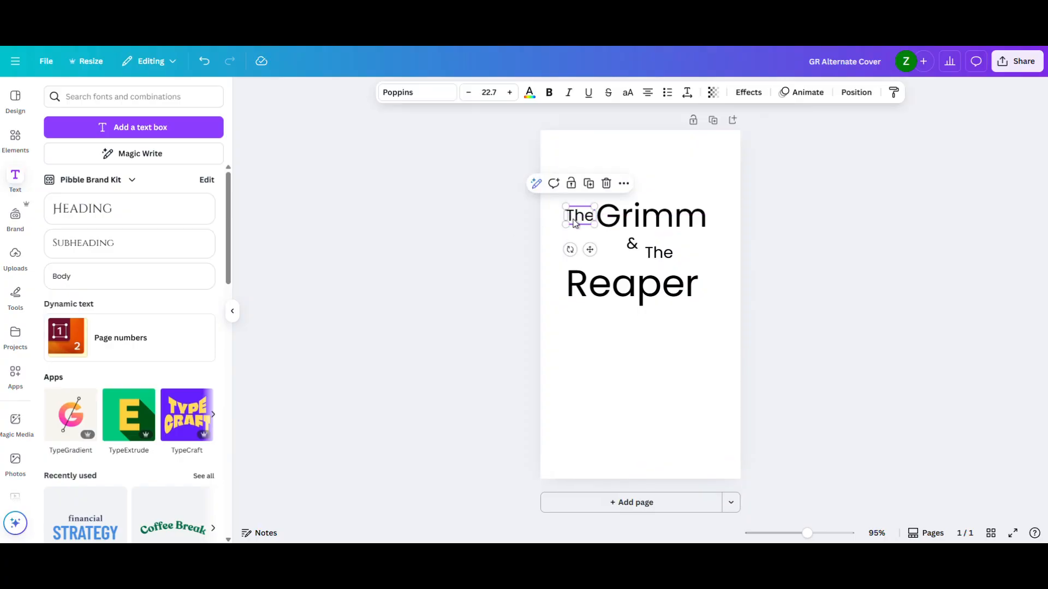
{"action": "left_click", "coordinate": [531, 230]}
{"action": "left_click_drag", "start_coordinate": [522, 201], "coordinate": [650, 281]}
{"action": "left_click", "coordinate": [787, 265]}
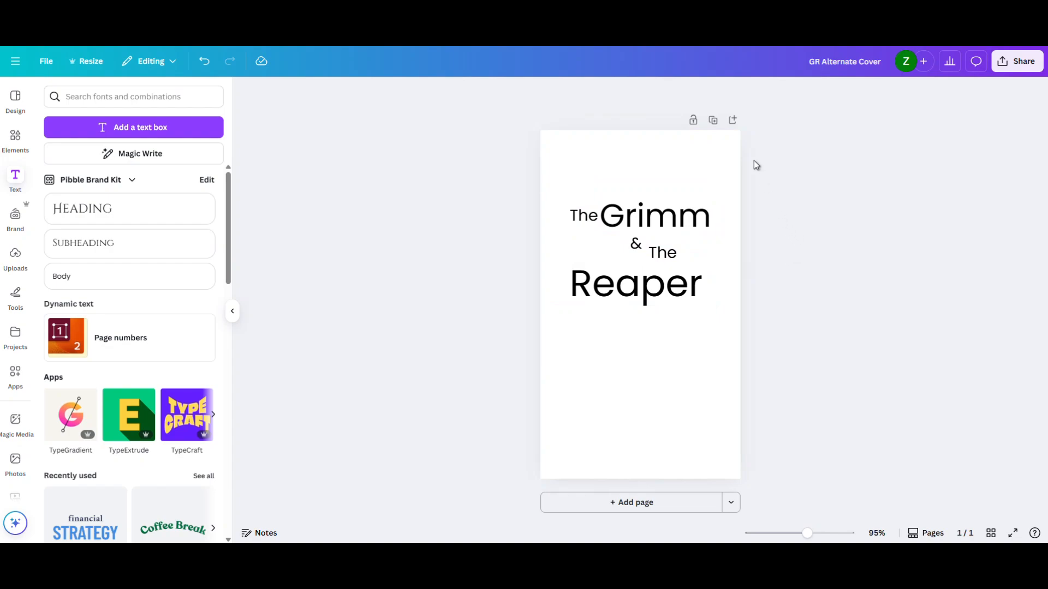
- Duplicate the page, enlarge "Grimm" on the copy to nearly the page width and place the first "The" above it
{"action": "left_click", "coordinate": [713, 123]}
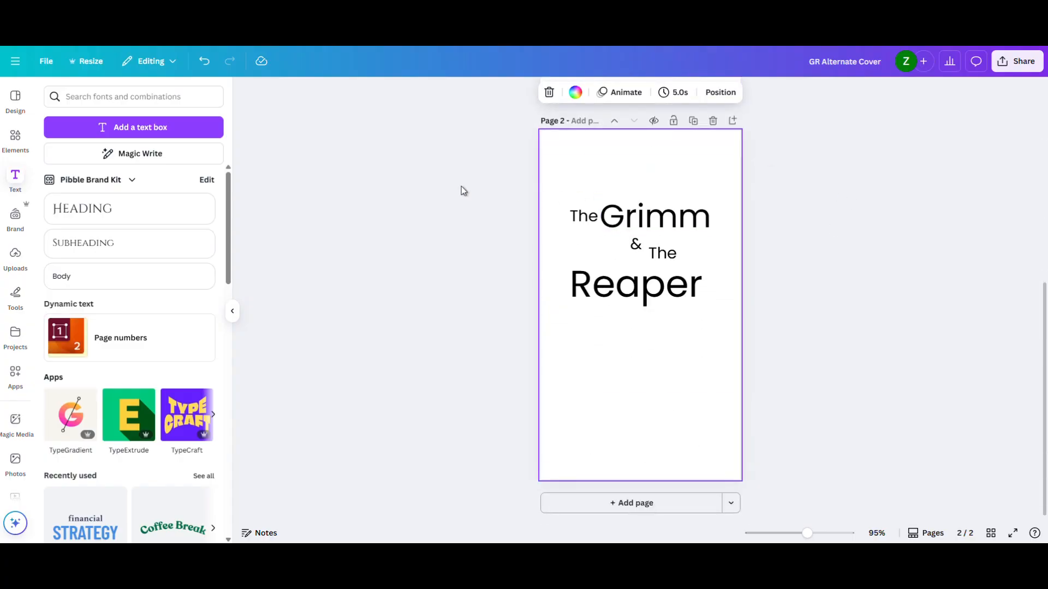
{"action": "left_click_drag", "start_coordinate": [465, 185], "coordinate": [772, 308]}
{"action": "left_click", "coordinate": [467, 231]}
{"action": "left_click_drag", "start_coordinate": [675, 222], "coordinate": [683, 194]}
{"action": "left_click_drag", "start_coordinate": [610, 207], "coordinate": [560, 244]}
{"action": "left_click_drag", "start_coordinate": [651, 203], "coordinate": [671, 221]}
{"action": "left_click", "coordinate": [567, 218]}
{"action": "left_click", "coordinate": [568, 218]}
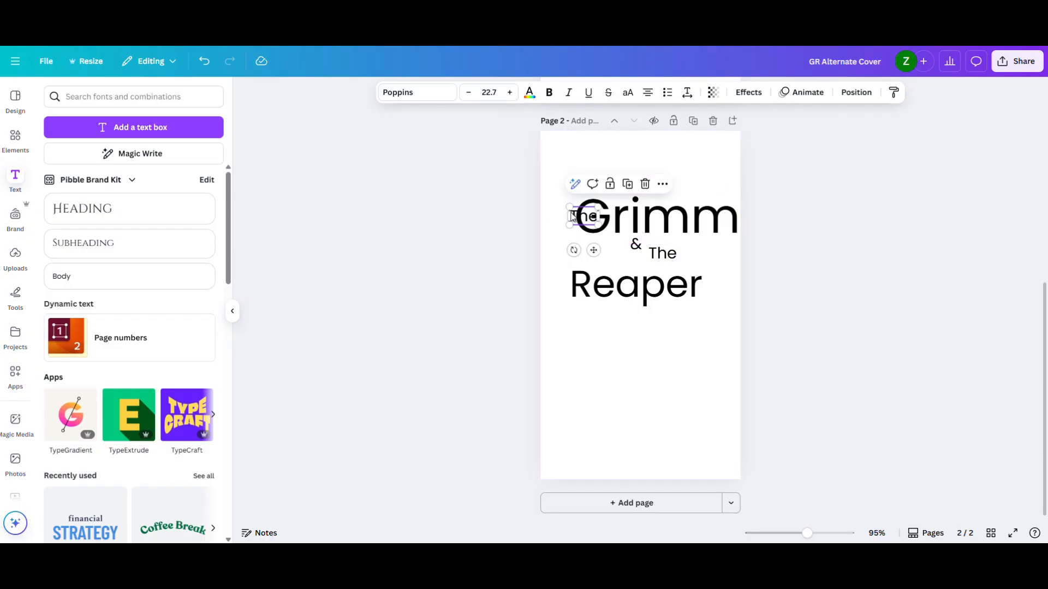
{"action": "left_click_drag", "start_coordinate": [573, 216], "coordinate": [636, 186]}
- Set all title words on page 2 in the Rasputin font
{"action": "left_click", "coordinate": [497, 224]}
{"action": "left_click_drag", "start_coordinate": [508, 183], "coordinate": [828, 327]}
{"action": "left_click", "coordinate": [405, 93]}
{"action": "left_click", "coordinate": [103, 292]}
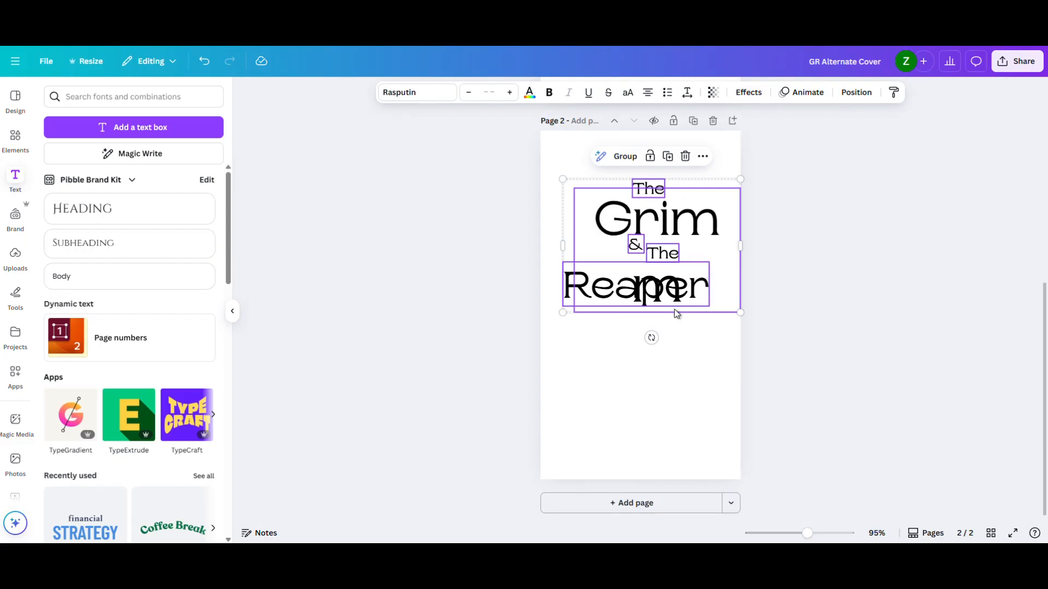
- Move "Reaper" lower on page 2 and widen the "Grimm" text box so the word fits on one line
{"action": "left_click", "coordinate": [681, 285]}
{"action": "left_click_drag", "start_coordinate": [649, 284], "coordinate": [649, 322]}
{"action": "left_click_drag", "start_coordinate": [636, 243], "coordinate": [606, 242]}
{"action": "left_click_drag", "start_coordinate": [713, 260], "coordinate": [731, 260]}
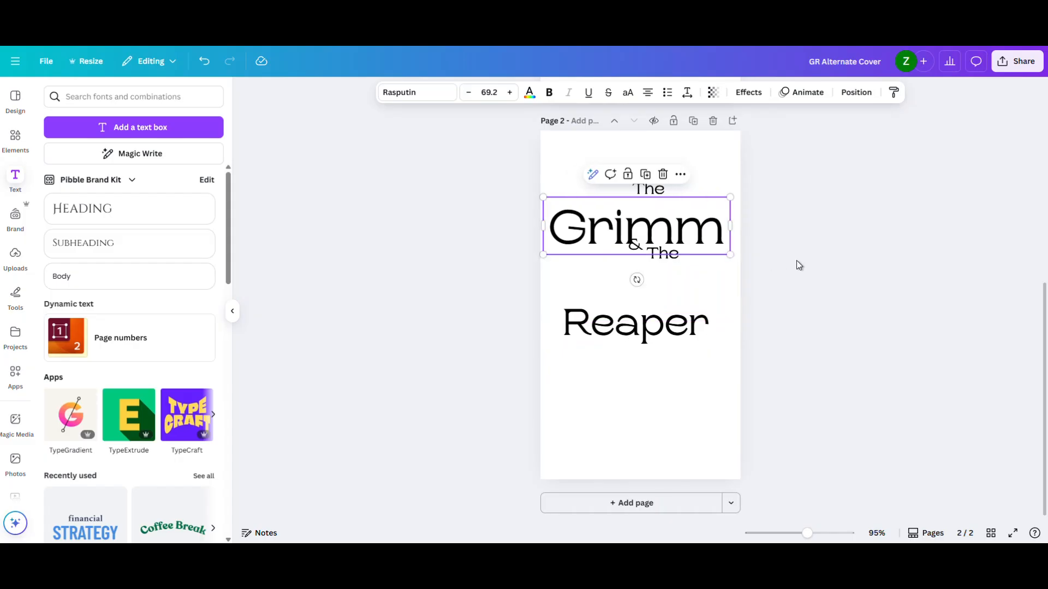
- Compare the two pages and delete page 2
{"action": "scroll", "coordinate": [797, 260], "scroll_direction": "up", "scroll_amount": 5}
{"action": "scroll", "coordinate": [795, 257], "scroll_direction": "down", "scroll_amount": 5}
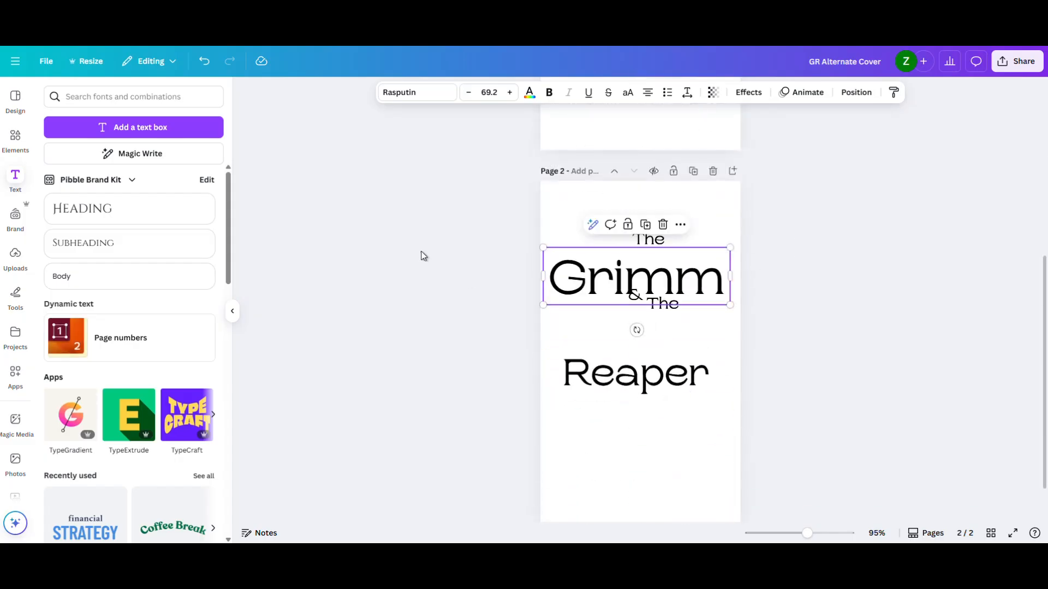
{"action": "left_click", "coordinate": [713, 172]}
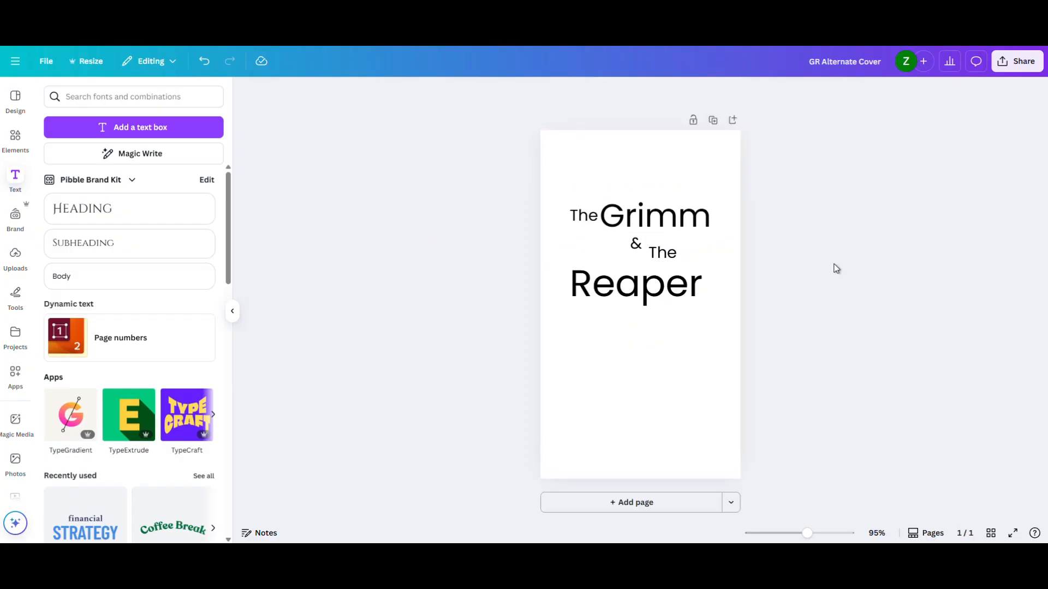
- Nudge "Reaper" slightly right to centre it and move the first "The" slightly away from "Grimm"
{"action": "left_click_drag", "start_coordinate": [683, 292], "coordinate": [687, 293]}
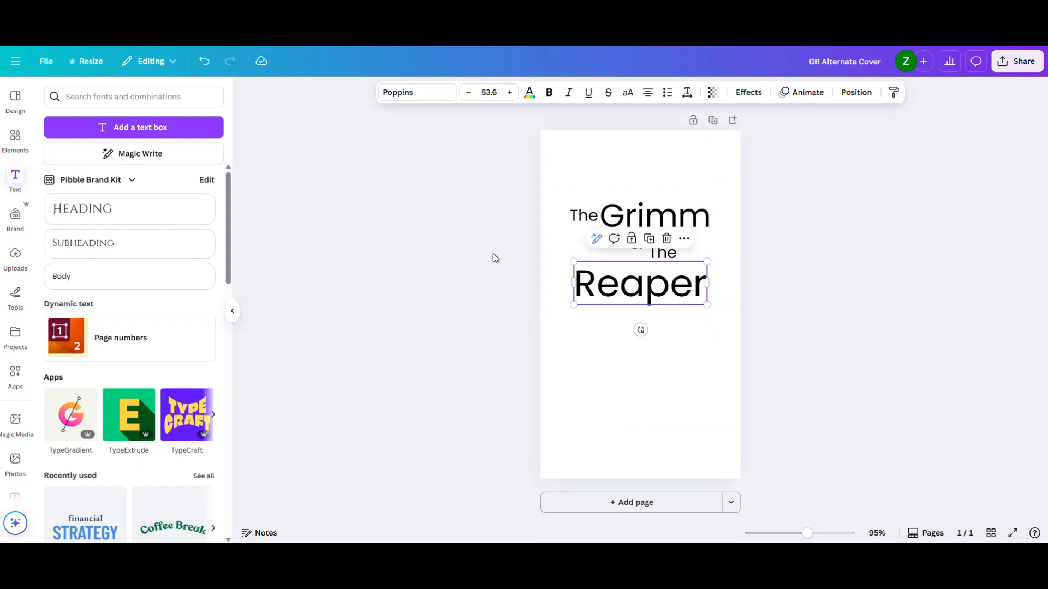
{"action": "left_click", "coordinate": [494, 257]}
{"action": "left_click", "coordinate": [579, 215]}
{"action": "left_click_drag", "start_coordinate": [579, 215], "coordinate": [578, 218]}
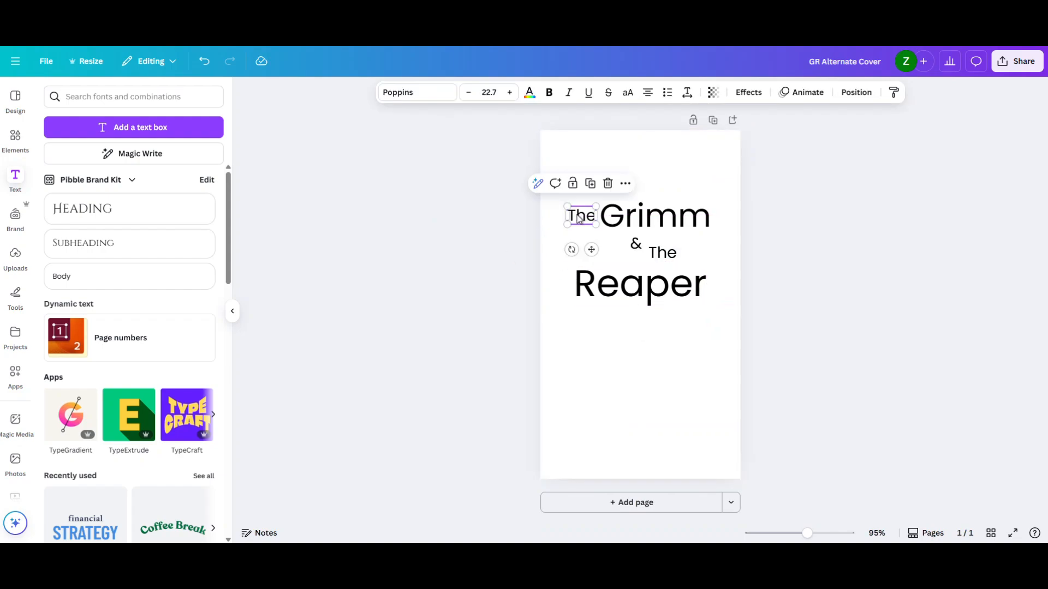
{"action": "left_click", "coordinate": [551, 243]}
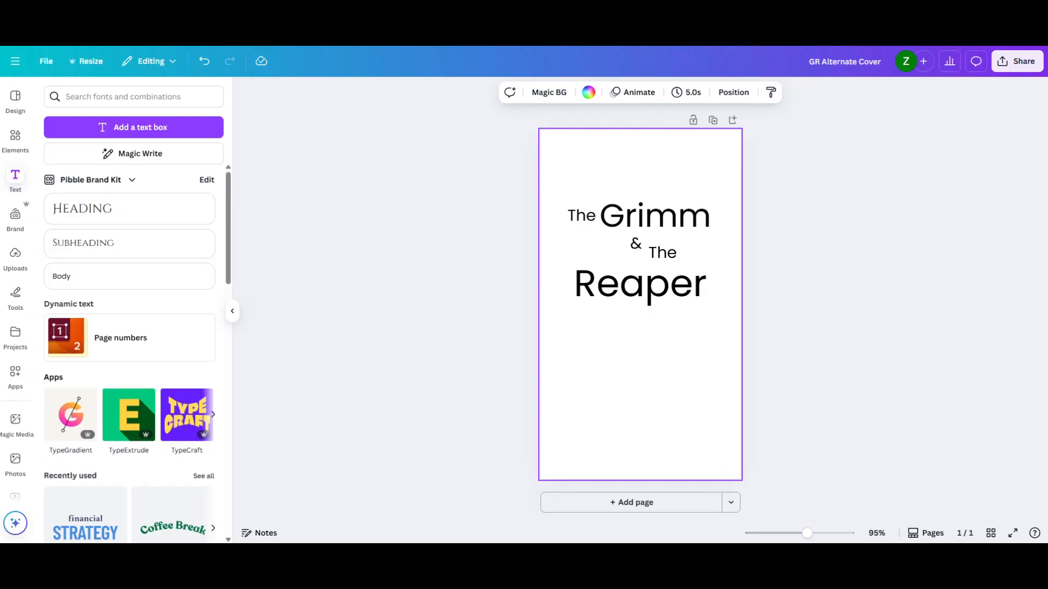
- Set all title words in bold, uppercase Medula One and check the list of available fonts
{"action": "left_click", "coordinate": [463, 88]}
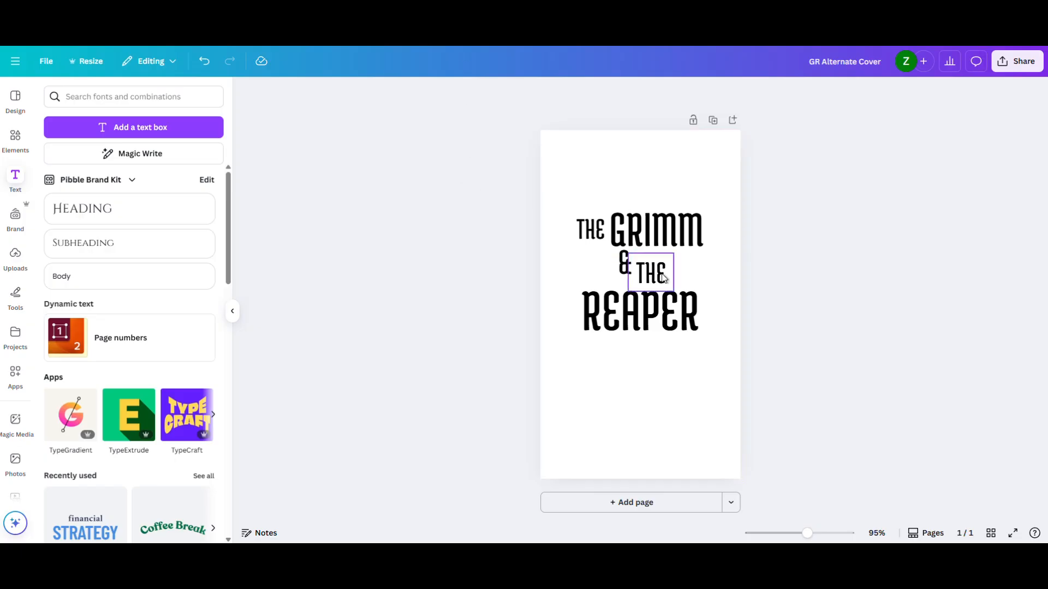
{"action": "left_click_drag", "start_coordinate": [473, 219], "coordinate": [789, 345]}
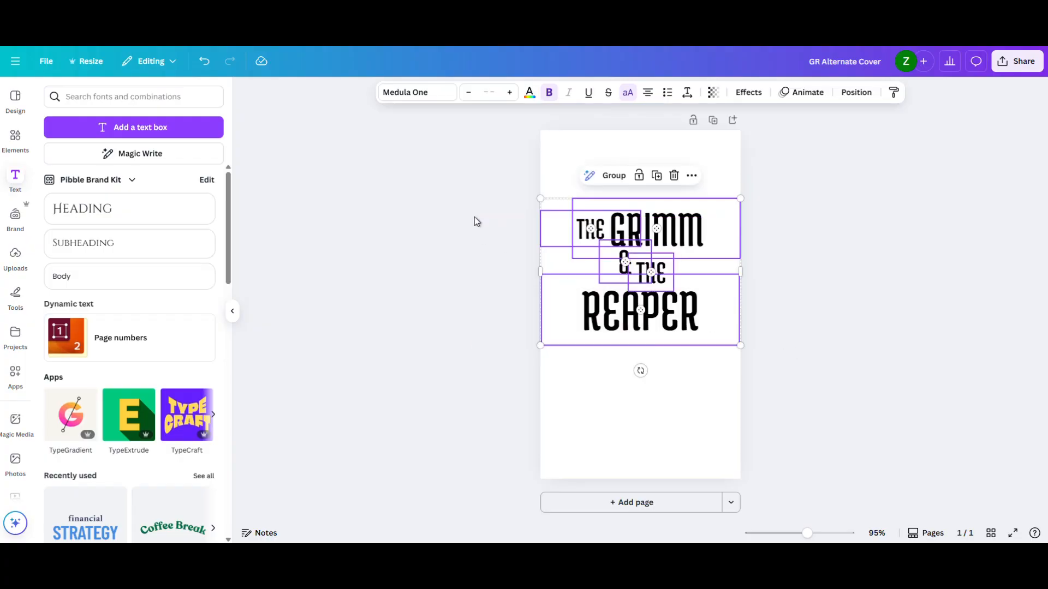
{"action": "left_click", "coordinate": [435, 99]}
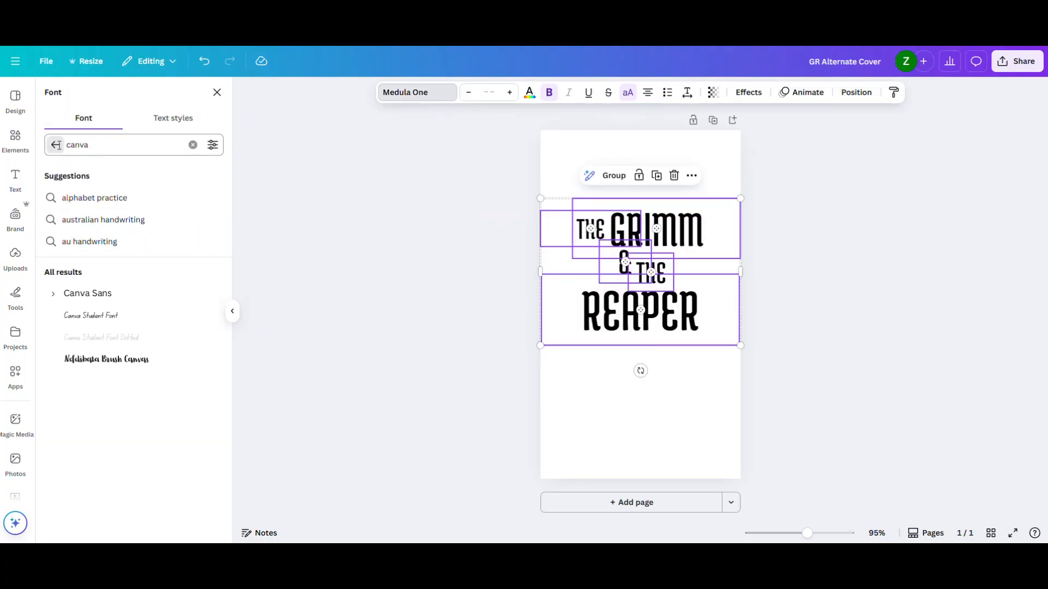
{"action": "left_click", "coordinate": [56, 144]}
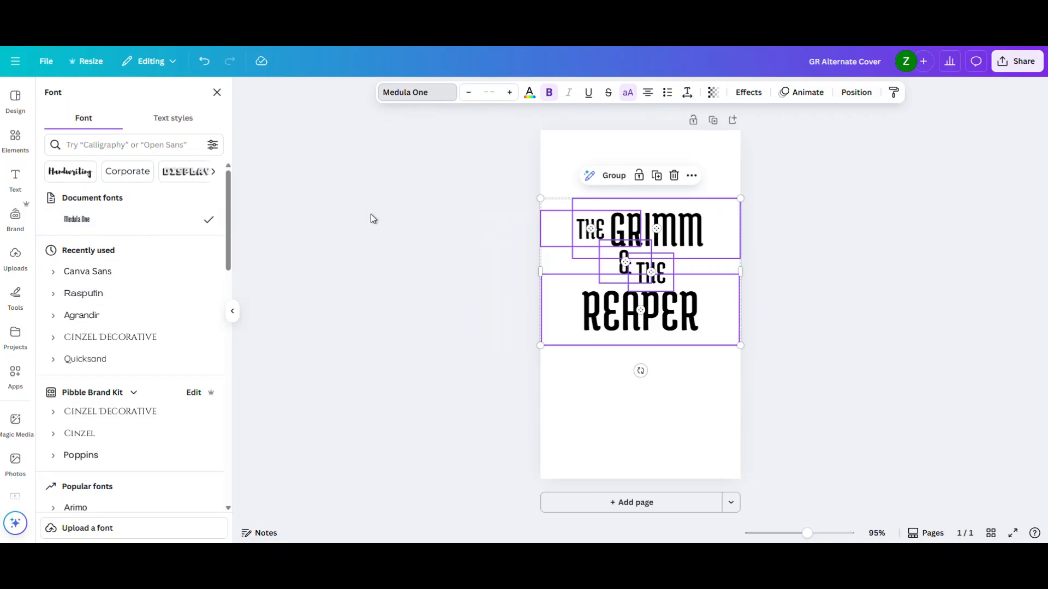
{"action": "left_click", "coordinate": [417, 211]}
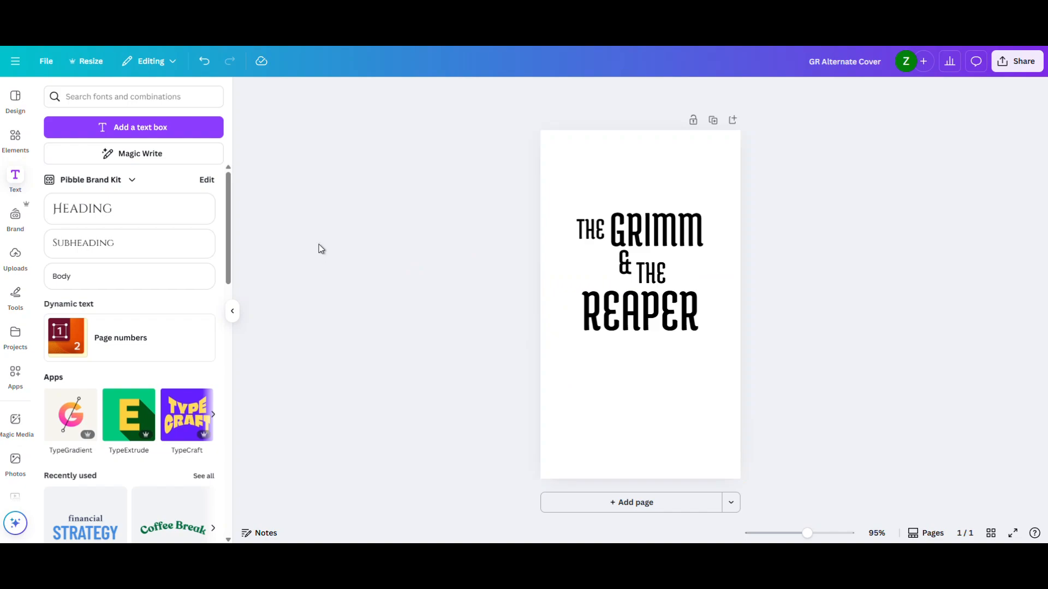
- Search the design templates for "fantasy book cover" and browse the covers offered
{"action": "left_click", "coordinate": [15, 99]}
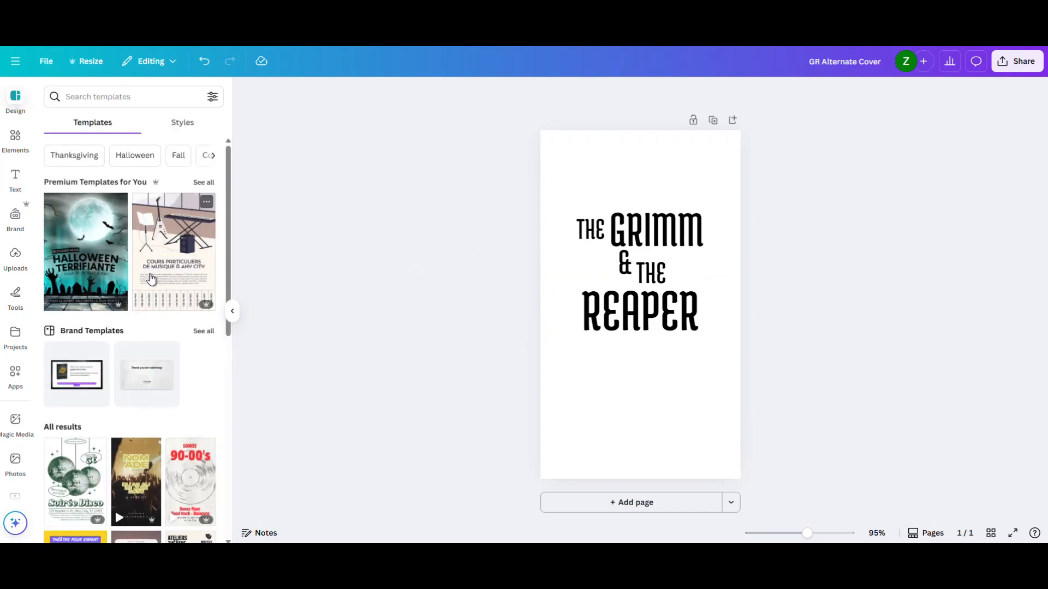
{"action": "left_click", "coordinate": [100, 95]}
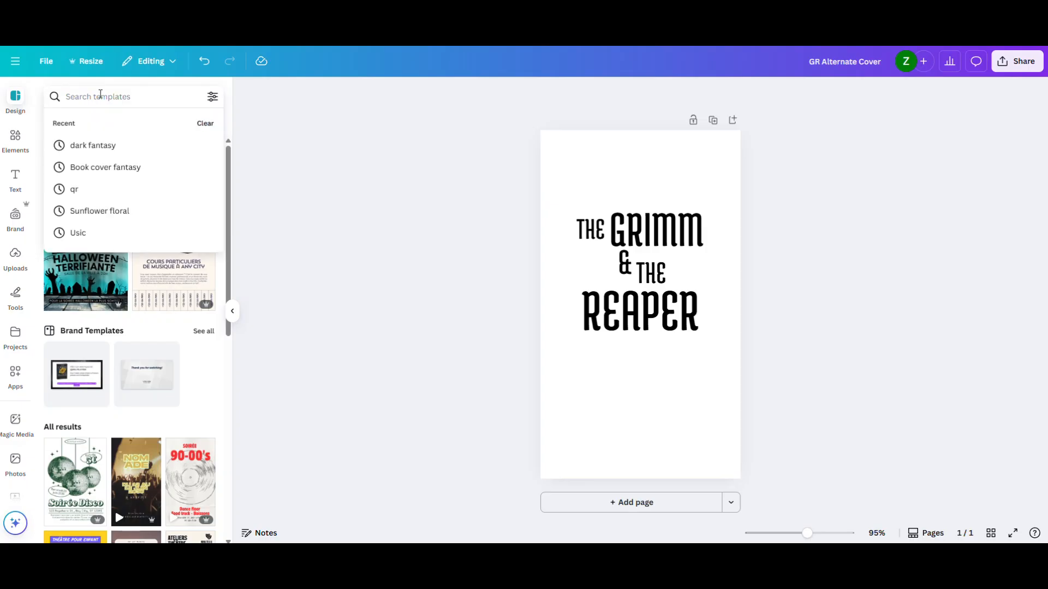
{"action": "type", "text": "fantasy"}
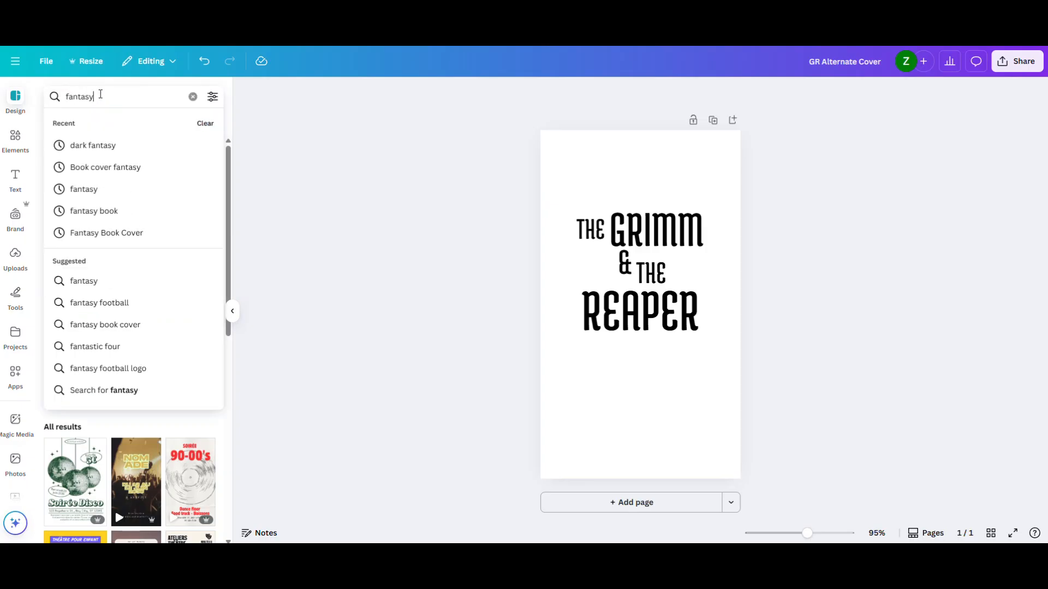
{"action": "type", "text": " book cover"}
{"action": "key", "text": "Return"}
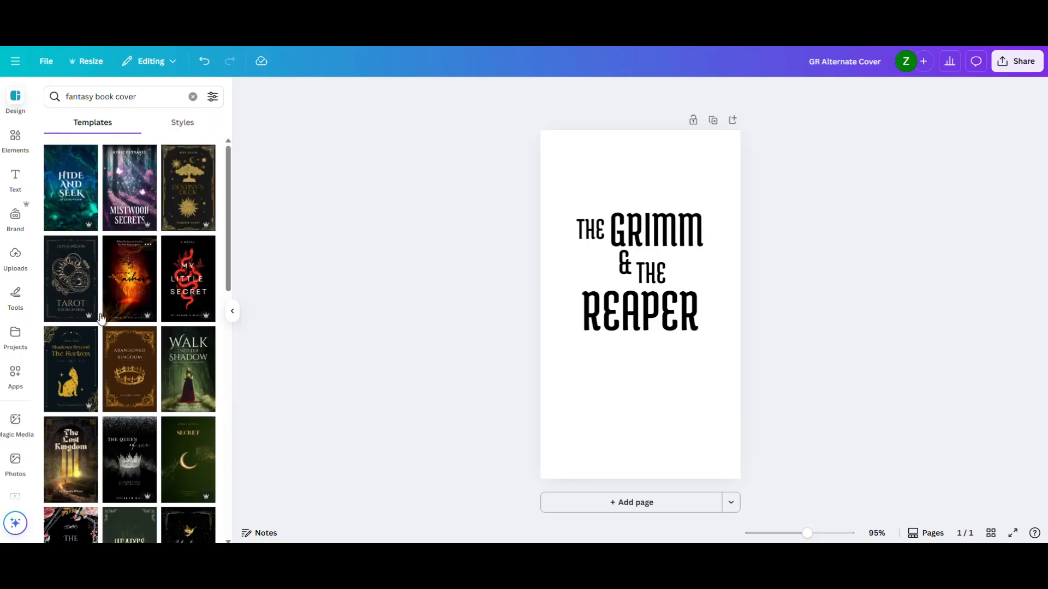
{"action": "scroll", "coordinate": [158, 295], "scroll_direction": "down", "scroll_amount": 1}
{"action": "scroll", "coordinate": [158, 297], "scroll_direction": "down", "scroll_amount": 1}
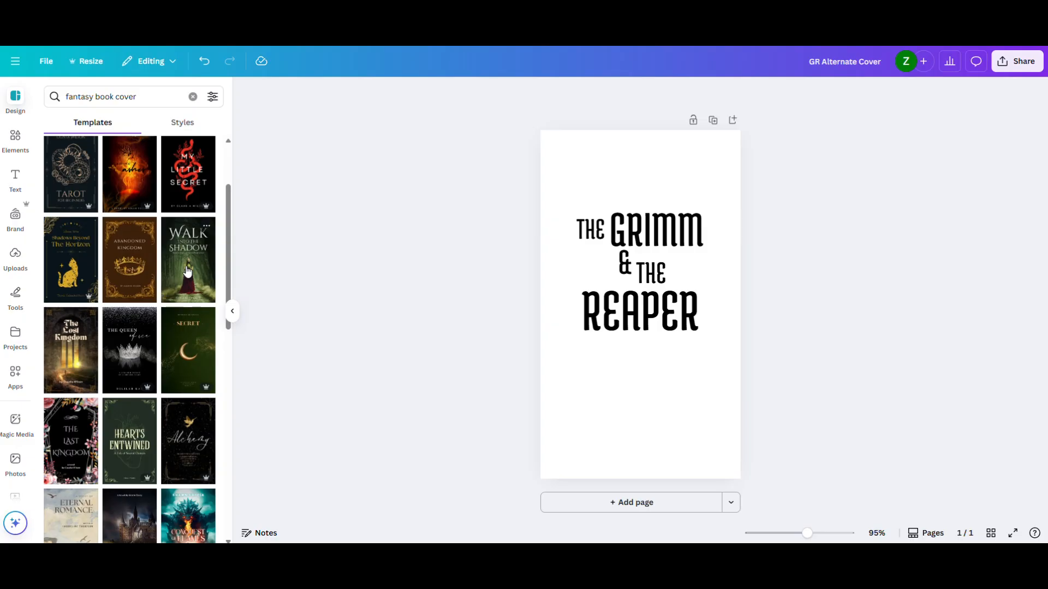
- Add a second page, apply the "Walk into the Shadow" dark woods cover template to it and select the title word "Walk"
{"action": "left_click", "coordinate": [594, 512]}
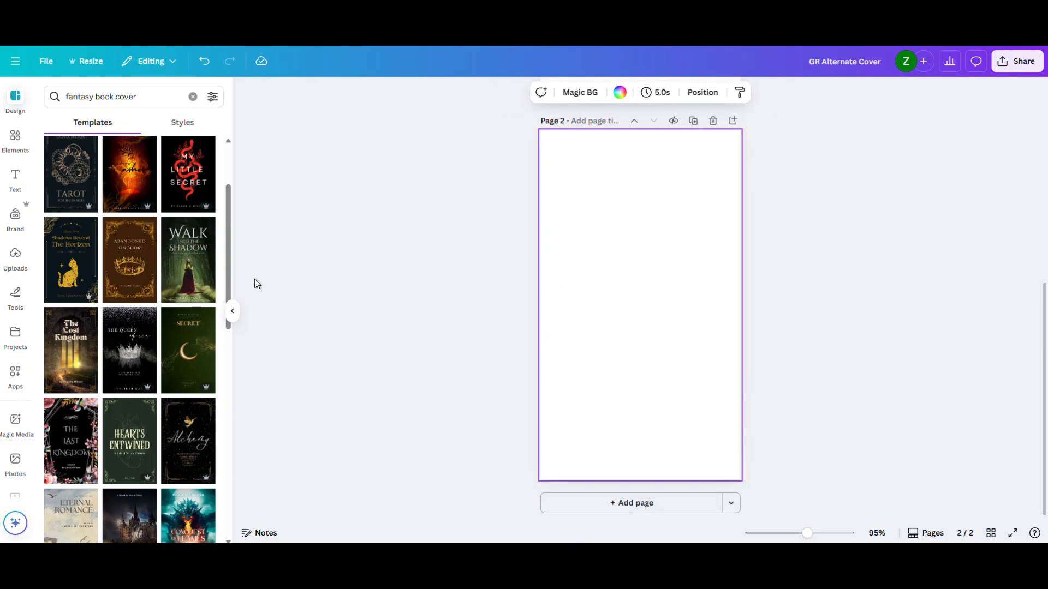
{"action": "left_click", "coordinate": [198, 274]}
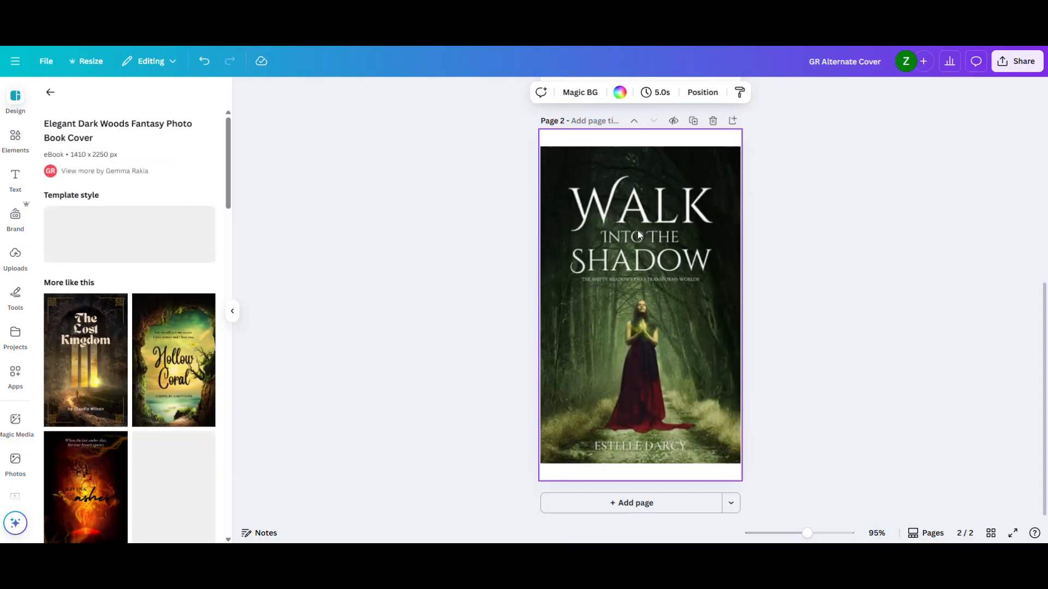
{"action": "left_click", "coordinate": [530, 248]}
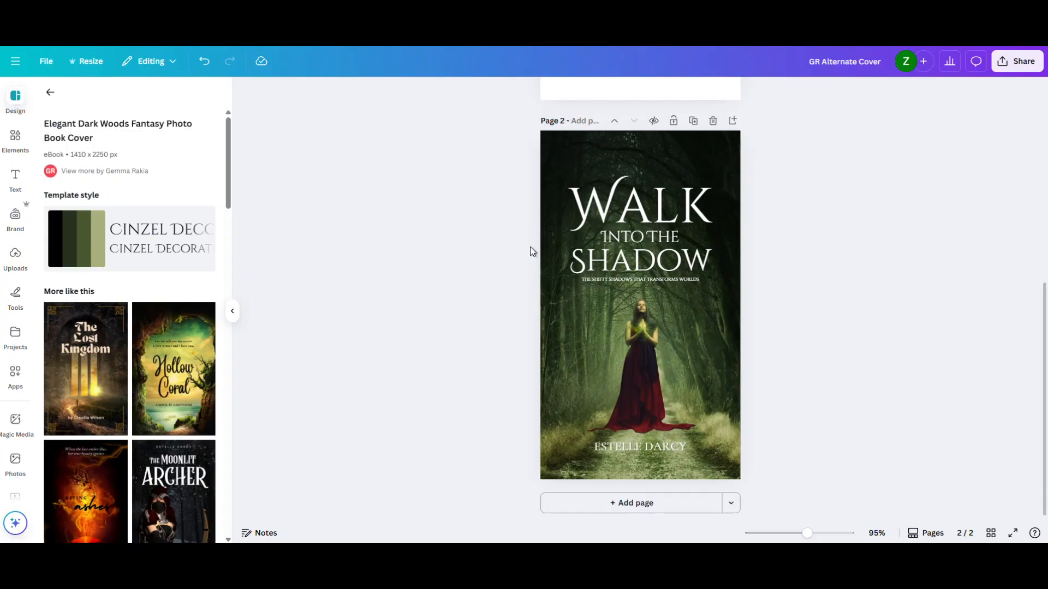
{"action": "left_click", "coordinate": [629, 225]}
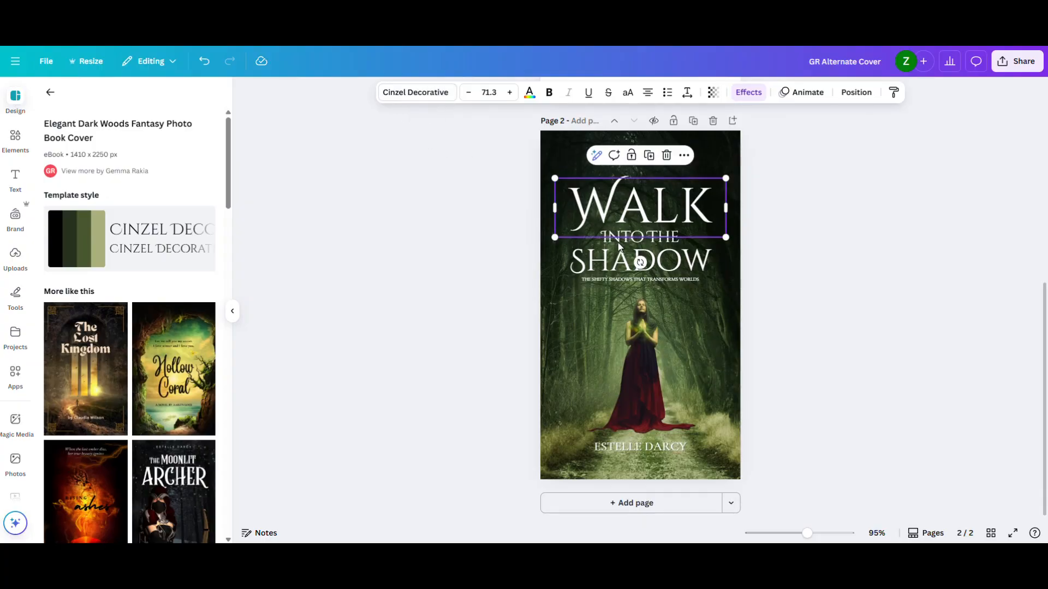
- Check the fonts of the dark woods template's tagline and author name, remove that second page and return to the title page
{"action": "left_click", "coordinate": [613, 280]}
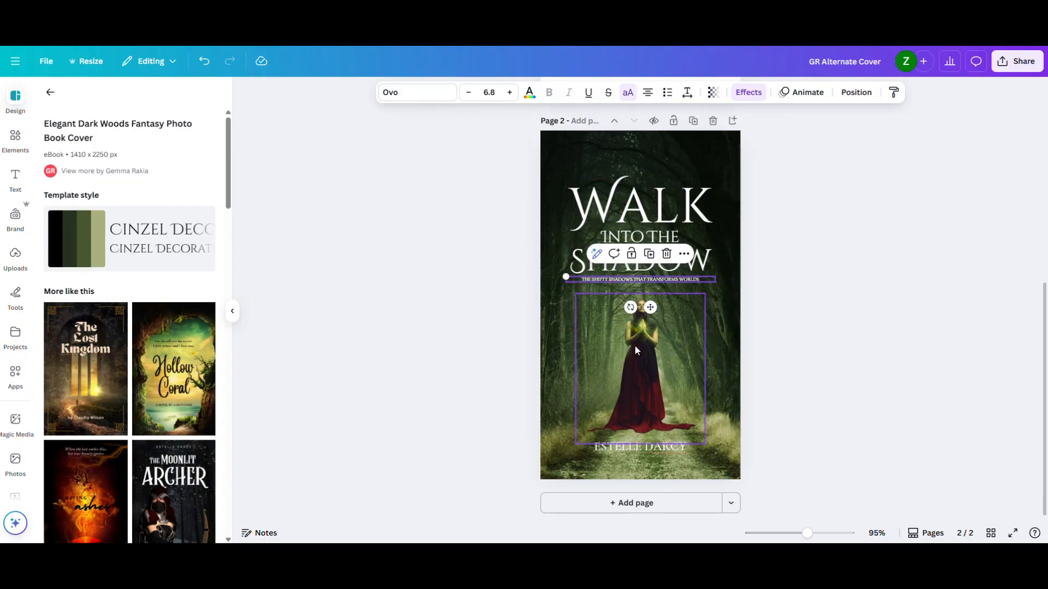
{"action": "left_click", "coordinate": [642, 447]}
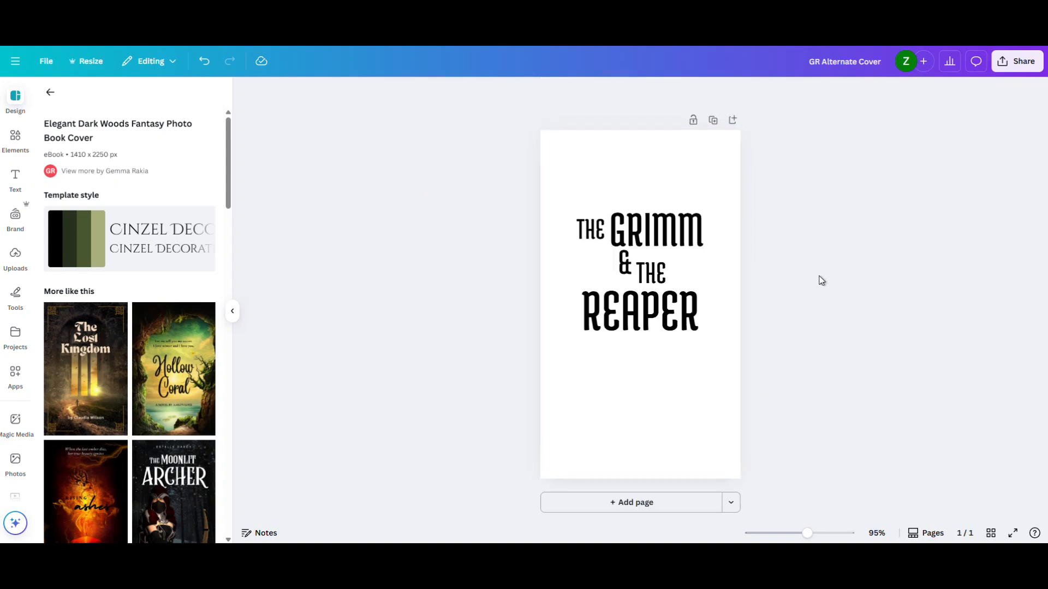
{"action": "left_click", "coordinate": [677, 244]}
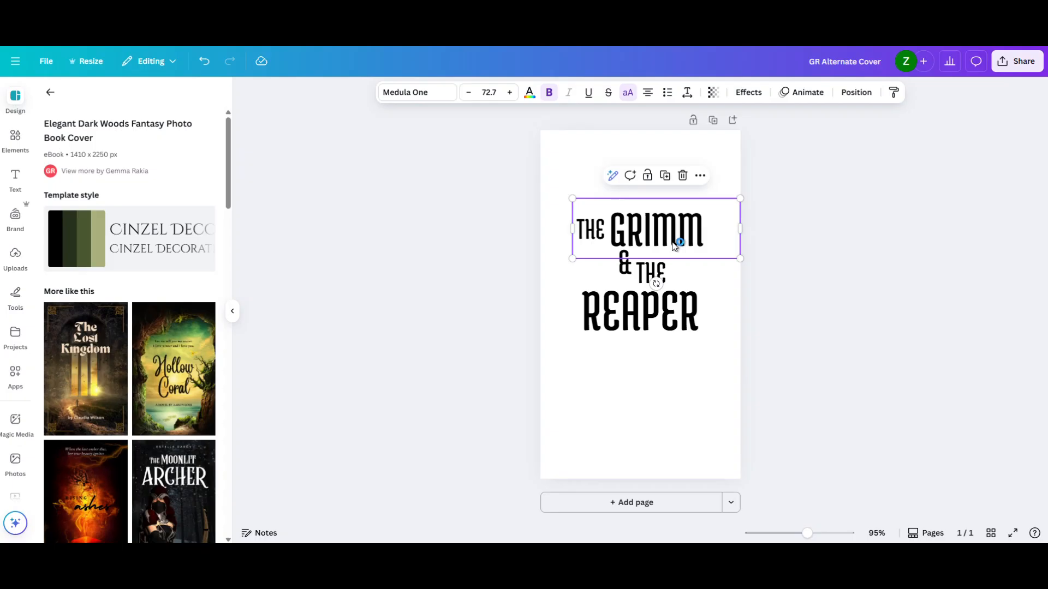
{"action": "left_click", "coordinate": [468, 182]}
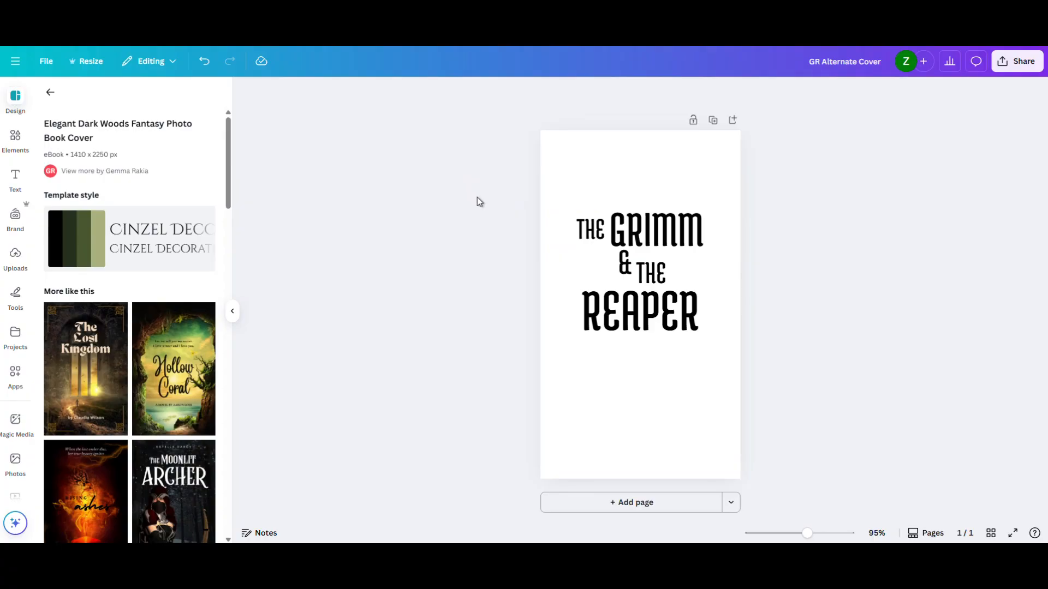
- Browse the covers similar to the dark woods template and return to the general template list
{"action": "scroll", "coordinate": [171, 311], "scroll_direction": "down", "scroll_amount": 3}
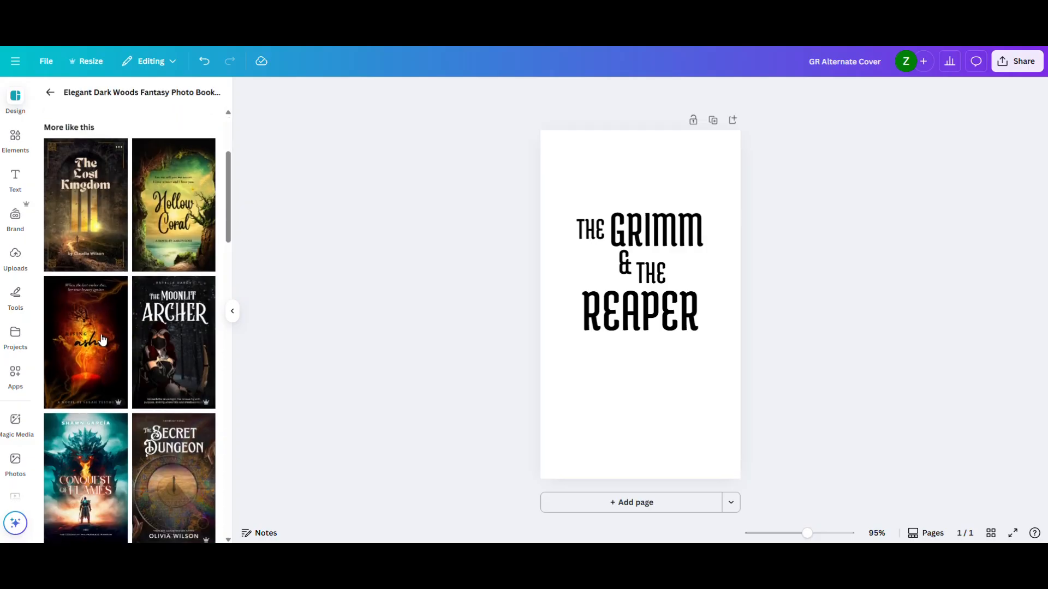
{"action": "scroll", "coordinate": [140, 498], "scroll_direction": "down", "scroll_amount": 5}
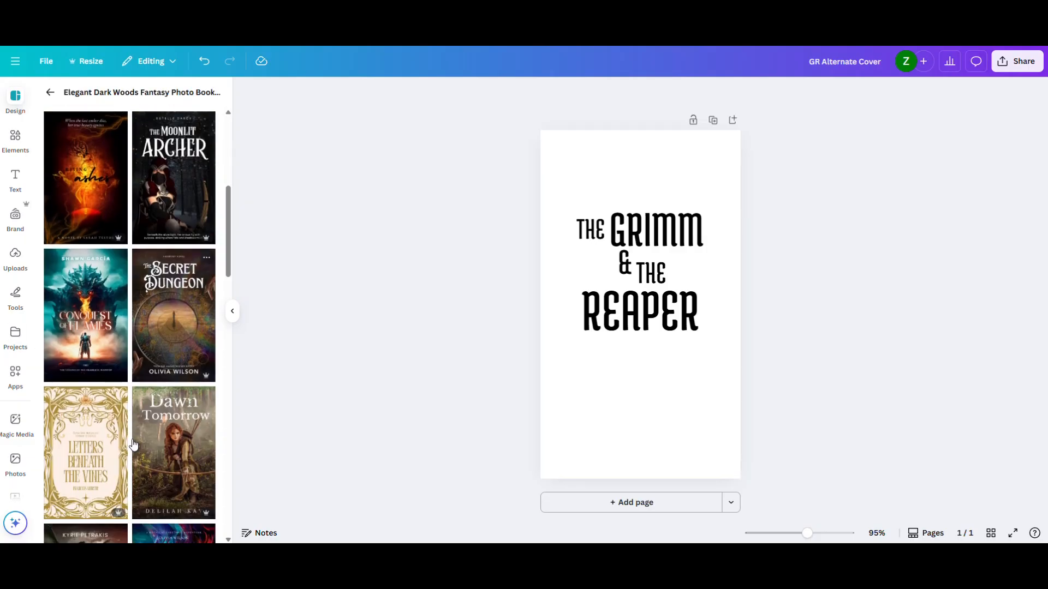
{"action": "scroll", "coordinate": [135, 437], "scroll_direction": "up", "scroll_amount": 3}
{"action": "scroll", "coordinate": [136, 438], "scroll_direction": "up", "scroll_amount": 4}
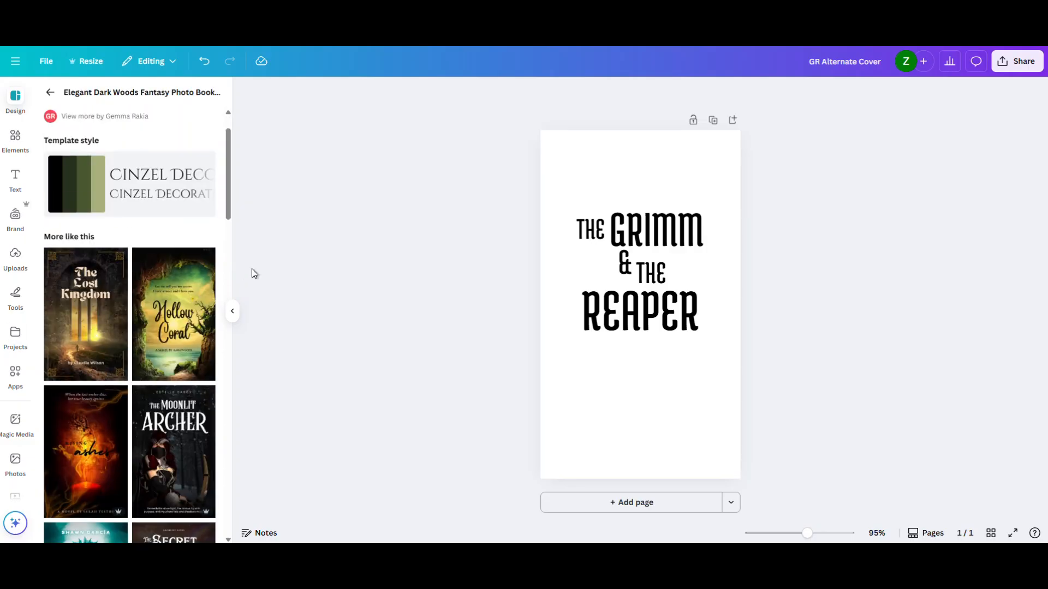
{"action": "left_click", "coordinate": [50, 93]}
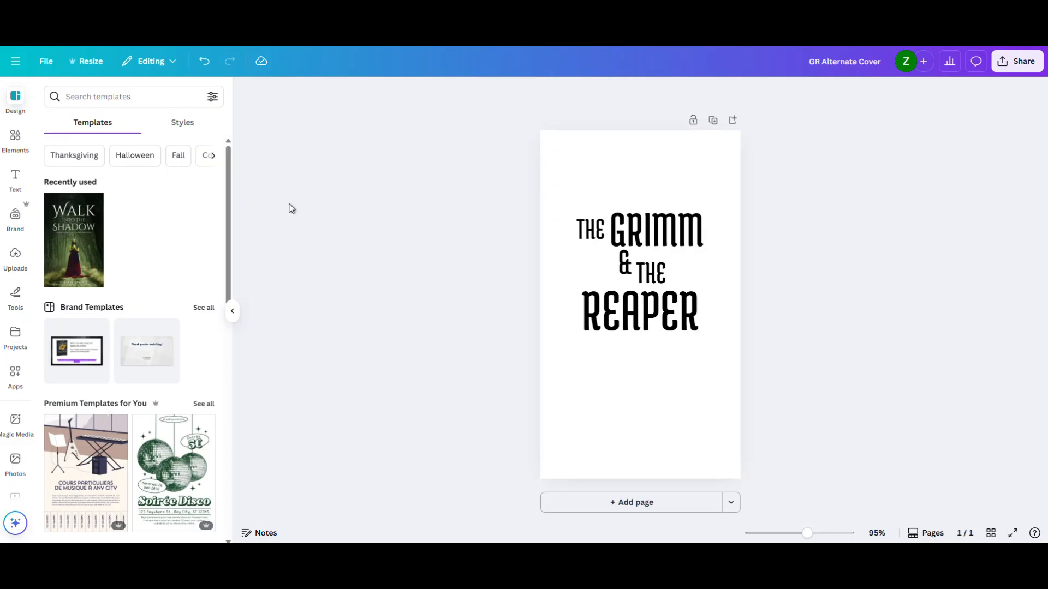
- Search the design templates for "branch"
{"action": "left_click", "coordinate": [129, 98]}
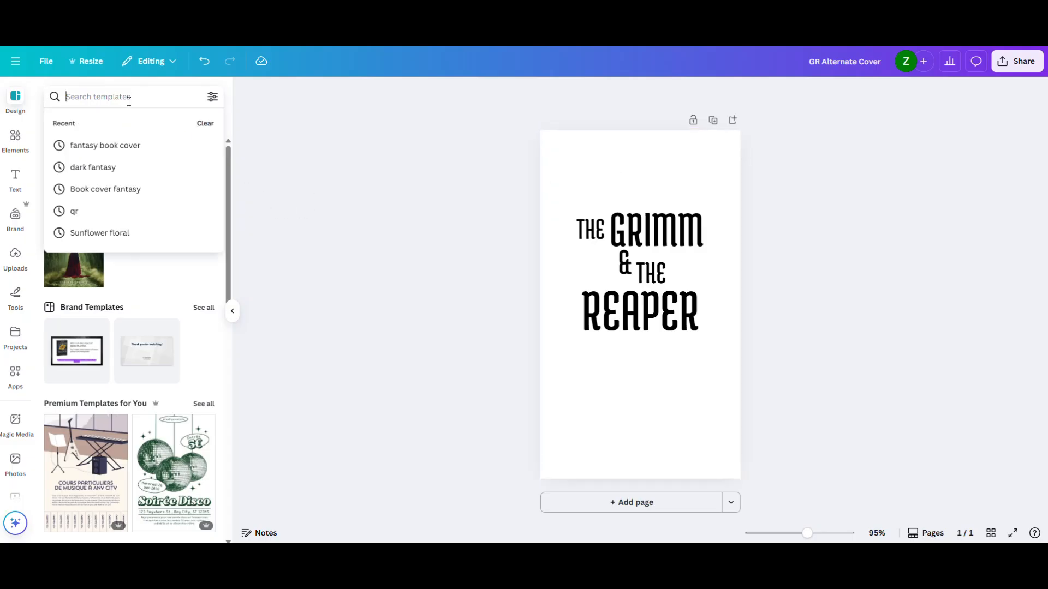
{"action": "type", "text": "bran"}
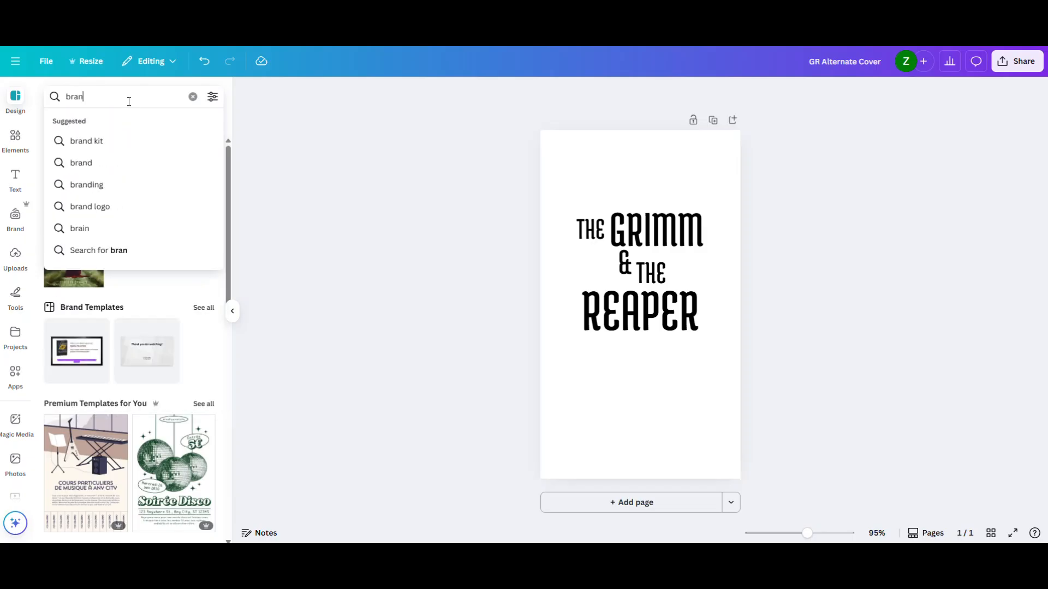
{"action": "type", "text": "ch"}
{"action": "key", "text": "Return"}
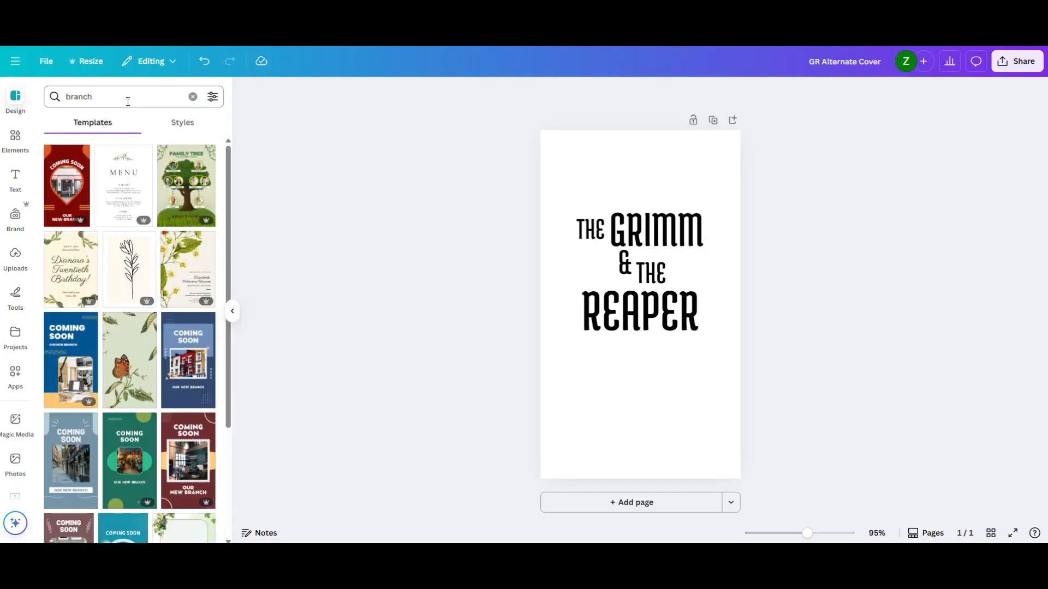
- Search the elements for "branches" and place the bare black branch graphic, enlarged, at the cover's lower-left edge
{"action": "left_click", "coordinate": [15, 140]}
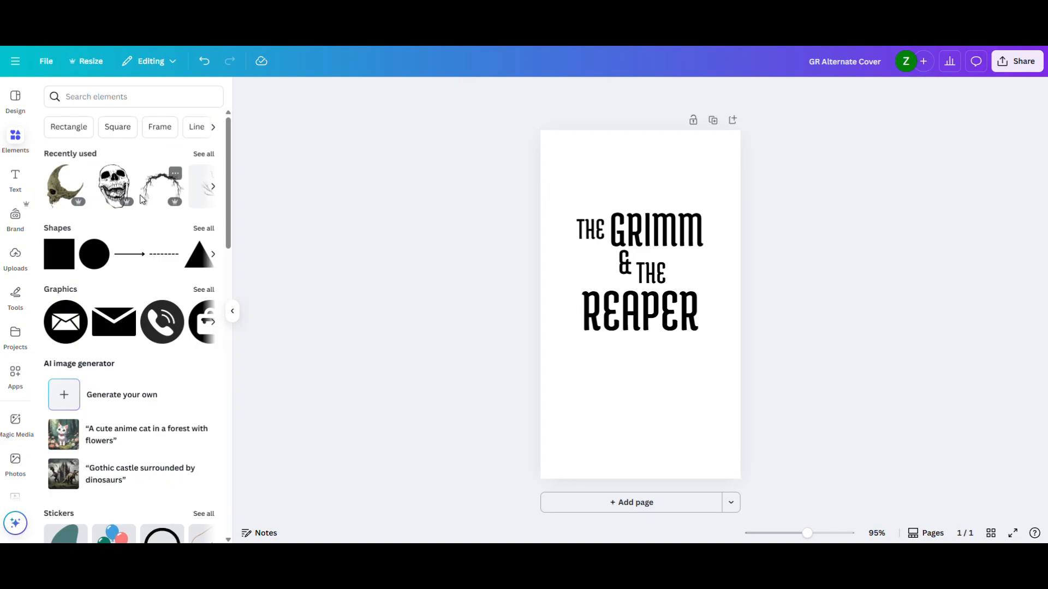
{"action": "left_click", "coordinate": [125, 97]}
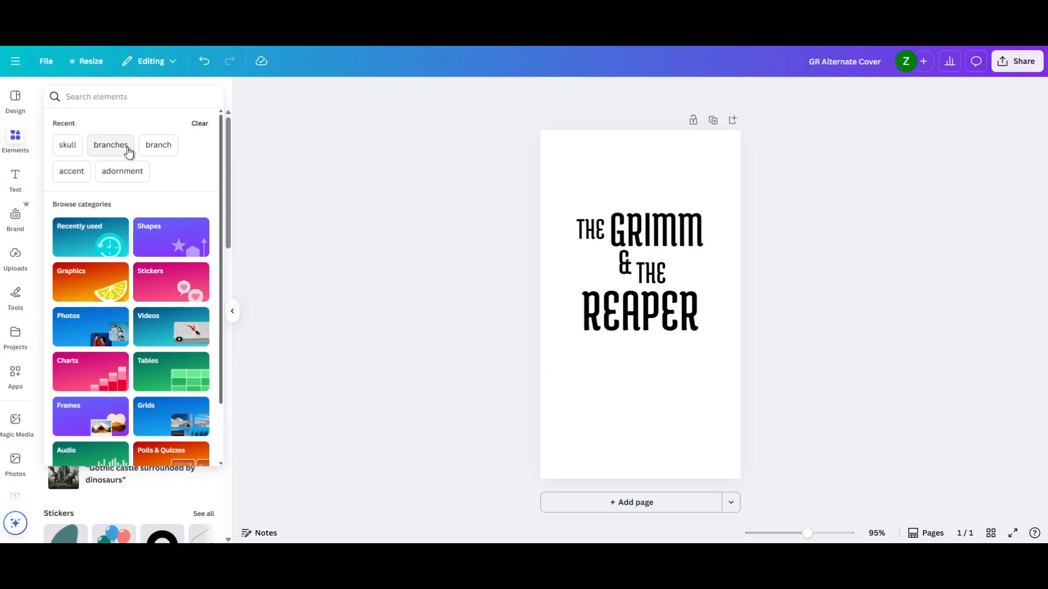
{"action": "left_click", "coordinate": [111, 146]}
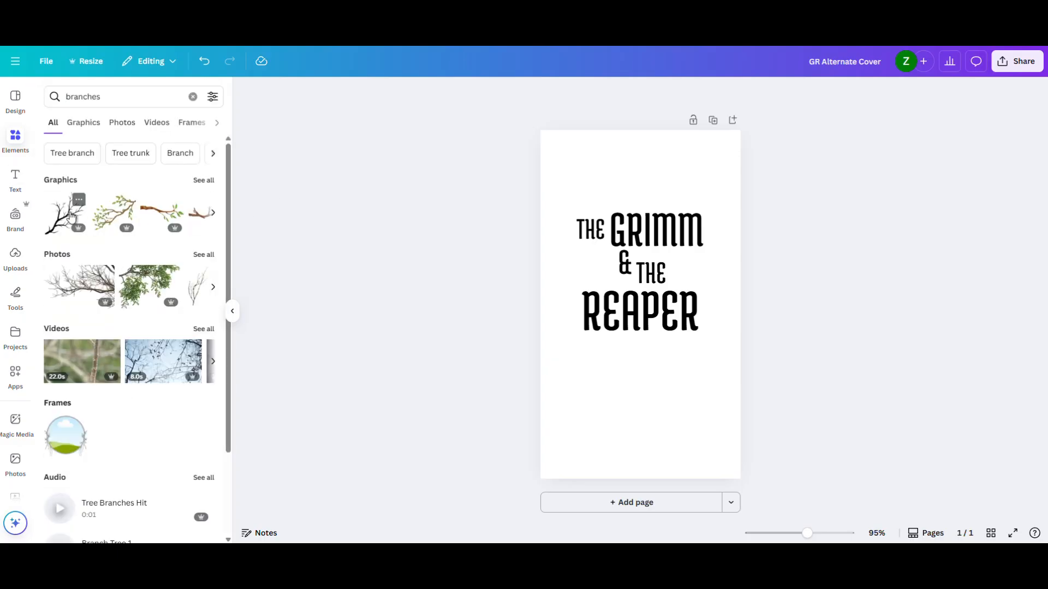
{"action": "left_click", "coordinate": [71, 216]}
{"action": "left_click_drag", "start_coordinate": [633, 303], "coordinate": [556, 427]}
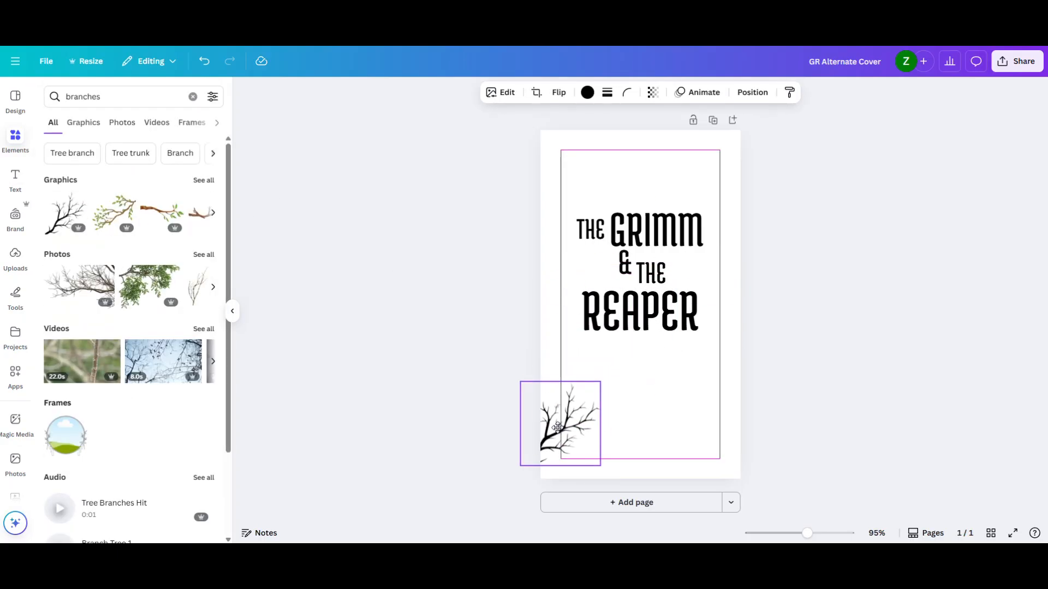
{"action": "left_click_drag", "start_coordinate": [601, 382], "coordinate": [635, 353]}
{"action": "left_click_drag", "start_coordinate": [586, 400], "coordinate": [583, 387]}
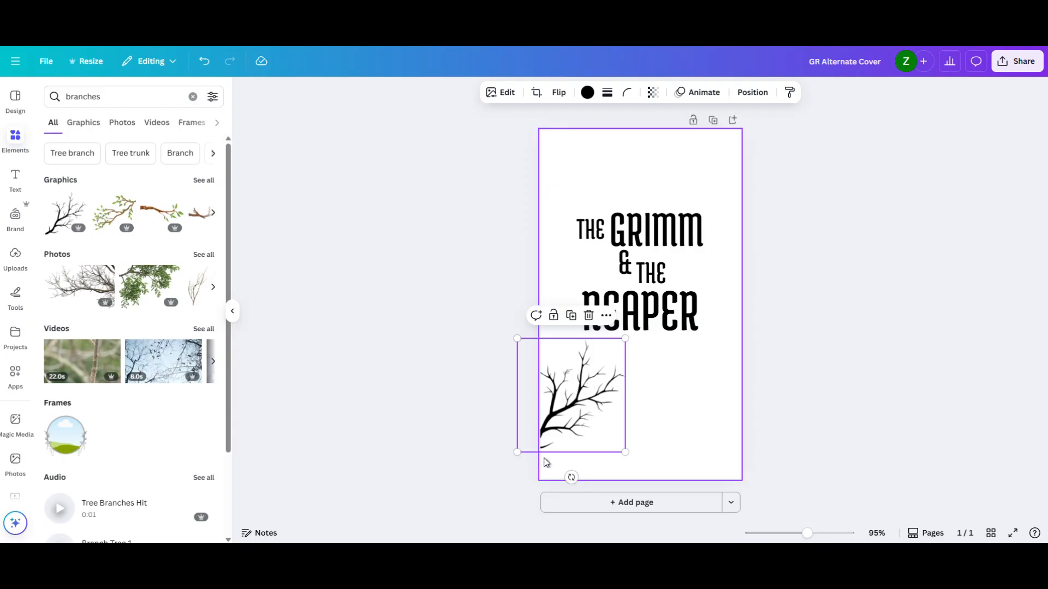
- Tilt the branch slightly counterclockwise and place a duplicate above it along the cover's left edge
{"action": "left_click_drag", "start_coordinate": [571, 478], "coordinate": [611, 487]}
{"action": "left_click_drag", "start_coordinate": [587, 392], "coordinate": [573, 298]}
{"action": "key", "text": "ctrl+d"}
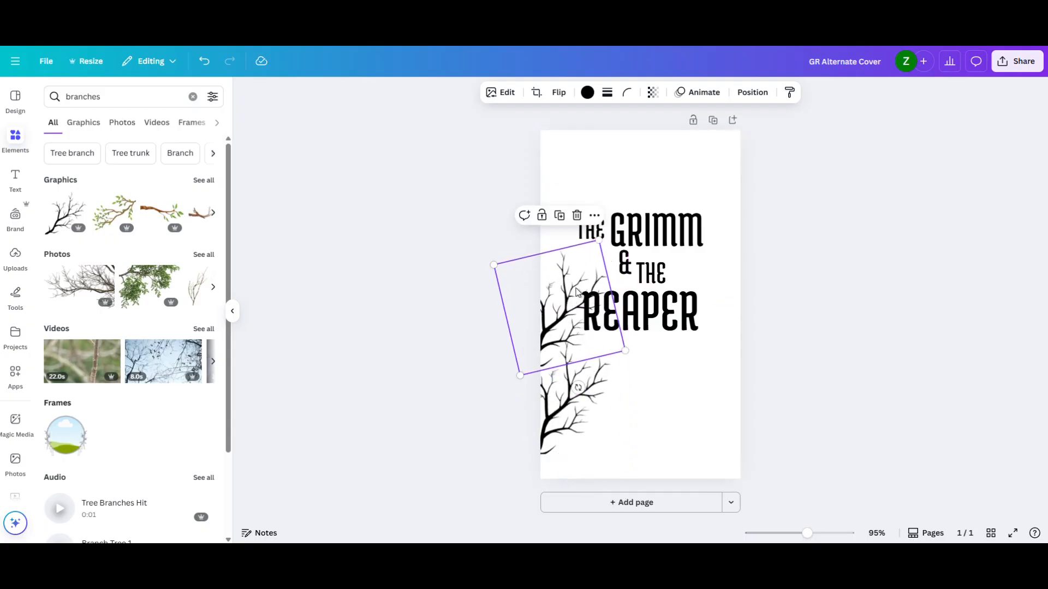
- Place another copy of the branch at the cover's lower-right edge and rotate it to point inward
{"action": "left_click_drag", "start_coordinate": [579, 390], "coordinate": [717, 406]}
{"action": "key", "text": "ctrl+v"}
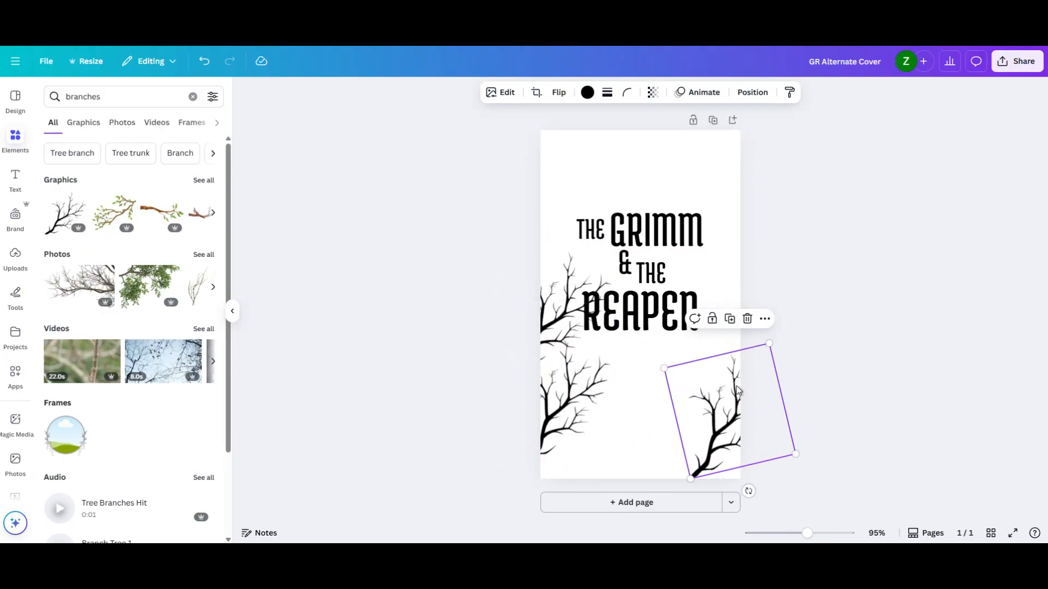
{"action": "left_click_drag", "start_coordinate": [749, 491], "coordinate": [808, 424]}
{"action": "left_click_drag", "start_coordinate": [714, 407], "coordinate": [690, 402]}
{"action": "left_click", "coordinate": [825, 398]}
- Duplicate the lower-right branch, enlarge the copy beside "Reaper" on the right edge and nudge the lower-left branch slightly inward
{"action": "left_click", "coordinate": [712, 413]}
{"action": "key", "text": "ctrl+d"}
{"action": "left_click_drag", "start_coordinate": [712, 413], "coordinate": [715, 300]}
{"action": "left_click_drag", "start_coordinate": [669, 240], "coordinate": [646, 209]}
{"action": "left_click_drag", "start_coordinate": [728, 306], "coordinate": [744, 335]}
{"action": "left_click", "coordinate": [855, 322]}
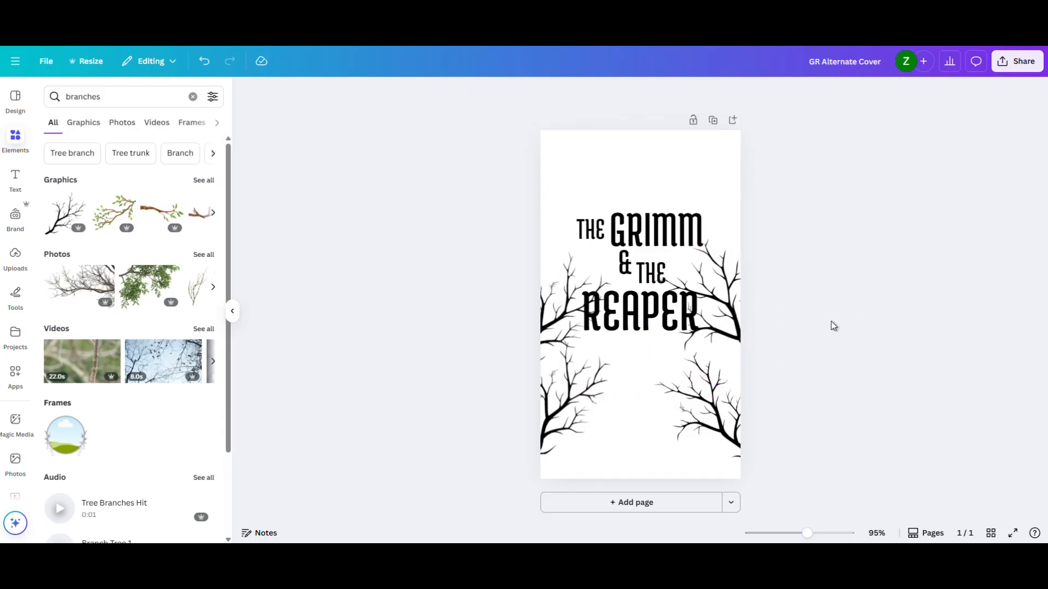
{"action": "left_click_drag", "start_coordinate": [564, 420], "coordinate": [569, 424]}
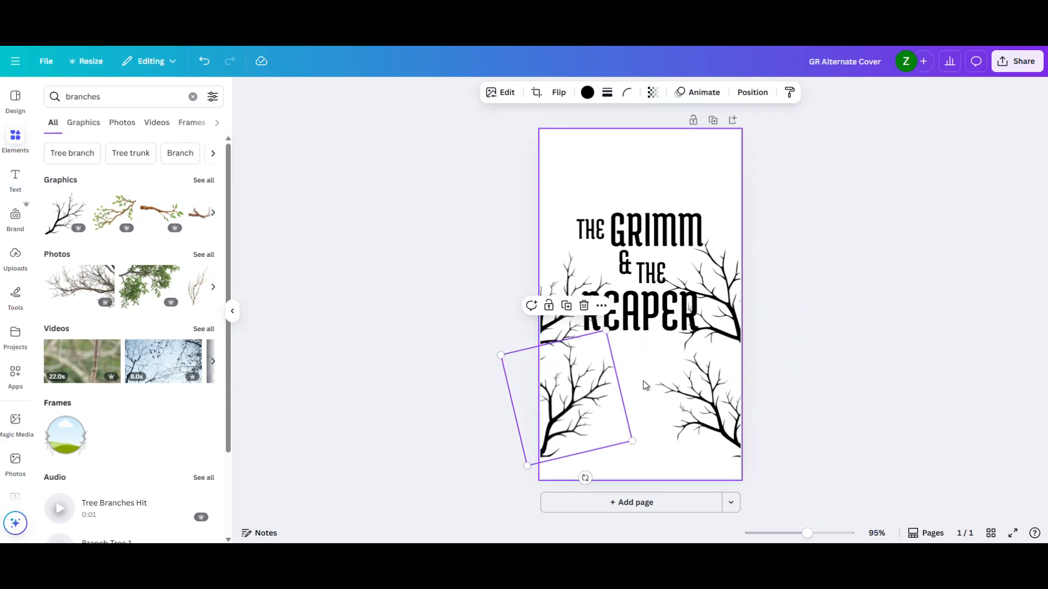
- Delete all the branch graphics from the cover, leaving only the title words
{"action": "left_click_drag", "start_coordinate": [764, 422], "coordinate": [735, 305]}
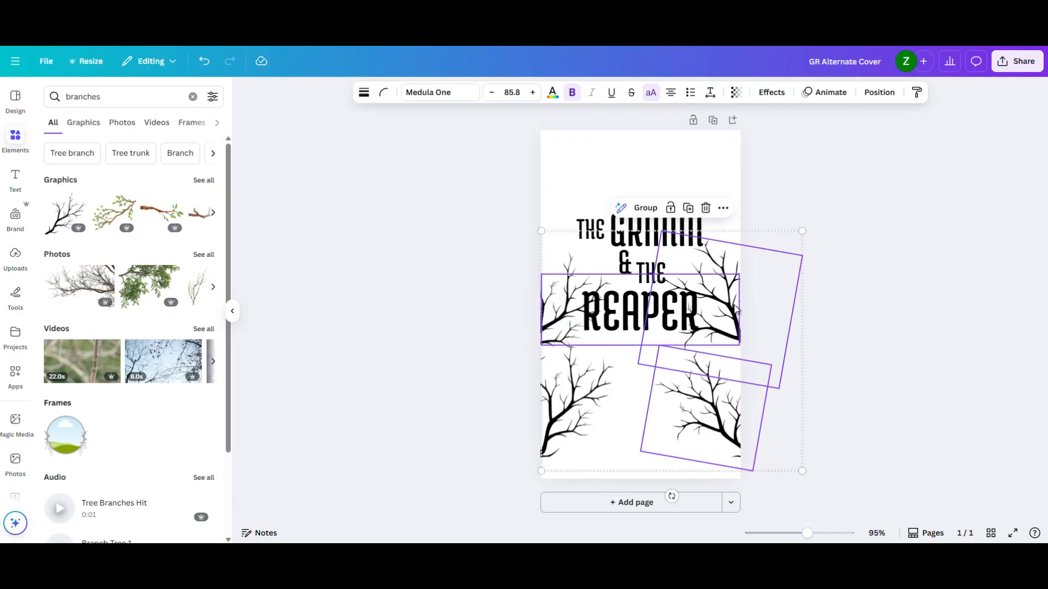
{"action": "left_click", "coordinate": [718, 386]}
{"action": "left_click_drag", "start_coordinate": [730, 404], "coordinate": [565, 400]}
{"action": "left_click", "coordinate": [563, 396]}
{"action": "key", "text": "Delete"}
{"action": "left_click", "coordinate": [556, 328]}
{"action": "key", "text": "Delete"}
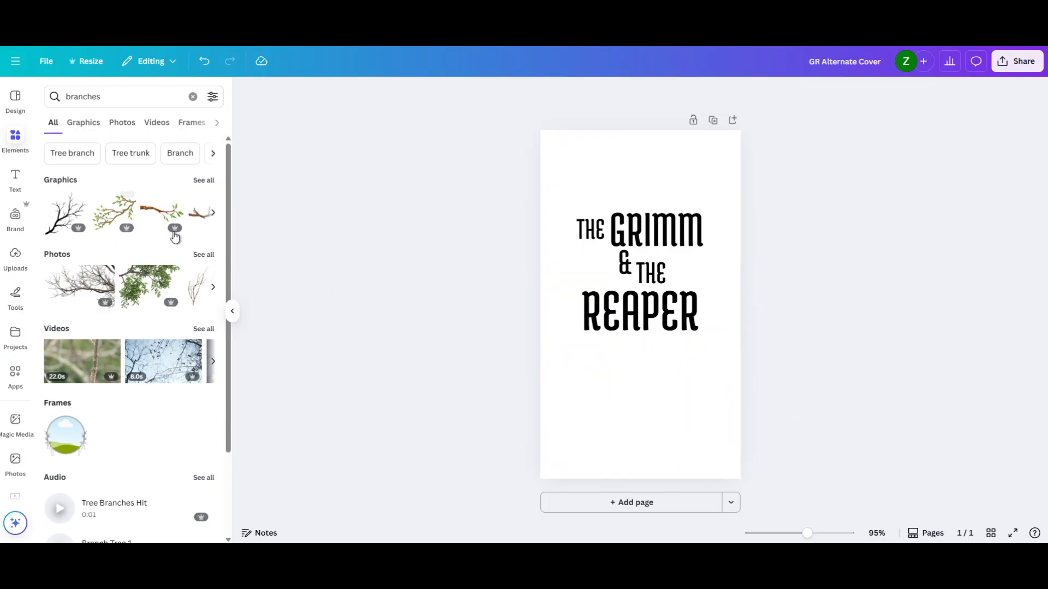
- Search the elements for "dark forest", close the existing cover's image preview and add the portrait blue-teal forest photo as a full-page background
{"action": "left_click", "coordinate": [116, 101]}
{"action": "type", "text": "dark forest"}
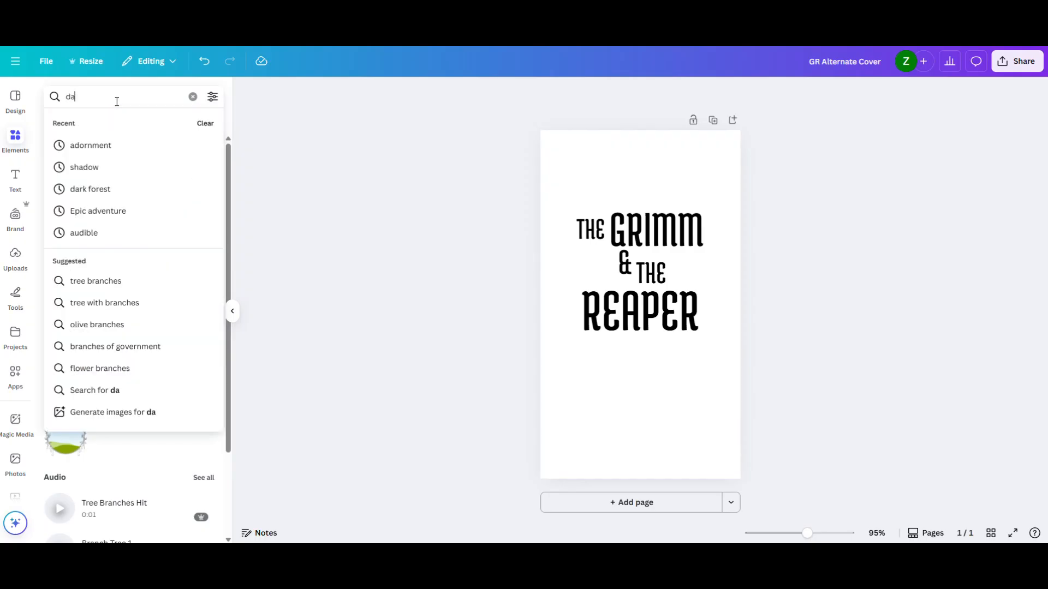
{"action": "key", "text": "Return"}
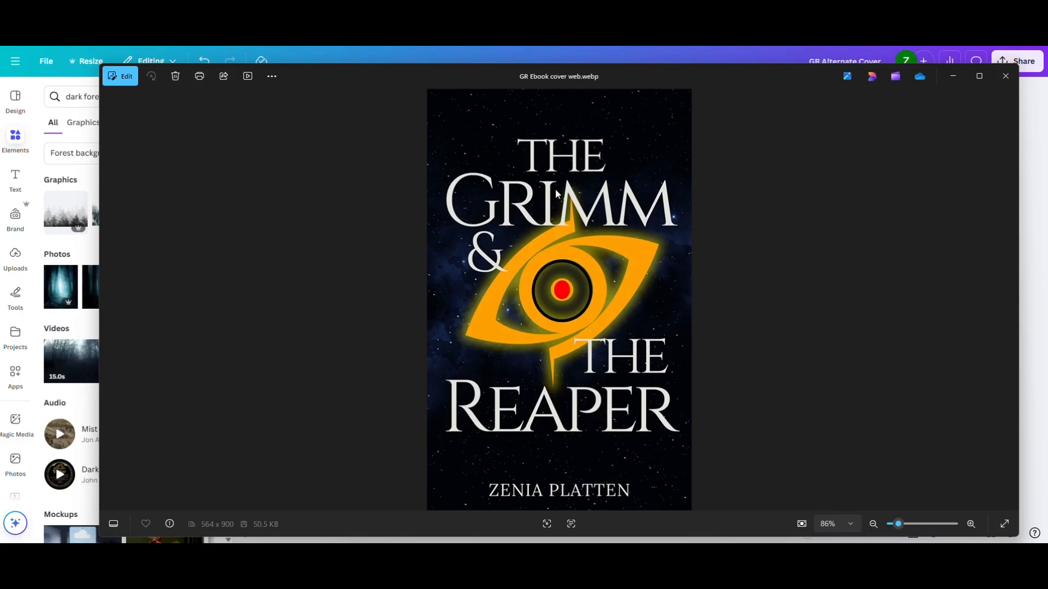
{"action": "left_click", "coordinate": [1007, 76]}
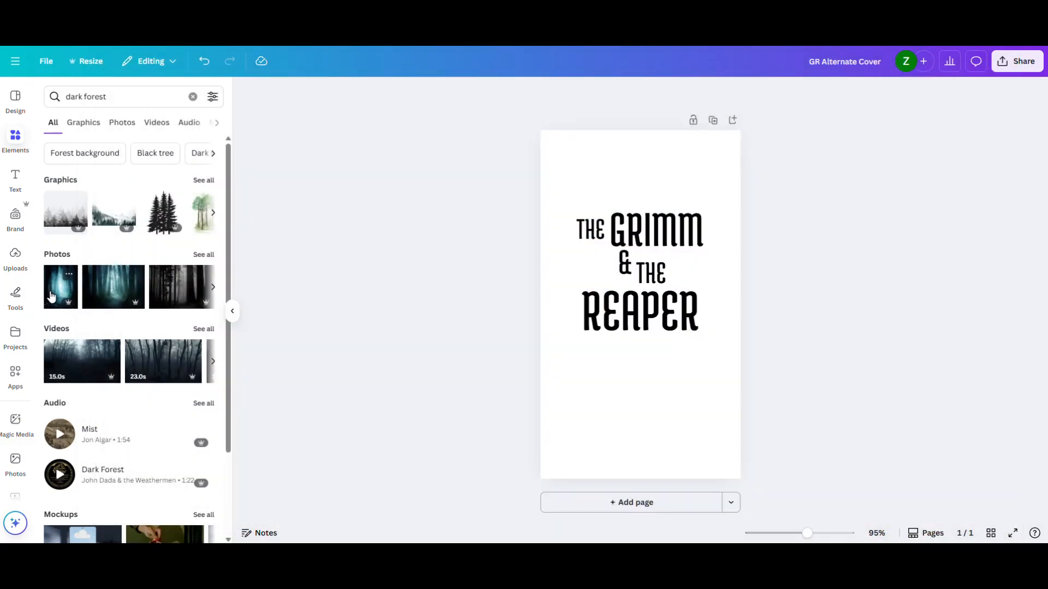
{"action": "left_click_drag", "start_coordinate": [54, 298], "coordinate": [554, 158]}
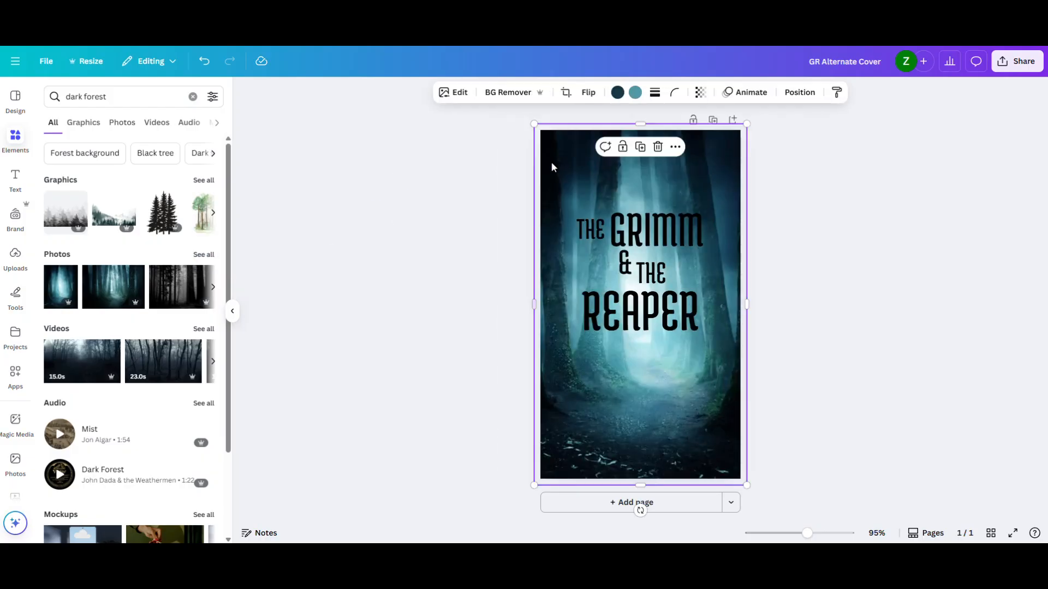
{"action": "left_click", "coordinate": [915, 243]}
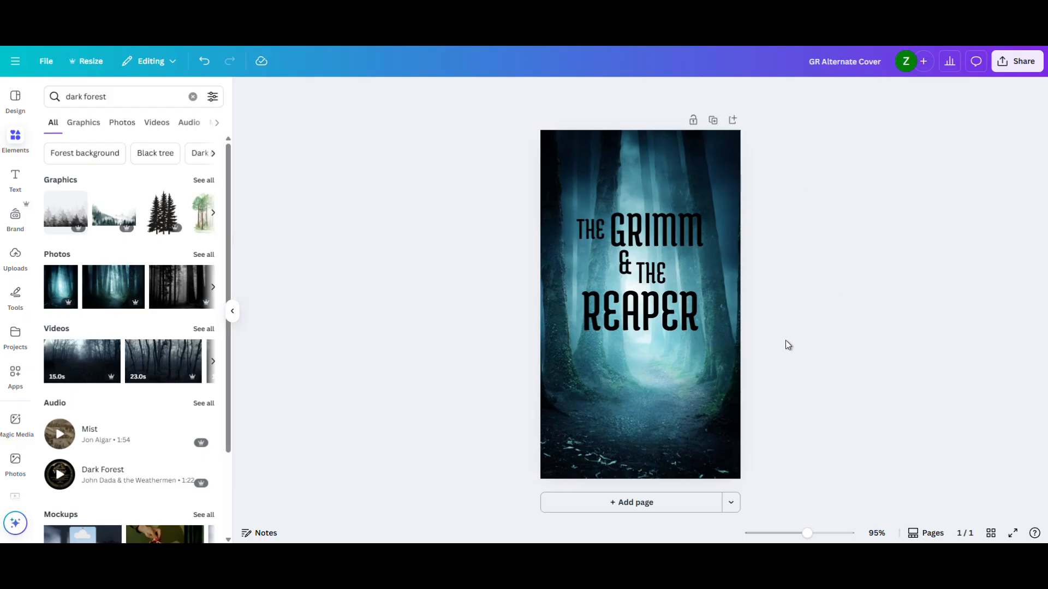
- Select all the title words, group them and move the group slightly down the cover
{"action": "left_click", "coordinate": [677, 307]}
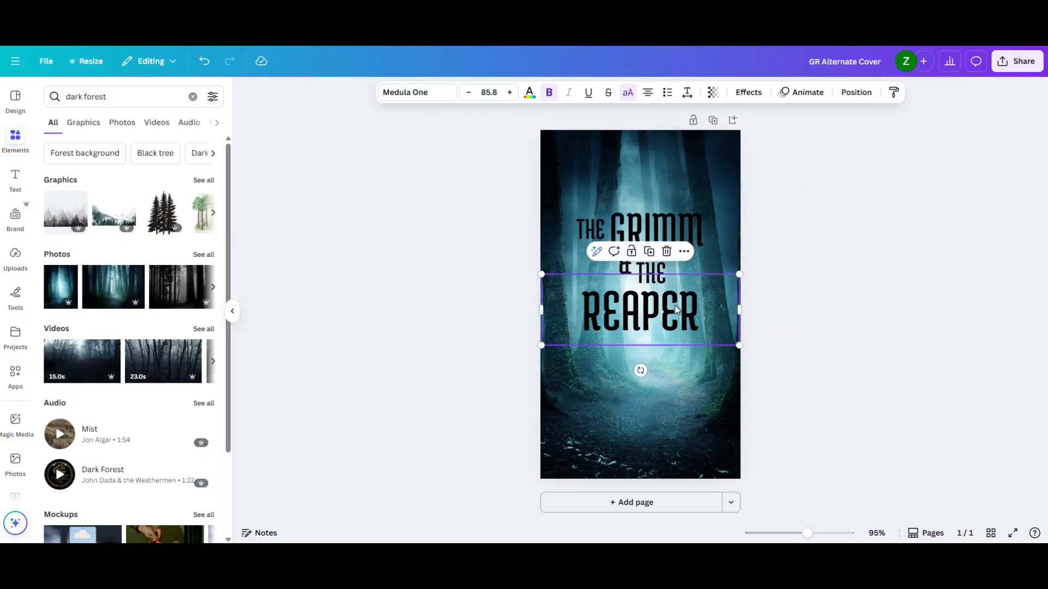
{"action": "left_click", "coordinate": [662, 268]}
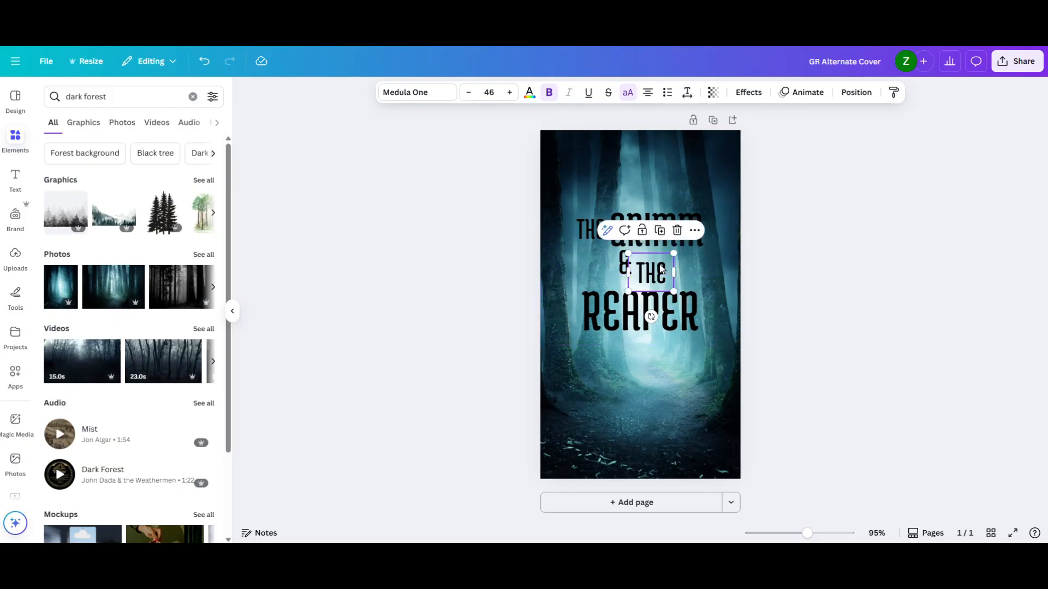
{"action": "left_click", "coordinate": [582, 233]}
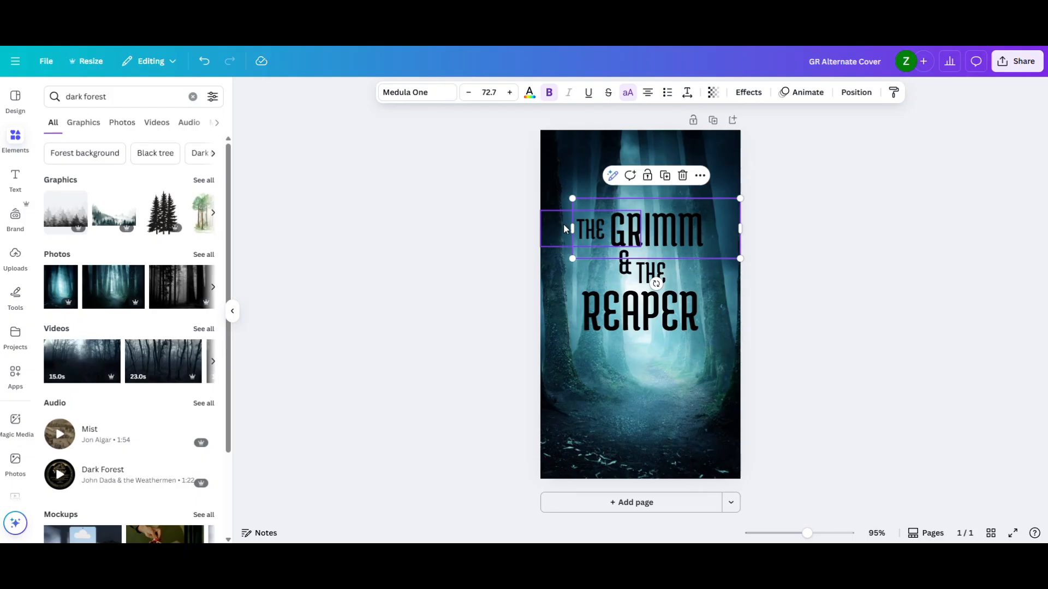
{"action": "left_click", "coordinate": [564, 228], "text": "shift"}
{"action": "left_click", "coordinate": [623, 266], "text": "shift"}
{"action": "left_click", "coordinate": [659, 273], "text": "shift"}
{"action": "left_click", "coordinate": [645, 308], "text": "shift"}
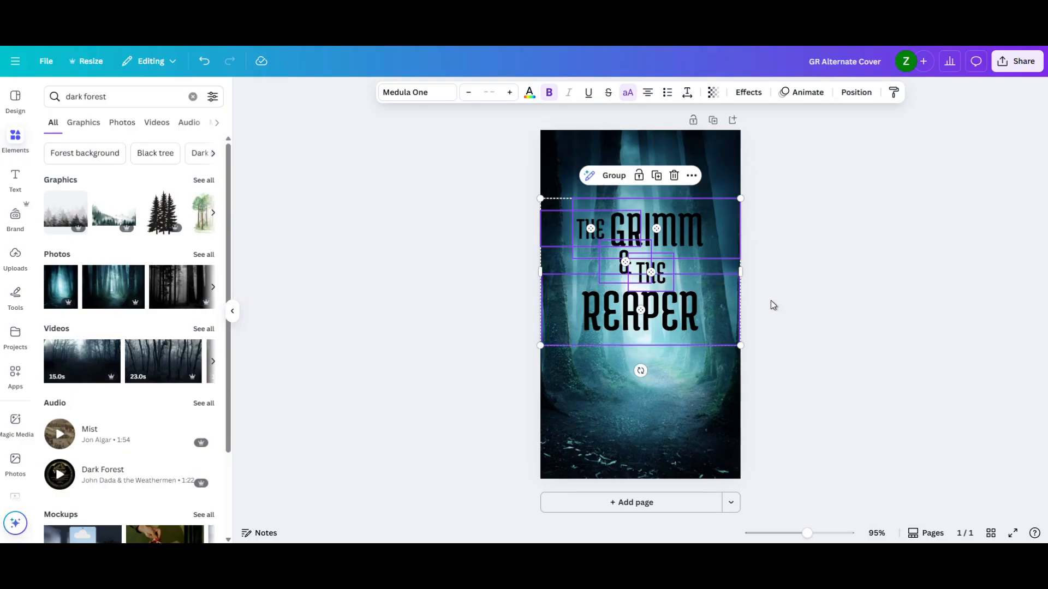
{"action": "left_click_drag", "start_coordinate": [856, 319], "coordinate": [724, 228]}
{"action": "left_click", "coordinate": [612, 182]}
{"action": "mouse_move", "coordinate": [634, 244]}
{"action": "left_mouse_down"}
{"action": "mouse_move", "coordinate": [621, 247]}
{"action": "mouse_move", "coordinate": [656, 250]}
{"action": "mouse_move", "coordinate": [654, 237]}
{"action": "left_mouse_up"}
{"action": "left_click", "coordinate": [717, 162]}
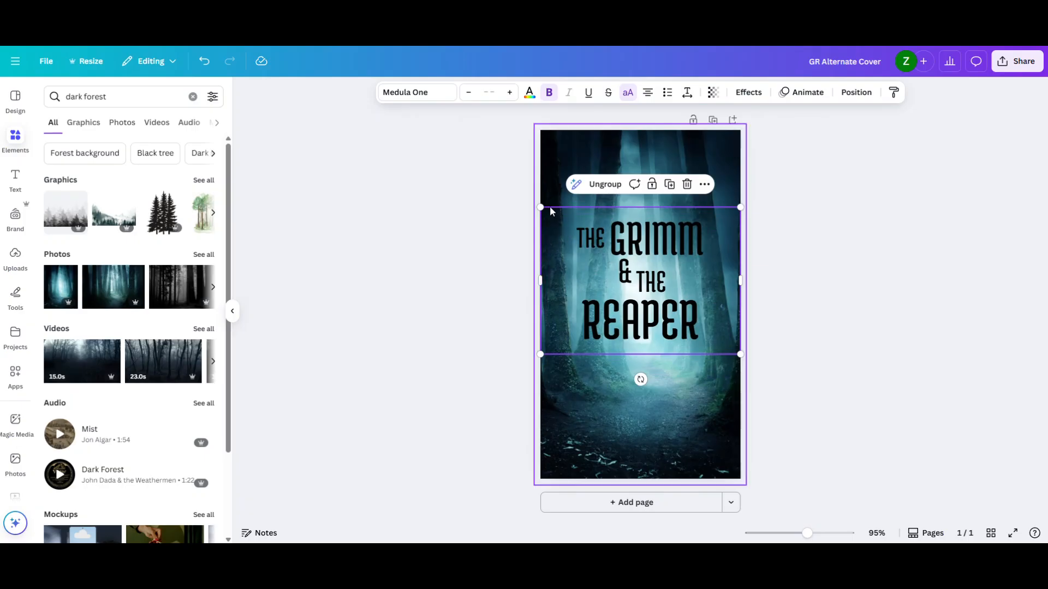
- Select the whole title group and change its text color to white
{"action": "left_click", "coordinate": [591, 313]}
{"action": "double_click", "coordinate": [606, 310]}
{"action": "left_click", "coordinate": [633, 309]}
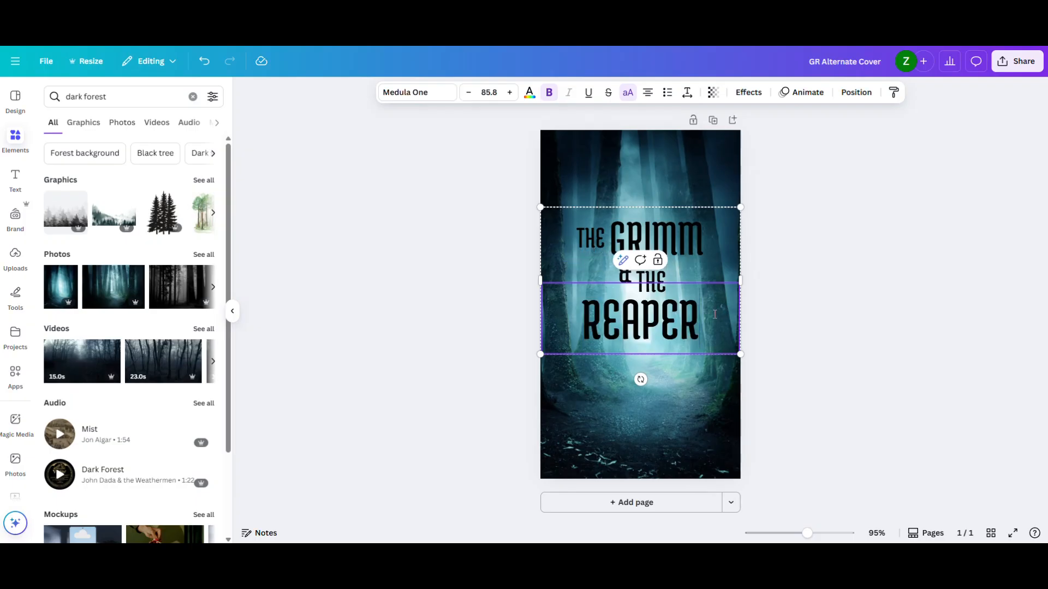
{"action": "left_click", "coordinate": [549, 217]}
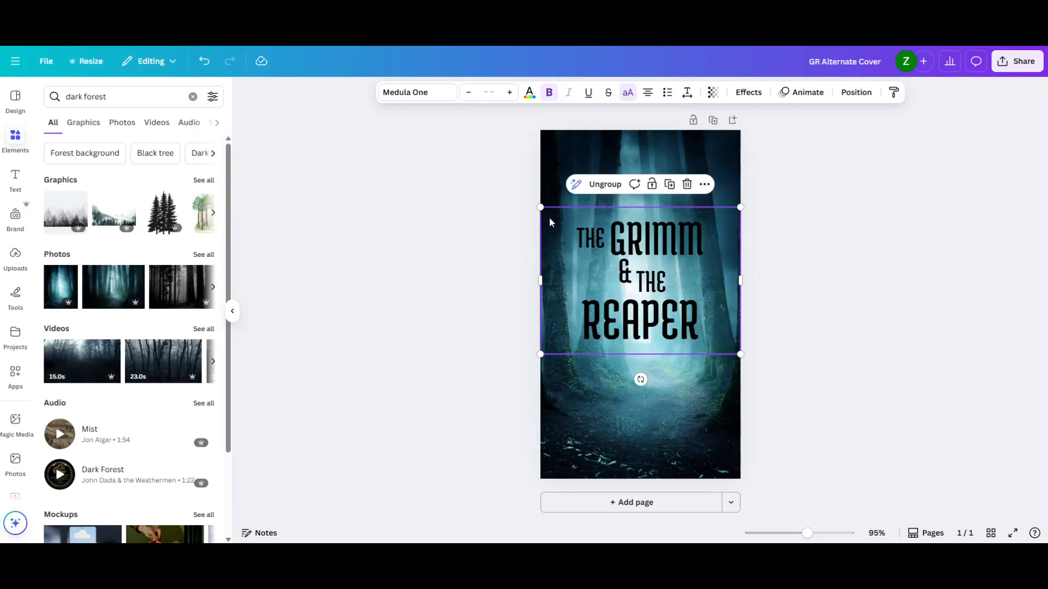
{"action": "left_click", "coordinate": [530, 93]}
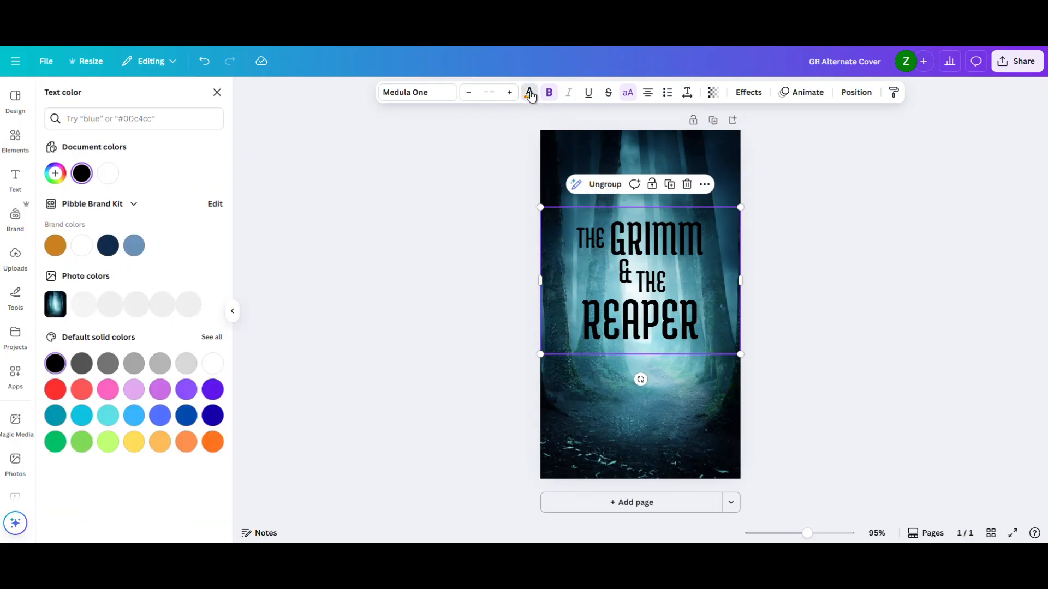
{"action": "left_click", "coordinate": [107, 173]}
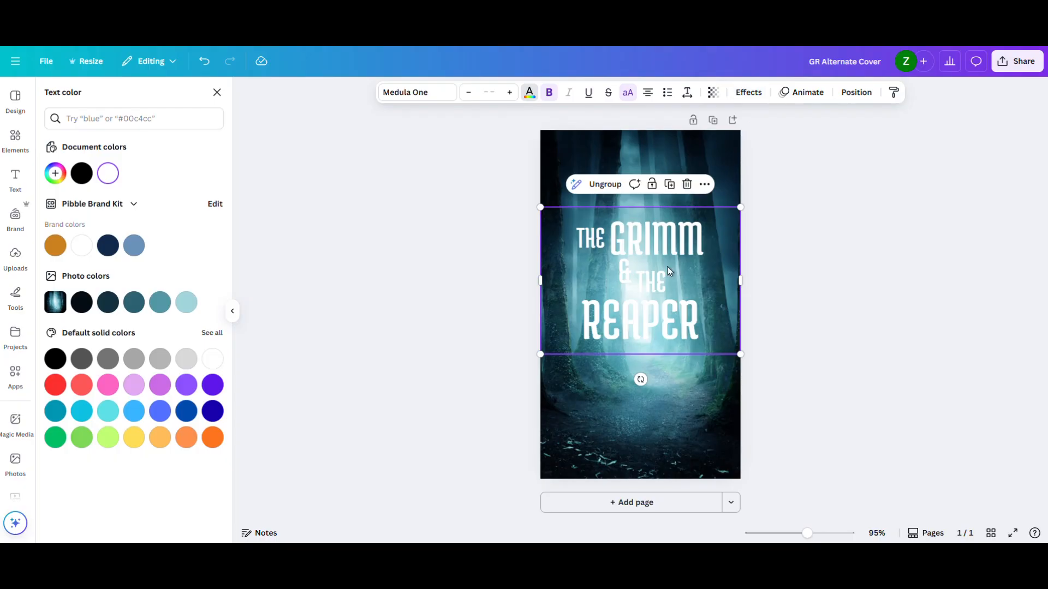
- Try the Hollow and Outline text effects on the title group
{"action": "left_click", "coordinate": [749, 94]}
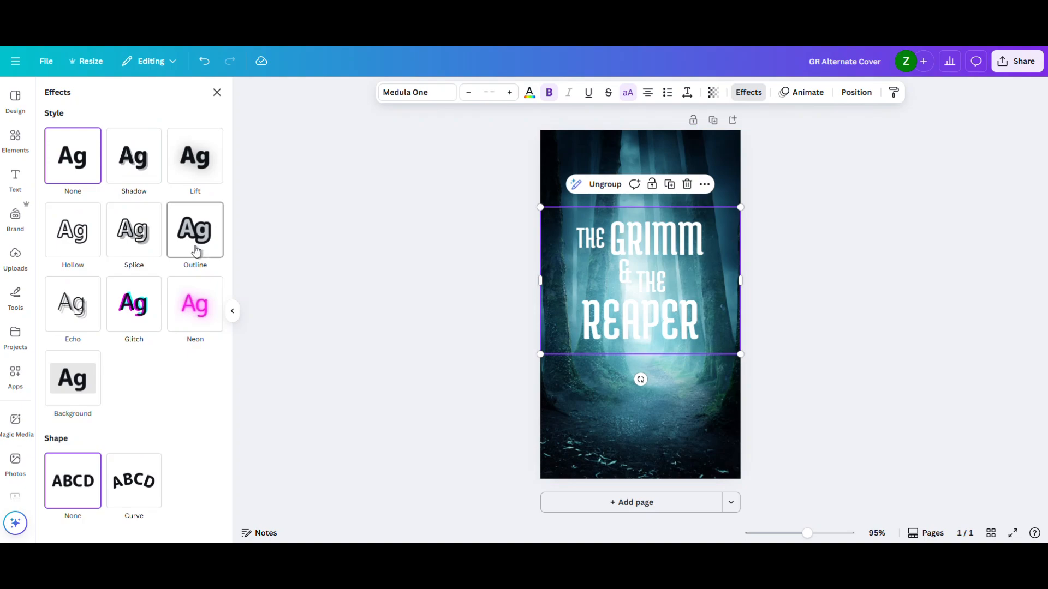
{"action": "left_click", "coordinate": [72, 232]}
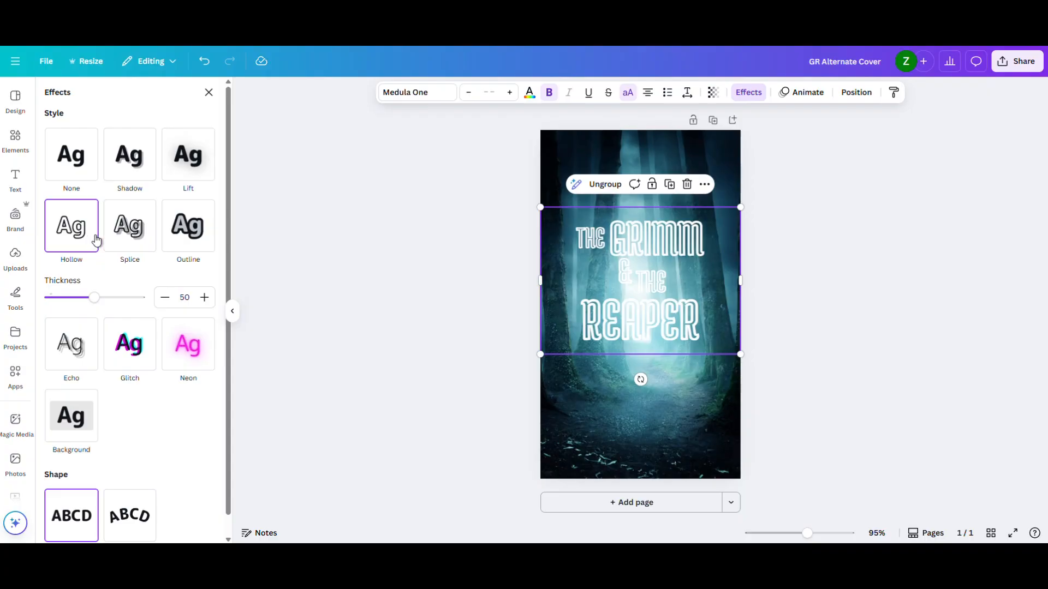
{"action": "left_click", "coordinate": [176, 234]}
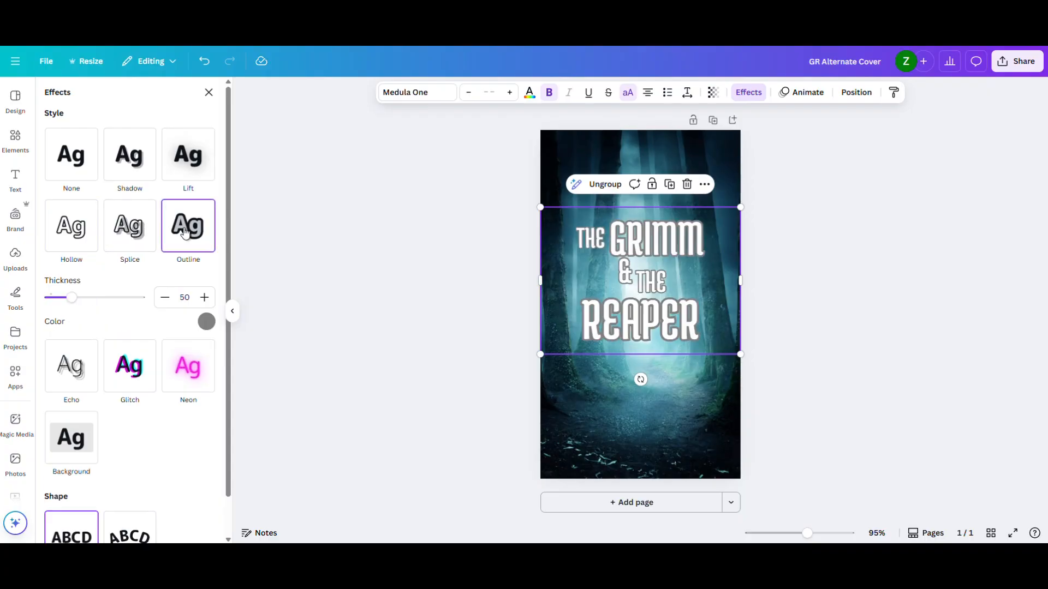
- Apply the Shadow text effect to the title group and set the shadow color to black
{"action": "left_click", "coordinate": [131, 163]}
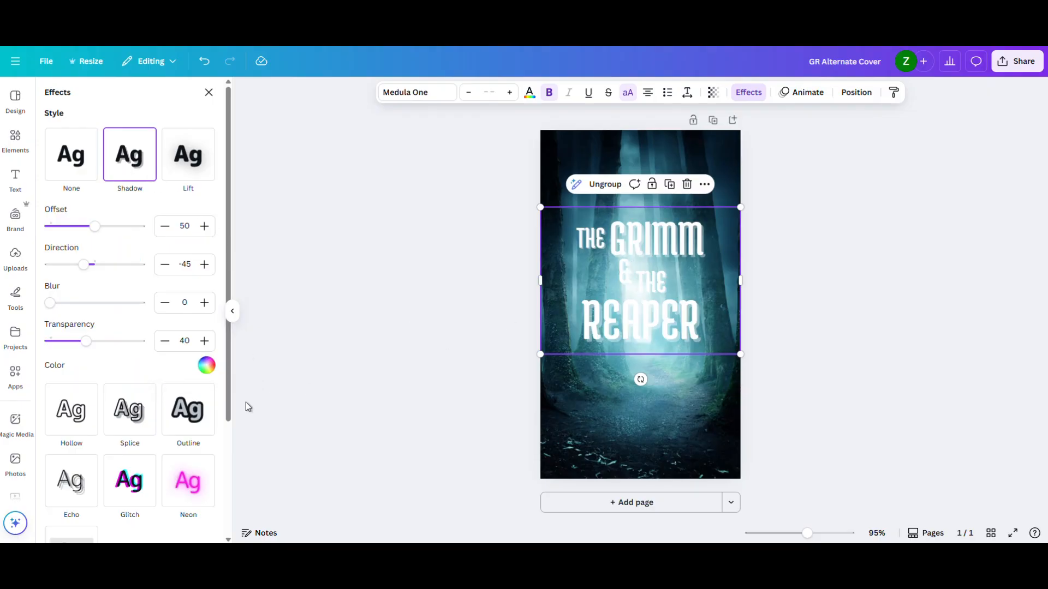
{"action": "left_click", "coordinate": [206, 366]}
{"action": "left_click", "coordinate": [56, 289]}
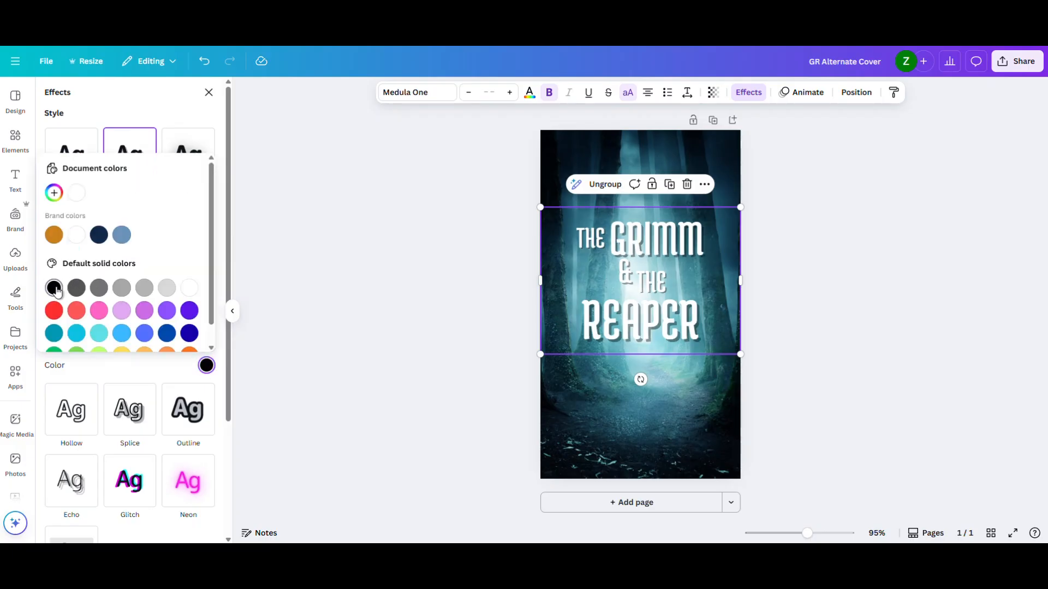
{"action": "left_click", "coordinate": [159, 366]}
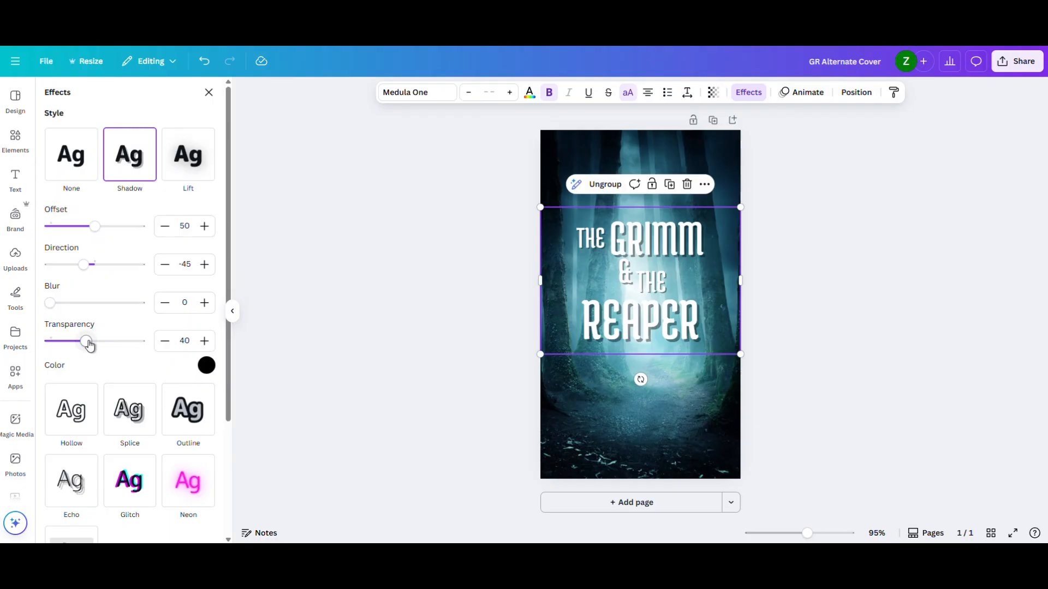
- Set the title shadow's transparency to 100, offset to 39 and blur to 33, and nudge the title group slightly down
{"action": "left_click_drag", "start_coordinate": [90, 345], "coordinate": [153, 350]}
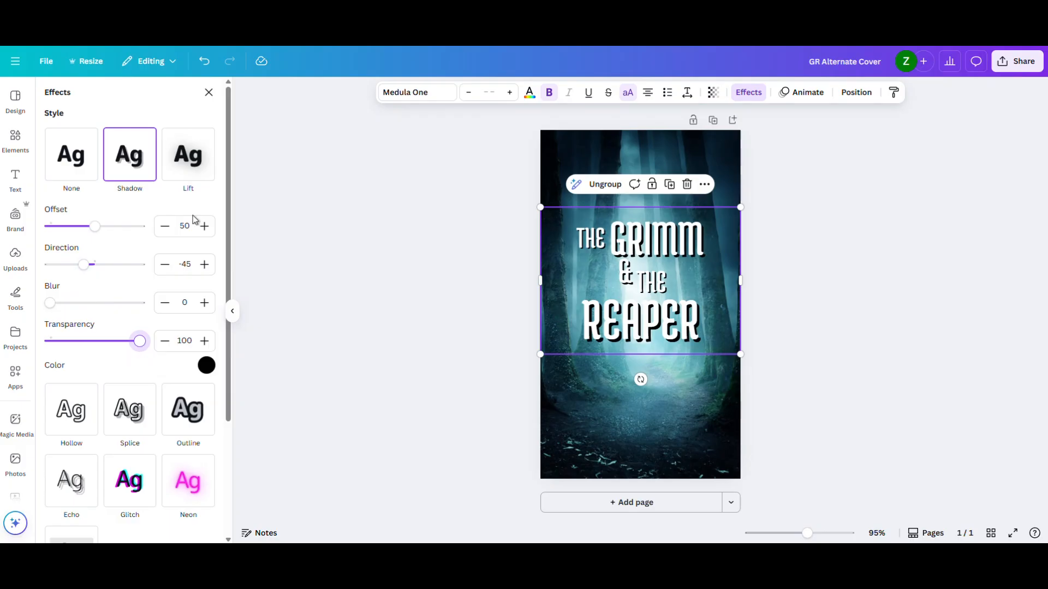
{"action": "left_click", "coordinate": [93, 227]}
{"action": "left_click_drag", "start_coordinate": [93, 228], "coordinate": [85, 229]}
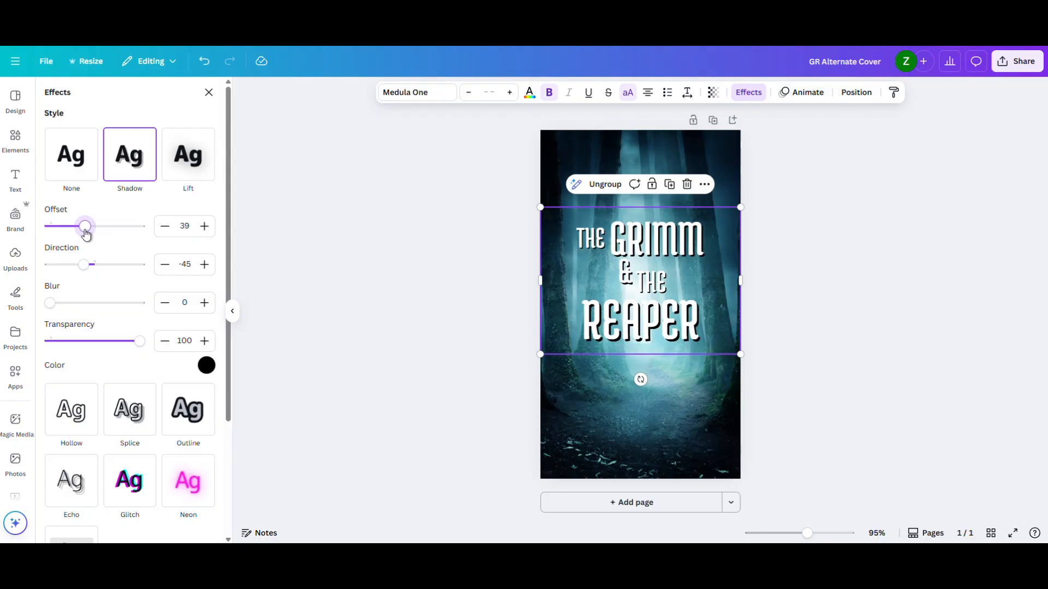
{"action": "left_click_drag", "start_coordinate": [49, 303], "coordinate": [81, 309]}
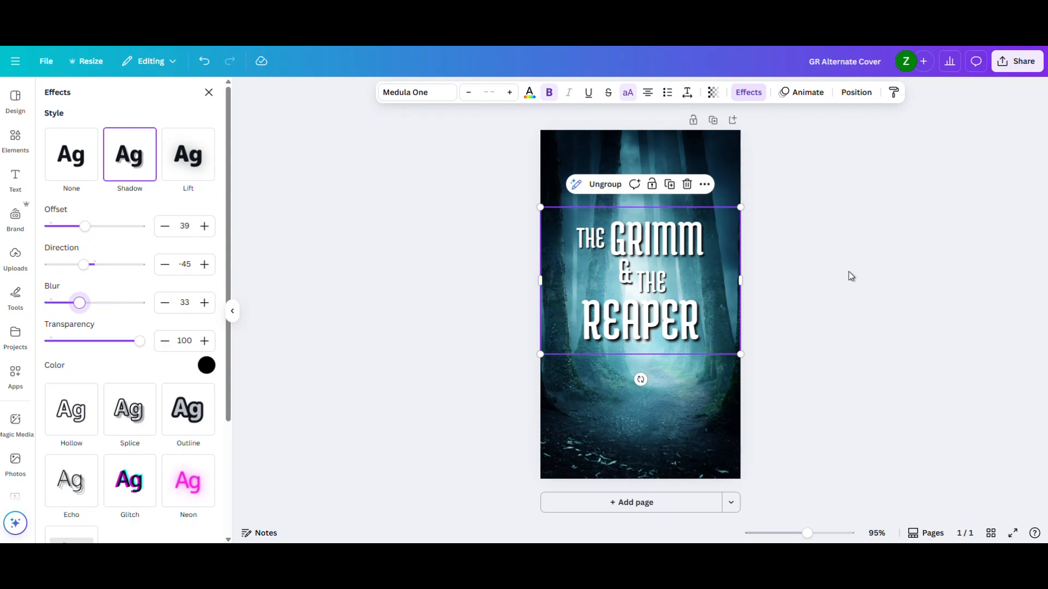
{"action": "left_click", "coordinate": [452, 260]}
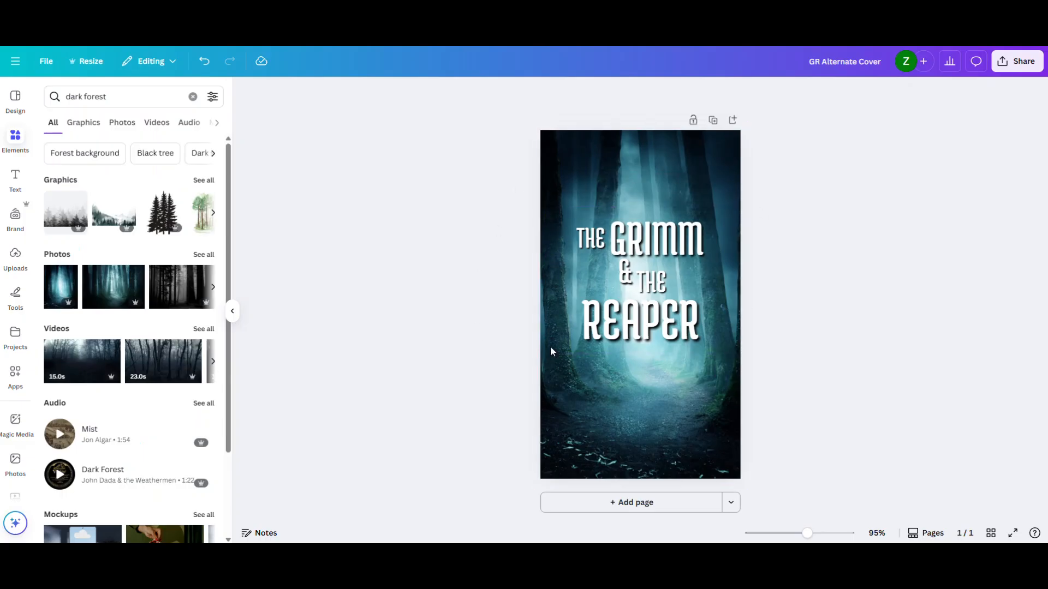
{"action": "left_click_drag", "start_coordinate": [642, 321], "coordinate": [642, 321]}
{"action": "left_click", "coordinate": [816, 227]}
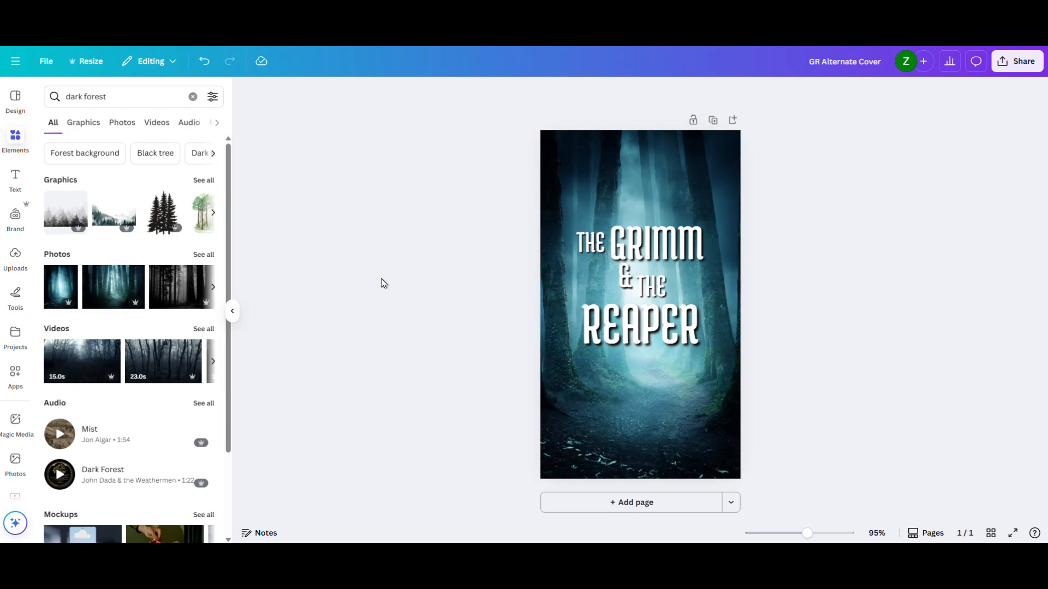
- Search the elements for "branches" and add the thorny arch-shaped branch graphic from the full graphics results
{"action": "left_click", "coordinate": [44, 101]}
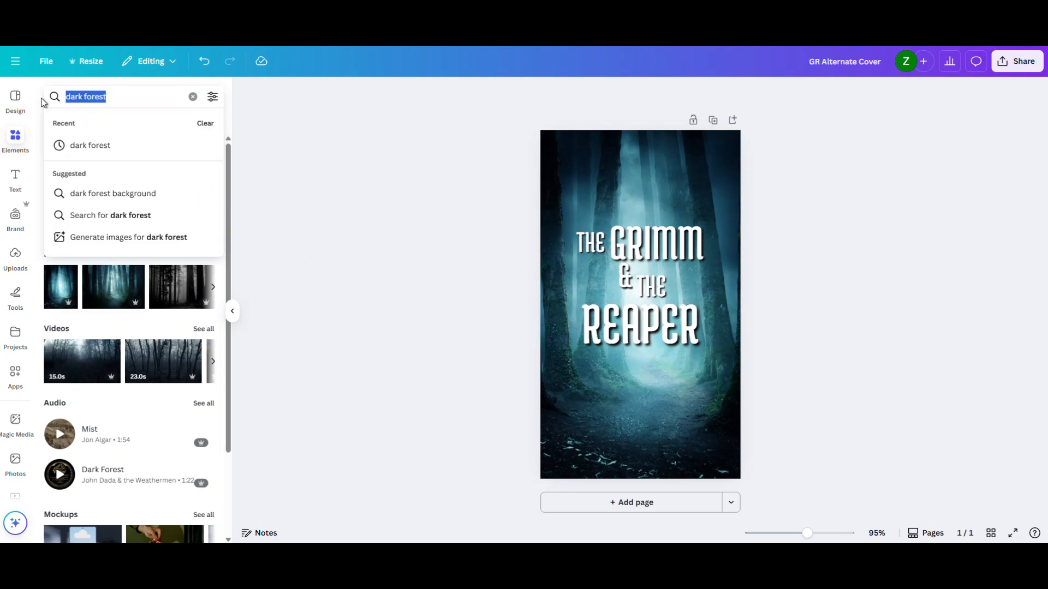
{"action": "type", "text": "bra"}
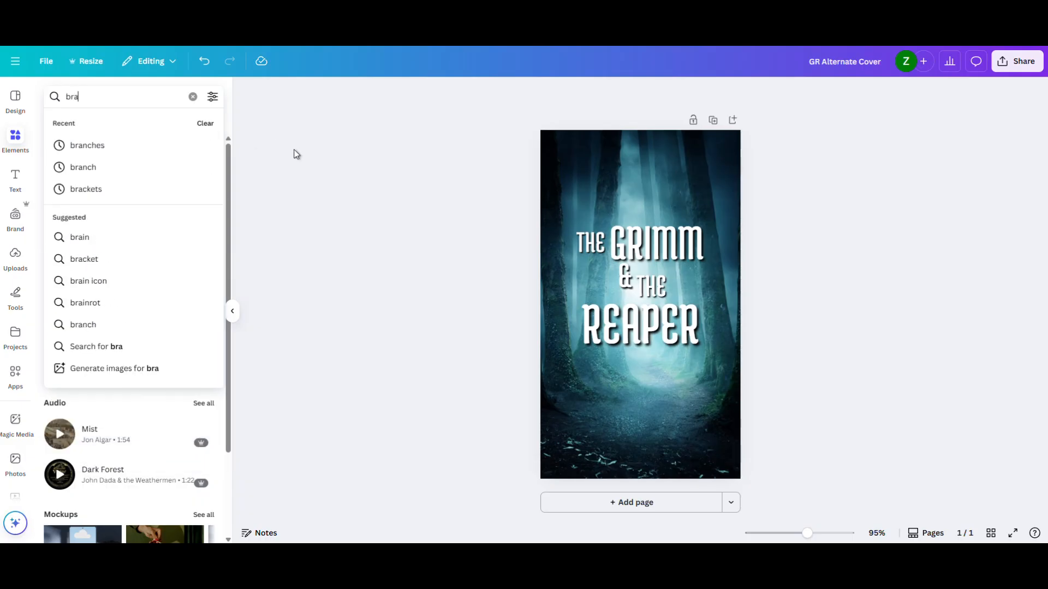
{"action": "type", "text": "nches"}
{"action": "key", "text": "Return"}
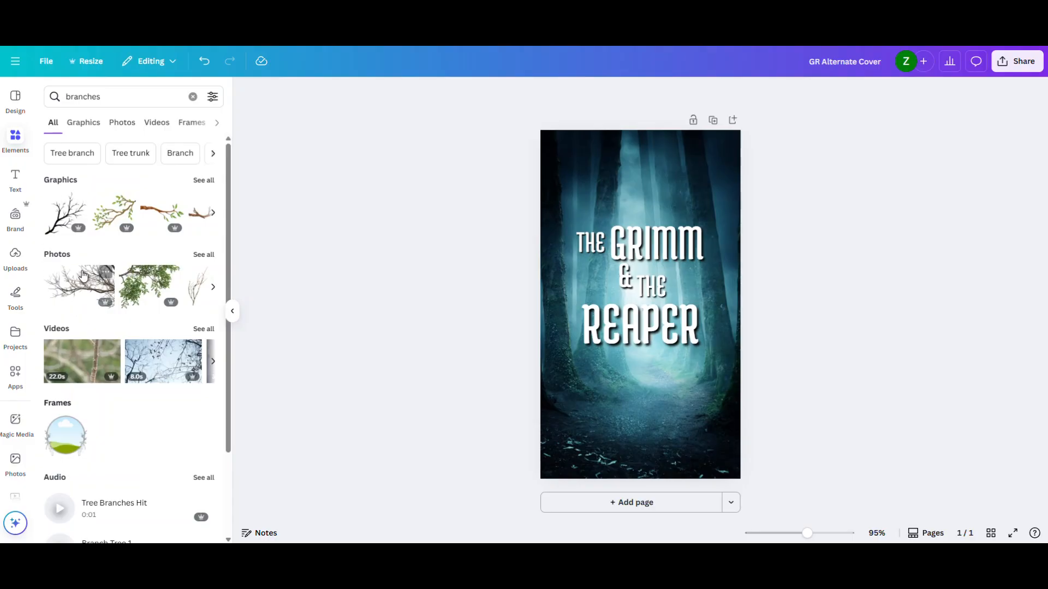
{"action": "left_click", "coordinate": [205, 181]}
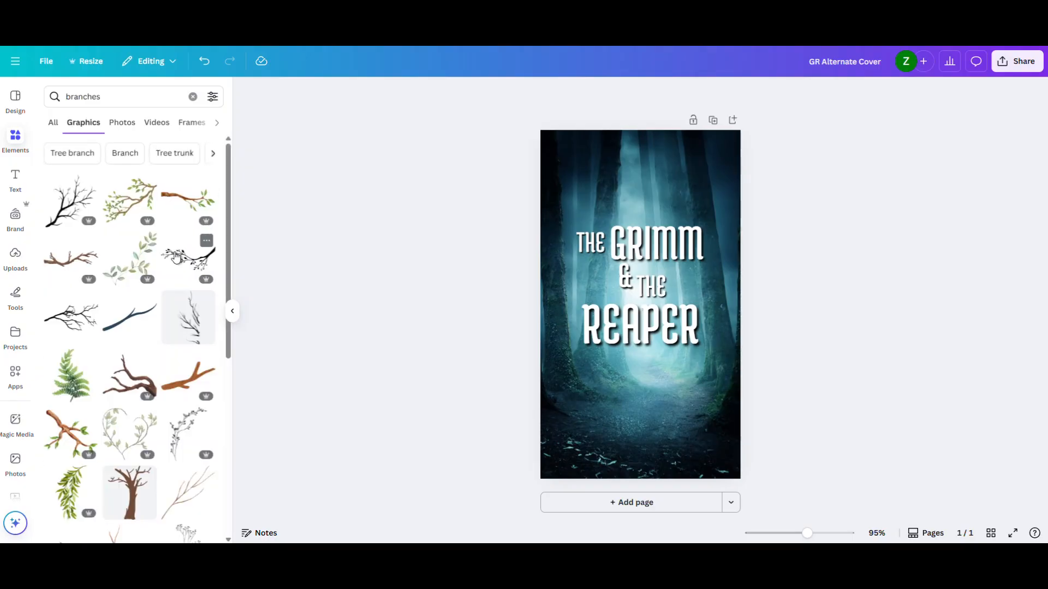
{"action": "scroll", "coordinate": [167, 290], "scroll_direction": "down", "scroll_amount": 3}
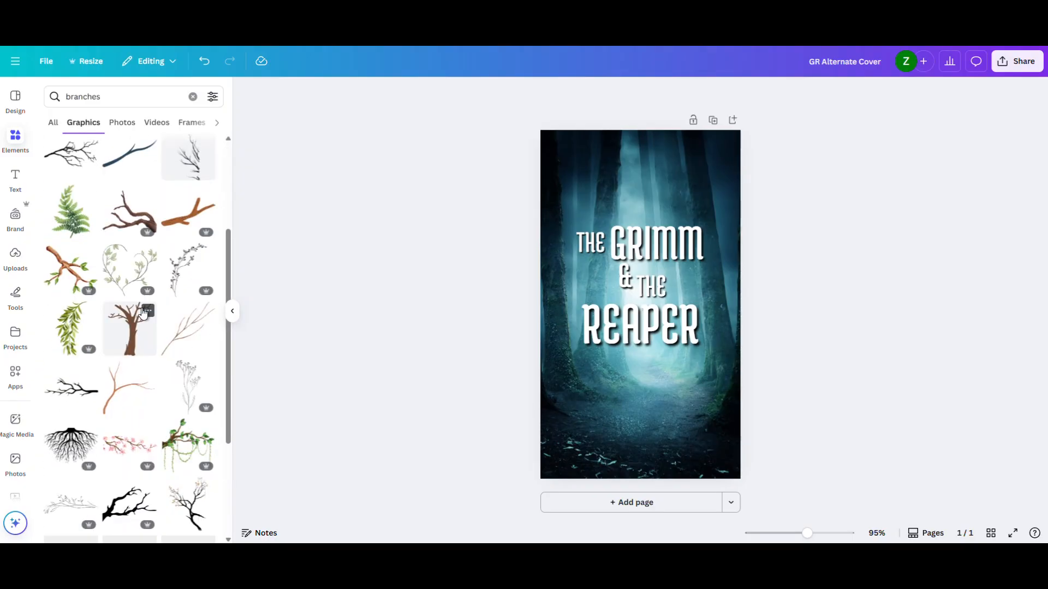
{"action": "scroll", "coordinate": [167, 293], "scroll_direction": "down", "scroll_amount": 2}
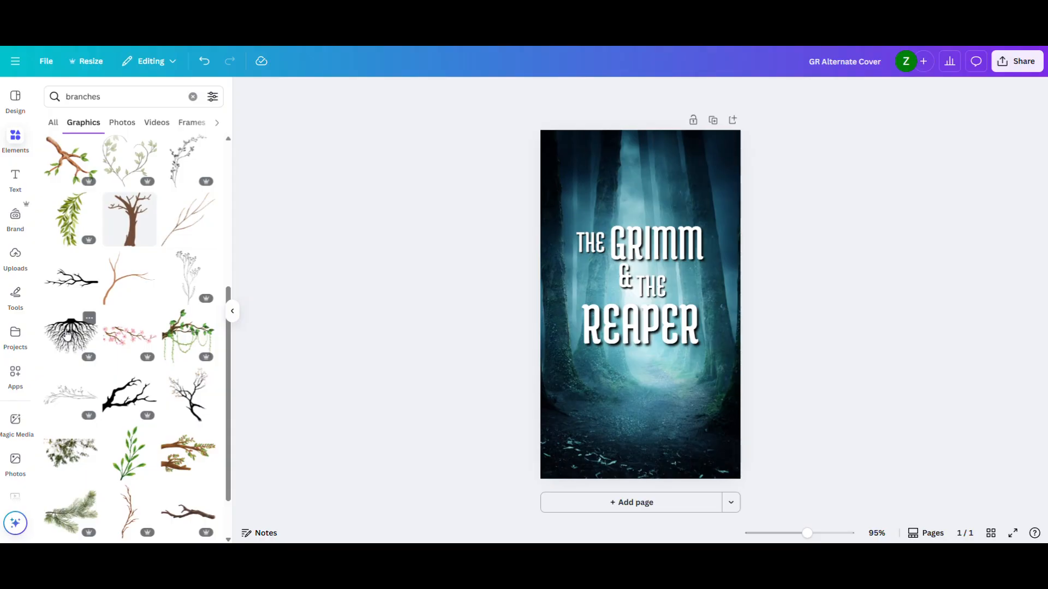
{"action": "scroll", "coordinate": [145, 325], "scroll_direction": "down", "scroll_amount": 4}
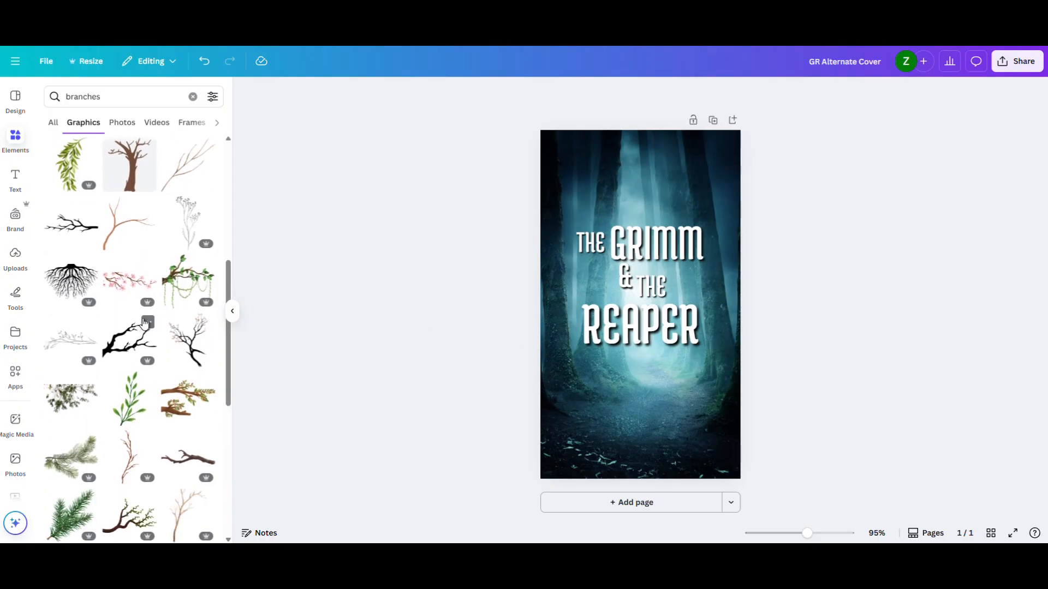
{"action": "scroll", "coordinate": [145, 325], "scroll_direction": "down", "scroll_amount": 3}
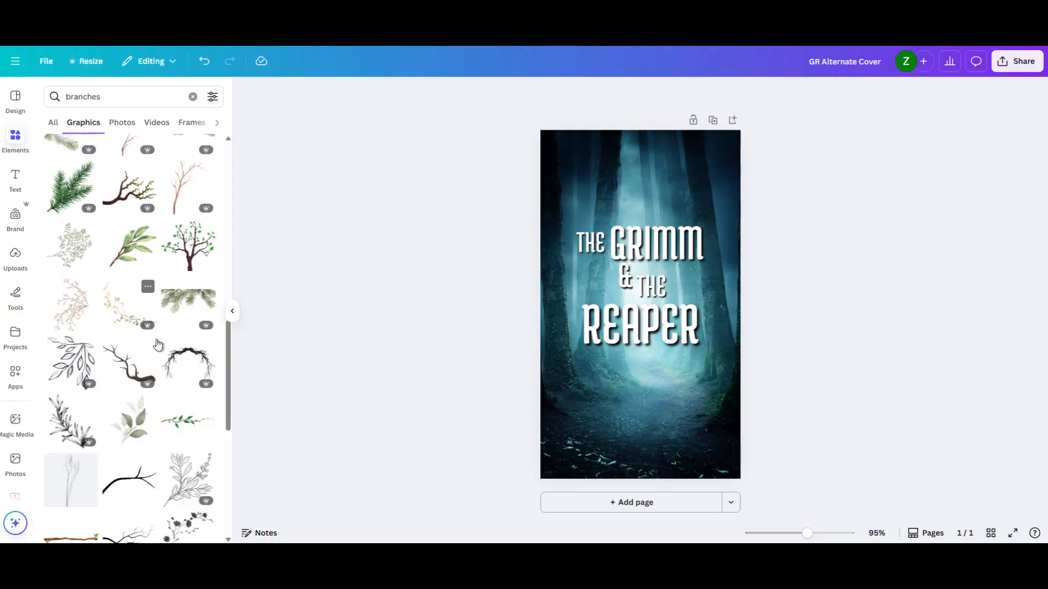
{"action": "left_click", "coordinate": [187, 366]}
- Enlarge the thorny arch to about 4.11 × 2.64 in and place it around "The Grimm", starting at the page's left edge
{"action": "left_click_drag", "start_coordinate": [627, 300], "coordinate": [752, 161]}
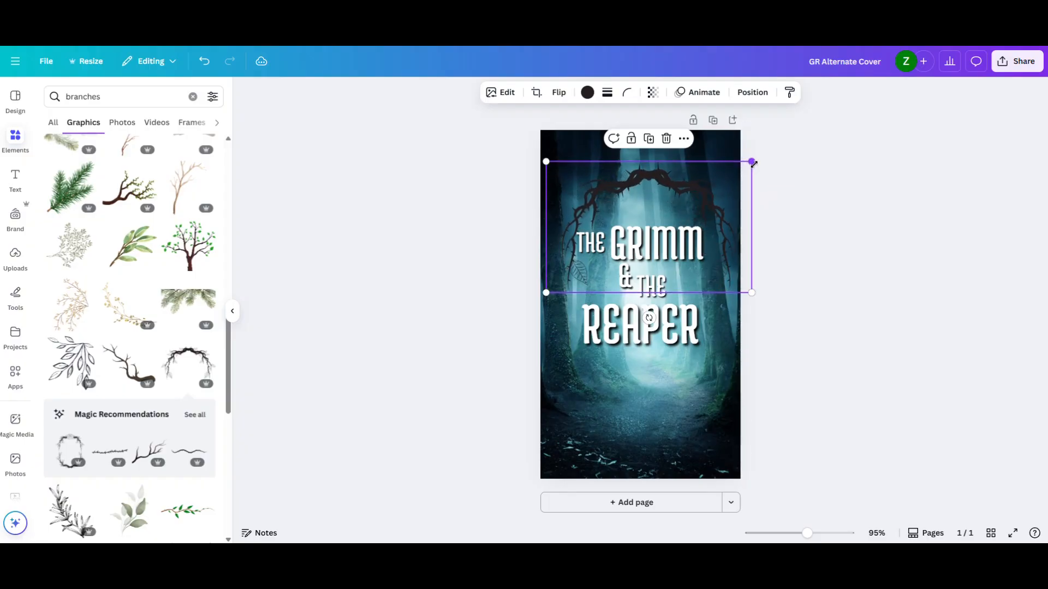
{"action": "mouse_move", "coordinate": [685, 194]}
{"action": "left_mouse_down"}
{"action": "mouse_move", "coordinate": [679, 175]}
{"action": "mouse_move", "coordinate": [679, 193]}
{"action": "left_mouse_up"}
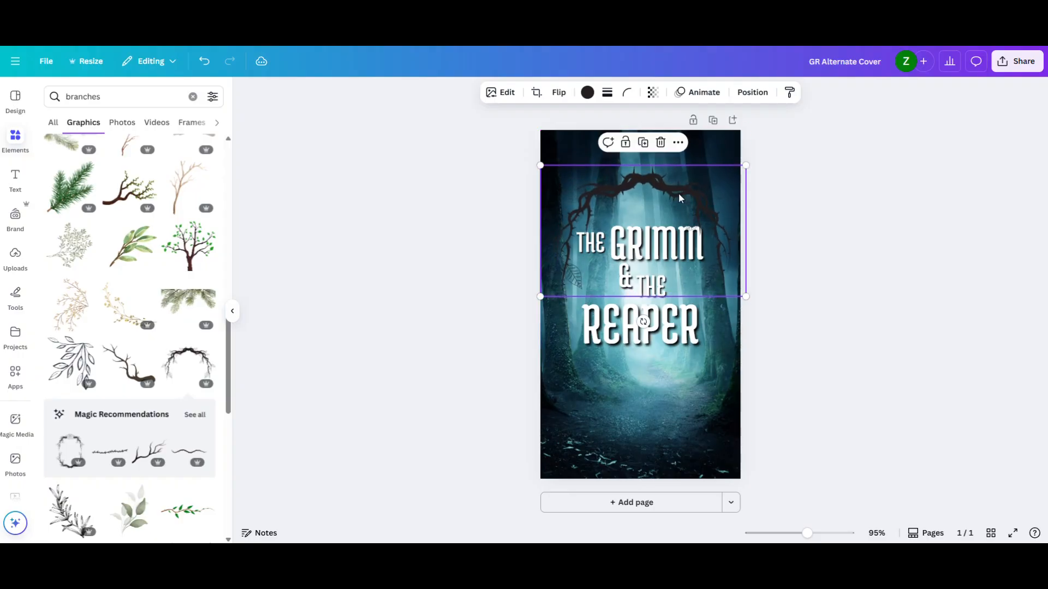
{"action": "left_click", "coordinate": [799, 216]}
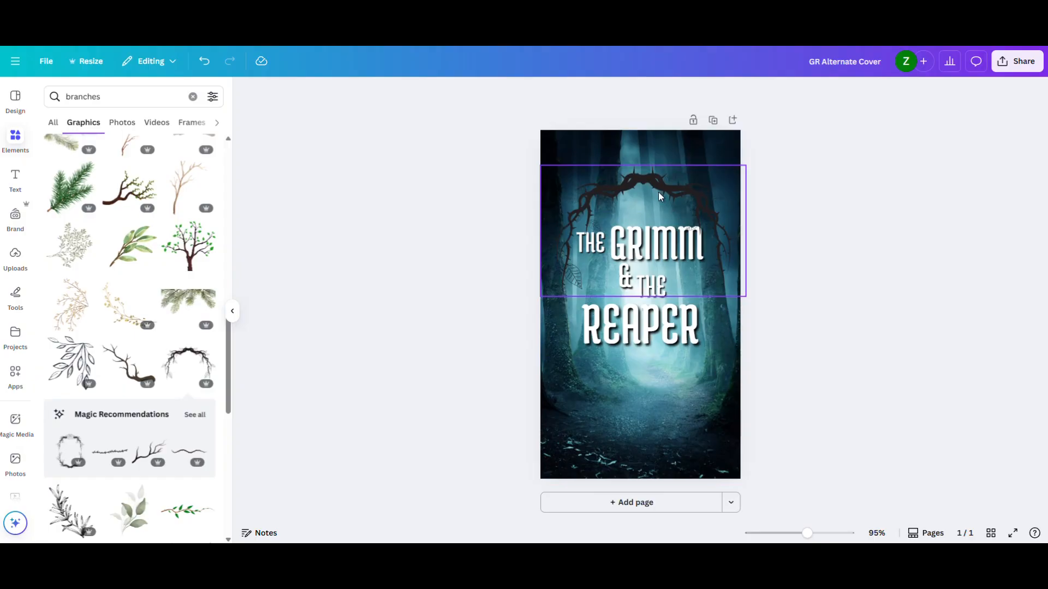
- Send the thorny branch arch backward one level so it sits behind the title words
{"action": "left_click_drag", "start_coordinate": [809, 534], "coordinate": [821, 534]}
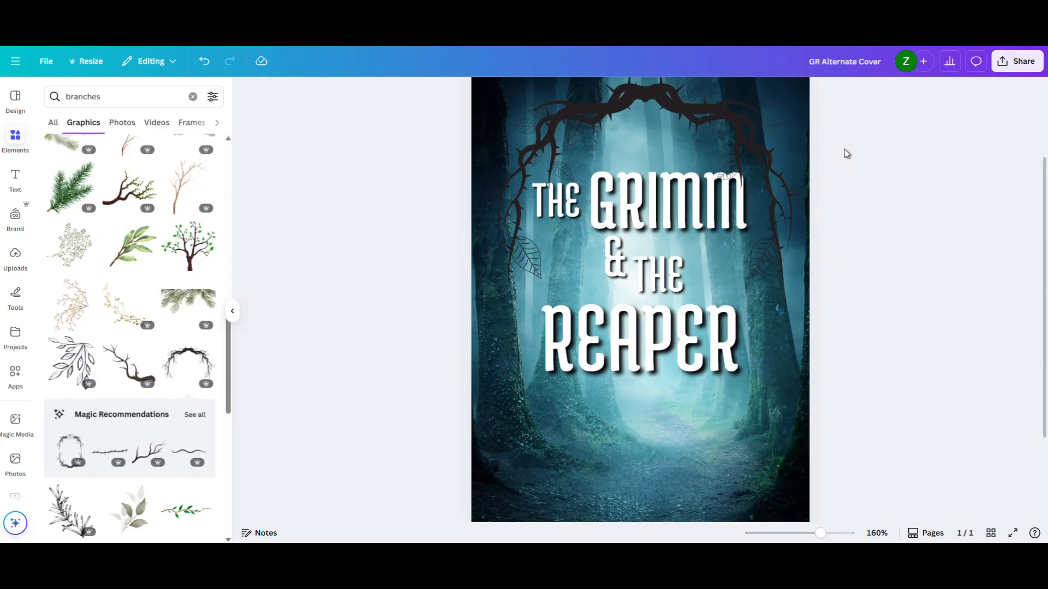
{"action": "scroll", "coordinate": [847, 158], "scroll_direction": "up", "scroll_amount": 2}
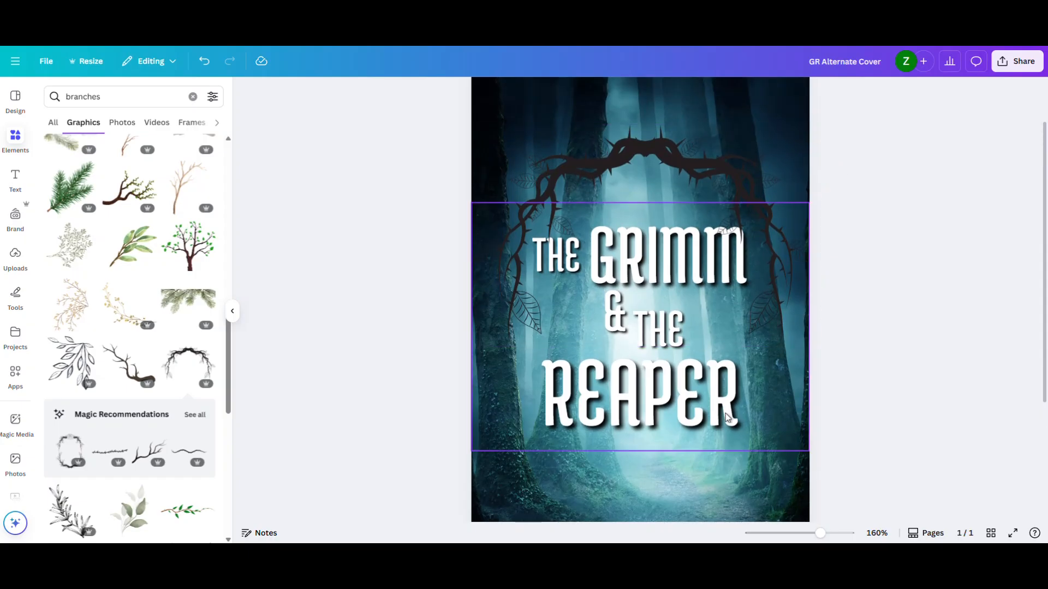
{"action": "left_click", "coordinate": [736, 194]}
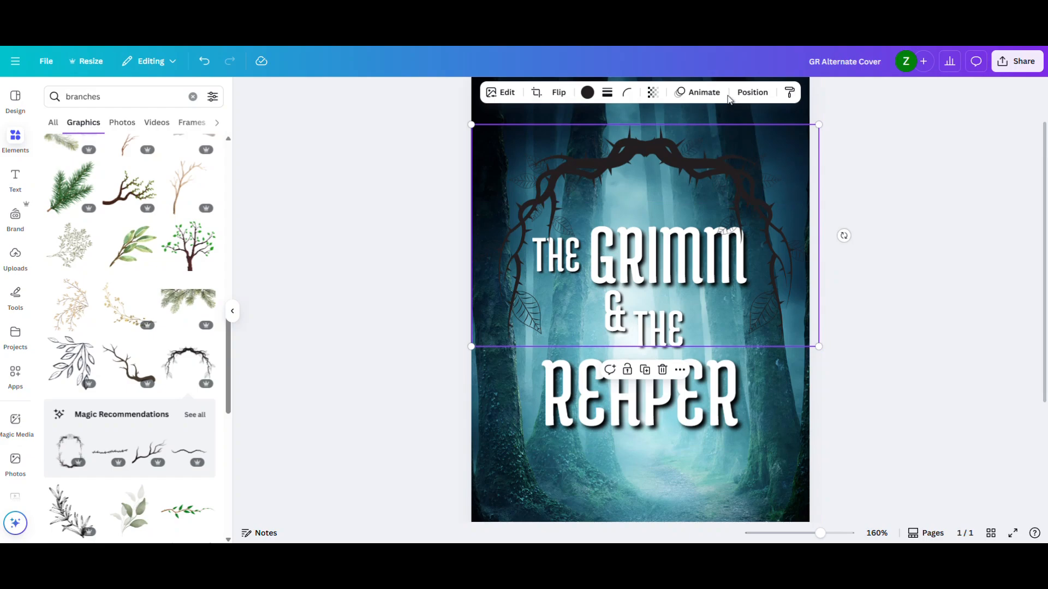
{"action": "left_click", "coordinate": [755, 94]}
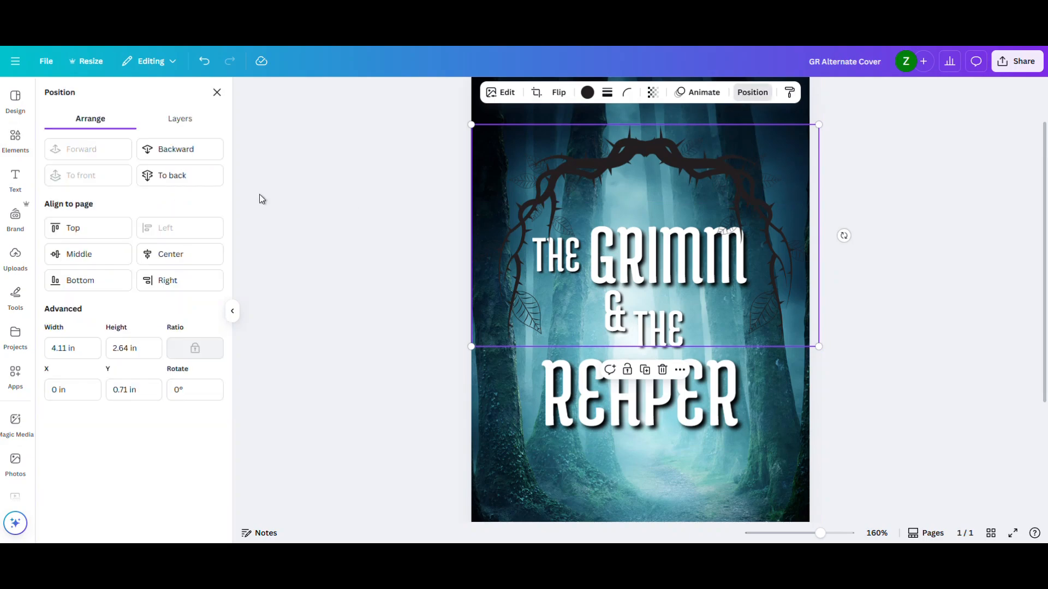
{"action": "left_click", "coordinate": [177, 155]}
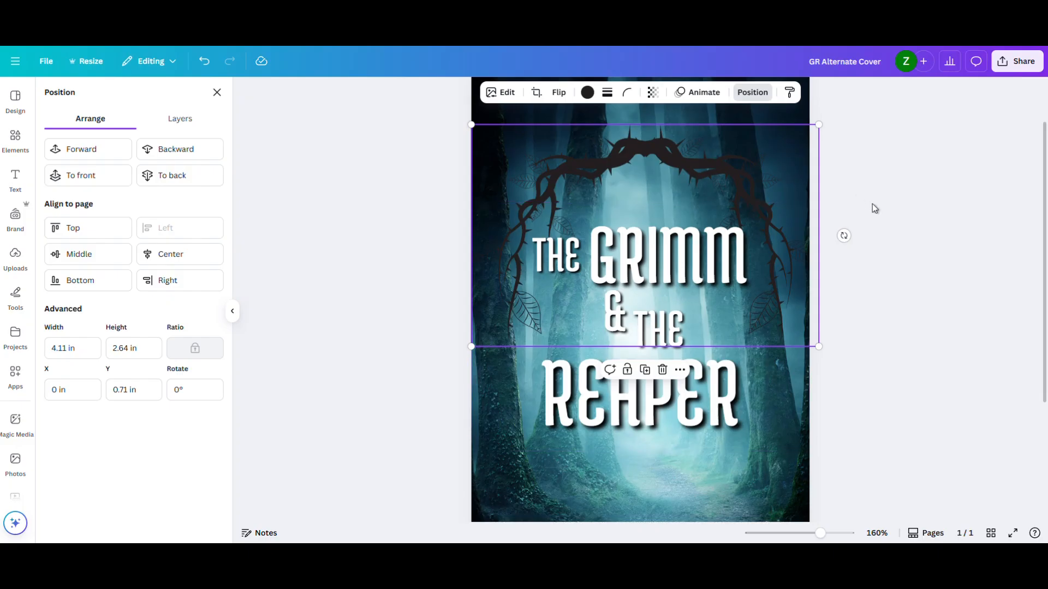
- Recolor the thorny branch arch with the photo color Pastel gray azure (#a2d5dc)
{"action": "left_click_drag", "start_coordinate": [820, 534], "coordinate": [817, 535]}
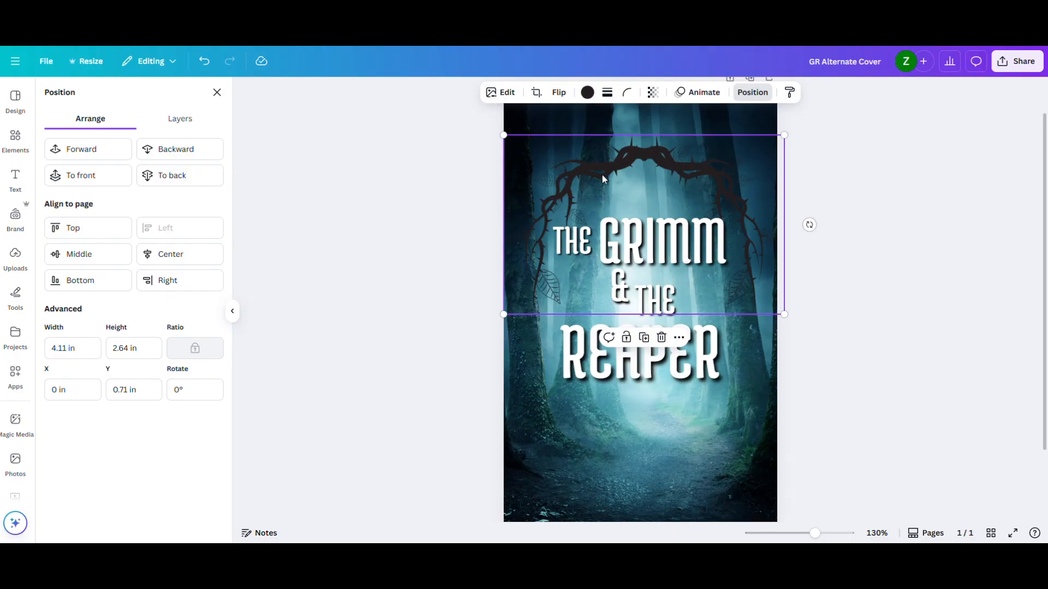
{"action": "left_click", "coordinate": [587, 93]}
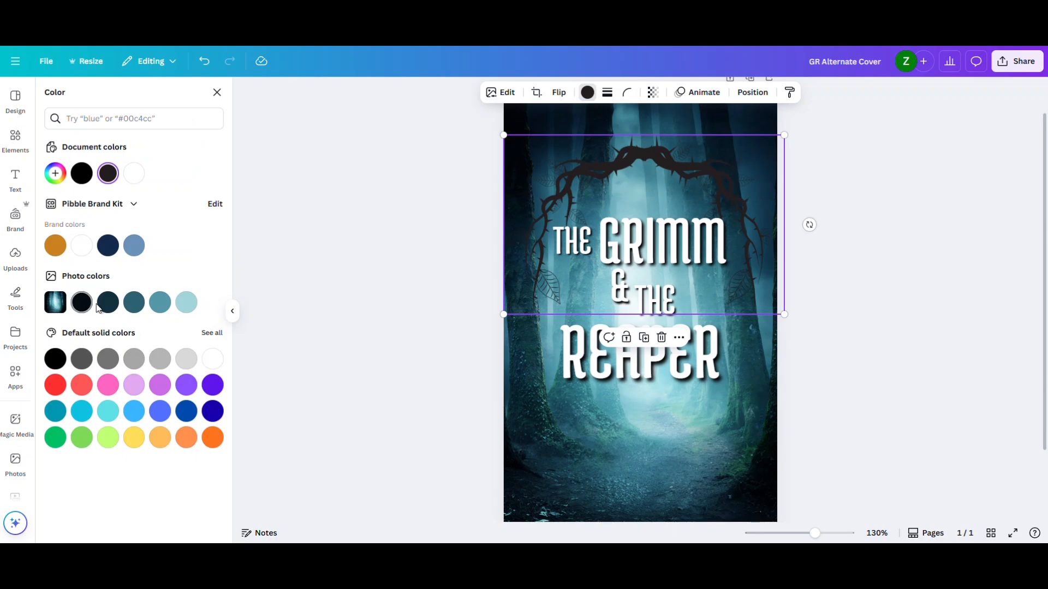
{"action": "left_click", "coordinate": [187, 305]}
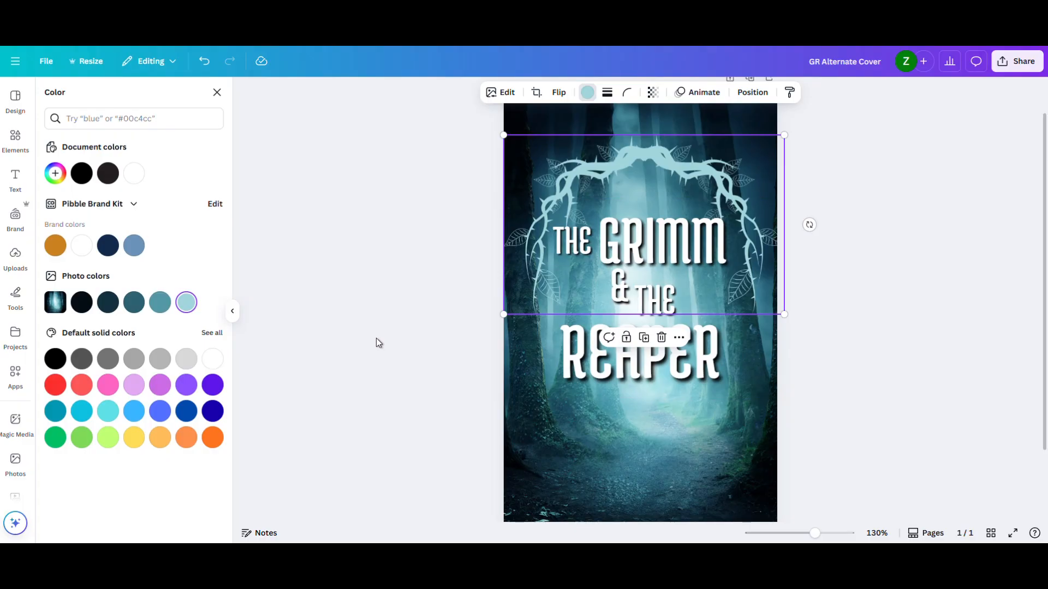
{"action": "scroll", "coordinate": [461, 228], "scroll_direction": "down", "scroll_amount": 1}
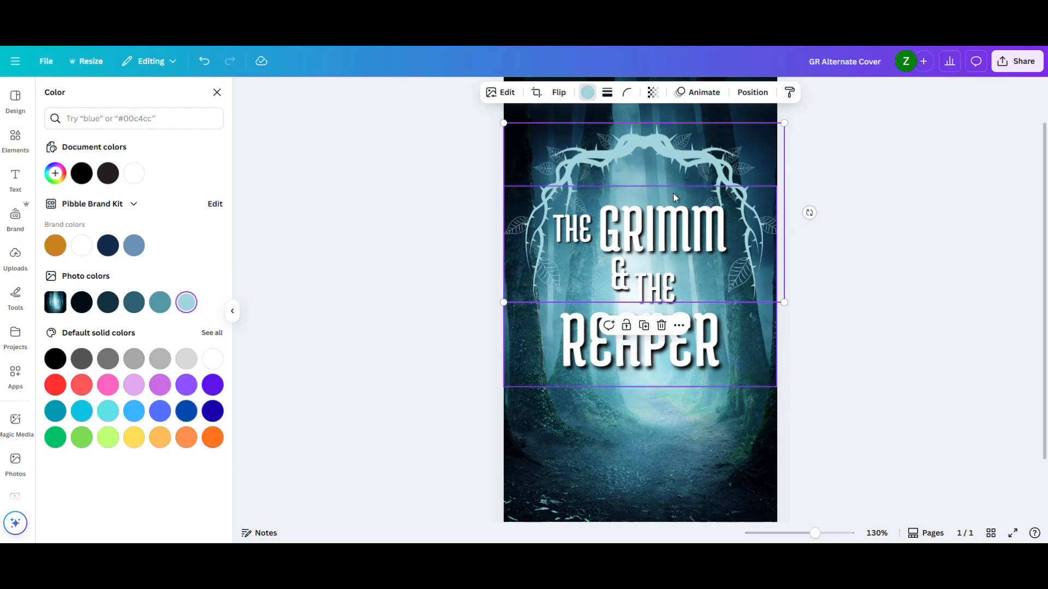
- Duplicate the thorny arch, flip the copy vertically and place it around "Reaper" to close the frame
{"action": "key", "text": "ctrl+d"}
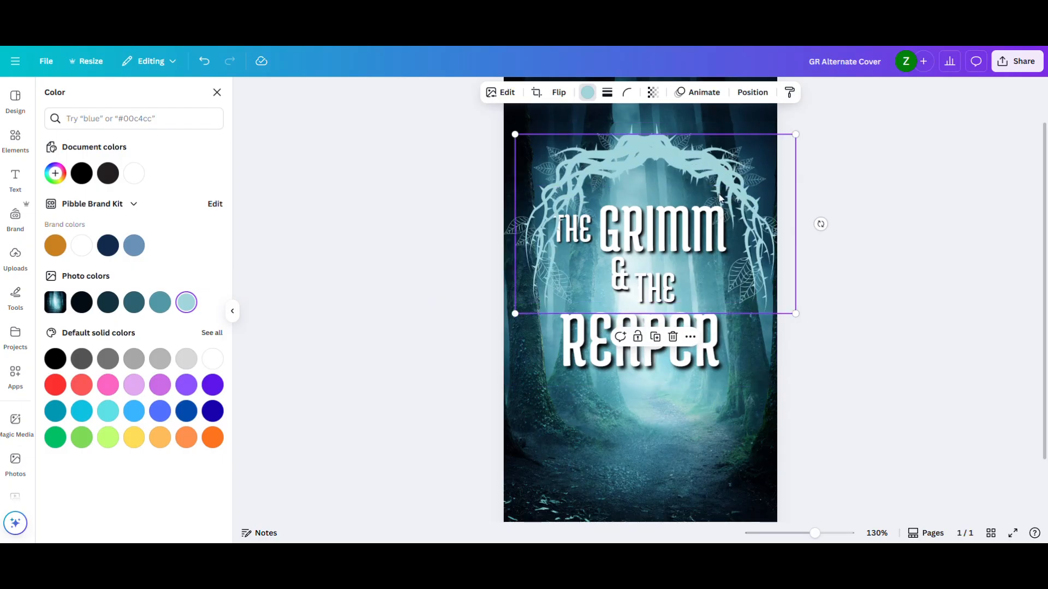
{"action": "left_click_drag", "start_coordinate": [699, 163], "coordinate": [675, 162]}
{"action": "left_click_drag", "start_coordinate": [677, 161], "coordinate": [676, 169]}
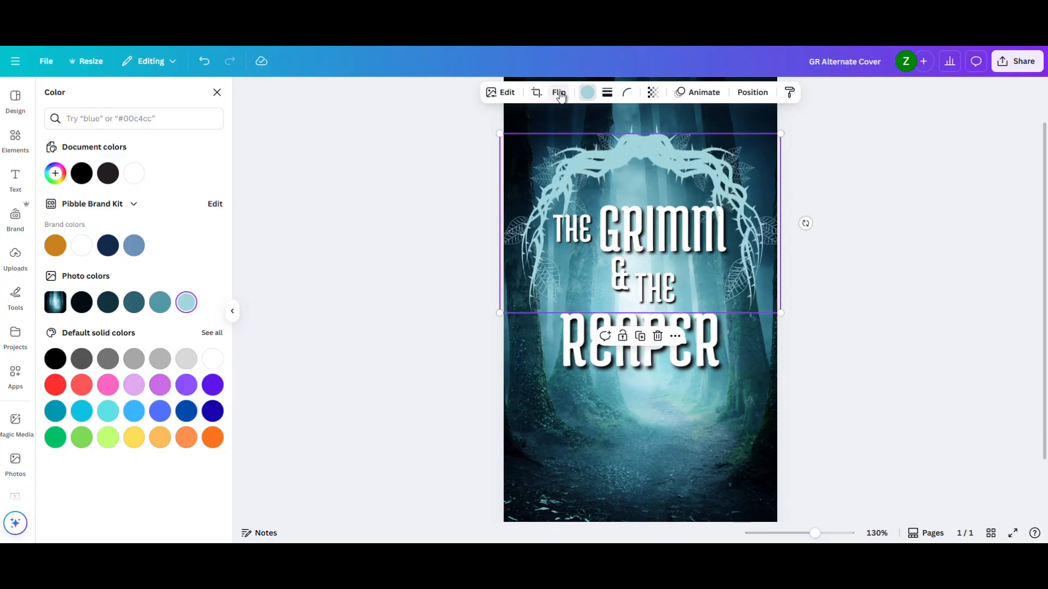
{"action": "left_click", "coordinate": [558, 92]}
{"action": "left_click", "coordinate": [553, 143]}
{"action": "left_click_drag", "start_coordinate": [651, 287], "coordinate": [657, 421]}
{"action": "left_click", "coordinate": [924, 353]}
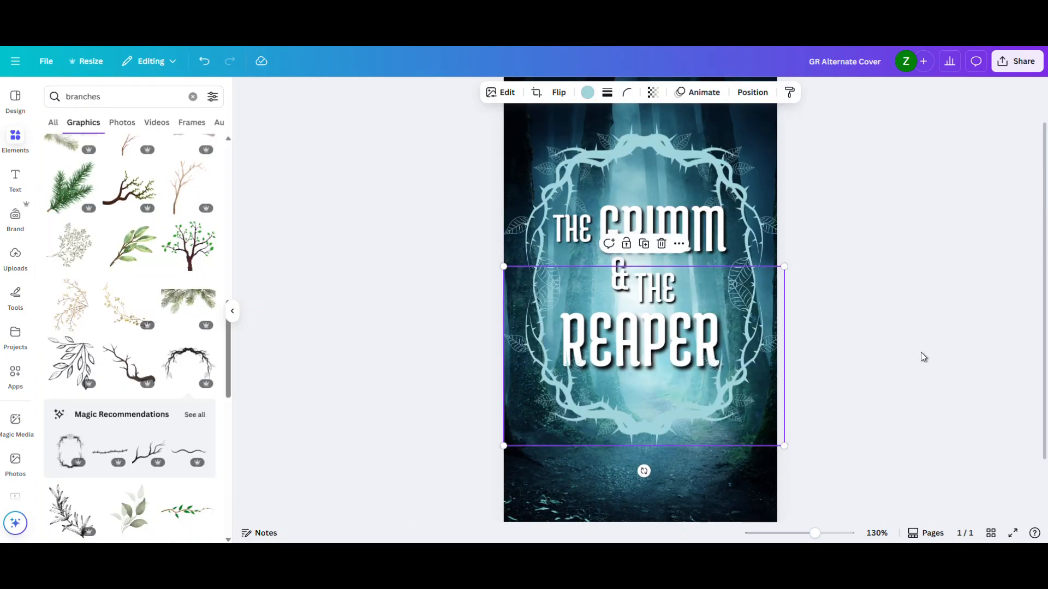
- Delete the vertically flipped arch copy around "Reaper"
{"action": "left_click", "coordinate": [923, 353]}
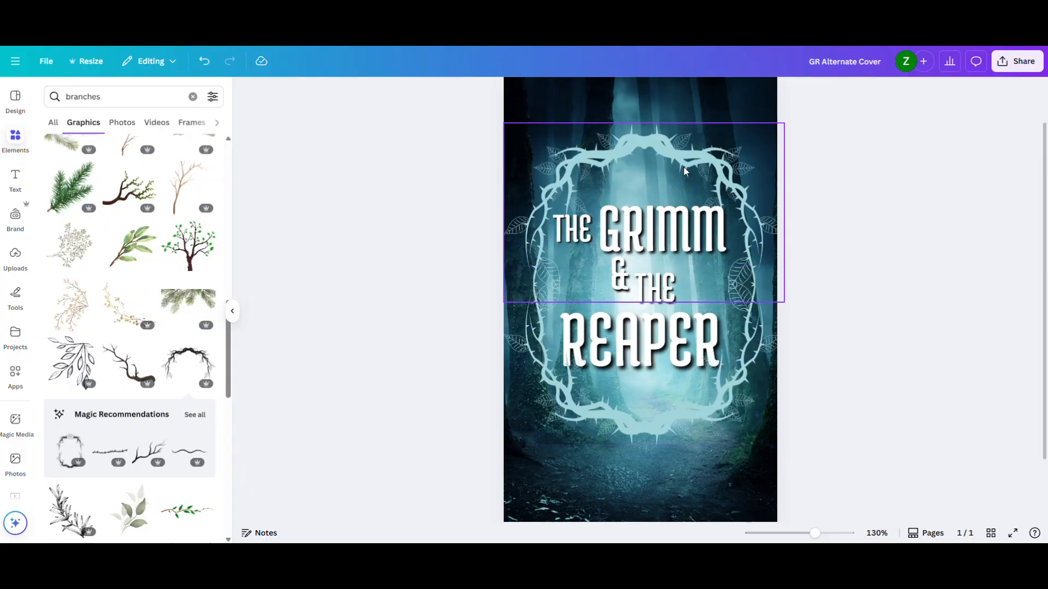
{"action": "left_click", "coordinate": [690, 420]}
{"action": "key", "text": "Delete"}
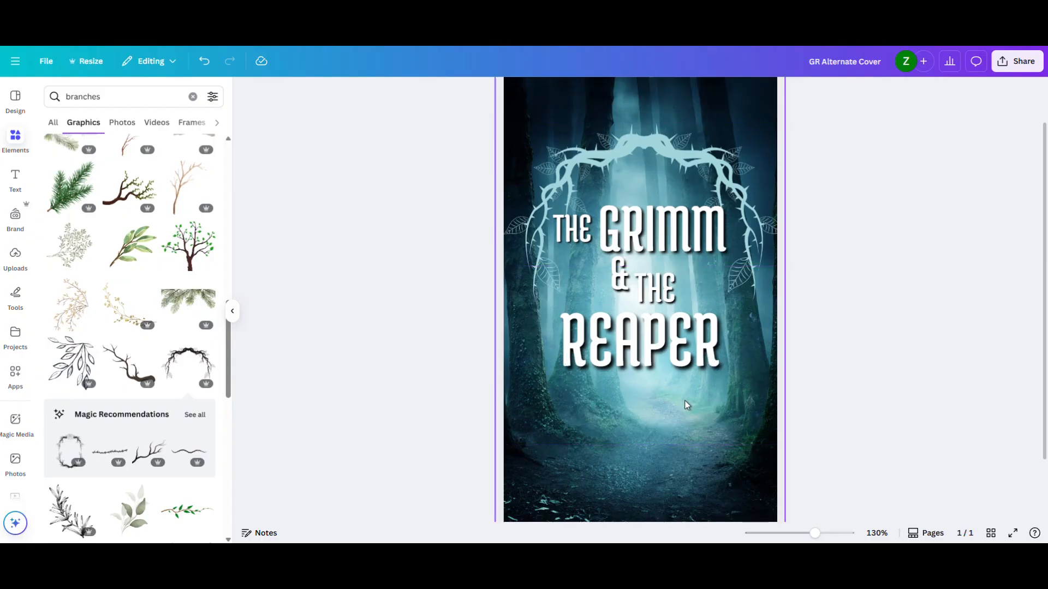
- Apply a Page lift shadow to the remaining thorny arch and set the shadow's distance to 11
{"action": "left_click", "coordinate": [643, 147]}
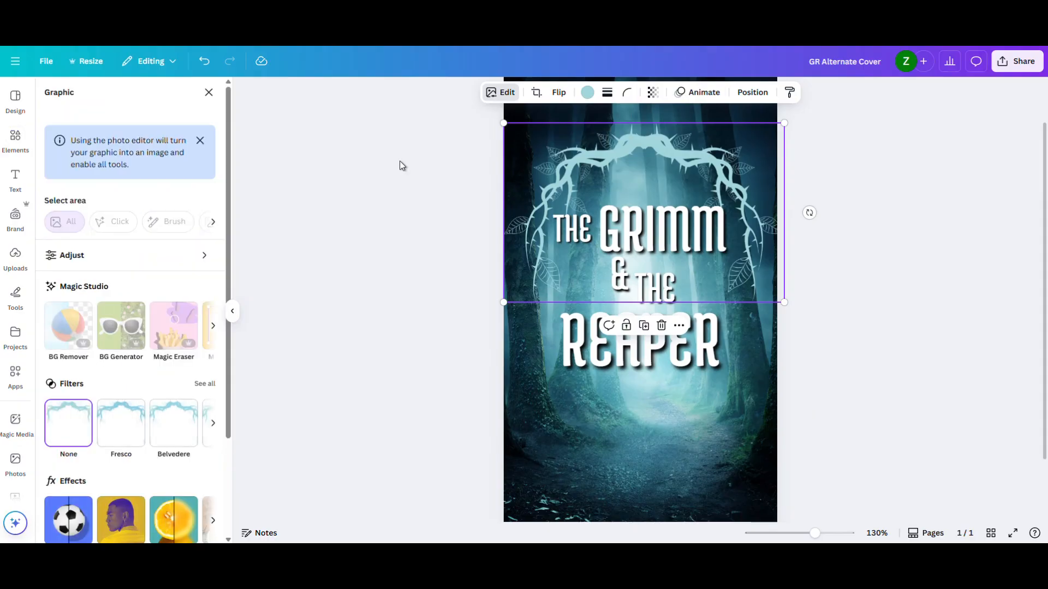
{"action": "scroll", "coordinate": [175, 257], "scroll_direction": "down", "scroll_amount": 3}
{"action": "scroll", "coordinate": [137, 267], "scroll_direction": "up", "scroll_amount": 3}
{"action": "scroll", "coordinate": [114, 393], "scroll_direction": "down", "scroll_amount": 2}
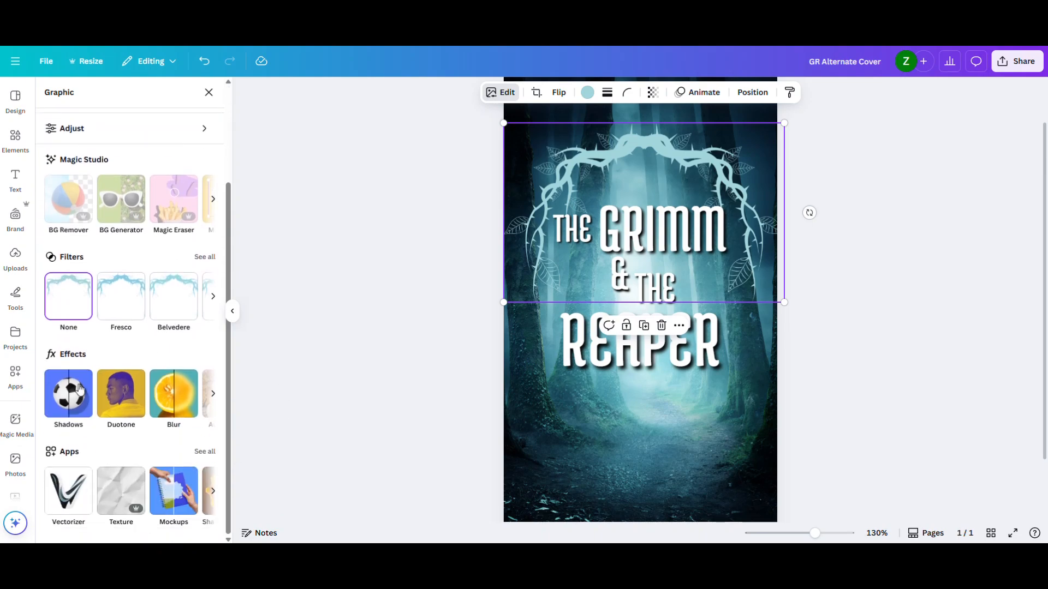
{"action": "left_click", "coordinate": [66, 407]}
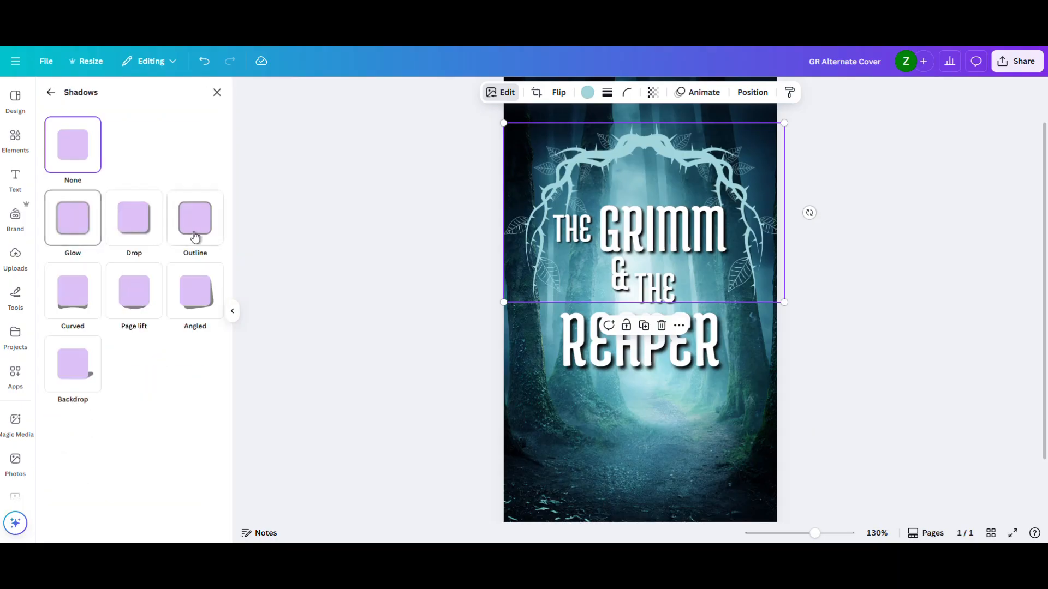
{"action": "left_click", "coordinate": [131, 303]}
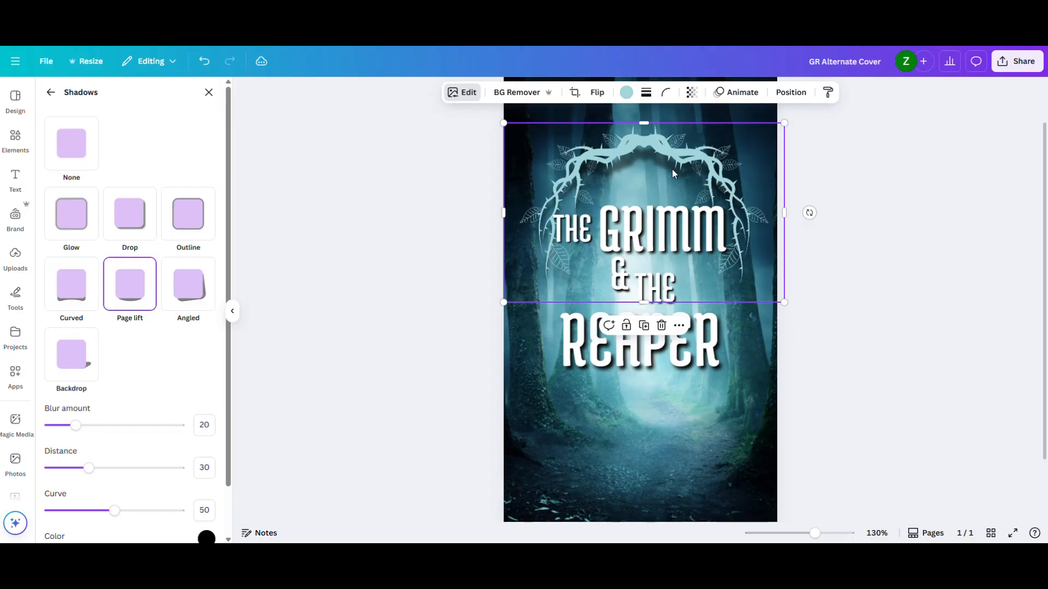
{"action": "left_click_drag", "start_coordinate": [88, 468], "coordinate": [65, 476]}
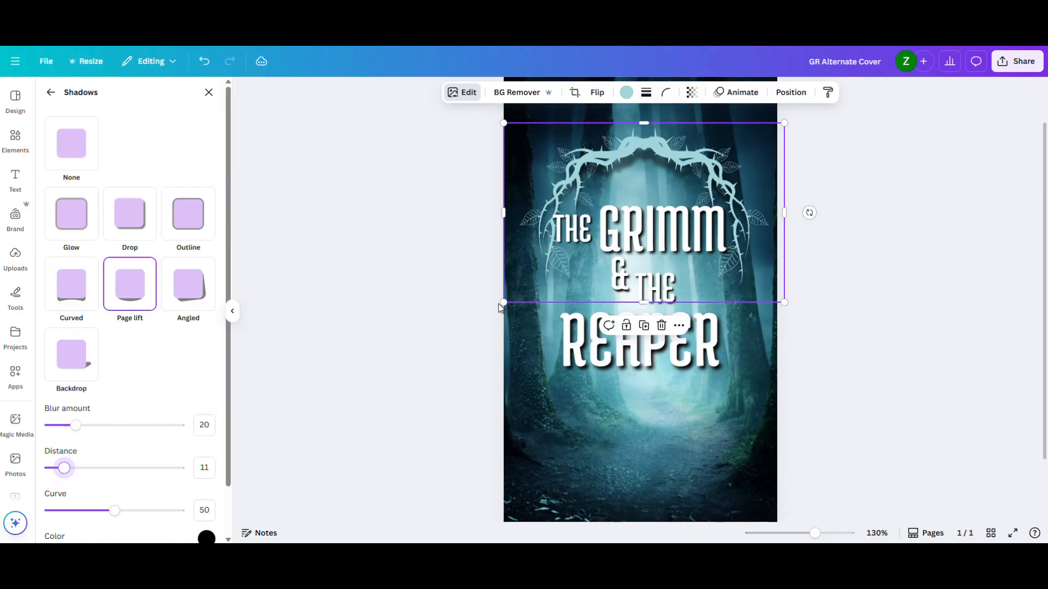
- Enlarge the shadowed thorny arch slightly past the page edges and center it horizontally over the title
{"action": "left_click_drag", "start_coordinate": [504, 302], "coordinate": [473, 322]}
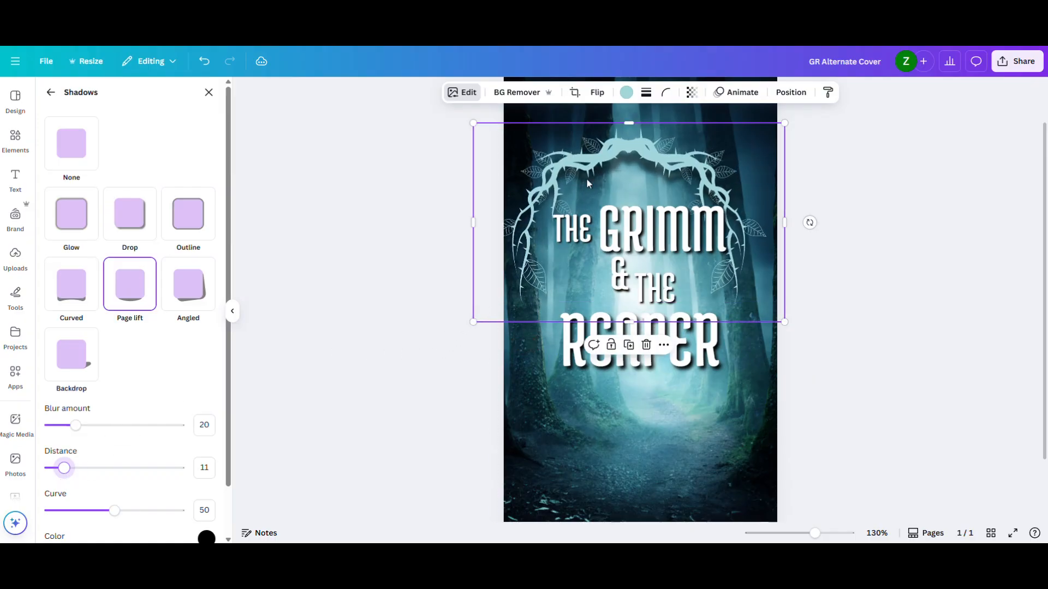
{"action": "left_click_drag", "start_coordinate": [589, 173], "coordinate": [600, 172]}
{"action": "left_click", "coordinate": [402, 251]}
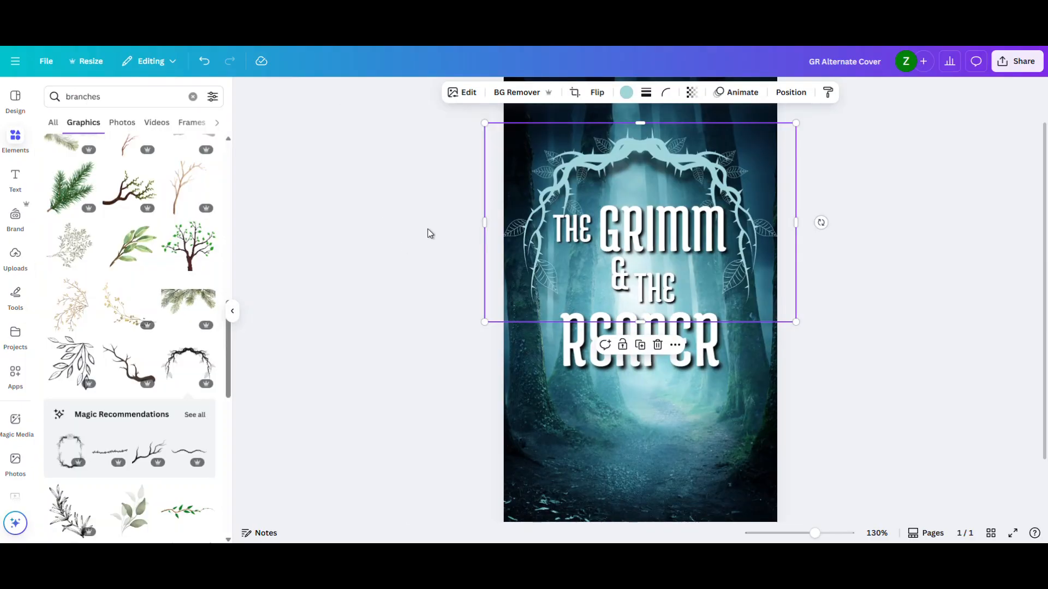
{"action": "left_click", "coordinate": [428, 232]}
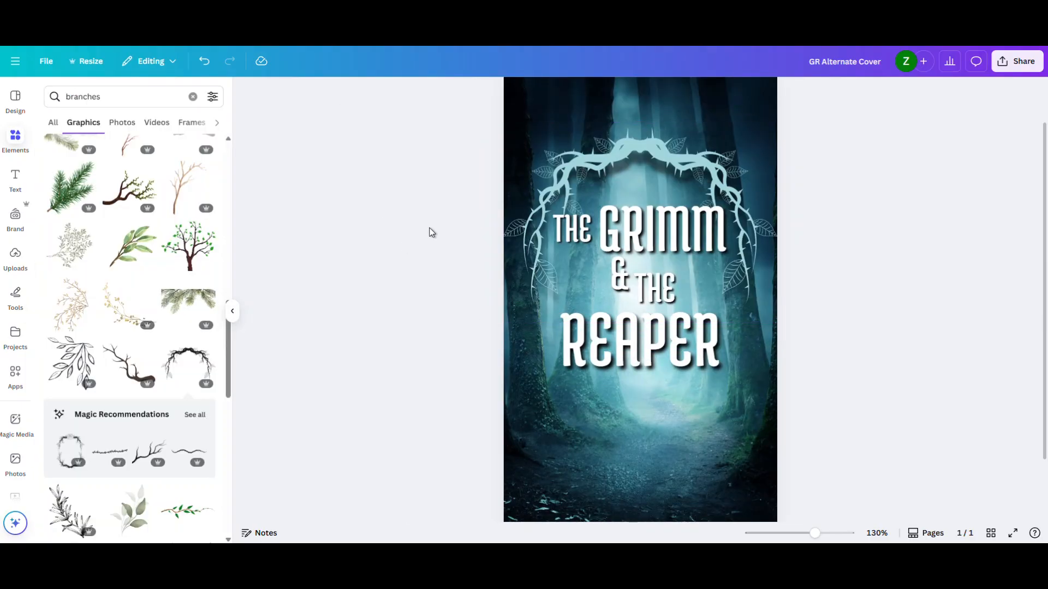
- Duplicate the shadowed arch and rotate the copy upside down around "Reaper" to complete the frame
{"action": "left_click", "coordinate": [660, 164]}
{"action": "left_click_drag", "start_coordinate": [659, 164], "coordinate": [649, 265]}
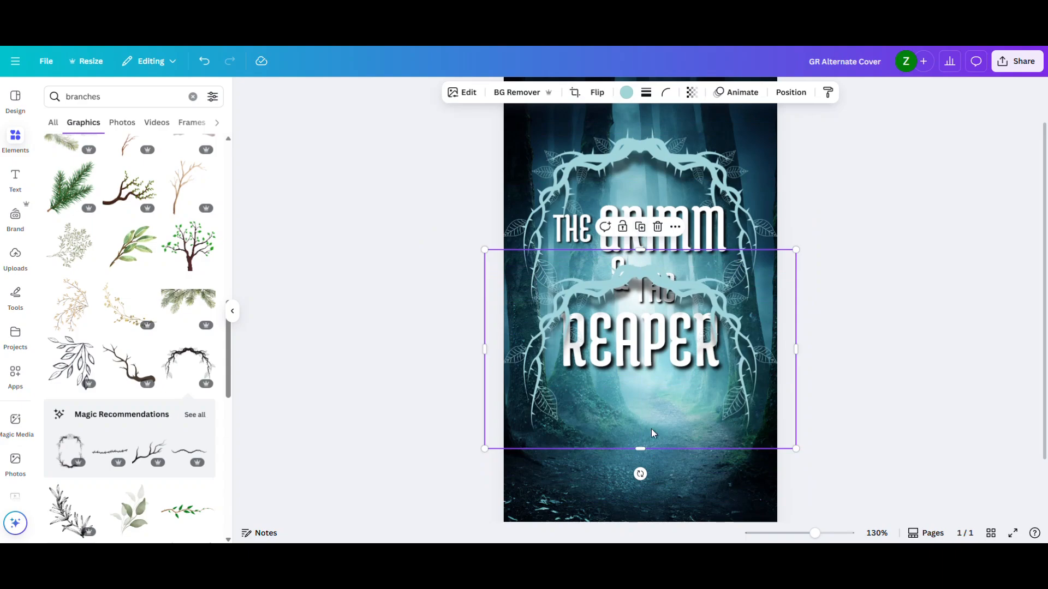
{"action": "left_click_drag", "start_coordinate": [640, 474], "coordinate": [643, 245]}
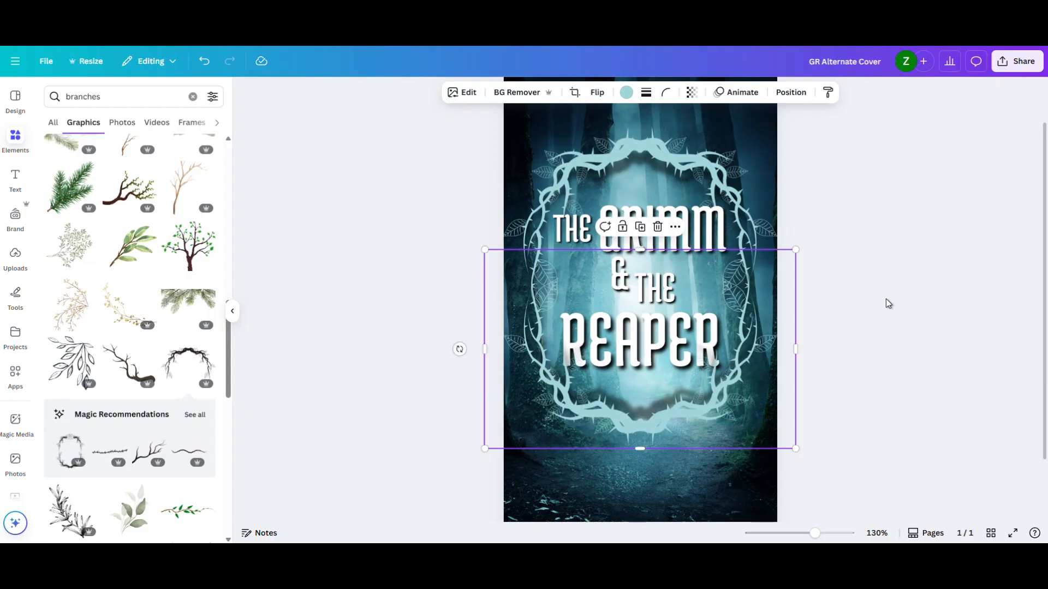
{"action": "left_click", "coordinate": [937, 317]}
- Check where the rotated arch copy overlaps "Reaper" and delete that copy
{"action": "left_click_drag", "start_coordinate": [814, 534], "coordinate": [840, 533]}
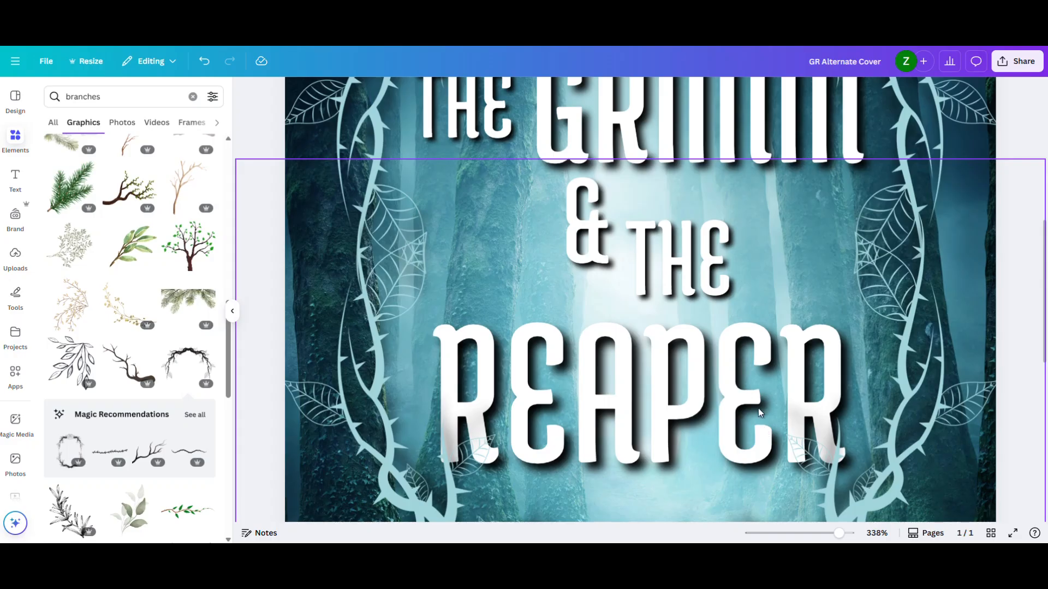
{"action": "scroll", "coordinate": [758, 408], "scroll_direction": "up", "scroll_amount": 3}
{"action": "scroll", "coordinate": [716, 336], "scroll_direction": "down", "scroll_amount": 2}
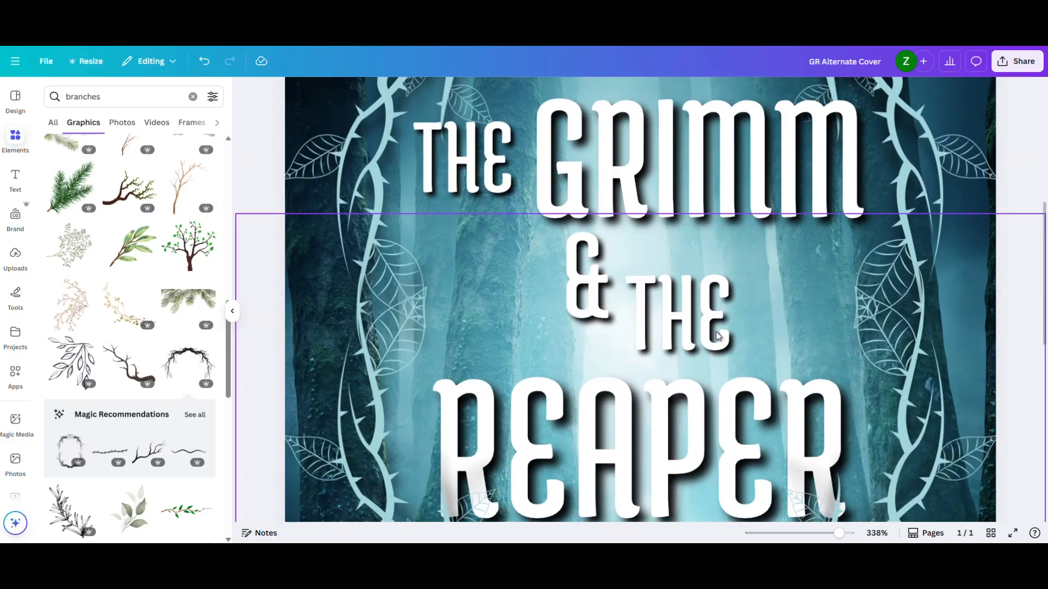
{"action": "scroll", "coordinate": [717, 336], "scroll_direction": "down", "scroll_amount": 3}
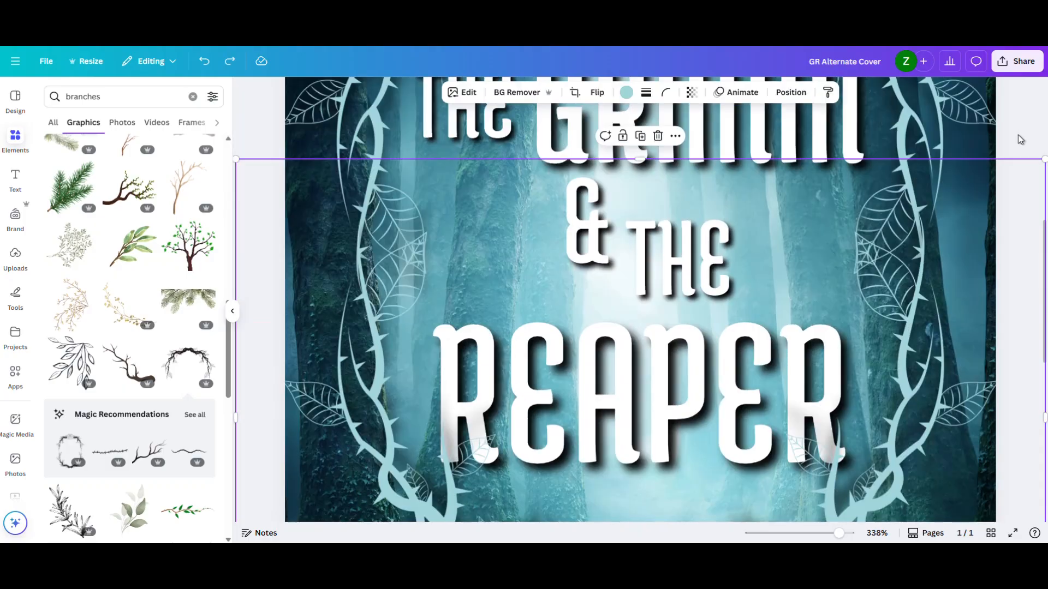
{"action": "left_click", "coordinate": [1017, 134]}
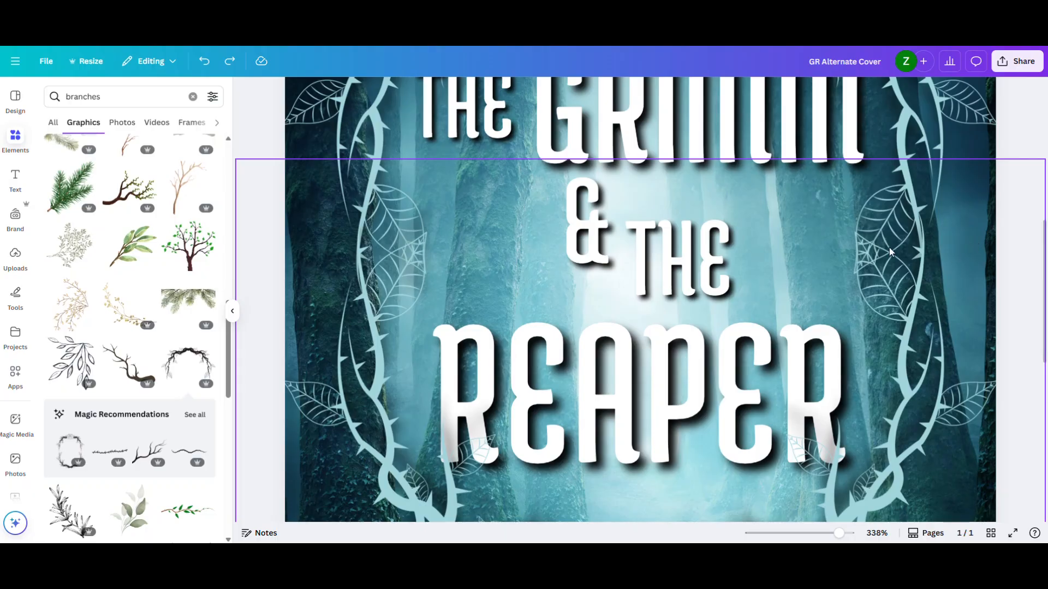
{"action": "left_click", "coordinate": [910, 282]}
{"action": "key", "text": "Delete"}
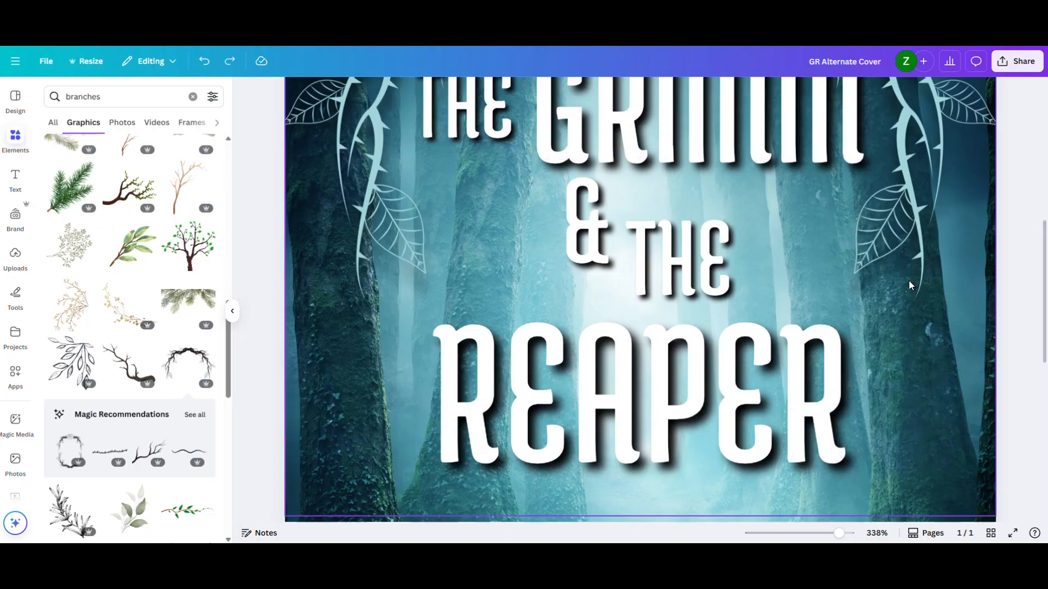
{"action": "left_click", "coordinate": [388, 198]}
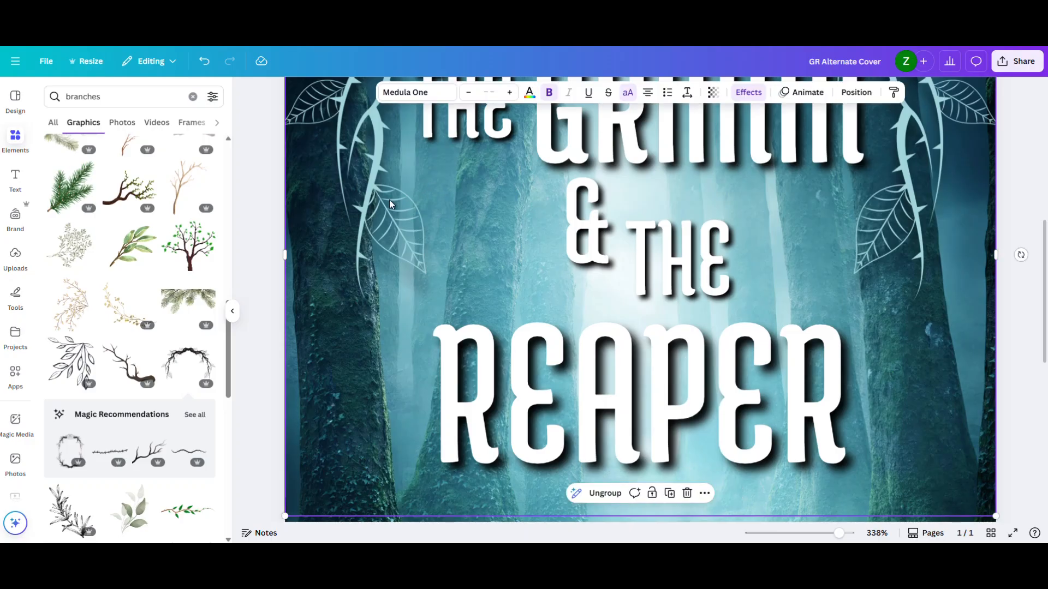
{"action": "scroll", "coordinate": [388, 202], "scroll_direction": "up", "scroll_amount": 3}
{"action": "scroll", "coordinate": [392, 209], "scroll_direction": "up", "scroll_amount": 1}
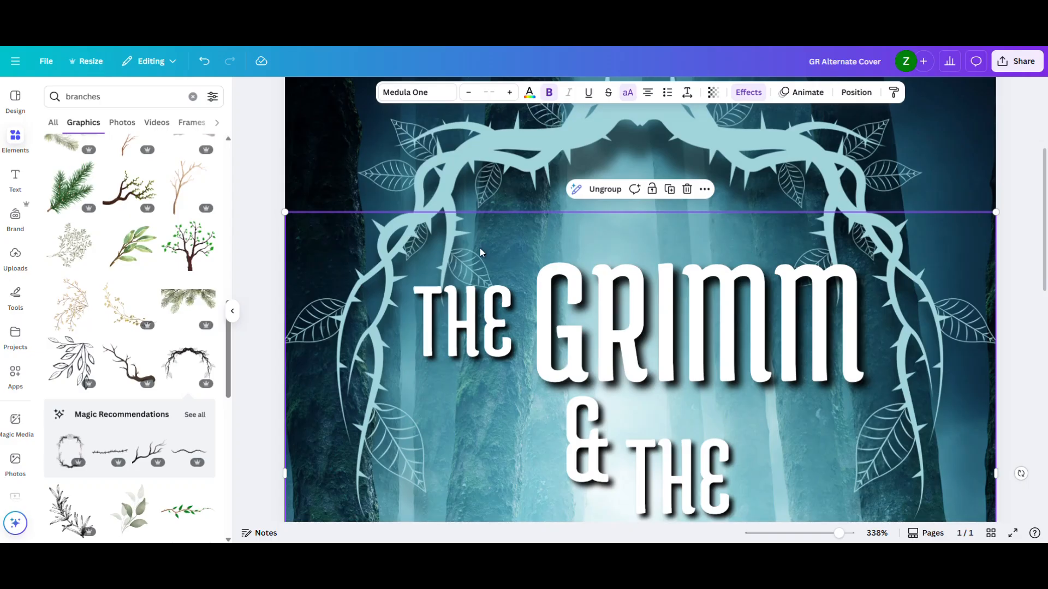
{"action": "left_click_drag", "start_coordinate": [571, 267], "coordinate": [568, 250]}
{"action": "key", "text": "ctrl+z"}
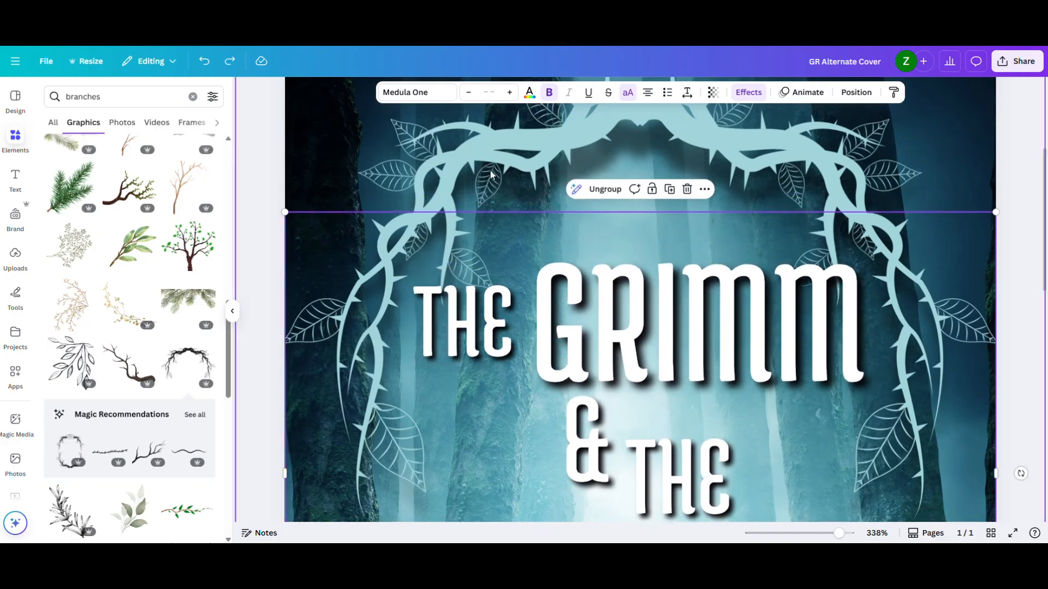
- Check the thorny arch's layer order and run BG Remover on the arch
{"action": "left_click", "coordinate": [525, 160]}
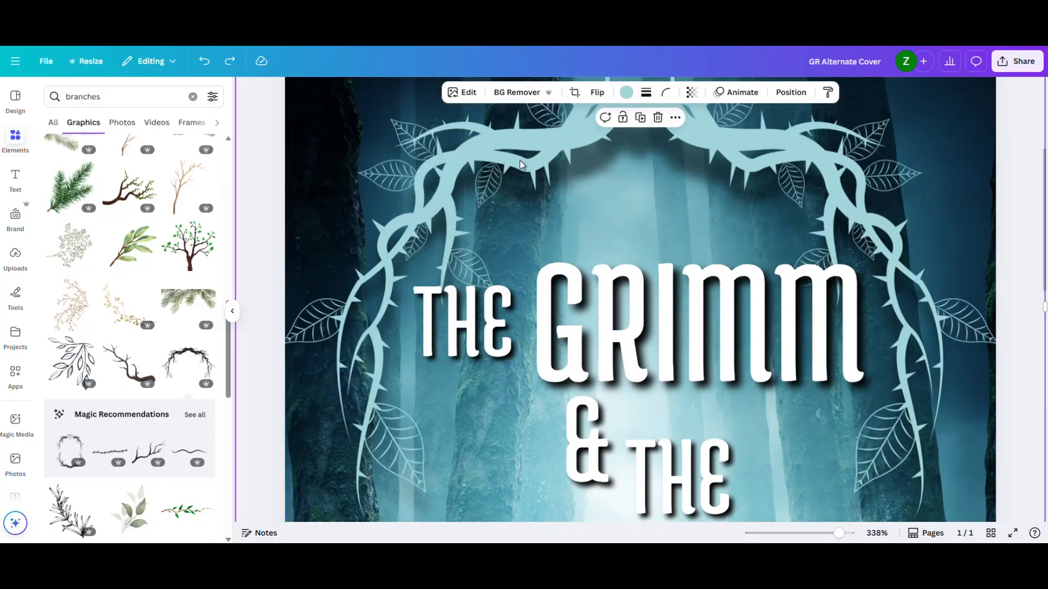
{"action": "left_click", "coordinate": [791, 92]}
{"action": "left_click", "coordinate": [183, 126]}
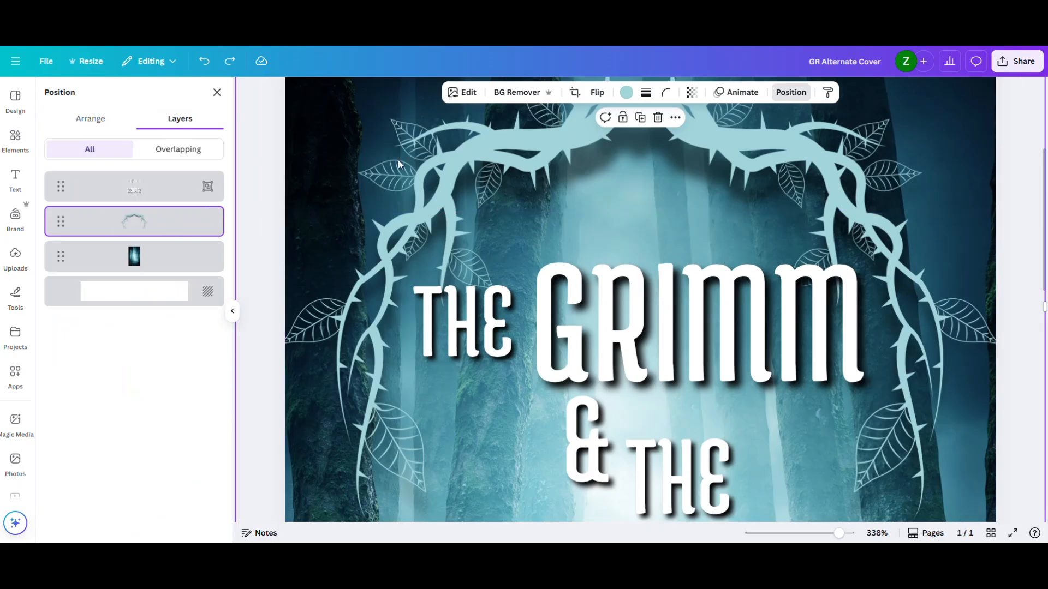
{"action": "left_click", "coordinate": [503, 95]}
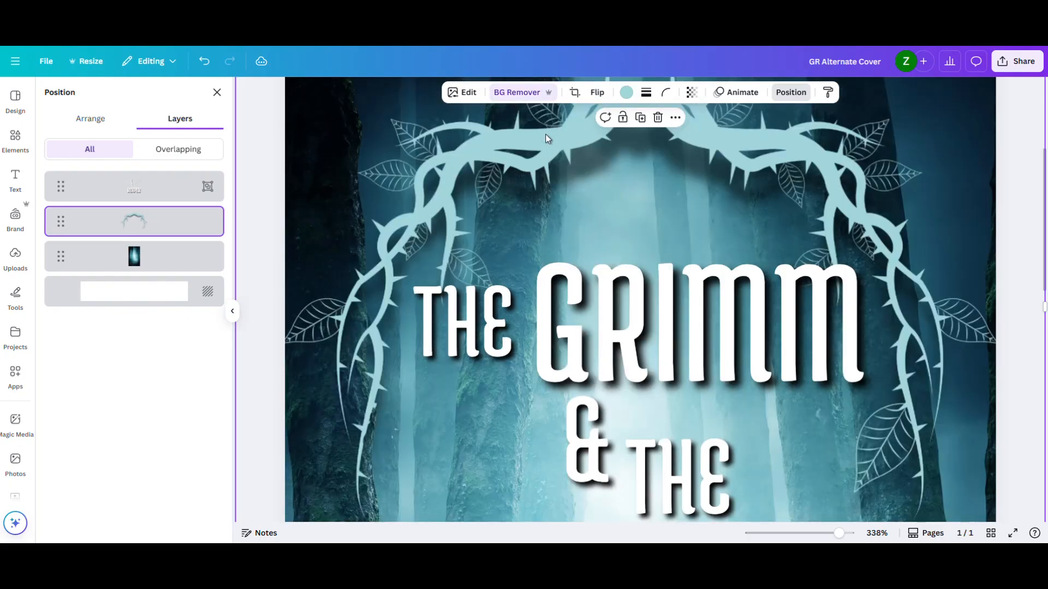
- Erase the lowest leaf on the arch's left branch using the Background Remover's Erase brush at size 11
{"action": "left_click", "coordinate": [526, 96]}
{"action": "left_click_drag", "start_coordinate": [801, 534], "coordinate": [821, 533]}
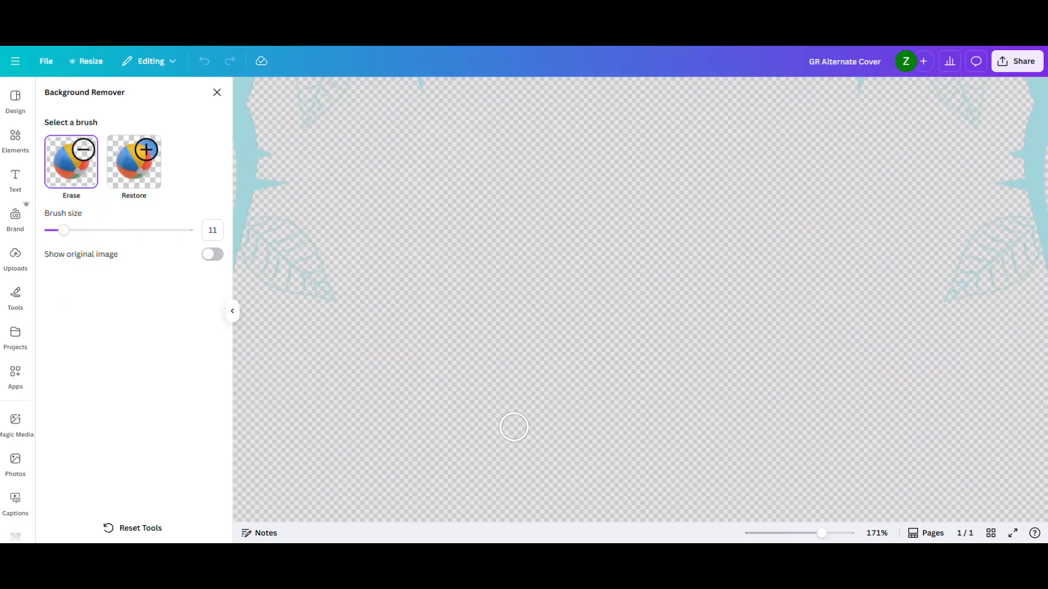
{"action": "scroll", "coordinate": [524, 435], "scroll_direction": "down", "scroll_amount": 10}
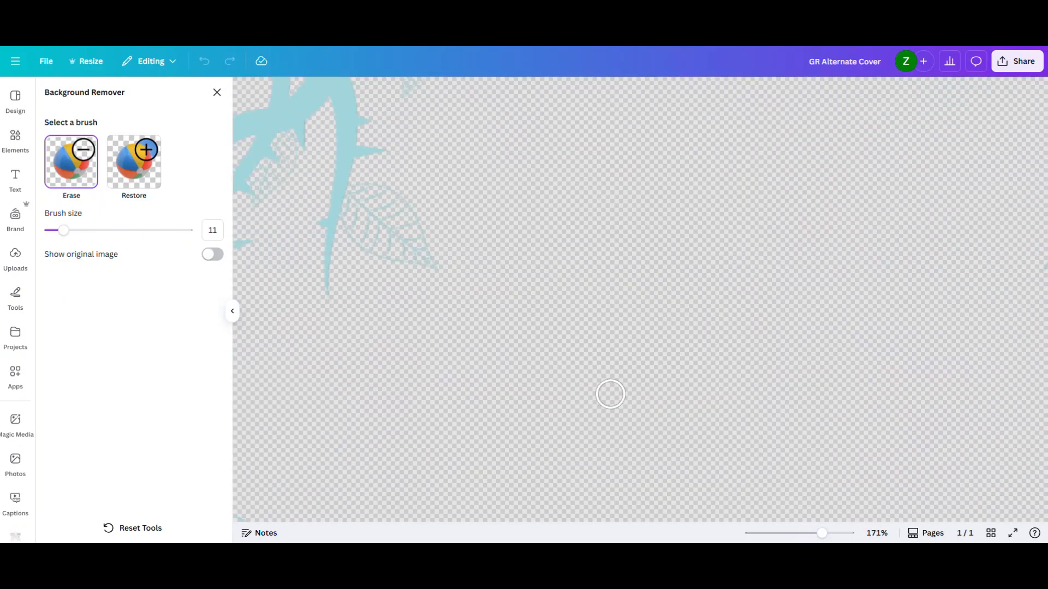
{"action": "right_click", "coordinate": [885, 158]}
{"action": "left_click", "coordinate": [695, 281]}
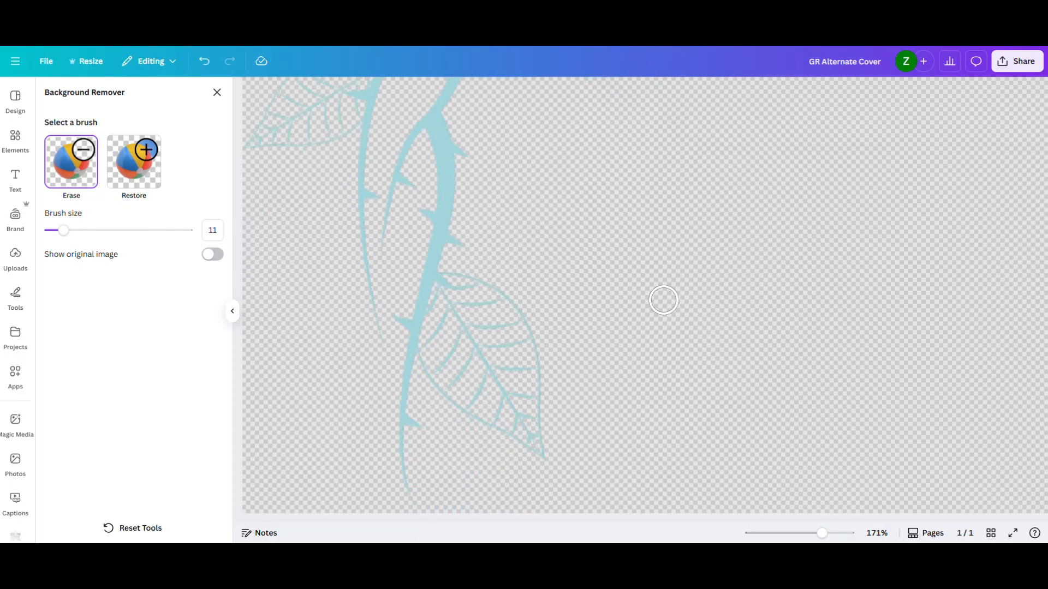
{"action": "mouse_move", "coordinate": [529, 383]}
{"action": "left_mouse_down"}
{"action": "mouse_move", "coordinate": [519, 377]}
{"action": "mouse_move", "coordinate": [538, 382]}
{"action": "mouse_move", "coordinate": [534, 449]}
{"action": "mouse_move", "coordinate": [500, 436]}
{"action": "mouse_move", "coordinate": [536, 383]}
{"action": "mouse_move", "coordinate": [541, 340]}
{"action": "mouse_move", "coordinate": [545, 421]}
{"action": "mouse_move", "coordinate": [490, 435]}
{"action": "mouse_move", "coordinate": [449, 394]}
{"action": "mouse_move", "coordinate": [432, 350]}
{"action": "mouse_move", "coordinate": [447, 275]}
{"action": "mouse_move", "coordinate": [508, 299]}
{"action": "mouse_move", "coordinate": [553, 360]}
{"action": "mouse_move", "coordinate": [495, 437]}
{"action": "mouse_move", "coordinate": [442, 396]}
{"action": "mouse_move", "coordinate": [436, 377]}
{"action": "mouse_move", "coordinate": [474, 316]}
{"action": "mouse_move", "coordinate": [468, 298]}
{"action": "mouse_move", "coordinate": [491, 341]}
{"action": "mouse_move", "coordinate": [458, 423]}
{"action": "mouse_move", "coordinate": [488, 406]}
{"action": "mouse_move", "coordinate": [498, 327]}
{"action": "mouse_move", "coordinate": [516, 327]}
{"action": "mouse_move", "coordinate": [513, 365]}
{"action": "mouse_move", "coordinate": [536, 319]}
{"action": "left_mouse_up"}
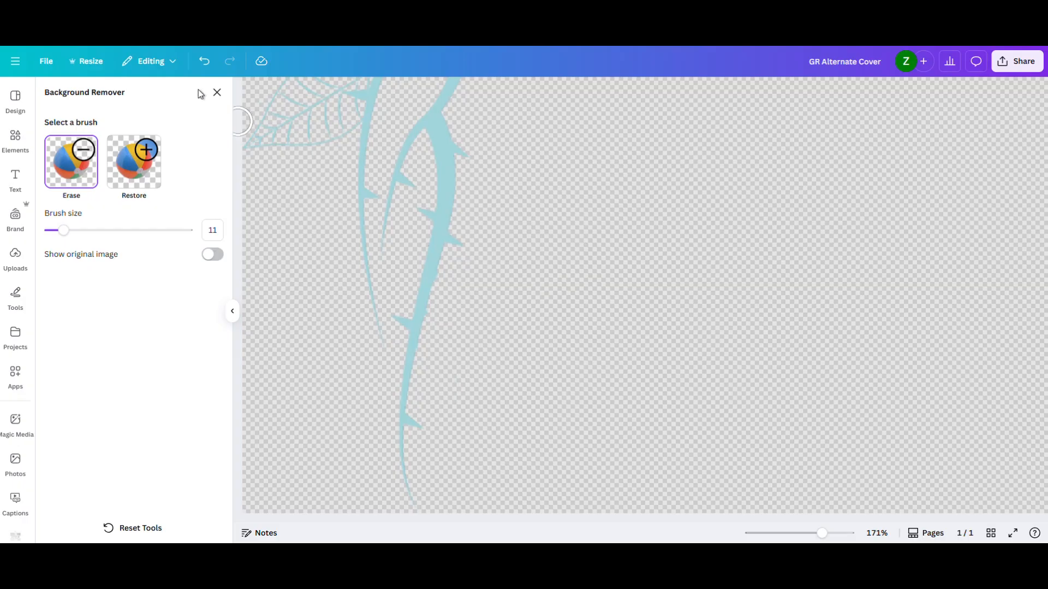
{"action": "left_click", "coordinate": [216, 93]}
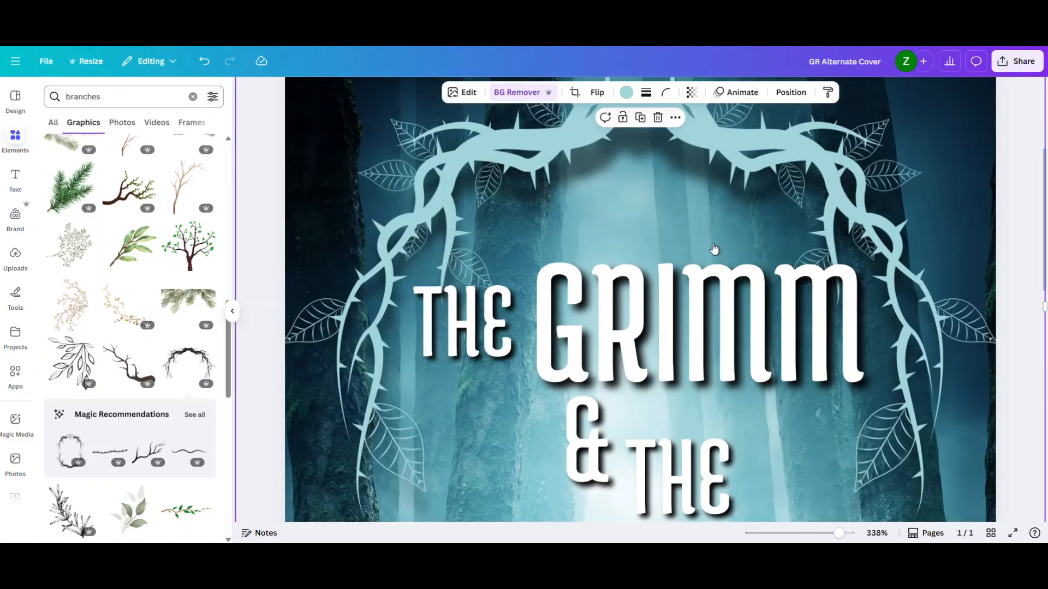
{"action": "scroll", "coordinate": [394, 357], "scroll_direction": "down", "scroll_amount": 1}
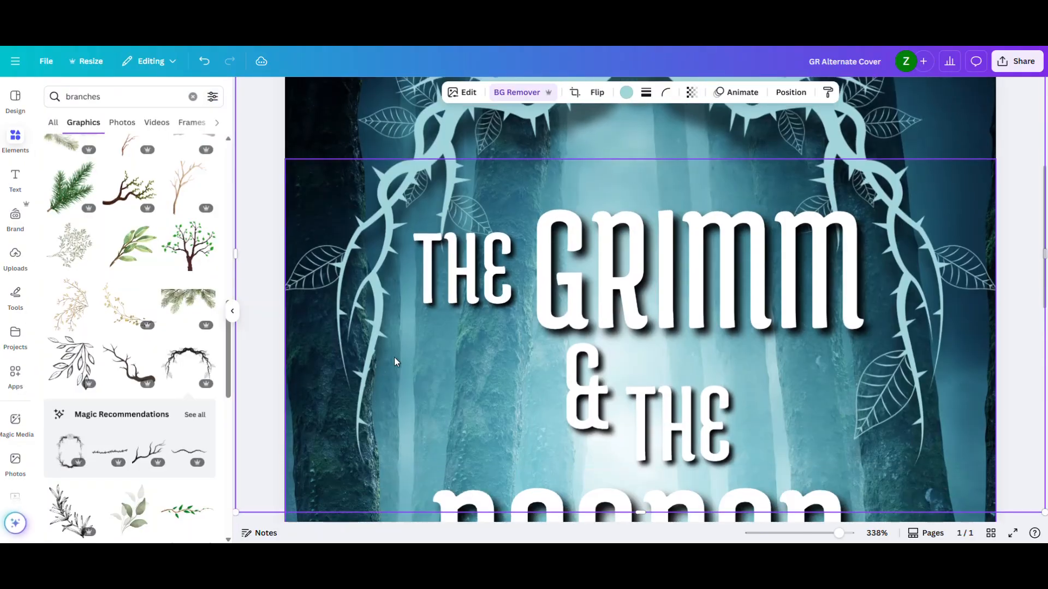
- Duplicate the edited thorny arch and flip the copy vertically
{"action": "scroll", "coordinate": [379, 368], "scroll_direction": "up", "scroll_amount": 2}
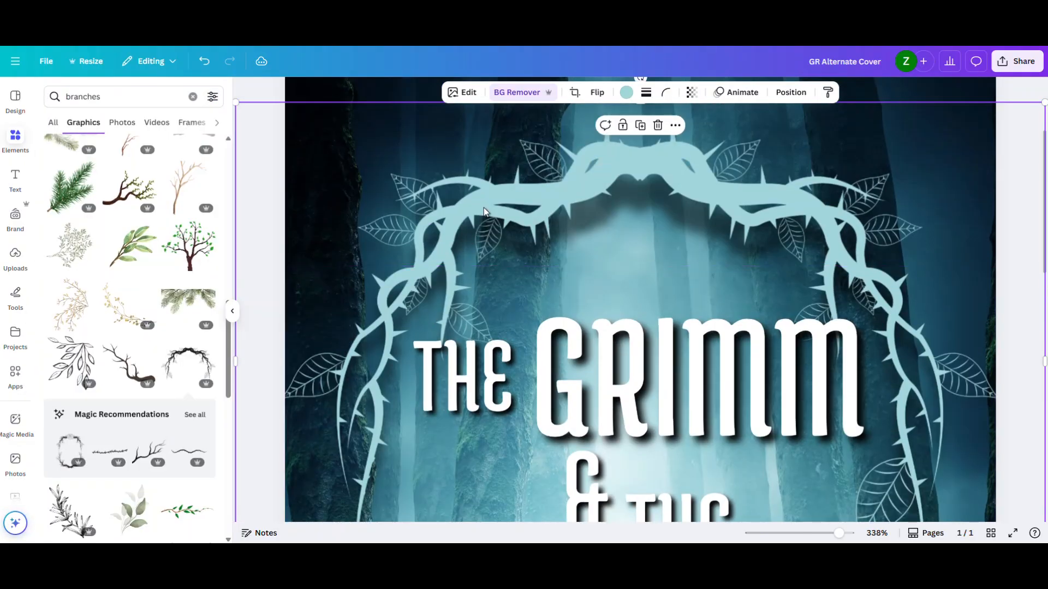
{"action": "key", "text": "ctrl+d"}
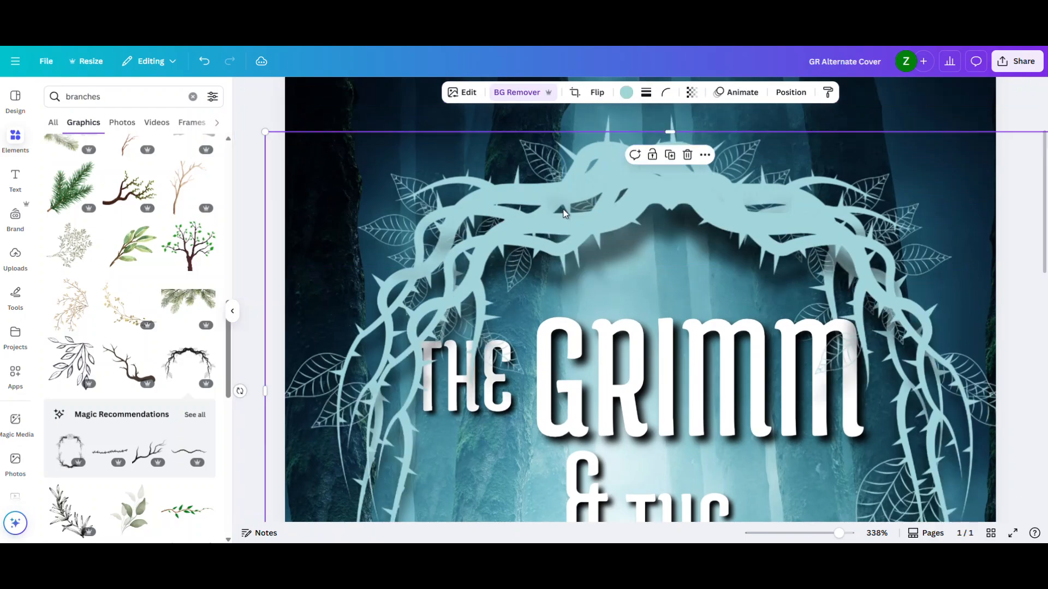
{"action": "left_click", "coordinate": [597, 93]}
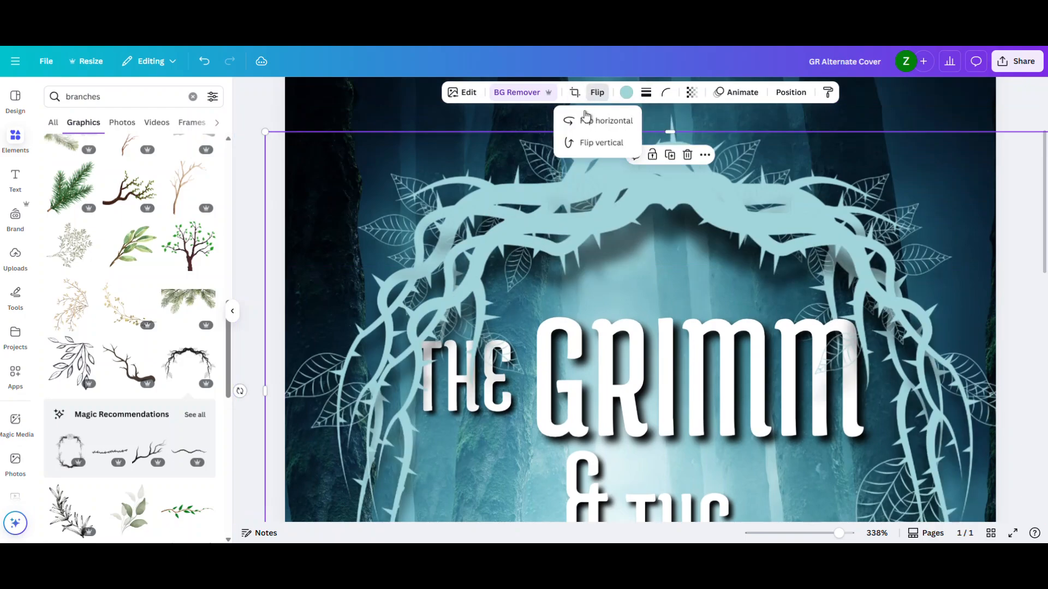
{"action": "left_click", "coordinate": [594, 143]}
{"action": "scroll", "coordinate": [717, 273], "scroll_direction": "down", "scroll_amount": 2}
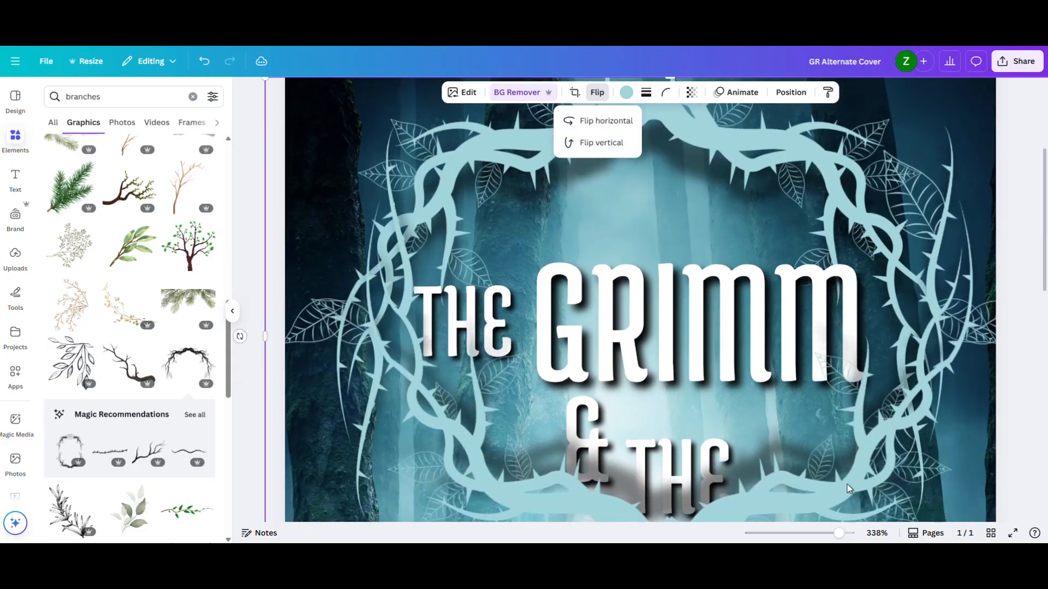
- Place the vertically flipped arch copy below the title as the frame's lower half and flip it horizontally
{"action": "left_click_drag", "start_coordinate": [839, 533], "coordinate": [815, 534]}
{"action": "left_click_drag", "start_coordinate": [680, 415], "coordinate": [673, 488]}
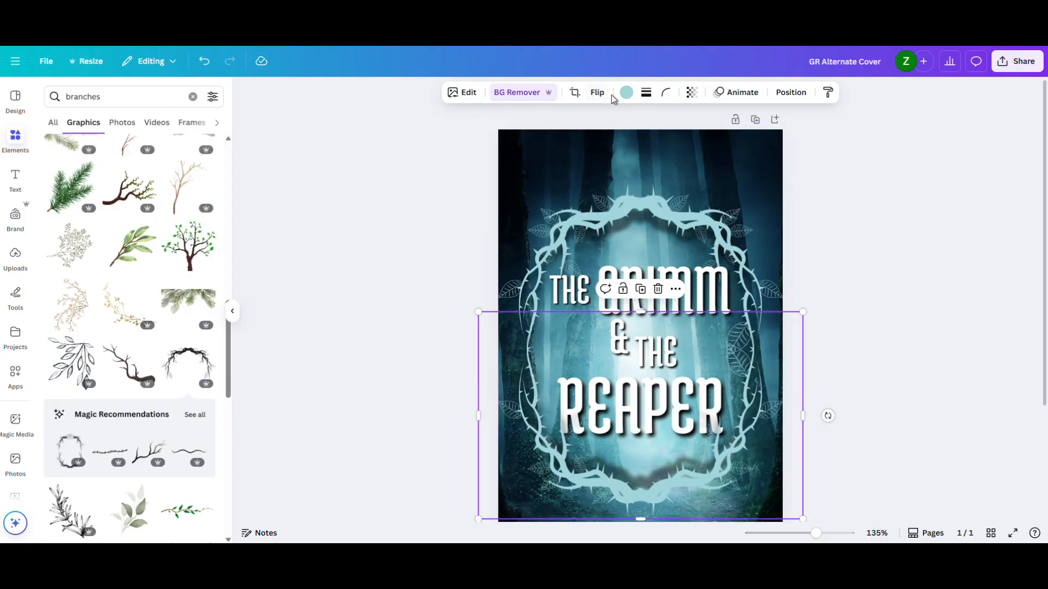
{"action": "left_click", "coordinate": [598, 92]}
{"action": "left_click", "coordinate": [598, 121]}
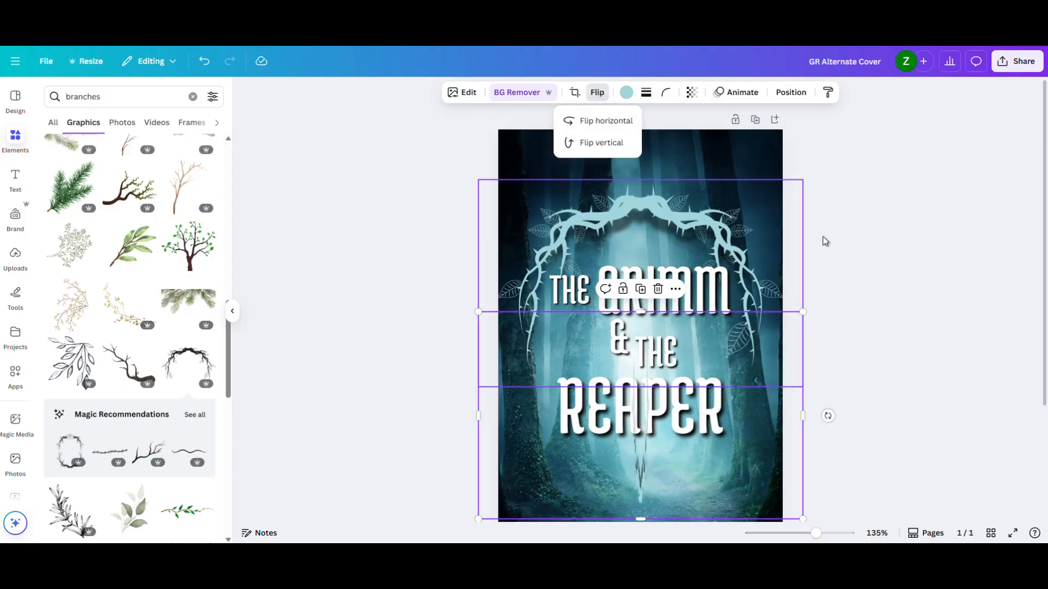
{"action": "left_click", "coordinate": [923, 302]}
- Examine the thorny frame around the title and how it sits on the whole cover
{"action": "scroll", "coordinate": [904, 315], "scroll_direction": "down", "scroll_amount": 1}
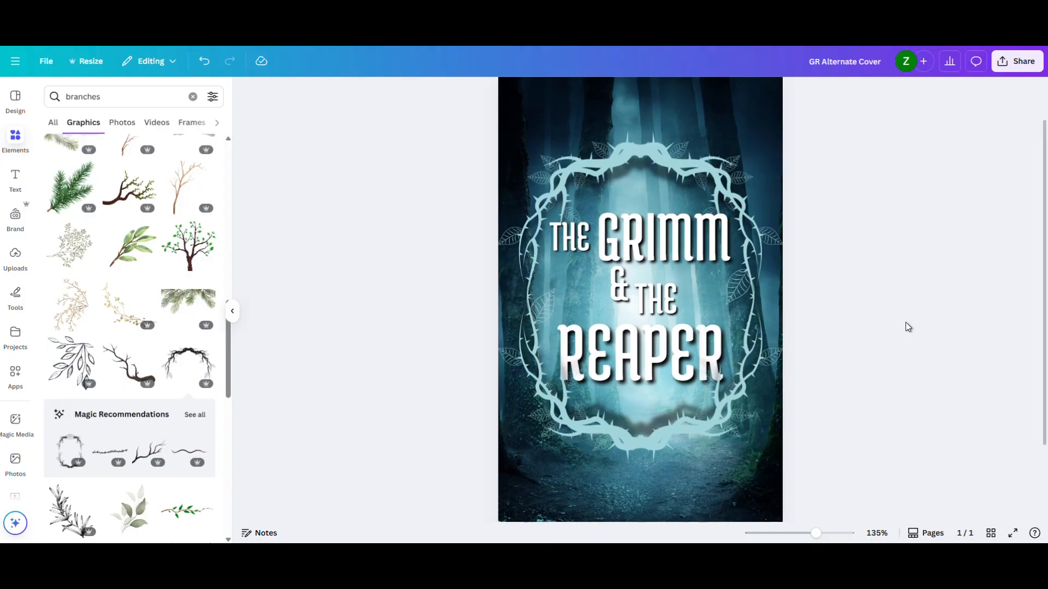
{"action": "scroll", "coordinate": [906, 322], "scroll_direction": "up", "scroll_amount": 1}
{"action": "scroll", "coordinate": [905, 322], "scroll_direction": "down", "scroll_amount": 2}
{"action": "scroll", "coordinate": [905, 322], "scroll_direction": "down", "scroll_amount": 1}
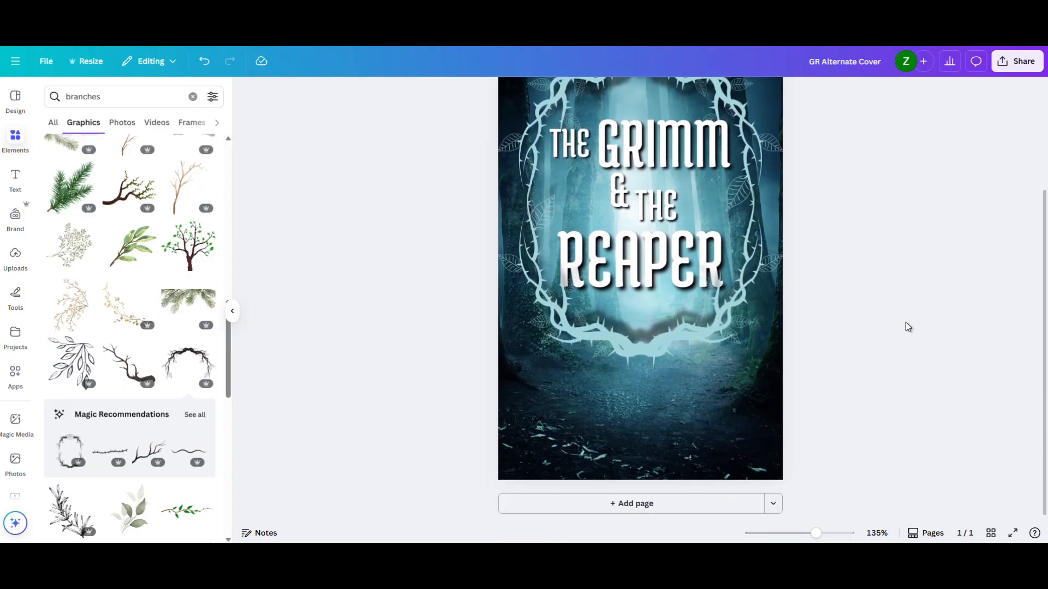
{"action": "scroll", "coordinate": [906, 322], "scroll_direction": "up", "scroll_amount": 2}
{"action": "scroll", "coordinate": [905, 323], "scroll_direction": "down", "scroll_amount": 1}
{"action": "scroll", "coordinate": [900, 320], "scroll_direction": "up", "scroll_amount": 1}
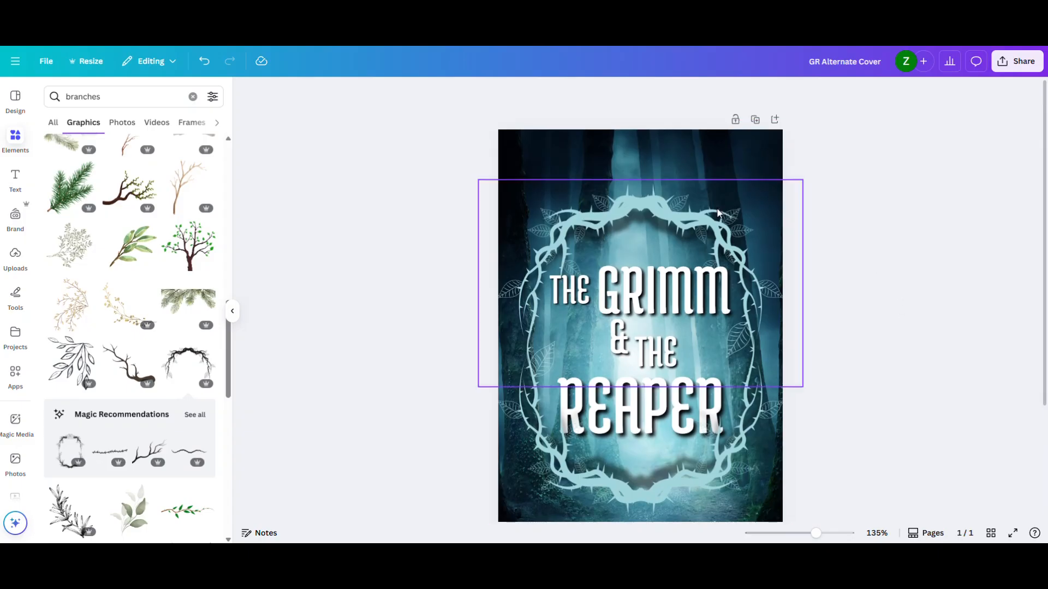
{"action": "scroll", "coordinate": [867, 267], "scroll_direction": "down", "scroll_amount": 1}
{"action": "scroll", "coordinate": [866, 279], "scroll_direction": "up", "scroll_amount": 1}
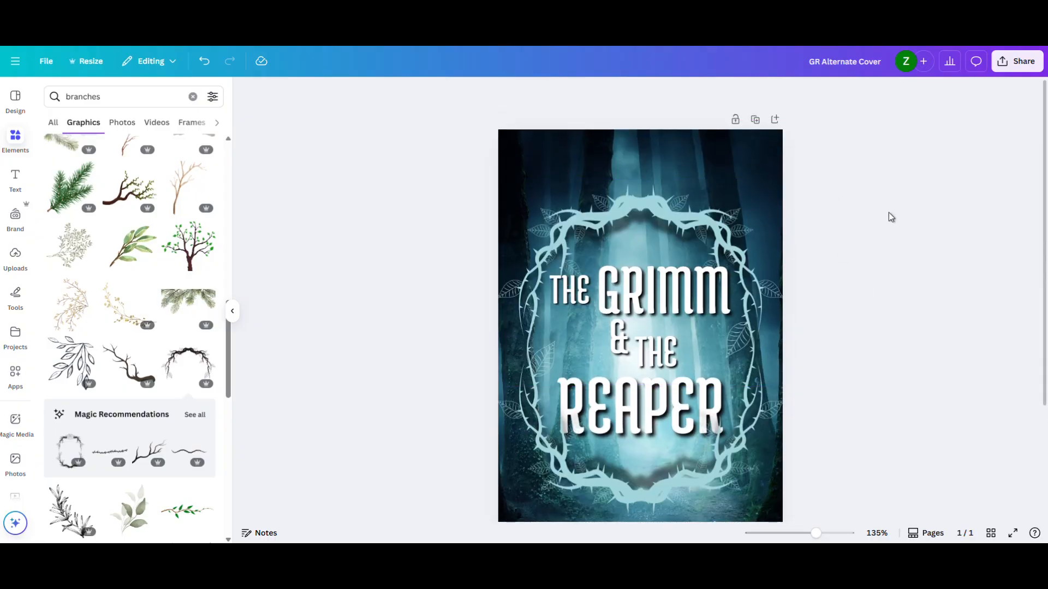
- Add a text box reading "A LAST ECLIPSE NOVEL" to the cover
{"action": "key", "text": "t"}
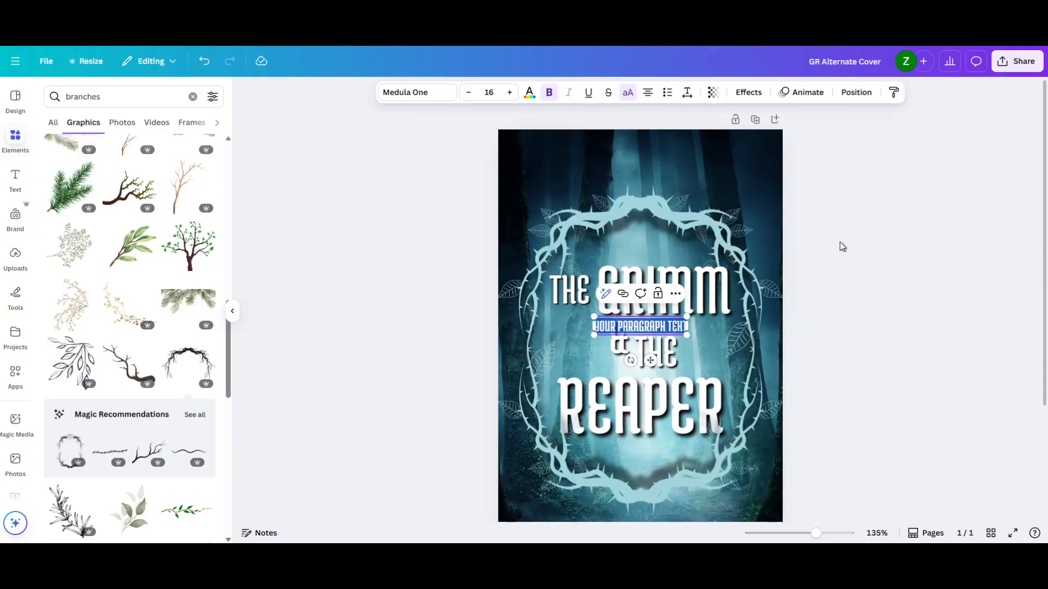
{"action": "type", "text": "A"}
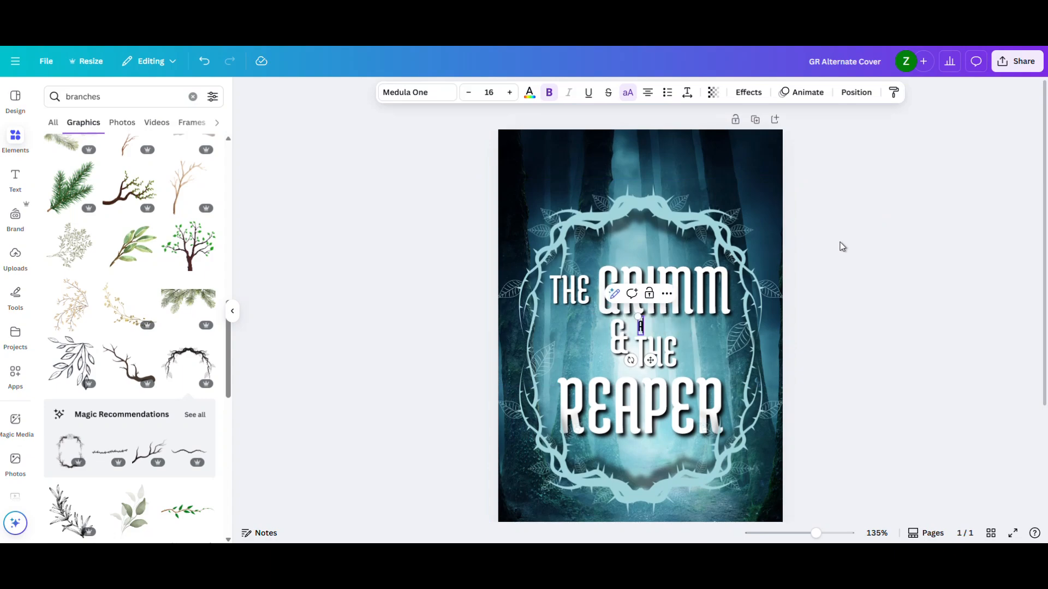
{"action": "type", "text": " LAST ECL"}
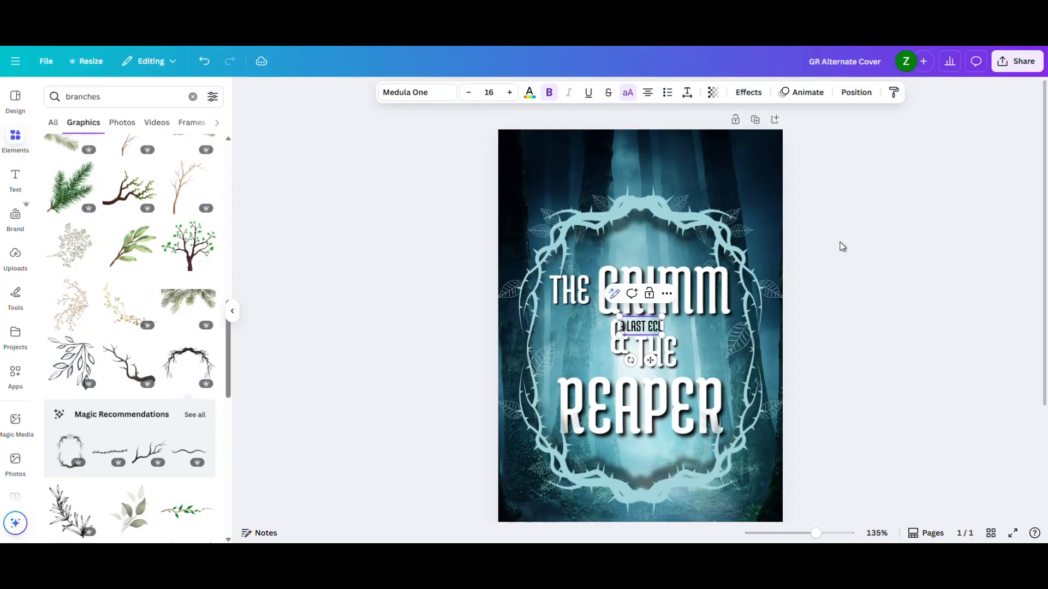
{"action": "type", "text": "IPSE TOVEL"}
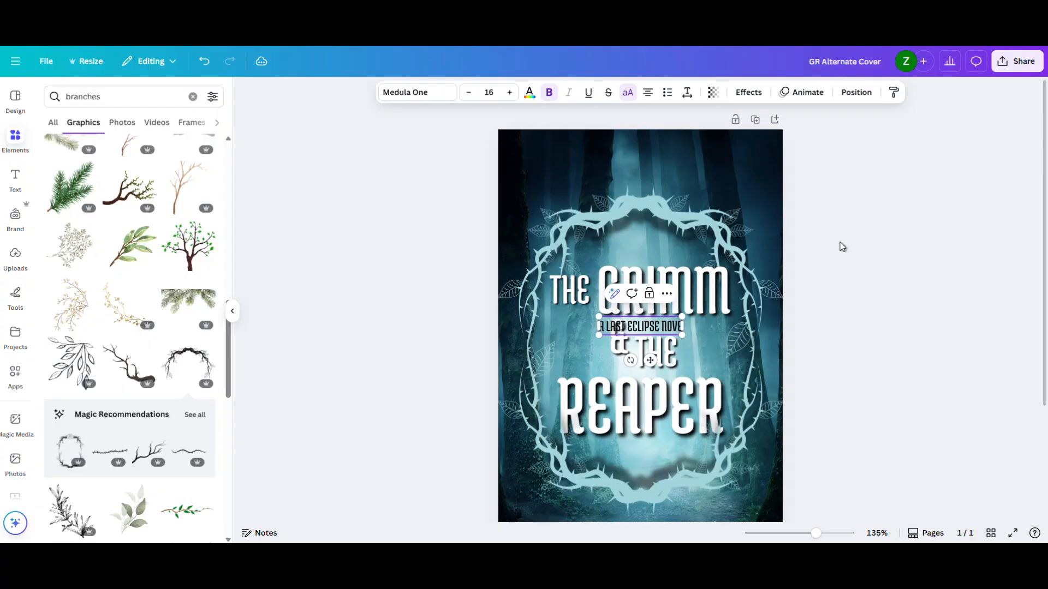
{"action": "left_click", "coordinate": [832, 242]}
- Center "A LAST ECLIPSE NOVEL" above the thorny frame and color it white
{"action": "left_click_drag", "start_coordinate": [640, 327], "coordinate": [637, 162]}
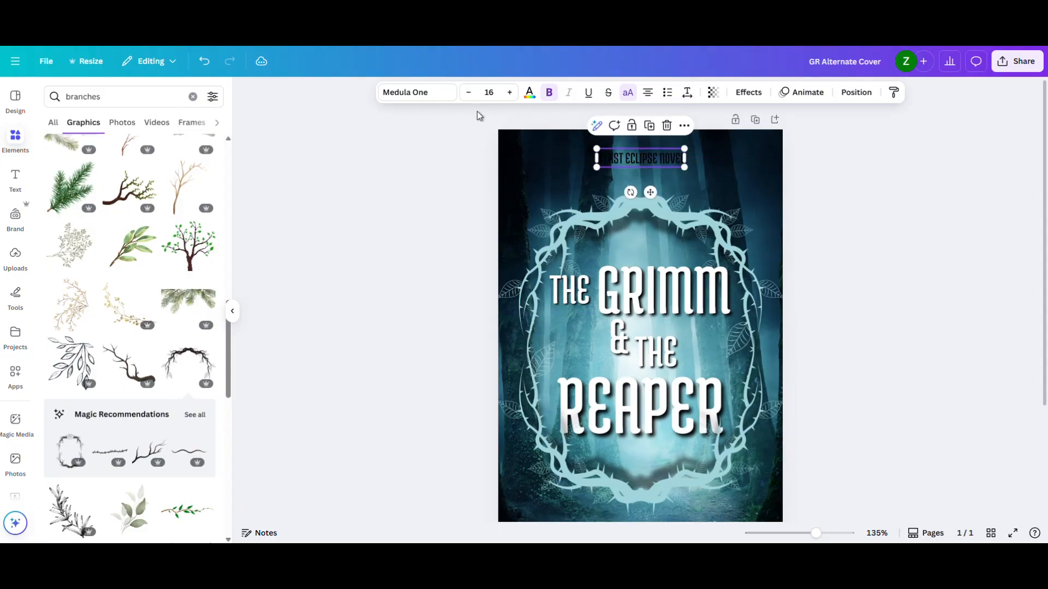
{"action": "left_click", "coordinate": [529, 93]}
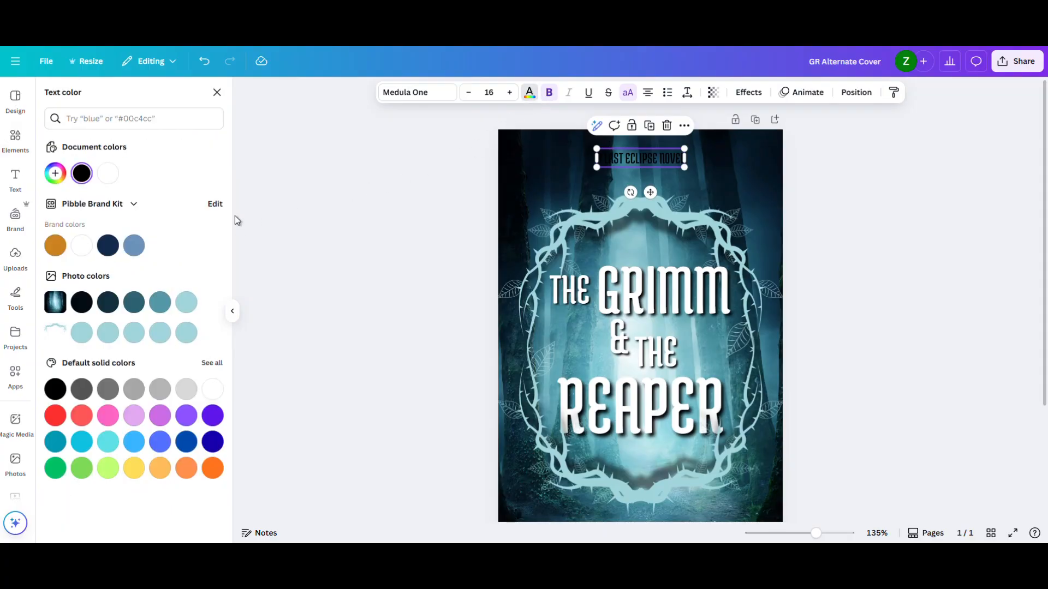
{"action": "left_click", "coordinate": [81, 245]}
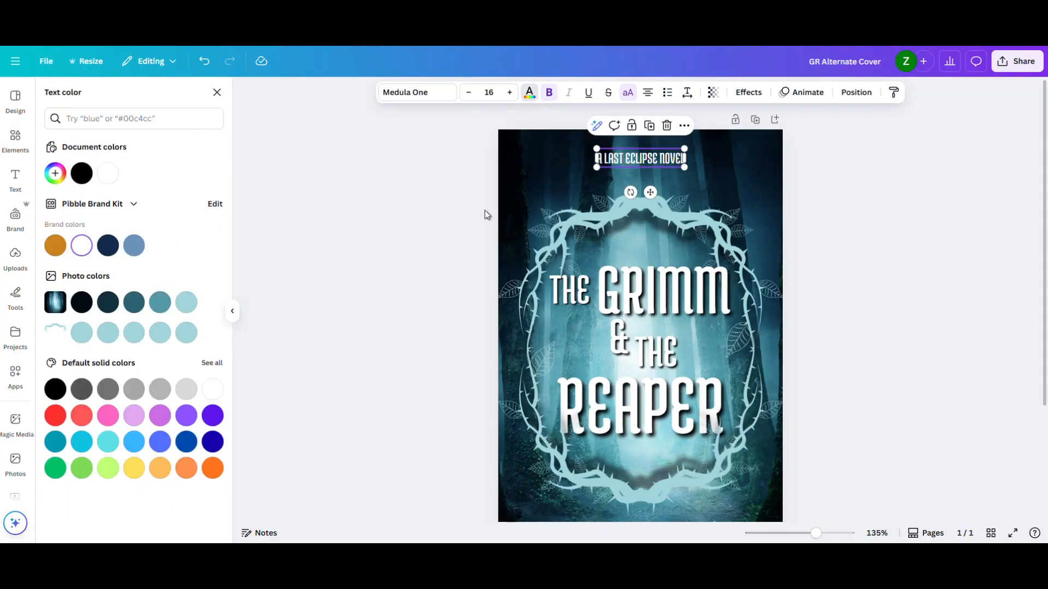
{"action": "left_click_drag", "start_coordinate": [623, 159], "coordinate": [621, 163]}
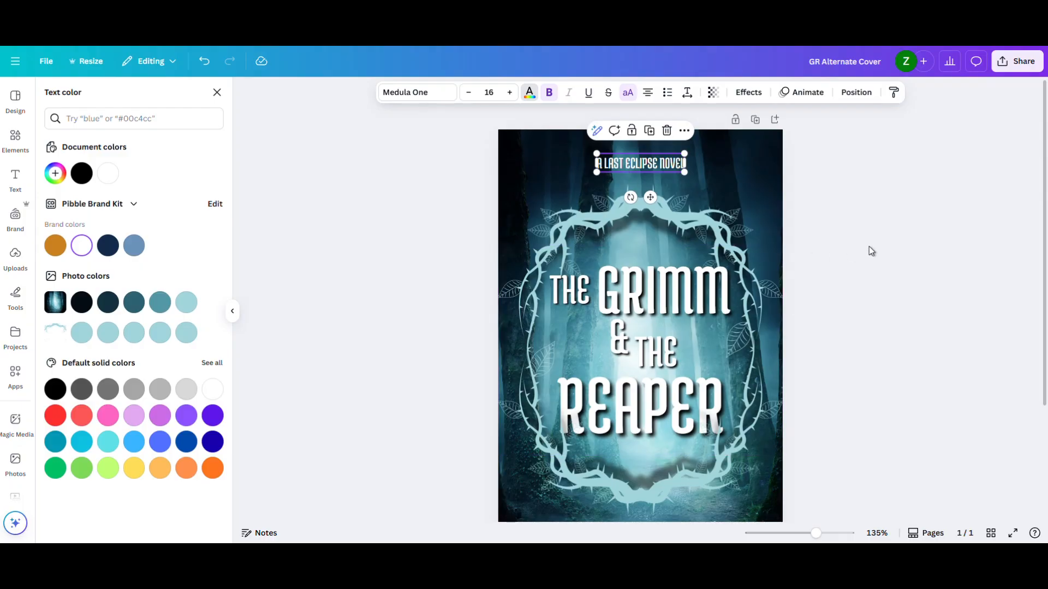
- Try the Agrandir font on "A LAST ECLIPSE NOVEL" and return the line to Medula One
{"action": "left_click_drag", "start_coordinate": [816, 533], "coordinate": [810, 533]}
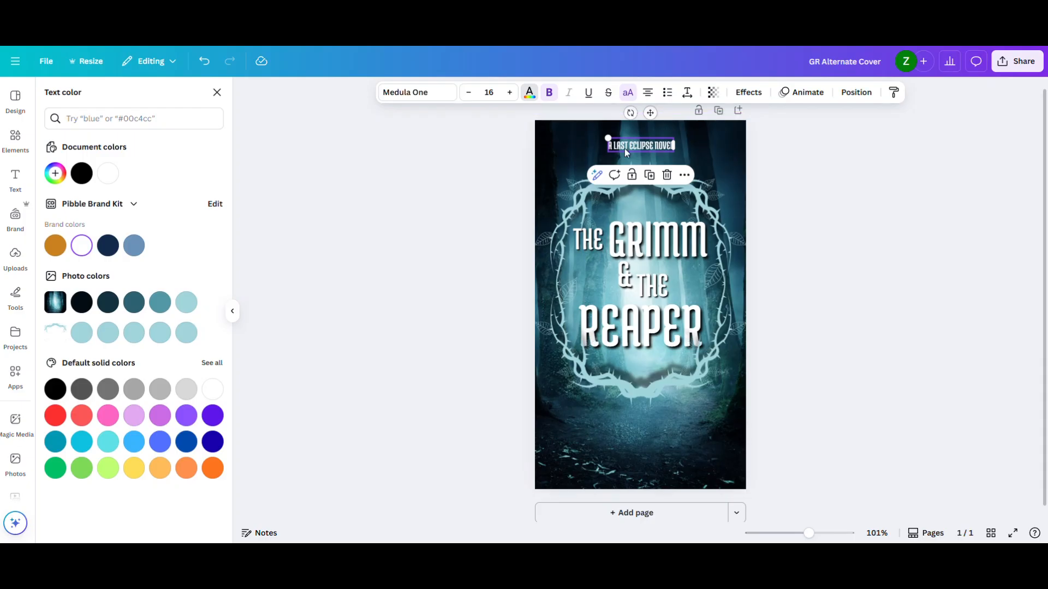
{"action": "left_click", "coordinate": [407, 94]}
{"action": "left_click", "coordinate": [85, 315]}
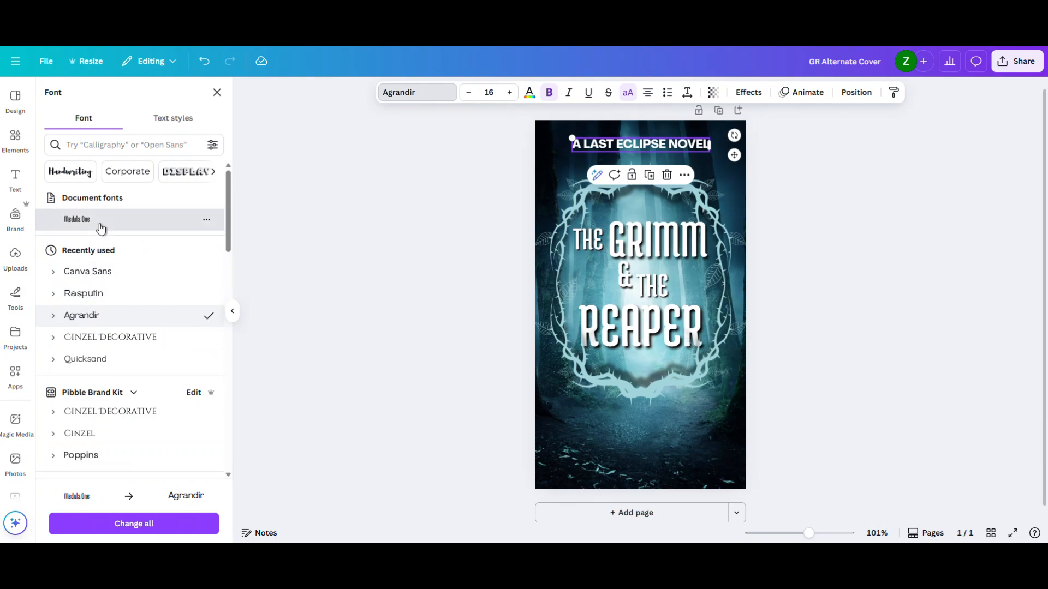
{"action": "left_click", "coordinate": [189, 224]}
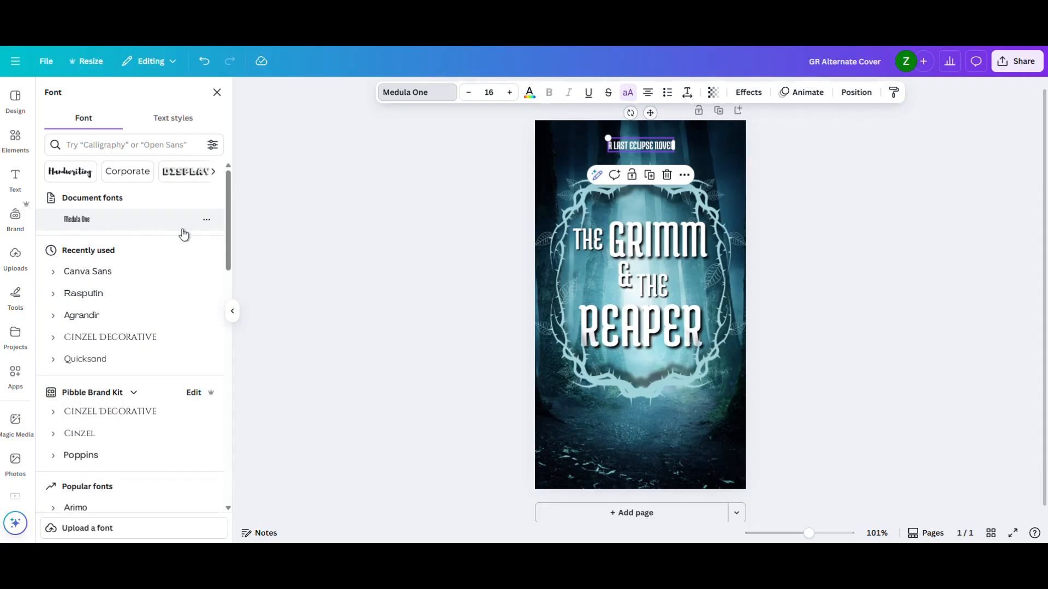
- Widen the letter spacing of the "A LAST ECLIPSE NOVEL" line
{"action": "left_click", "coordinate": [688, 94]}
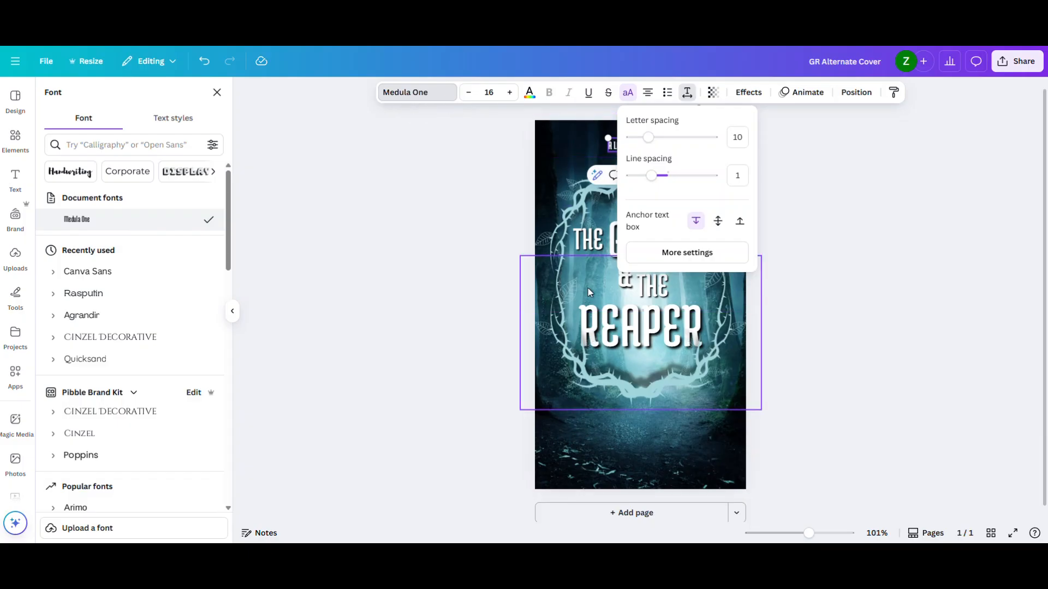
{"action": "left_click_drag", "start_coordinate": [649, 137], "coordinate": [662, 141]}
{"action": "left_click", "coordinate": [788, 149]}
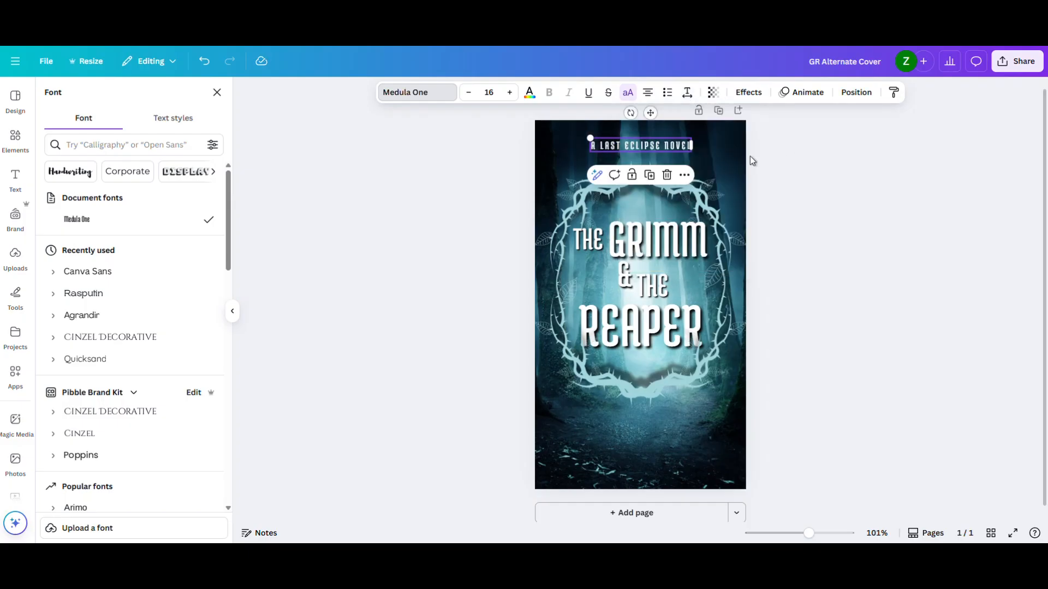
{"action": "left_click", "coordinate": [711, 146]}
{"action": "left_click", "coordinate": [812, 160]}
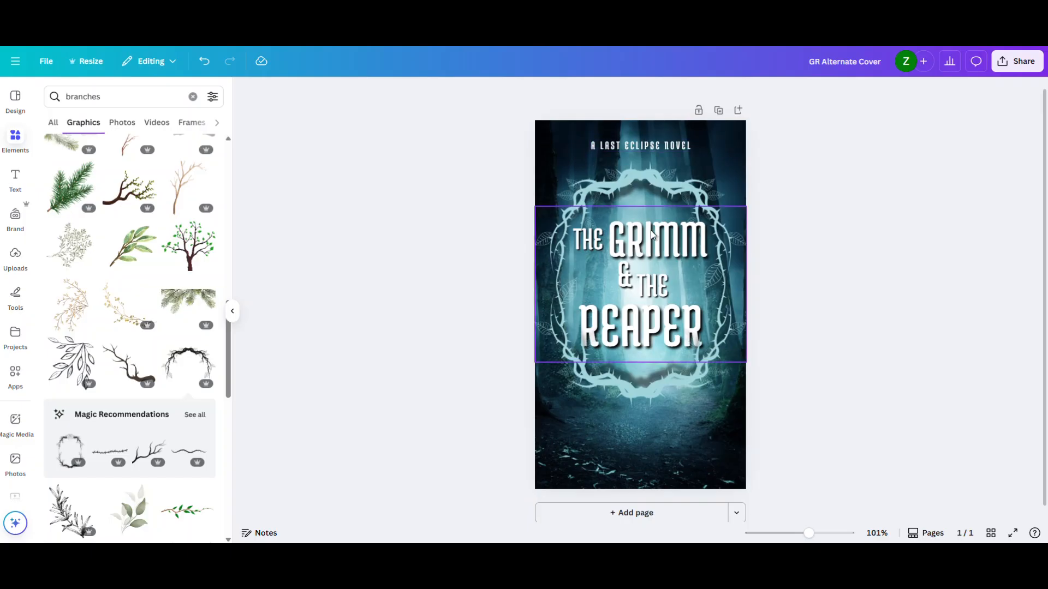
- Duplicate the "A LAST ECLIPSE NOVEL" line, place the copy below the thorny frame, and replace its text with the author's name
{"action": "left_click", "coordinate": [654, 145]}
{"action": "left_click_drag", "start_coordinate": [654, 145], "coordinate": [655, 147]}
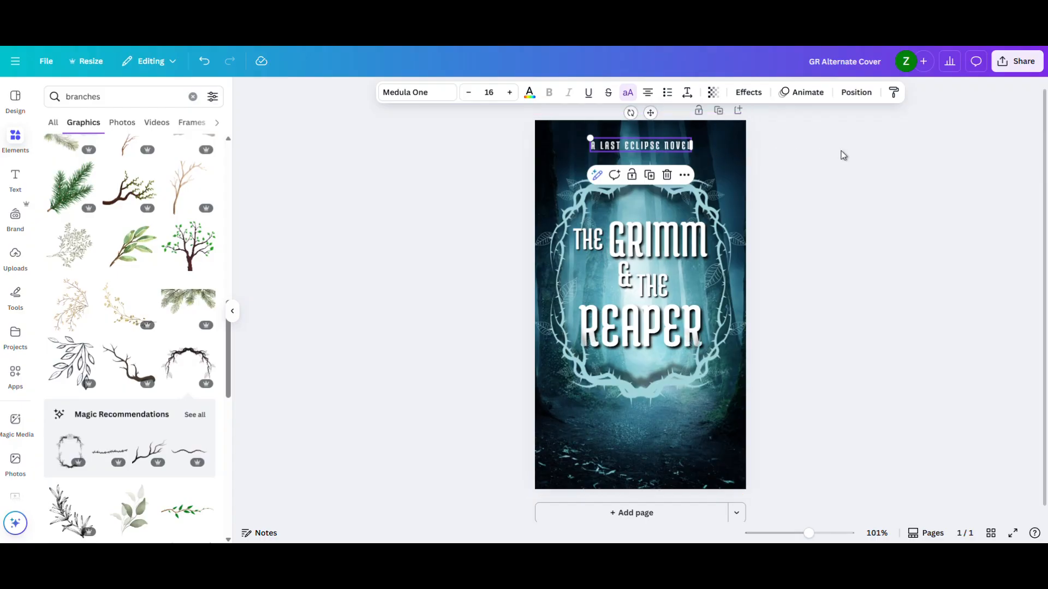
{"action": "key", "text": "ctrl+d"}
{"action": "left_click_drag", "start_coordinate": [654, 155], "coordinate": [644, 453]}
{"action": "double_click", "coordinate": [643, 453]}
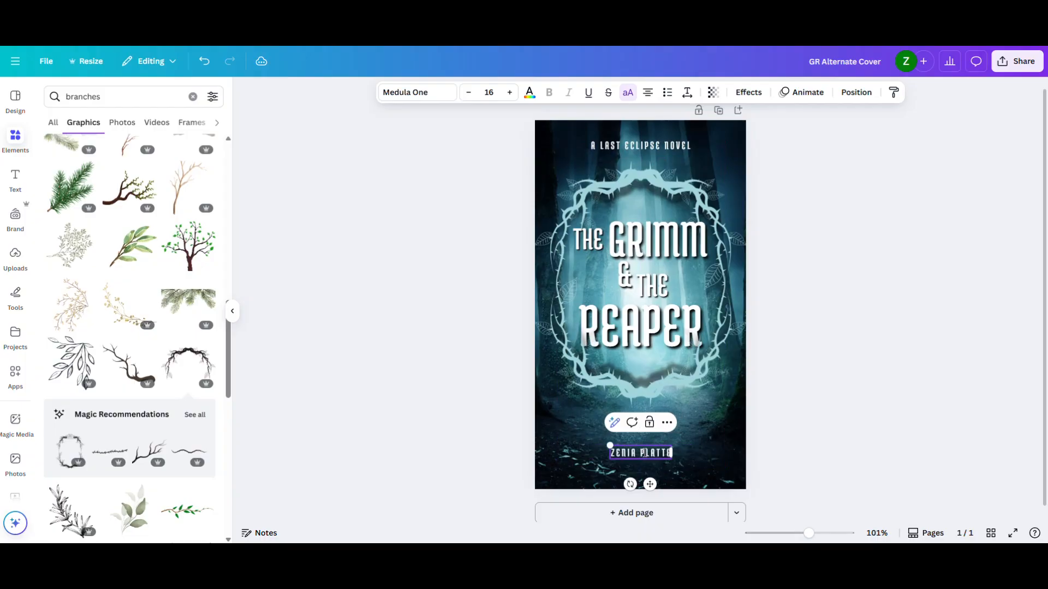
- Enlarge the author's name to size 24.5 and center it below the thorny frame
{"action": "left_click_drag", "start_coordinate": [600, 445], "coordinate": [624, 448]}
{"action": "left_click", "coordinate": [518, 448]}
{"action": "left_click", "coordinate": [837, 424]}
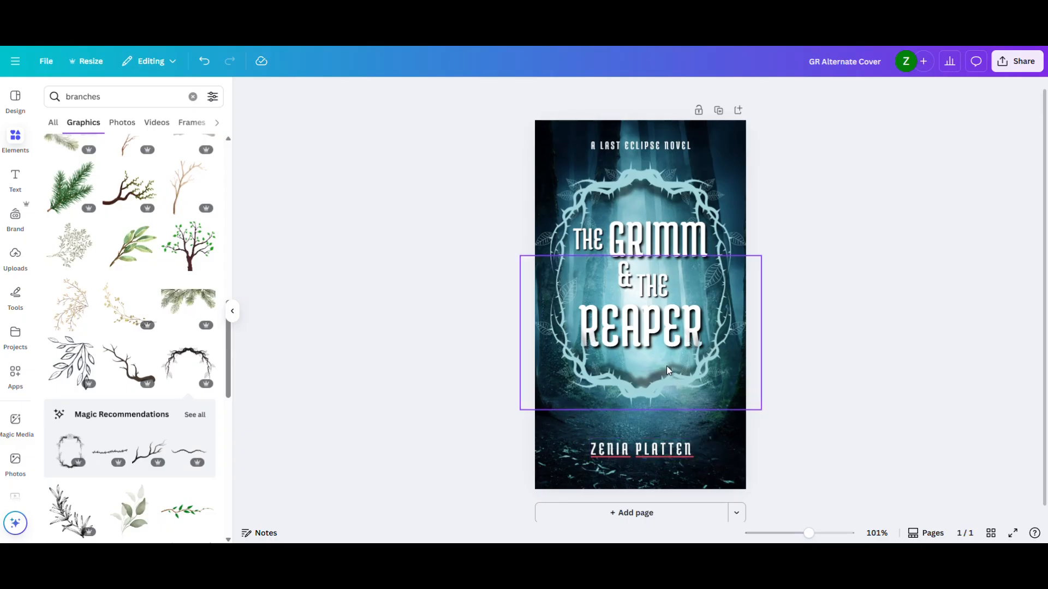
- Try Agrandir and Rasputin as fonts for the author's name
{"action": "double_click", "coordinate": [663, 449]}
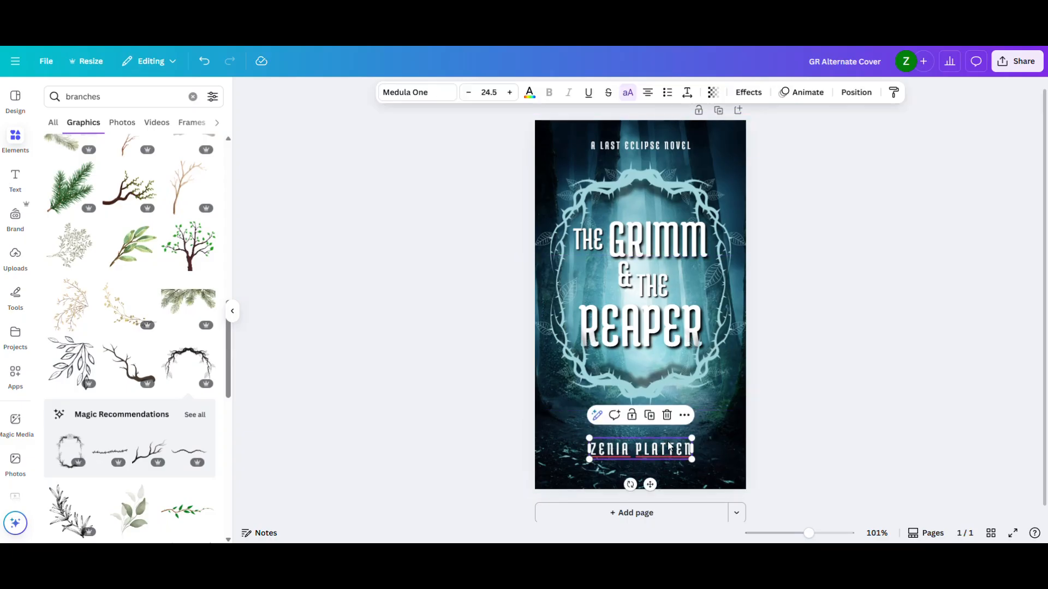
{"action": "left_click", "coordinate": [450, 435]}
{"action": "left_click", "coordinate": [633, 450]}
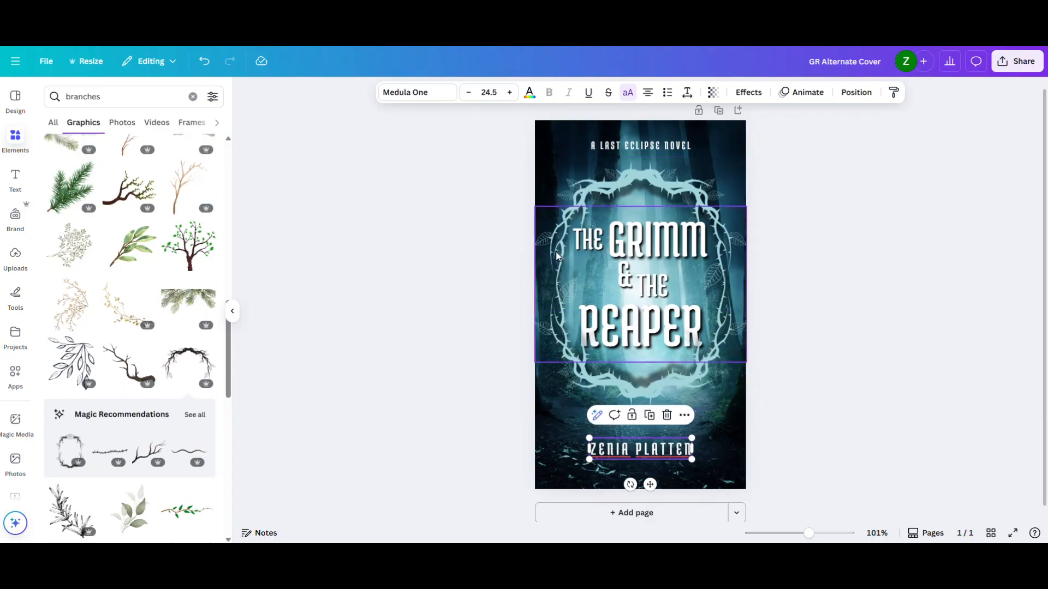
{"action": "left_click", "coordinate": [418, 92]}
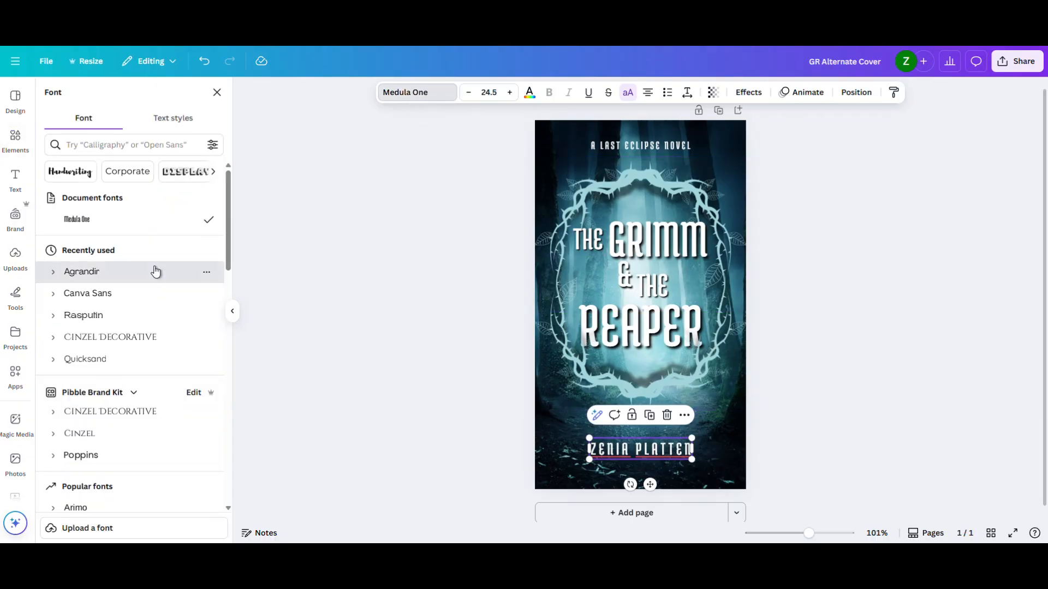
{"action": "left_click", "coordinate": [156, 271]}
{"action": "left_click", "coordinate": [125, 318]}
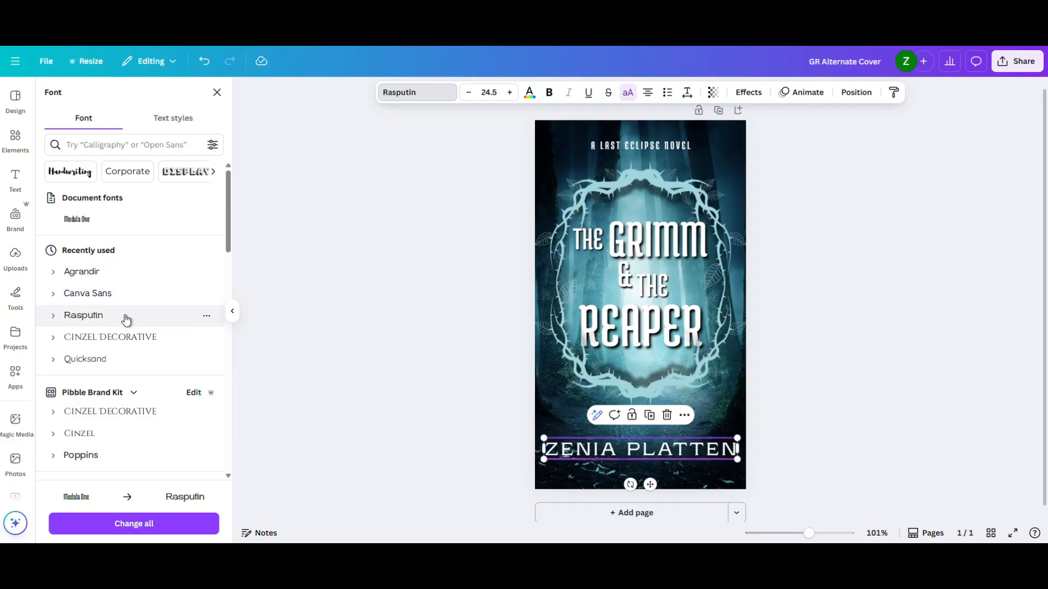
{"action": "left_click", "coordinate": [362, 302]}
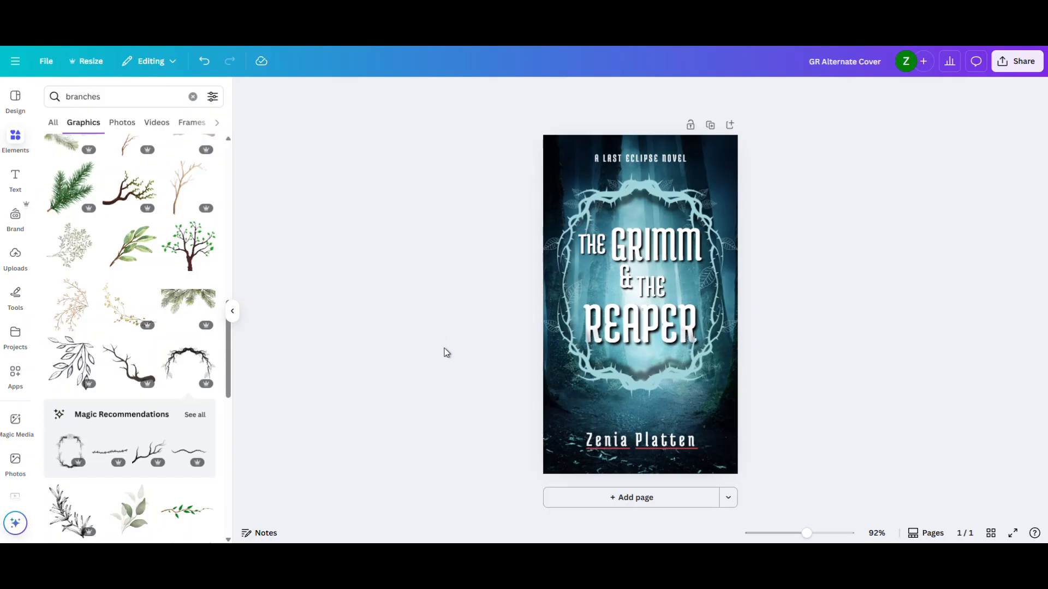
- Try the author's name in all capitals and return it to mixed case
{"action": "double_click", "coordinate": [607, 445]}
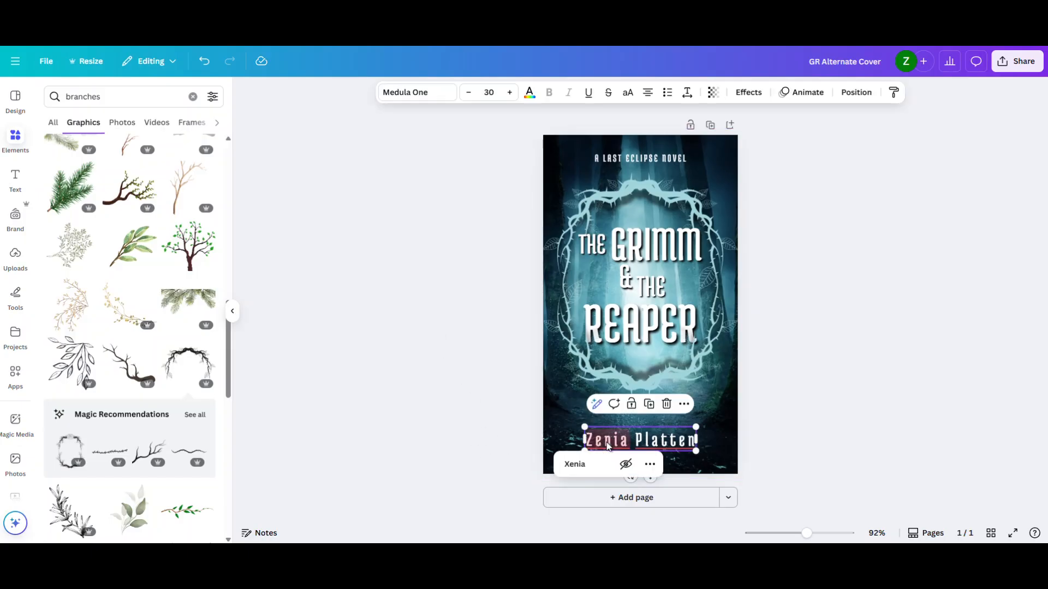
{"action": "left_click", "coordinate": [628, 94]}
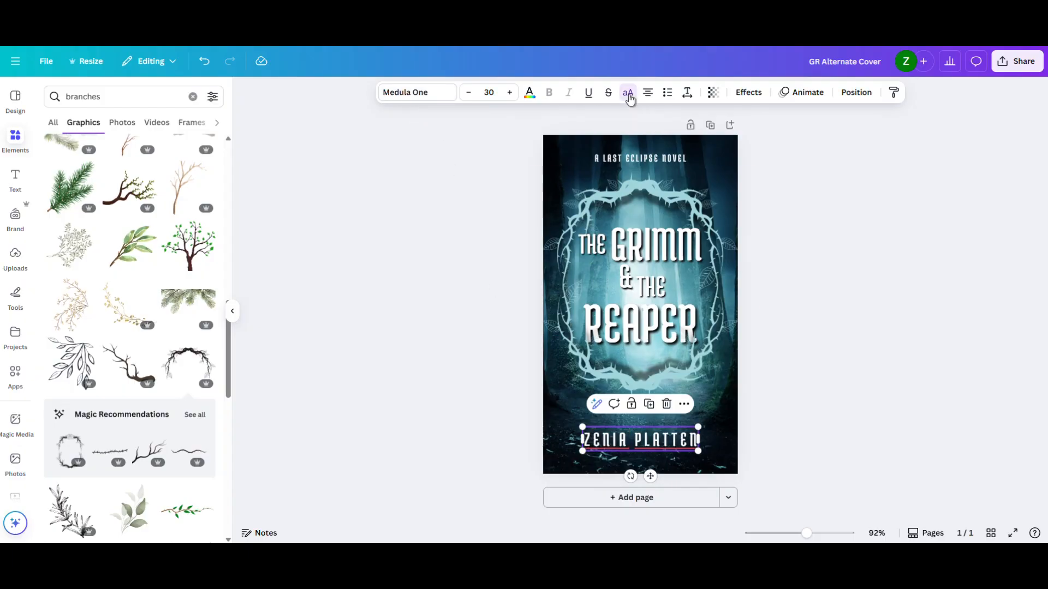
{"action": "left_click", "coordinate": [629, 94]}
{"action": "left_click", "coordinate": [484, 287]}
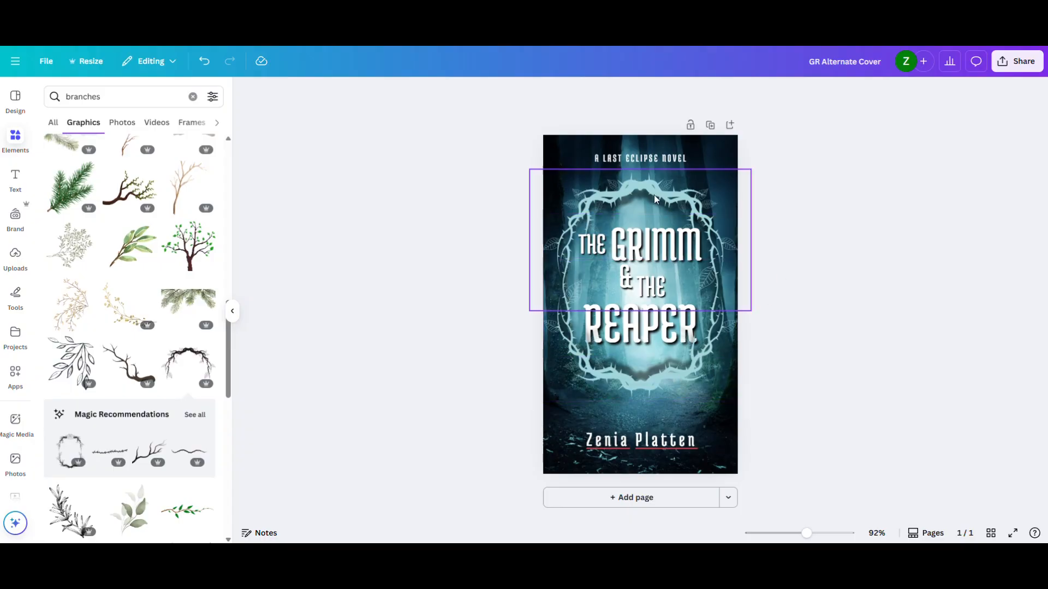
- Move the title and thorny frame together slightly down the cover, and nudge the "A LAST ECLIPSE NOVEL" line down
{"action": "left_click_drag", "start_coordinate": [817, 367], "coordinate": [468, 203]}
{"action": "left_click_drag", "start_coordinate": [632, 254], "coordinate": [632, 264]}
{"action": "left_click", "coordinate": [850, 267]}
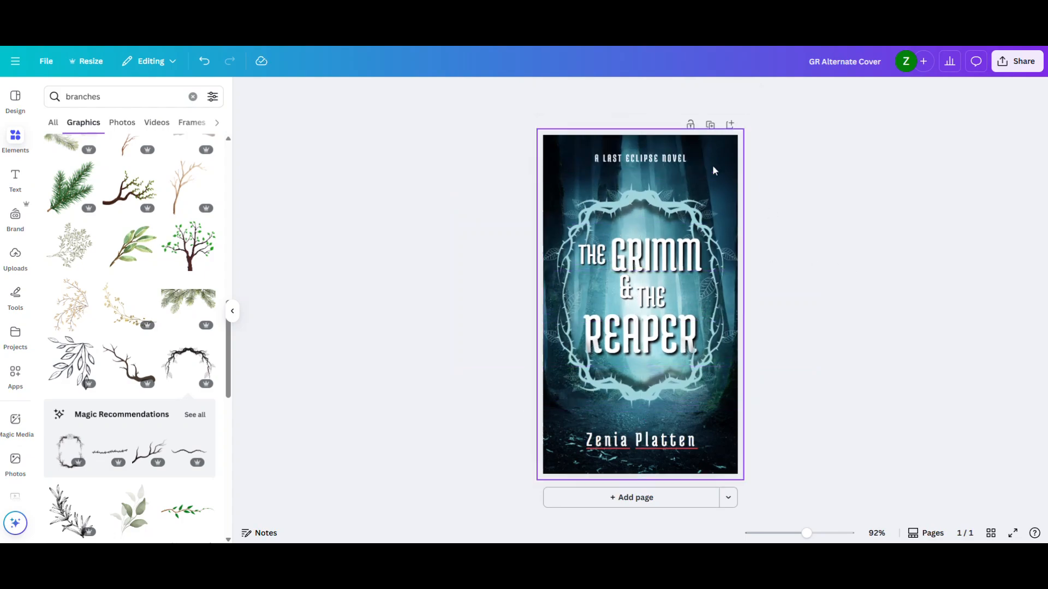
{"action": "left_click", "coordinate": [680, 160]}
{"action": "left_click_drag", "start_coordinate": [681, 160], "coordinate": [677, 160]}
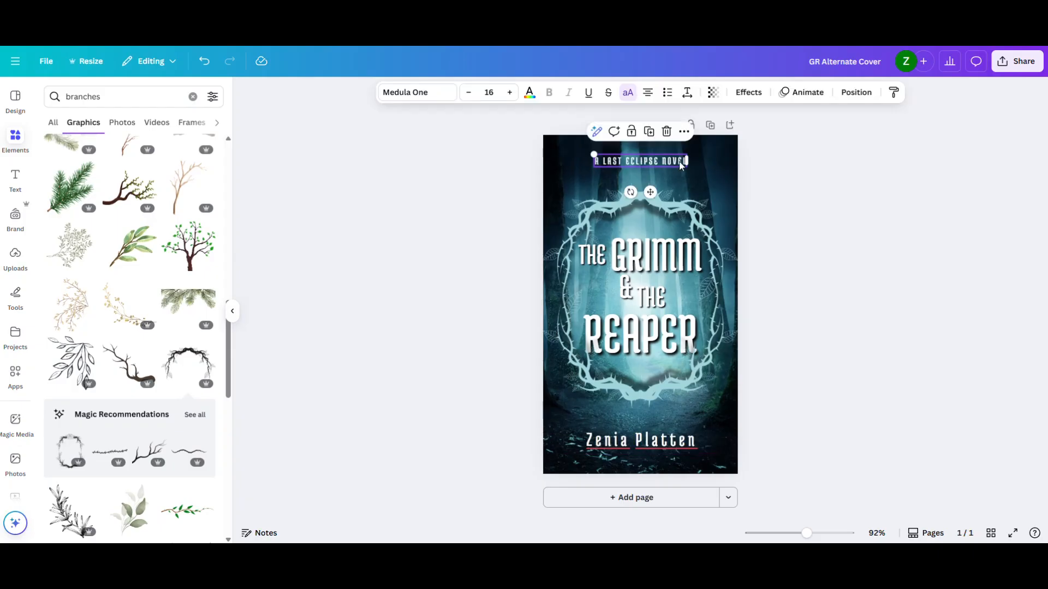
{"action": "left_click", "coordinate": [847, 222]}
- Select the title and both thorny arches together and nudge them a little lower on the cover
{"action": "left_click_drag", "start_coordinate": [835, 198], "coordinate": [490, 392]}
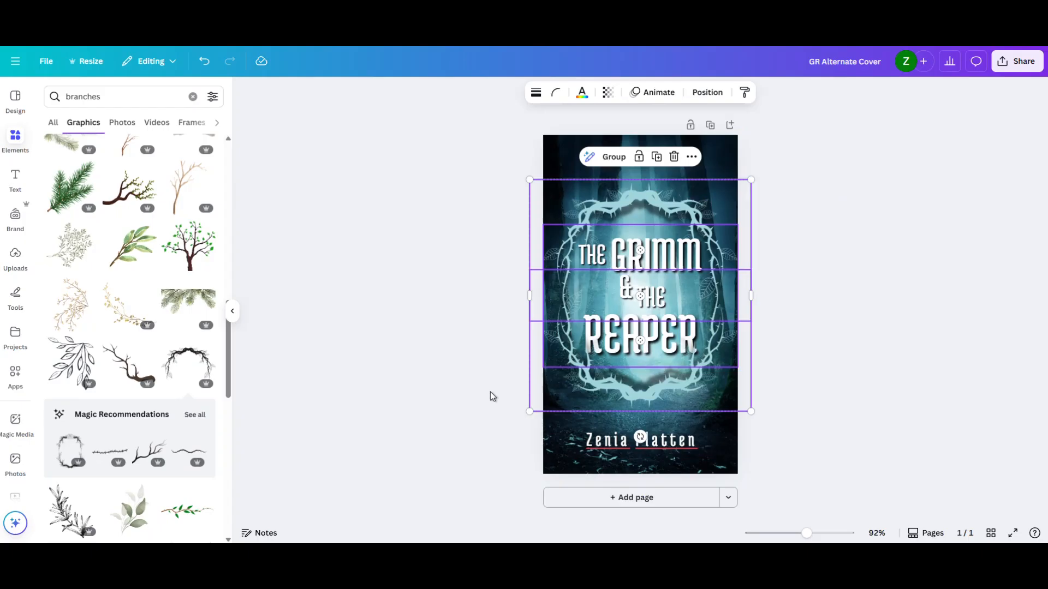
{"action": "left_click", "coordinate": [645, 337]}
{"action": "left_click", "coordinate": [866, 306]}
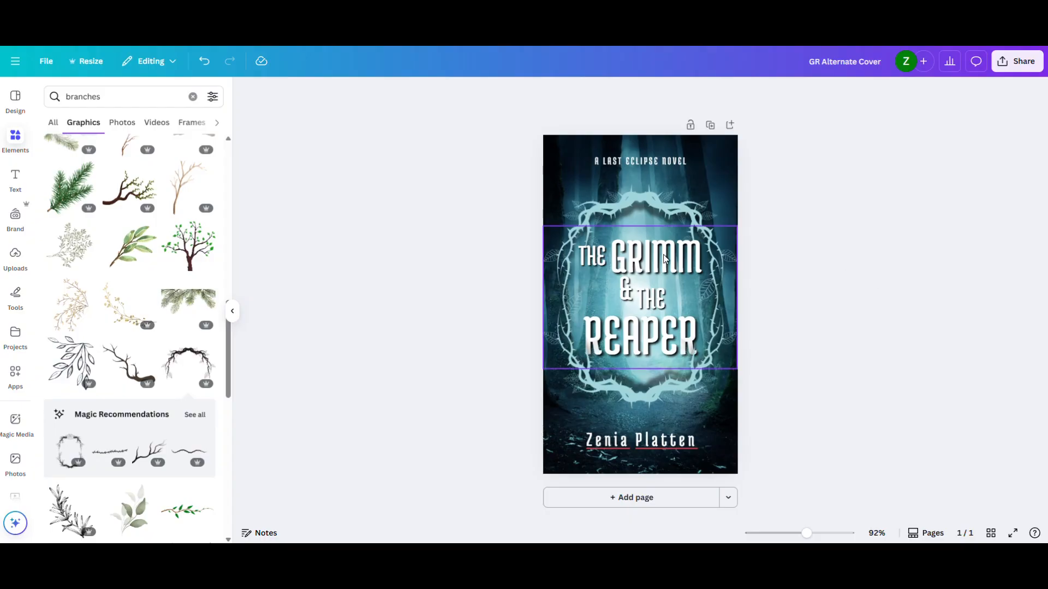
- Enlarge the title group and recentre it over the thorny frame so its words overlap the frame's sides
{"action": "left_click", "coordinate": [650, 253]}
{"action": "left_click_drag", "start_coordinate": [549, 233], "coordinate": [517, 210]}
{"action": "left_click_drag", "start_coordinate": [659, 251], "coordinate": [670, 260]}
{"action": "left_click_drag", "start_coordinate": [749, 217], "coordinate": [757, 211]}
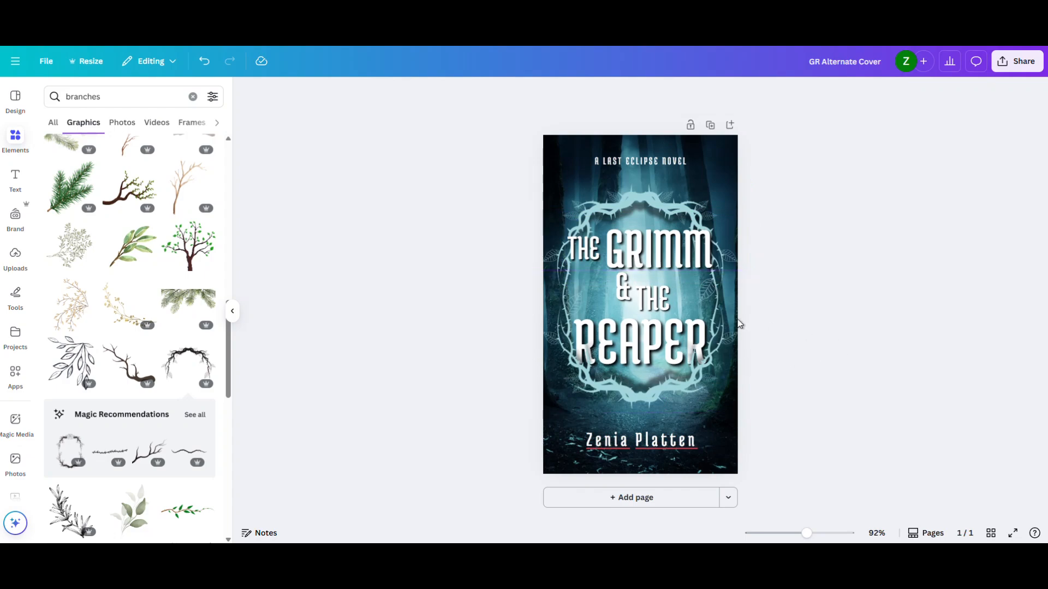
- Move the lower thorny arch behind the title in the layer order, and enlarge the title slightly
{"action": "left_click", "coordinate": [653, 318]}
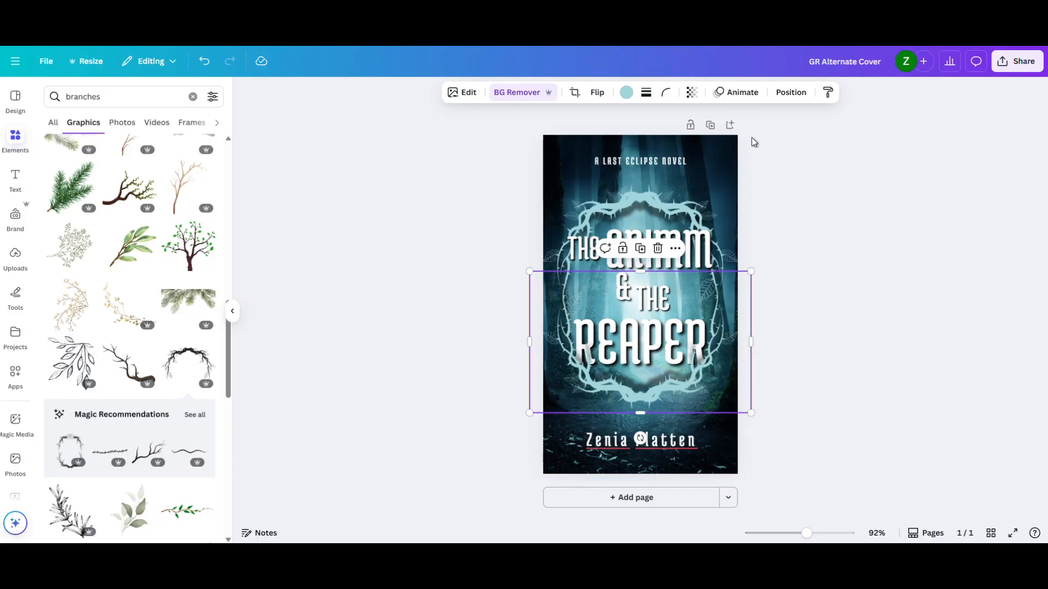
{"action": "left_click", "coordinate": [790, 94]}
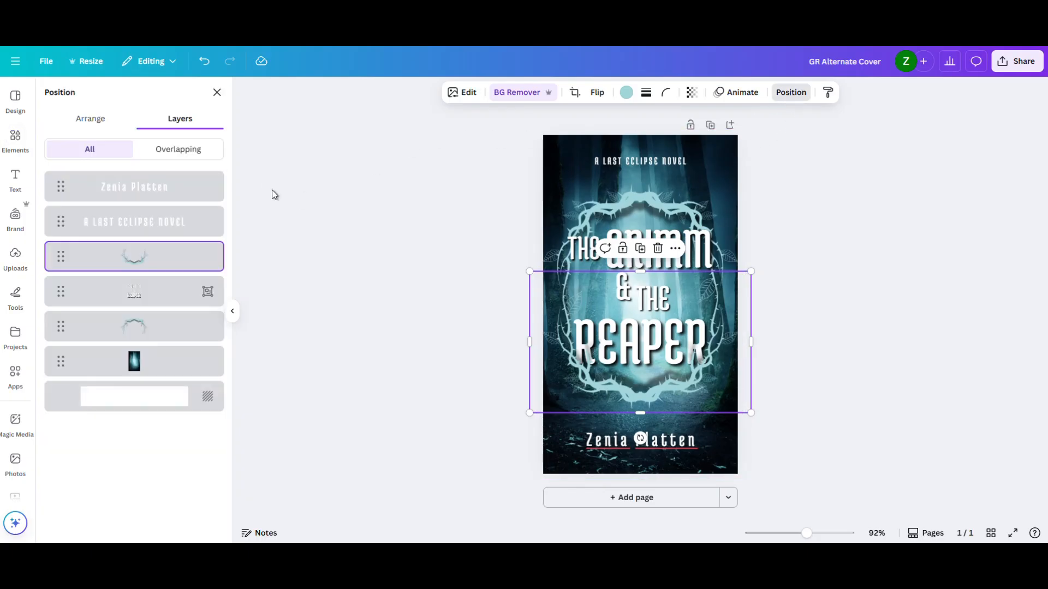
{"action": "left_click_drag", "start_coordinate": [62, 259], "coordinate": [55, 305]}
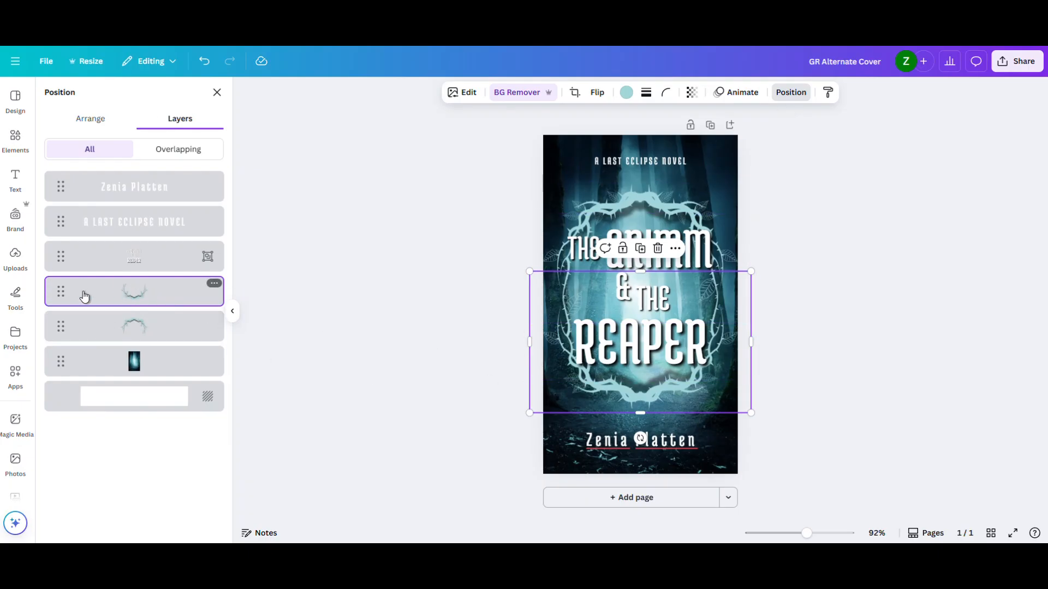
{"action": "left_click", "coordinate": [878, 305]}
{"action": "left_click", "coordinate": [833, 323]}
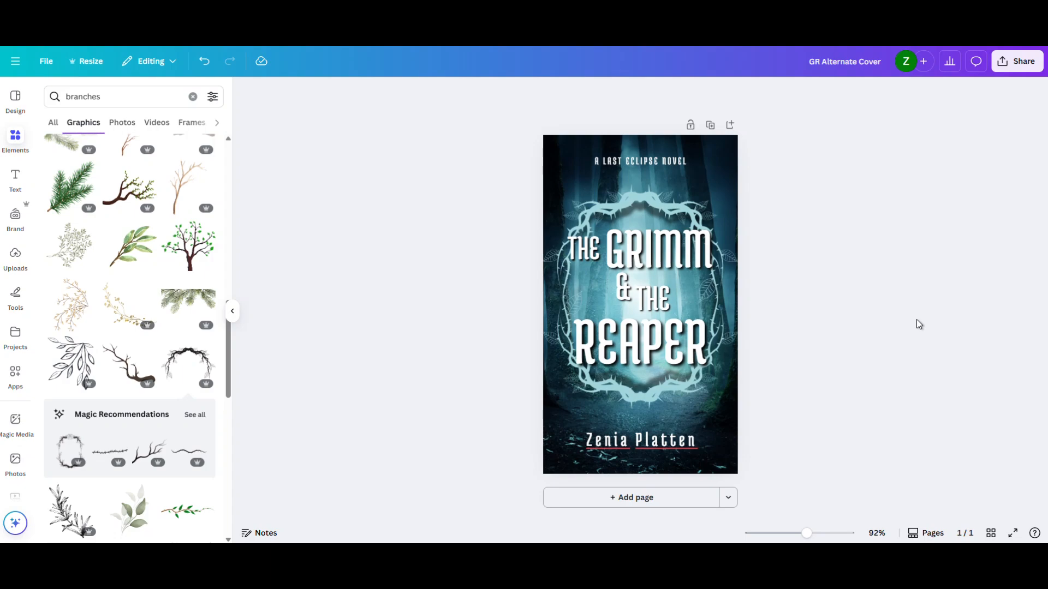
{"action": "left_click_drag", "start_coordinate": [704, 247], "coordinate": [706, 249]}
{"action": "left_click", "coordinate": [835, 251]}
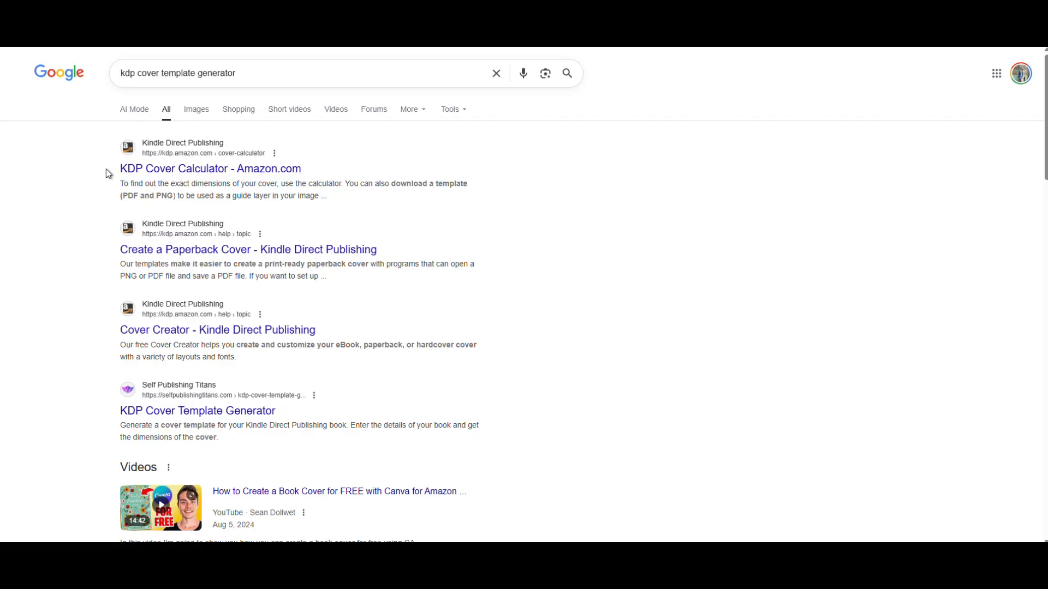
- Open Amazon's KDP Cover Calculator from the search results and choose Paperback binding with a Black & white interior
{"action": "left_click", "coordinate": [213, 168]}
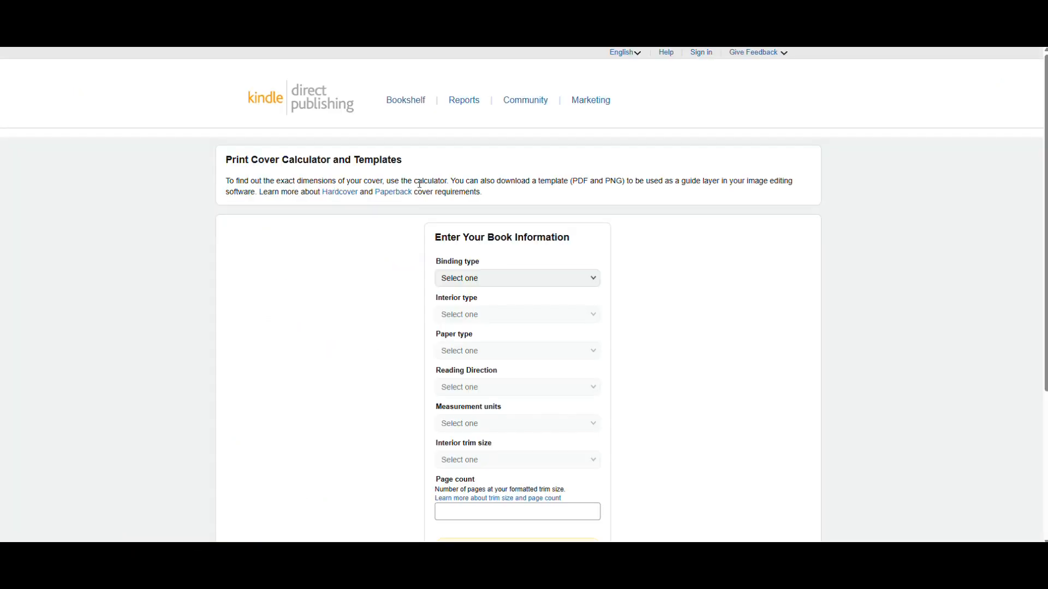
{"action": "scroll", "coordinate": [565, 218], "scroll_direction": "down", "scroll_amount": 2}
{"action": "left_click", "coordinate": [565, 169]}
{"action": "left_click", "coordinate": [526, 180]}
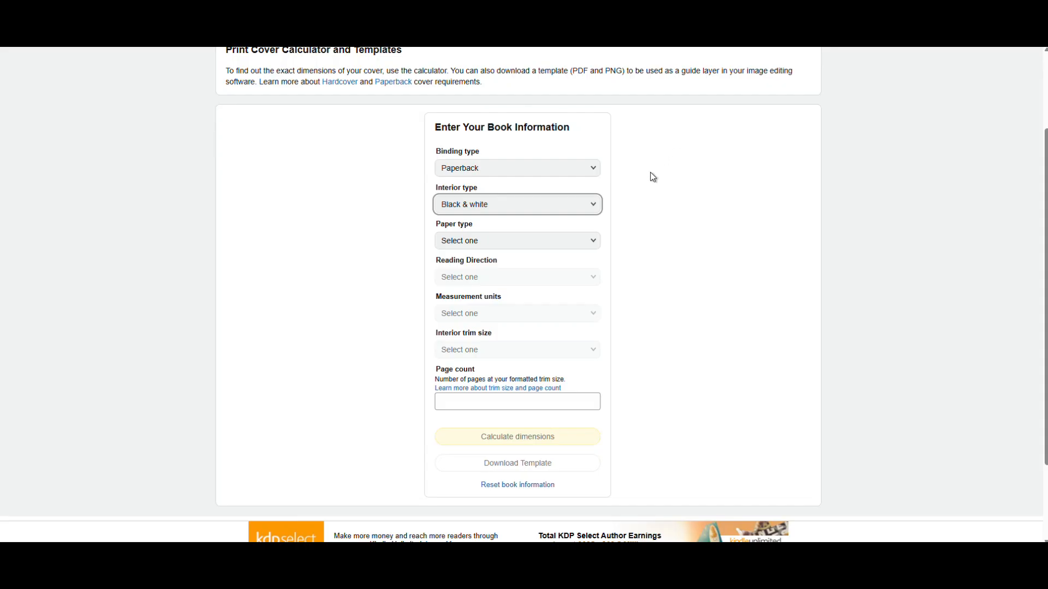
- Set the book to Cream paper, Left to Right reading direction and measurement units in Inches
{"action": "left_click", "coordinate": [512, 240]}
{"action": "left_click", "coordinate": [497, 252]}
{"action": "scroll", "coordinate": [464, 246], "scroll_direction": "down", "scroll_amount": 1}
{"action": "left_click", "coordinate": [521, 222]}
{"action": "left_click", "coordinate": [494, 223]}
{"action": "left_click", "coordinate": [552, 260]}
{"action": "left_click", "coordinate": [492, 261]}
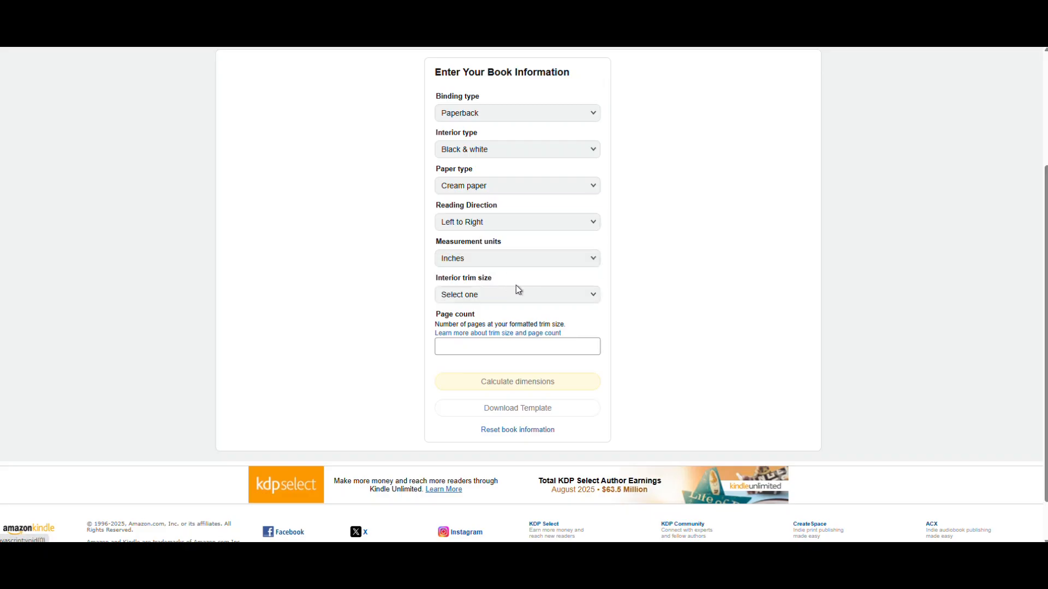
- Enter a custom trim size of 4 × 7 in with 250 pages and calculate the cover dimensions
{"action": "left_click", "coordinate": [532, 295]}
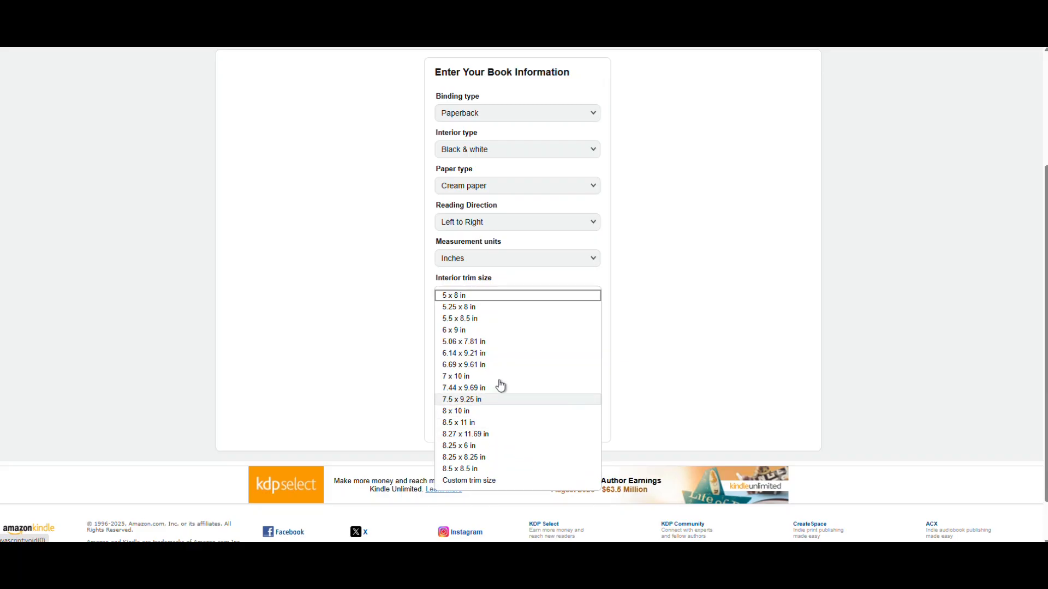
{"action": "scroll", "coordinate": [498, 404], "scroll_direction": "up", "scroll_amount": 1}
{"action": "scroll", "coordinate": [509, 372], "scroll_direction": "down", "scroll_amount": 1}
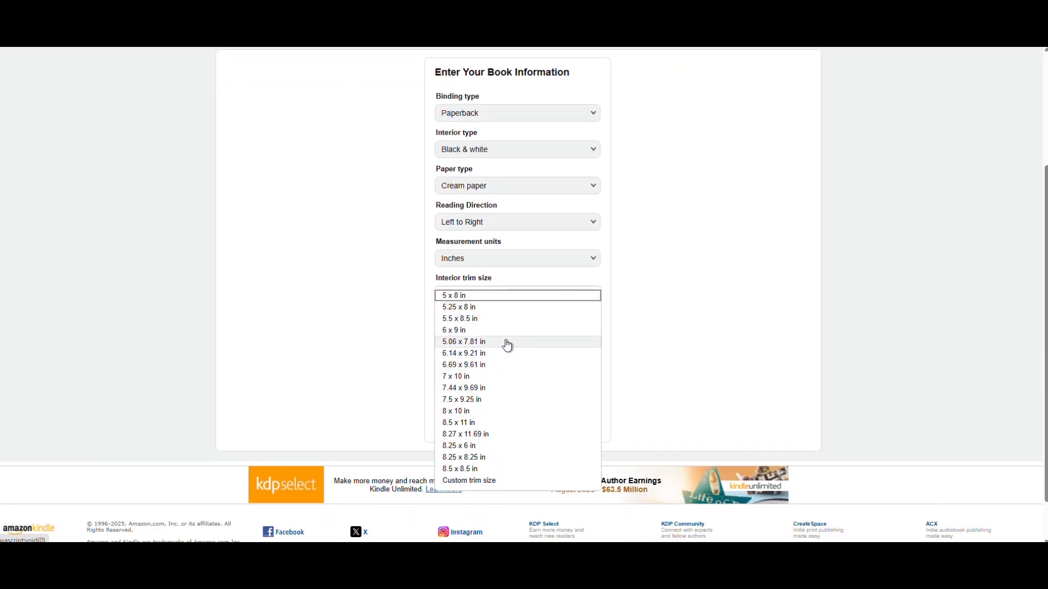
{"action": "left_click", "coordinate": [488, 485]}
{"action": "left_click", "coordinate": [489, 327]}
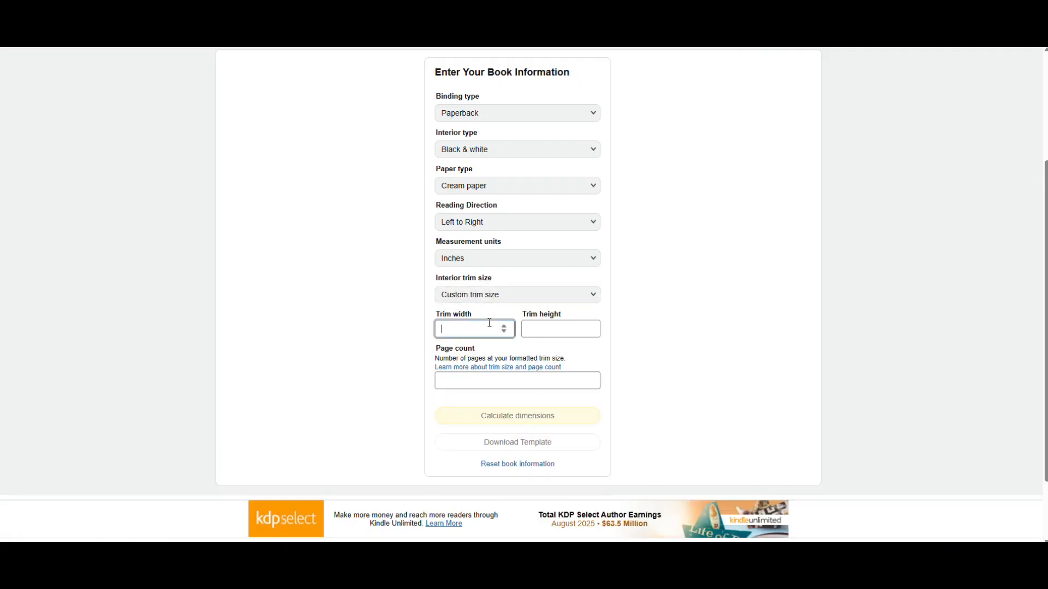
{"action": "type", "text": "2"}
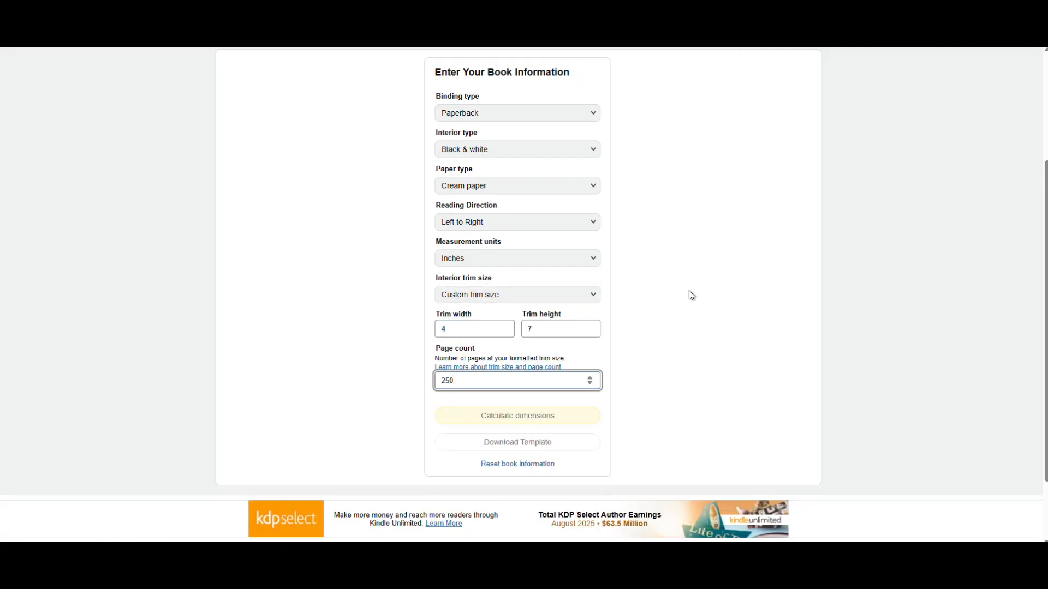
{"action": "type", "text": "50"}
{"action": "left_click", "coordinate": [688, 292]}
{"action": "left_click", "coordinate": [543, 416]}
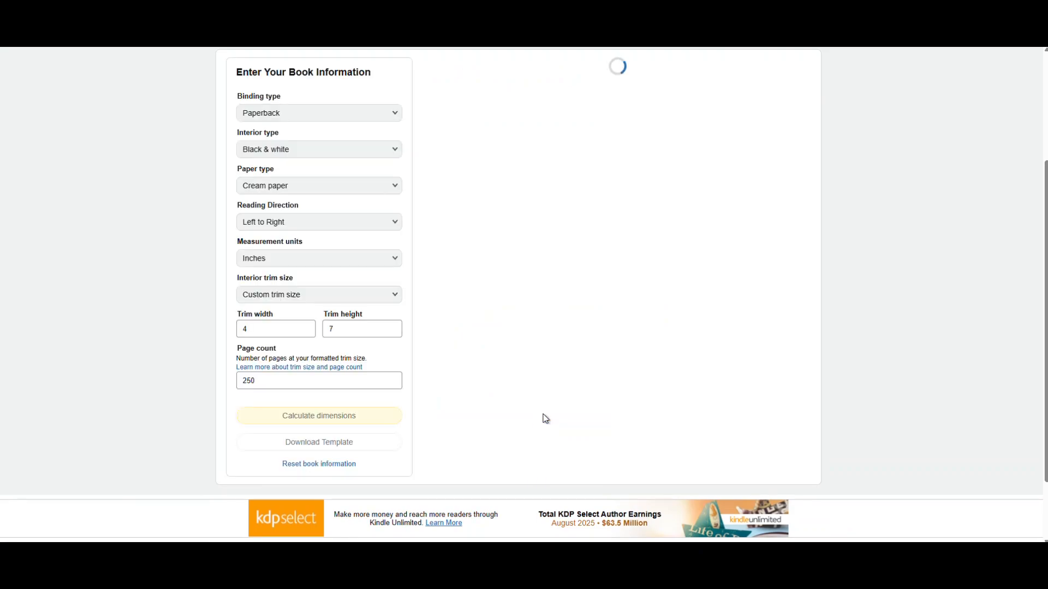
- Download the paperback cover template and extract the zip file into the Downloads folder
{"action": "scroll", "coordinate": [705, 281], "scroll_direction": "up", "scroll_amount": 1}
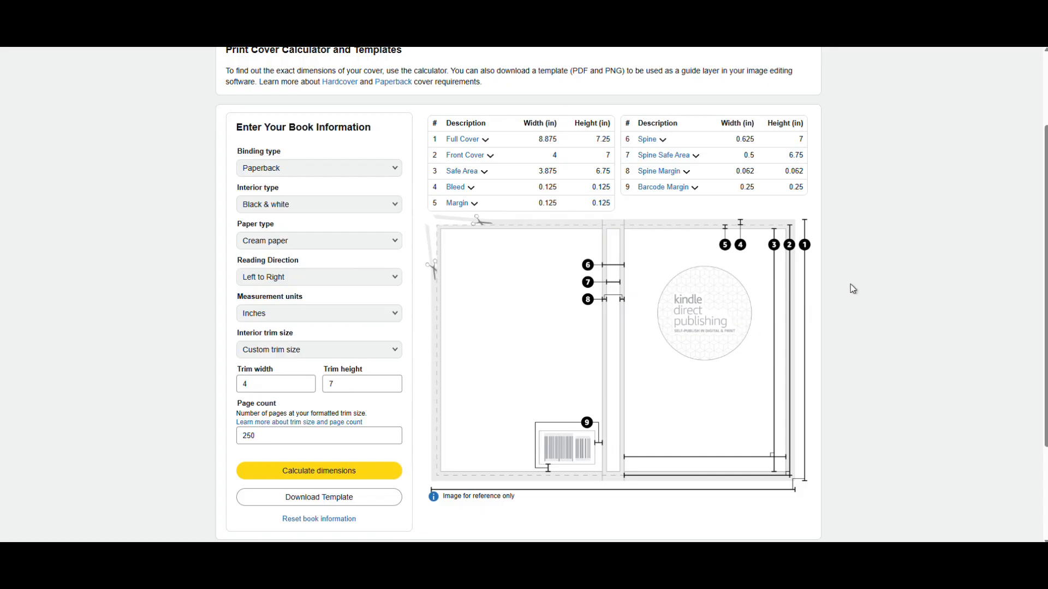
{"action": "scroll", "coordinate": [840, 197], "scroll_direction": "down", "scroll_amount": 2}
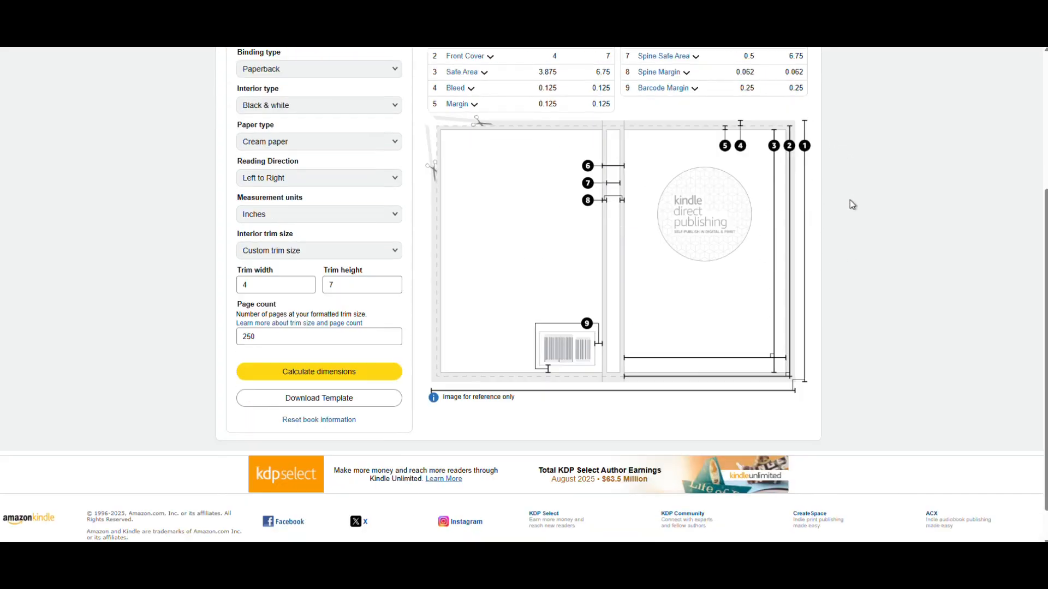
{"action": "left_click", "coordinate": [290, 389]}
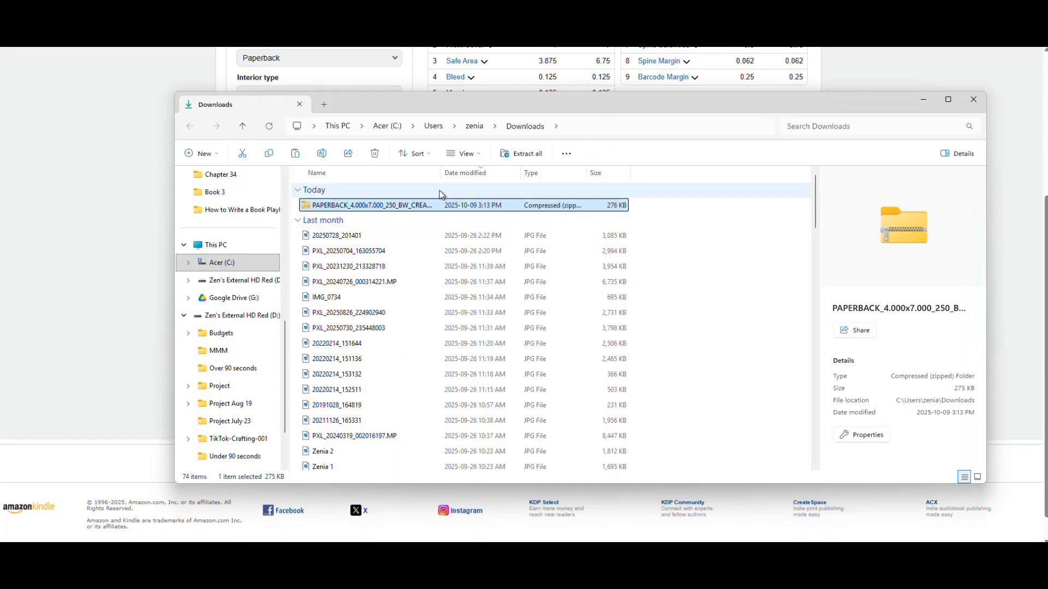
{"action": "left_click", "coordinate": [525, 155]}
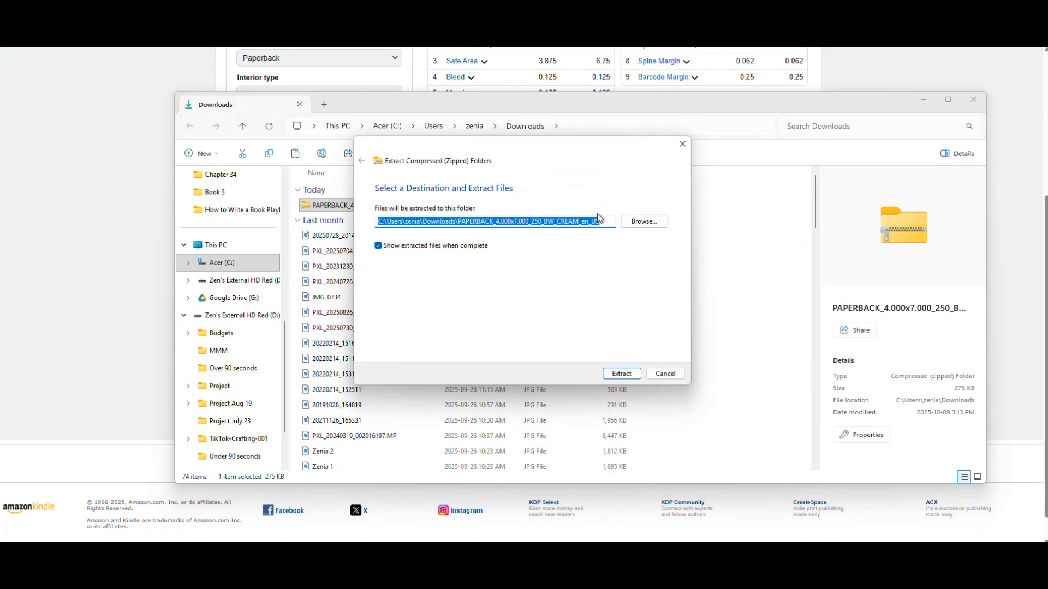
{"action": "left_click", "coordinate": [621, 374]}
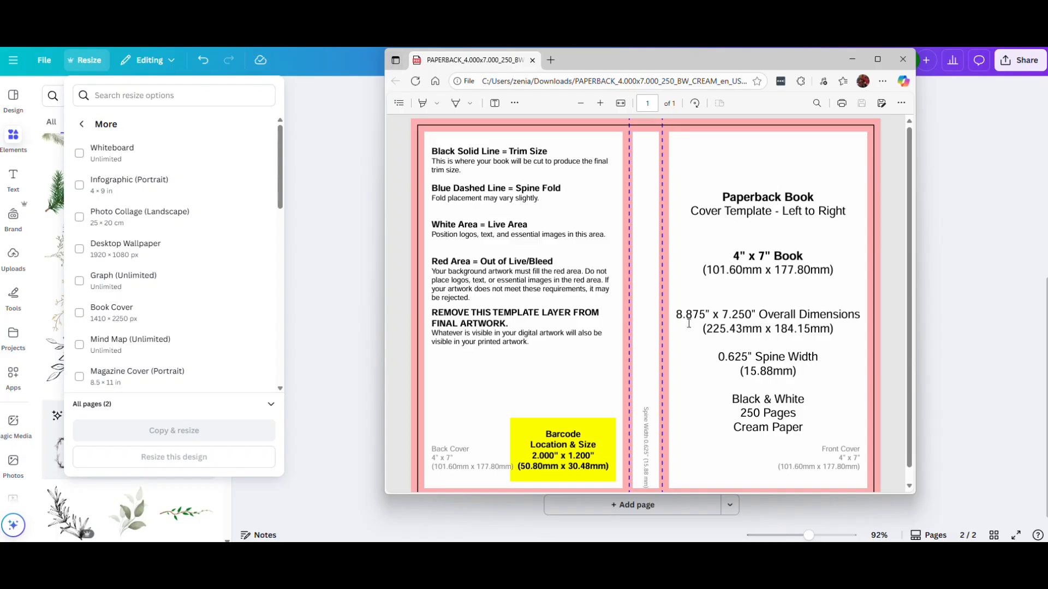
- Highlight the overall dimensions in the template PDF, move its window out of the way and return to the Canva design
{"action": "left_click_drag", "start_coordinate": [677, 316], "coordinate": [856, 317]}
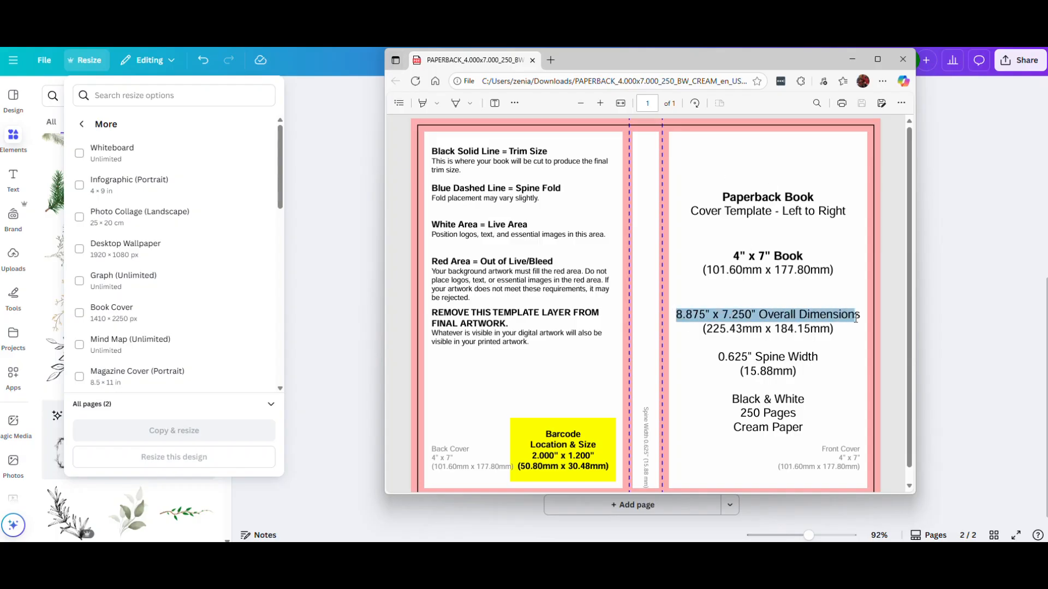
{"action": "left_click_drag", "start_coordinate": [761, 59], "coordinate": [1047, 67]}
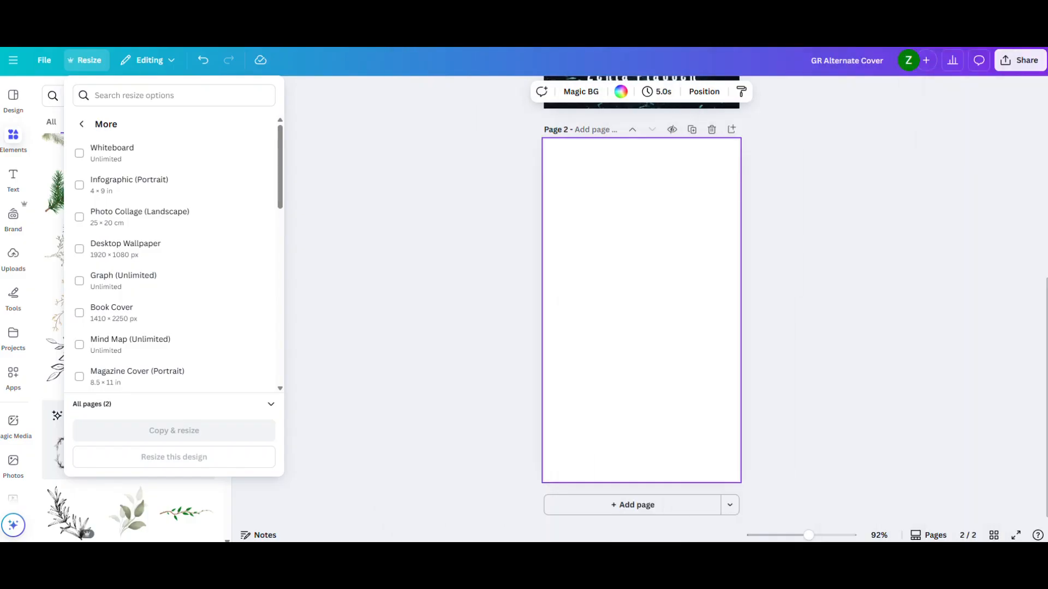
{"action": "left_click", "coordinate": [807, 208]}
{"action": "left_click", "coordinate": [807, 208]}
- Select the blank page 2 and enter a custom resize of 8.875 × 7.25 in
{"action": "scroll", "coordinate": [807, 207], "scroll_direction": "up", "scroll_amount": 6}
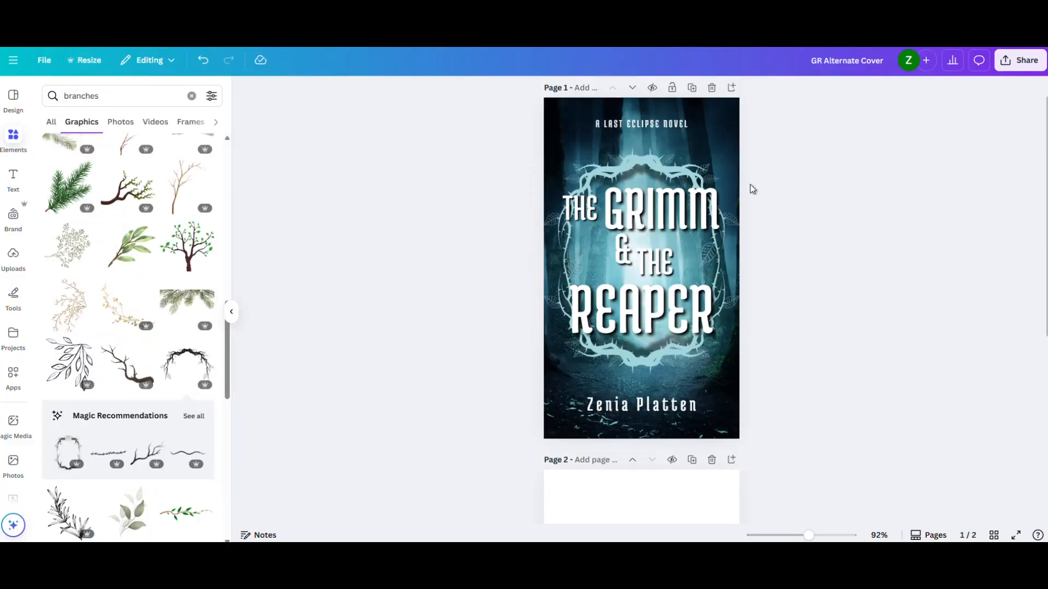
{"action": "scroll", "coordinate": [776, 260], "scroll_direction": "down", "scroll_amount": 6}
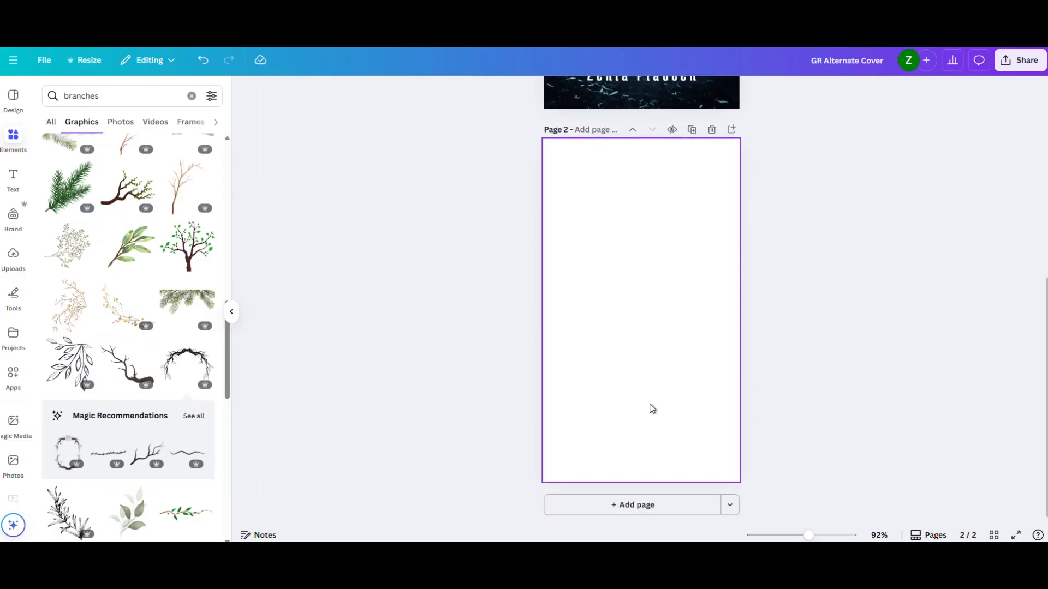
{"action": "left_click", "coordinate": [657, 267]}
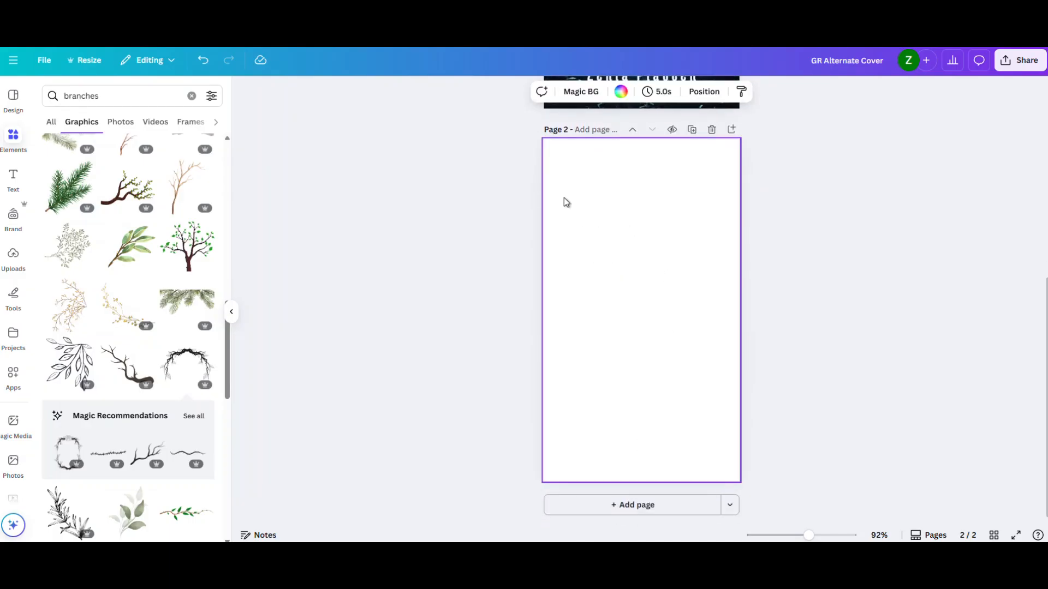
{"action": "left_click", "coordinate": [85, 61]}
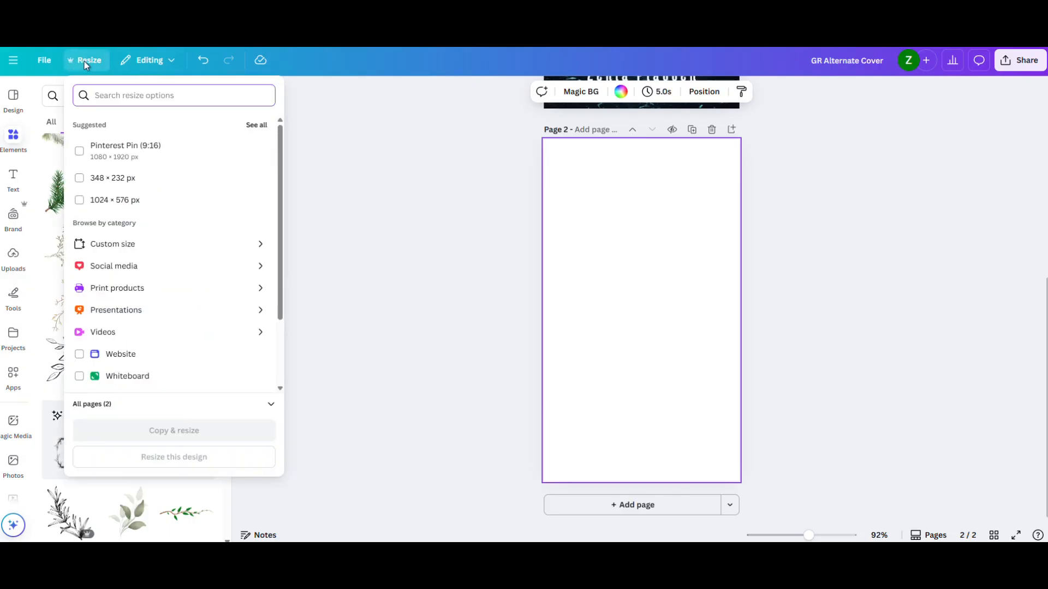
{"action": "left_click", "coordinate": [131, 240]}
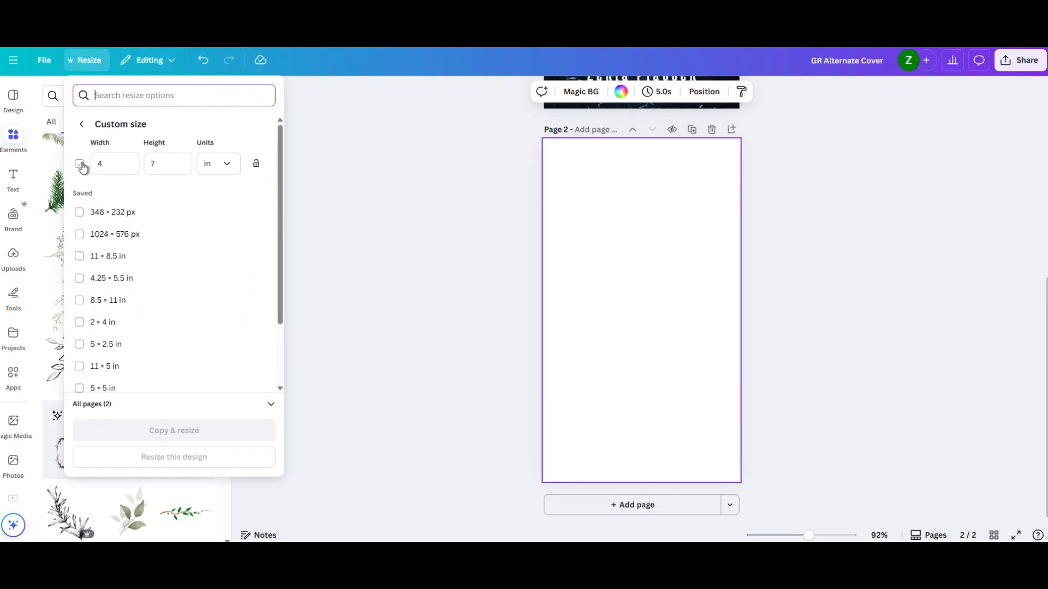
{"action": "left_click", "coordinate": [224, 167]}
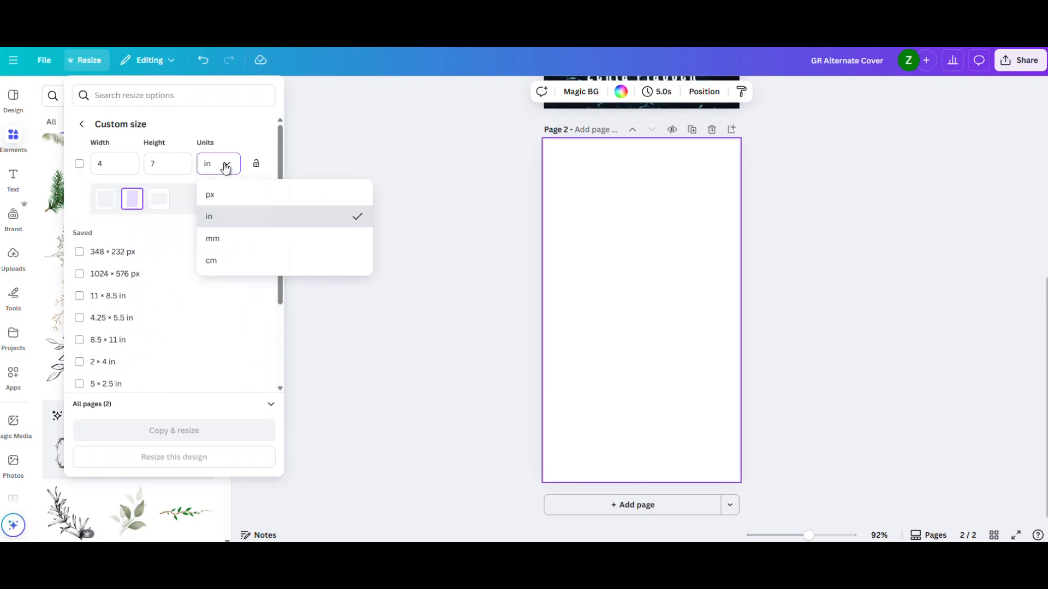
{"action": "left_click", "coordinate": [224, 166]}
{"action": "left_click", "coordinate": [116, 163]}
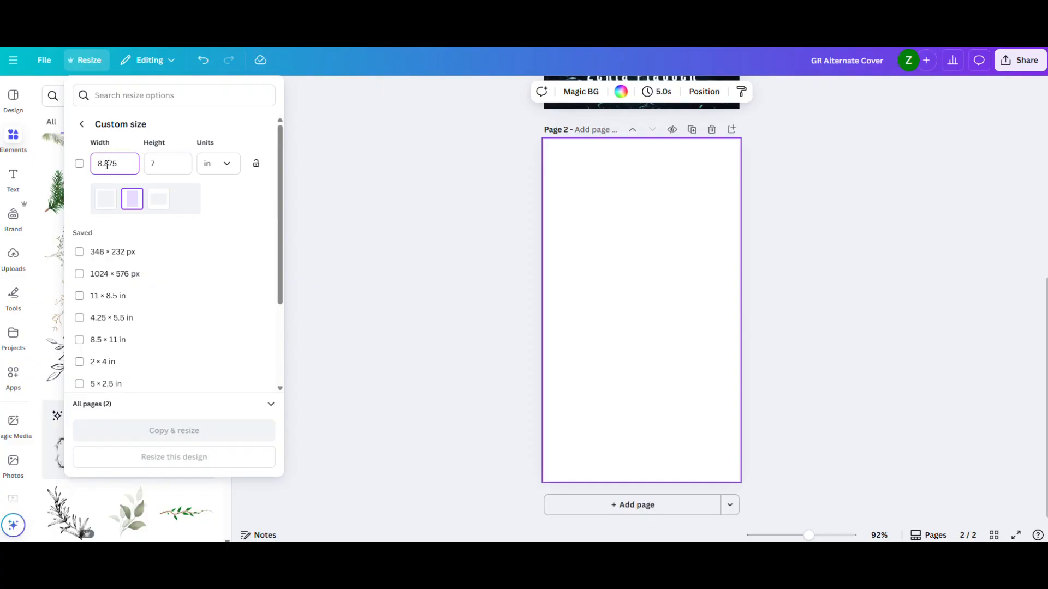
{"action": "type", "text": "8.875"}
{"action": "left_click", "coordinate": [155, 162]}
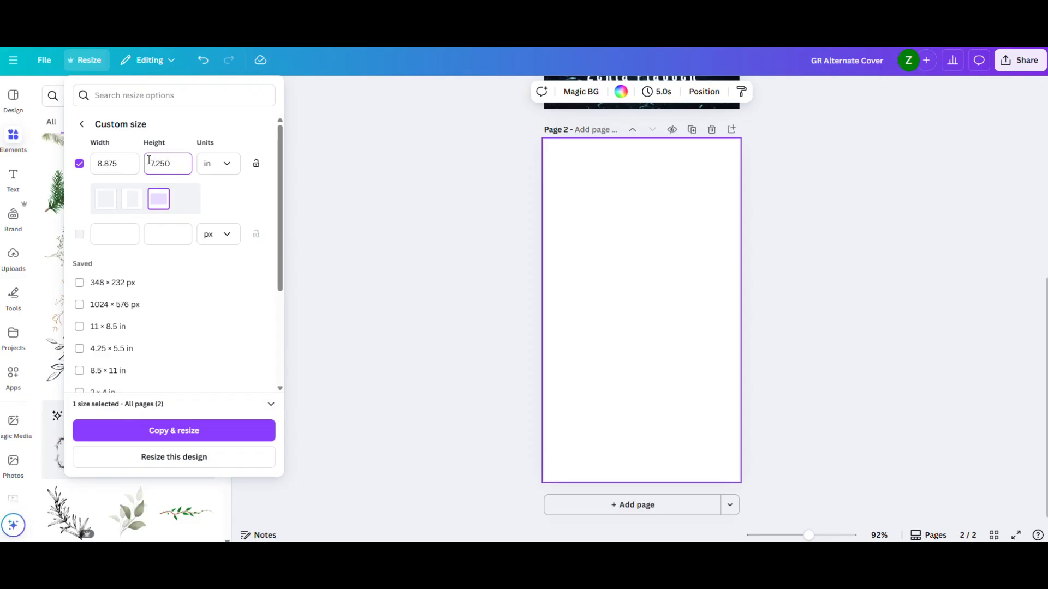
{"action": "left_click", "coordinate": [194, 179]}
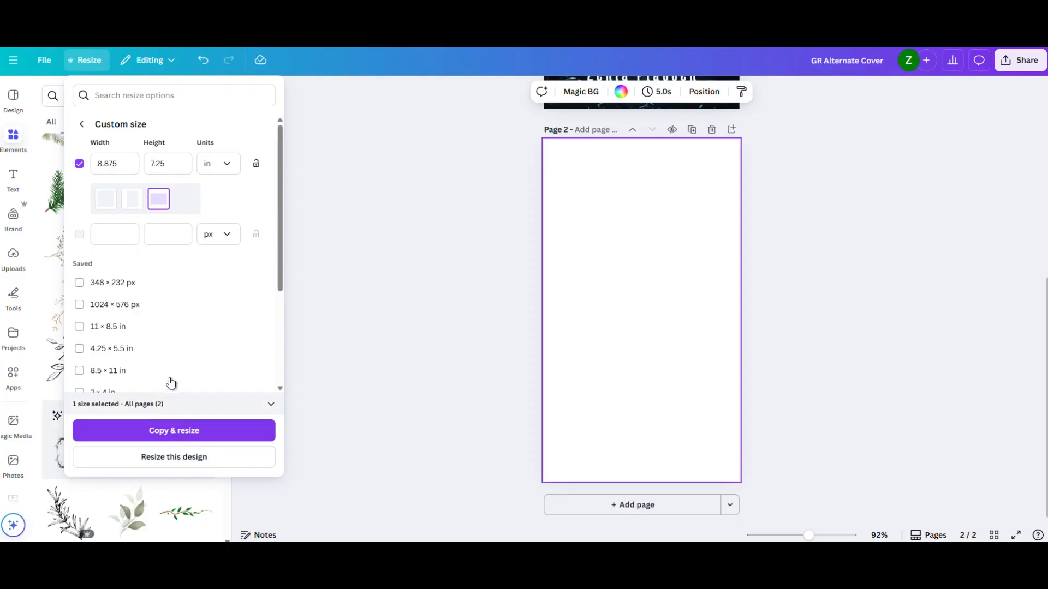
- Limit the resize to page 2 only and apply it to this design without making a copy
{"action": "left_click", "coordinate": [194, 405]}
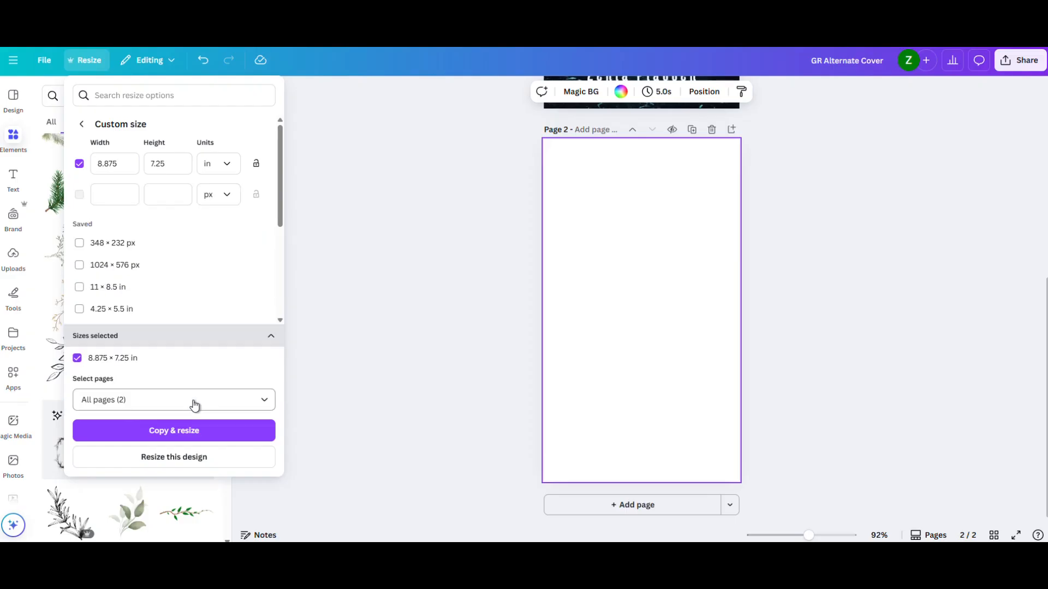
{"action": "left_click", "coordinate": [152, 401]}
{"action": "left_click", "coordinate": [264, 294]}
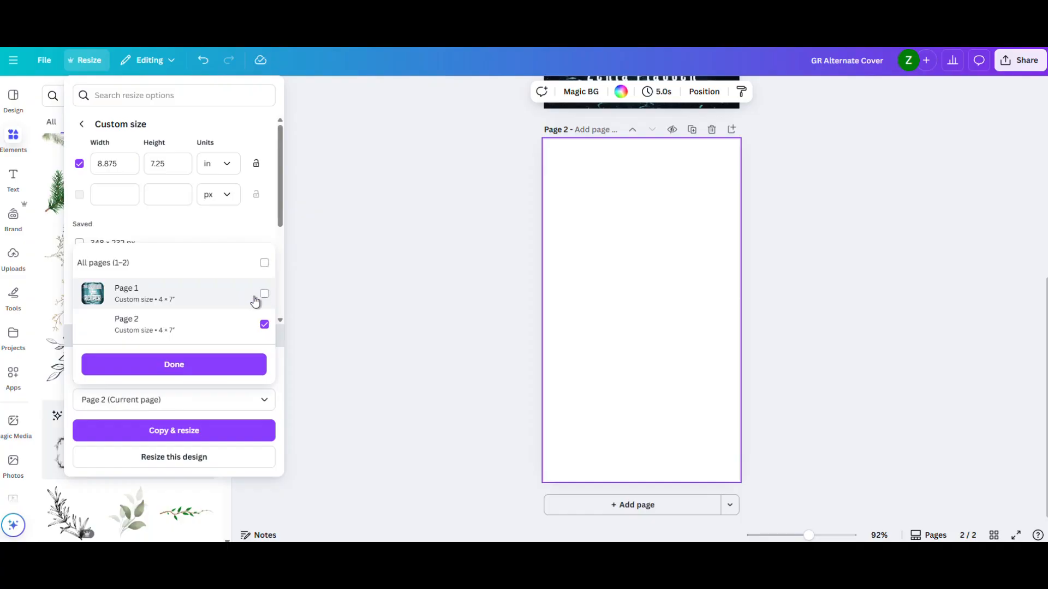
{"action": "left_click", "coordinate": [189, 367]}
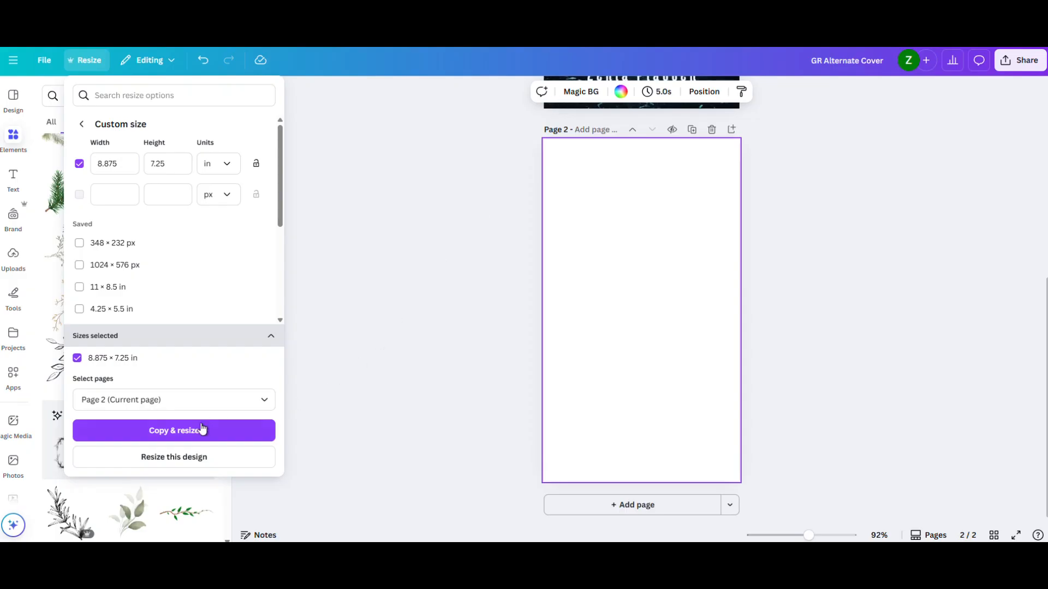
{"action": "left_click", "coordinate": [180, 457]}
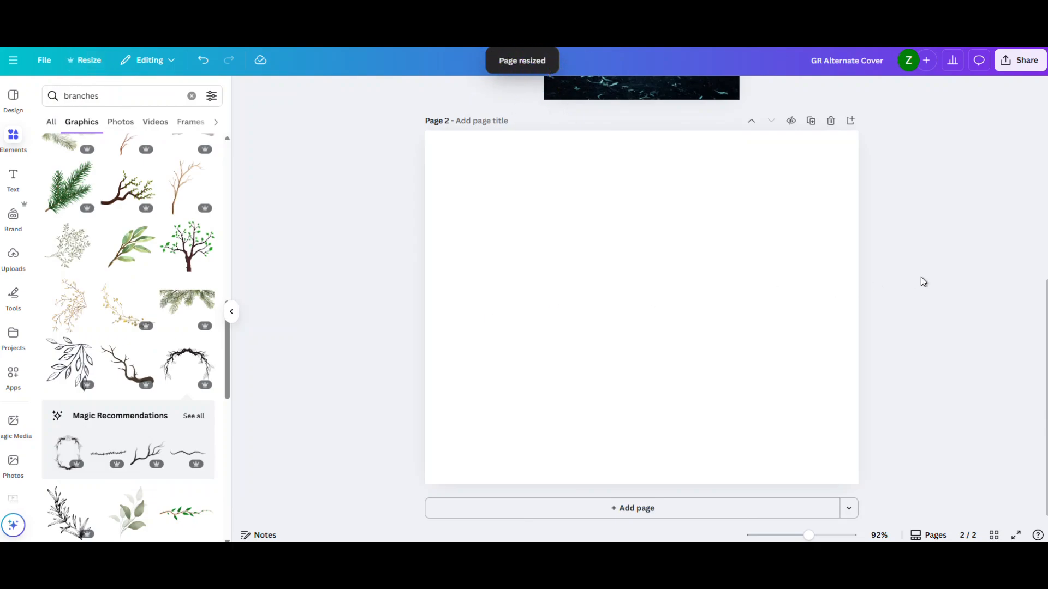
{"action": "scroll", "coordinate": [921, 277], "scroll_direction": "up", "scroll_amount": 3}
{"action": "scroll", "coordinate": [882, 232], "scroll_direction": "up", "scroll_amount": 4}
{"action": "scroll", "coordinate": [868, 253], "scroll_direction": "down", "scroll_amount": 4}
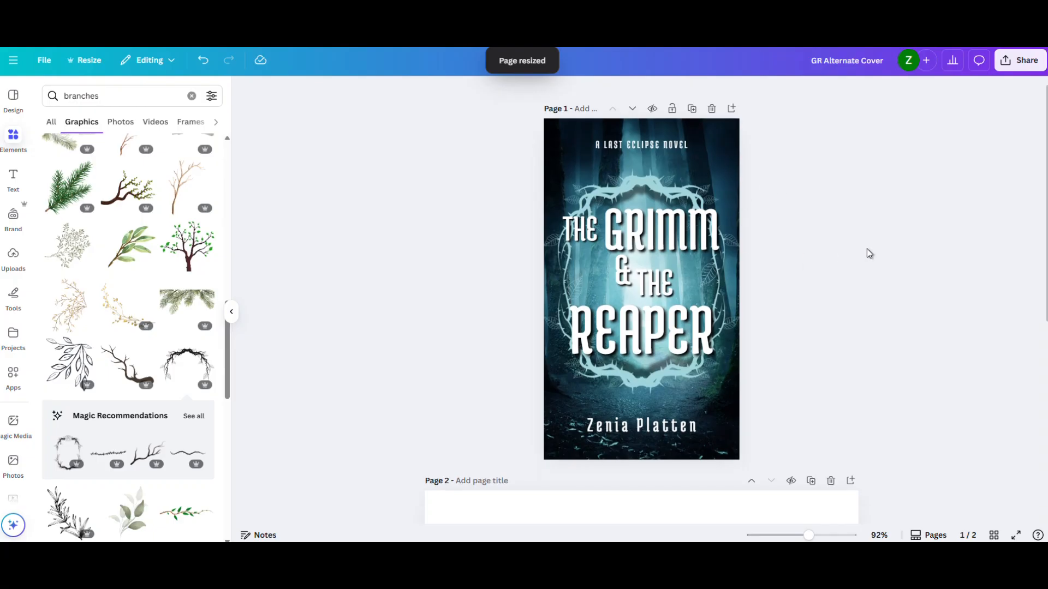
{"action": "scroll", "coordinate": [864, 253], "scroll_direction": "down", "scroll_amount": 3}
{"action": "scroll", "coordinate": [711, 335], "scroll_direction": "up", "scroll_amount": 2}
{"action": "scroll", "coordinate": [711, 335], "scroll_direction": "down", "scroll_amount": 2}
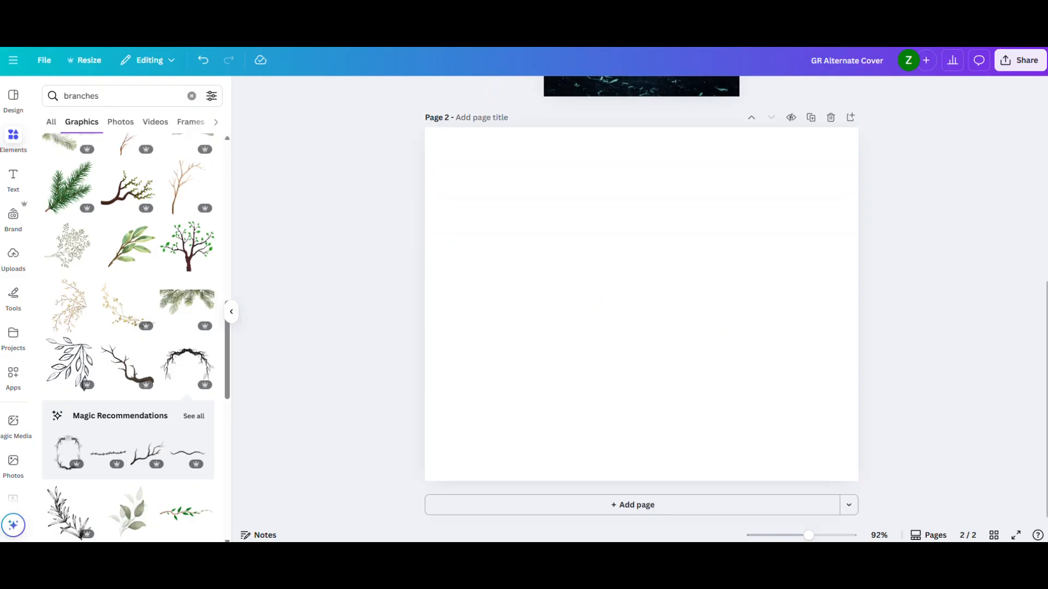
- Place the KDP cover template image on page 2 and scale it to fill the whole page
{"action": "left_click_drag", "start_coordinate": [1037, 251], "coordinate": [517, 160]}
{"action": "left_click_drag", "start_coordinate": [681, 337], "coordinate": [864, 476]}
{"action": "left_click", "coordinate": [919, 299]}
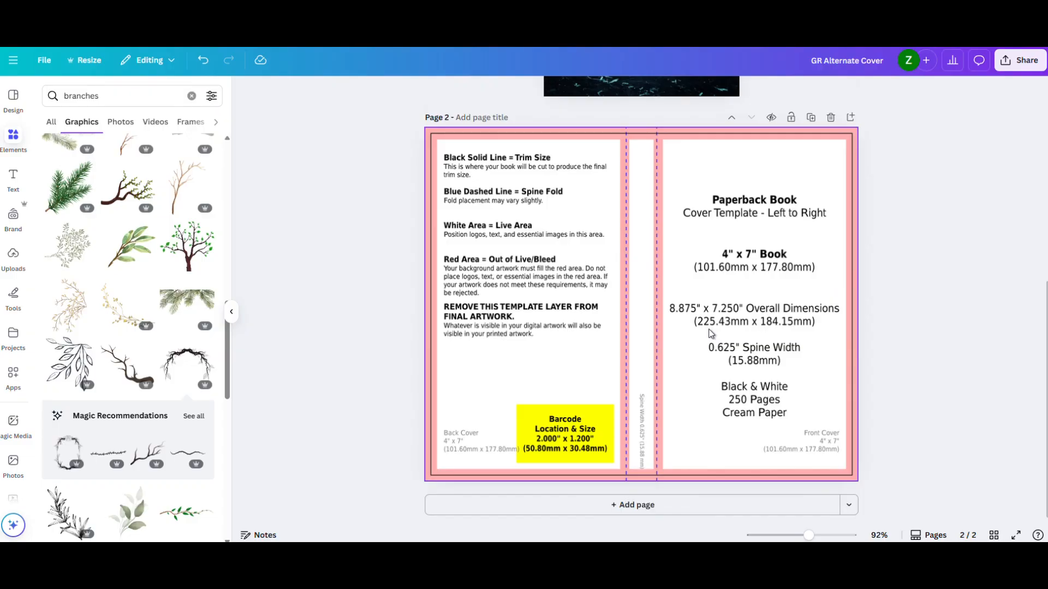
- Set the cover template image's transparency to 26 and deselect it
{"action": "left_click", "coordinate": [669, 267]}
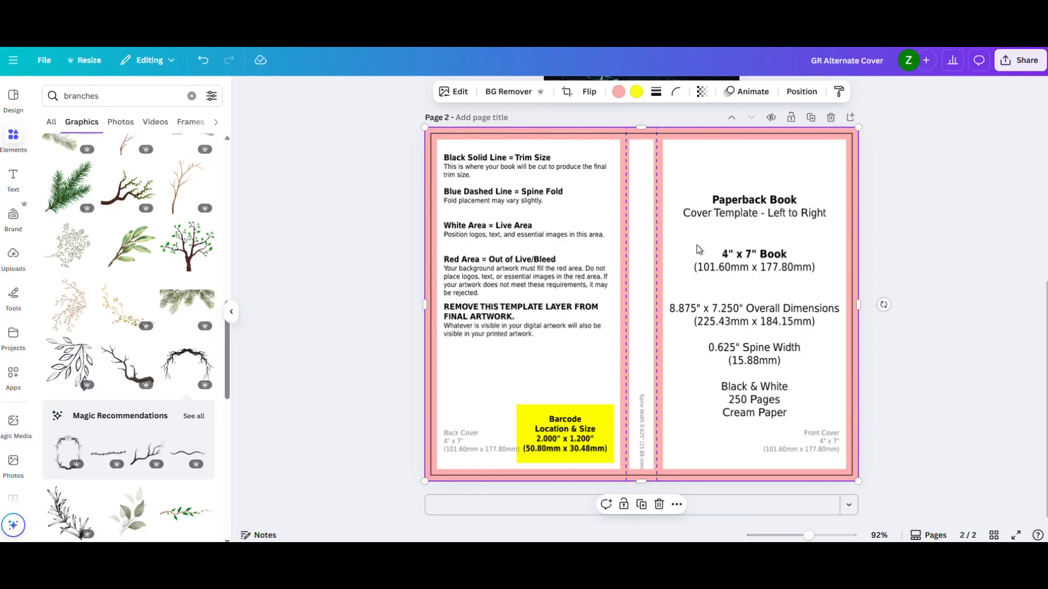
{"action": "left_click", "coordinate": [701, 97]}
{"action": "left_click_drag", "start_coordinate": [728, 136], "coordinate": [669, 144]}
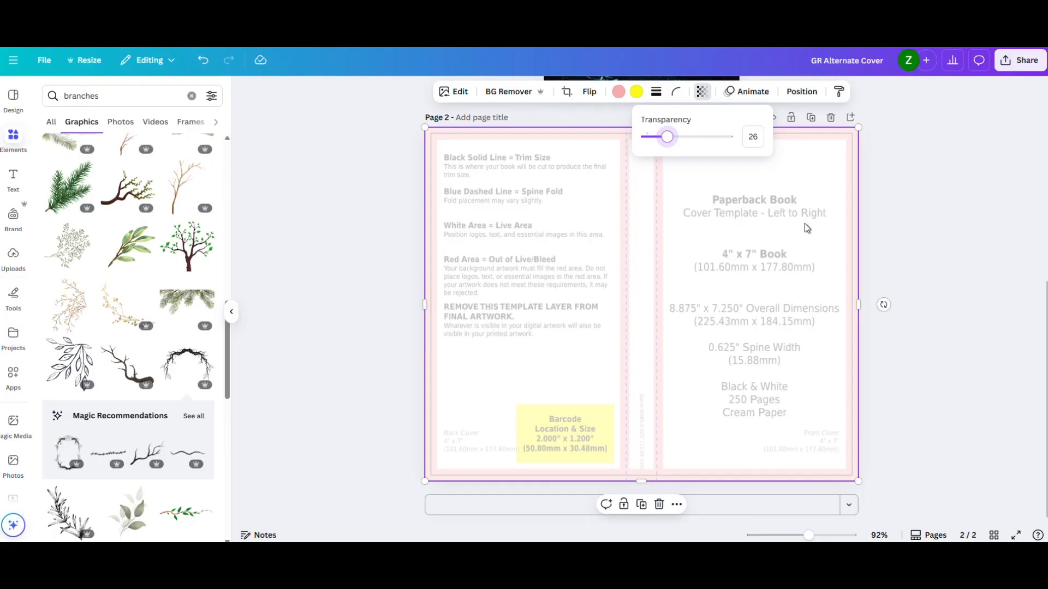
{"action": "left_click", "coordinate": [966, 211]}
{"action": "left_click", "coordinate": [967, 212]}
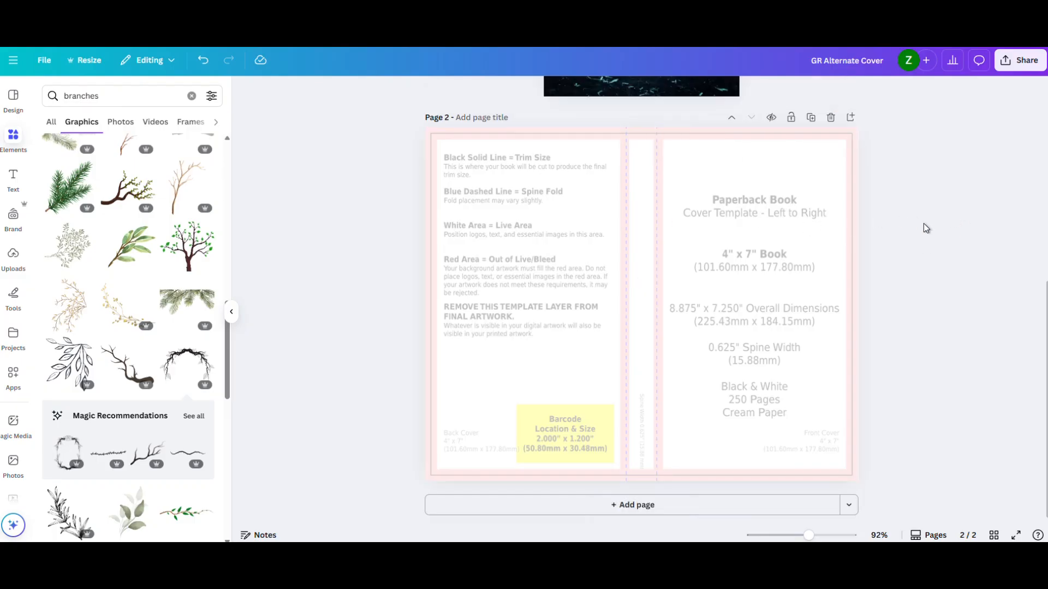
- Copy the title, thorny frame, tagline and author name from page 1 onto the front cover area of page 2
{"action": "scroll", "coordinate": [925, 228], "scroll_direction": "up", "scroll_amount": 6}
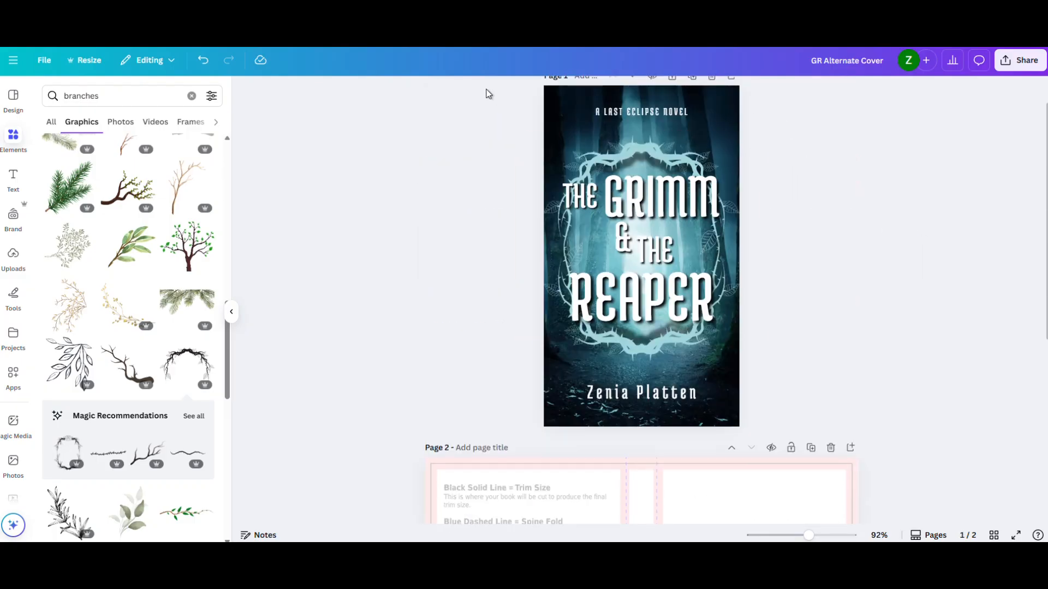
{"action": "left_click_drag", "start_coordinate": [561, 117], "coordinate": [846, 415]}
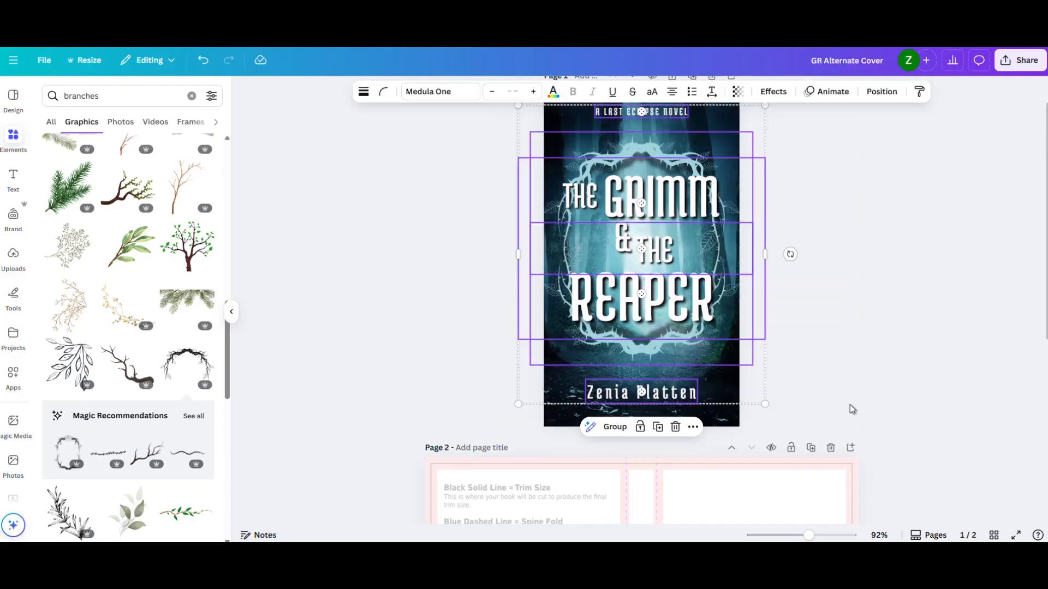
{"action": "scroll", "coordinate": [861, 377], "scroll_direction": "down", "scroll_amount": 2}
{"action": "scroll", "coordinate": [854, 370], "scroll_direction": "down", "scroll_amount": 5}
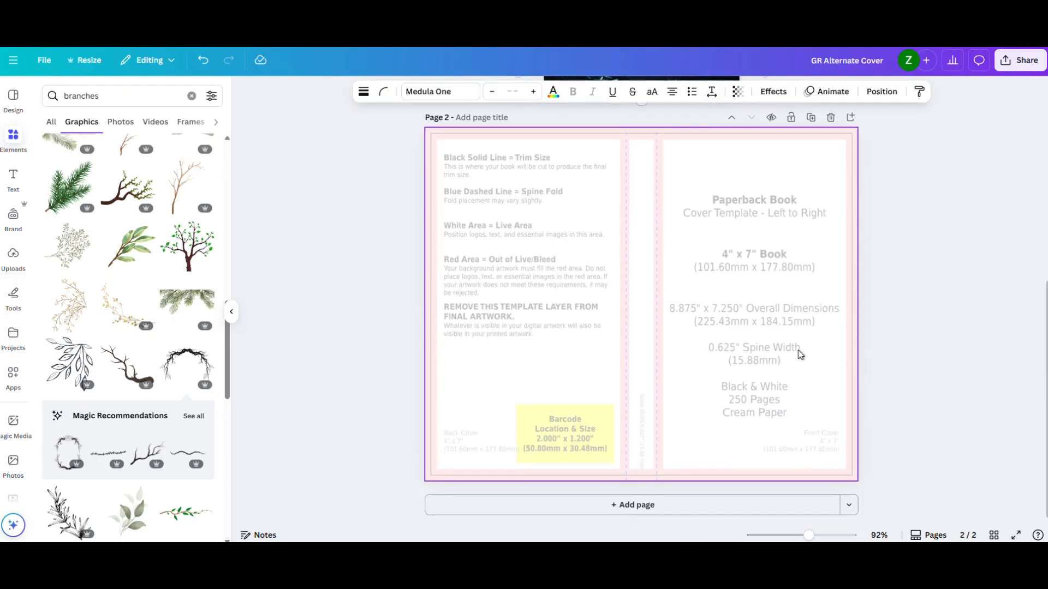
{"action": "left_click", "coordinate": [824, 346]}
{"action": "key", "text": "ctrl+v"}
{"action": "left_click_drag", "start_coordinate": [561, 257], "coordinate": [767, 288]}
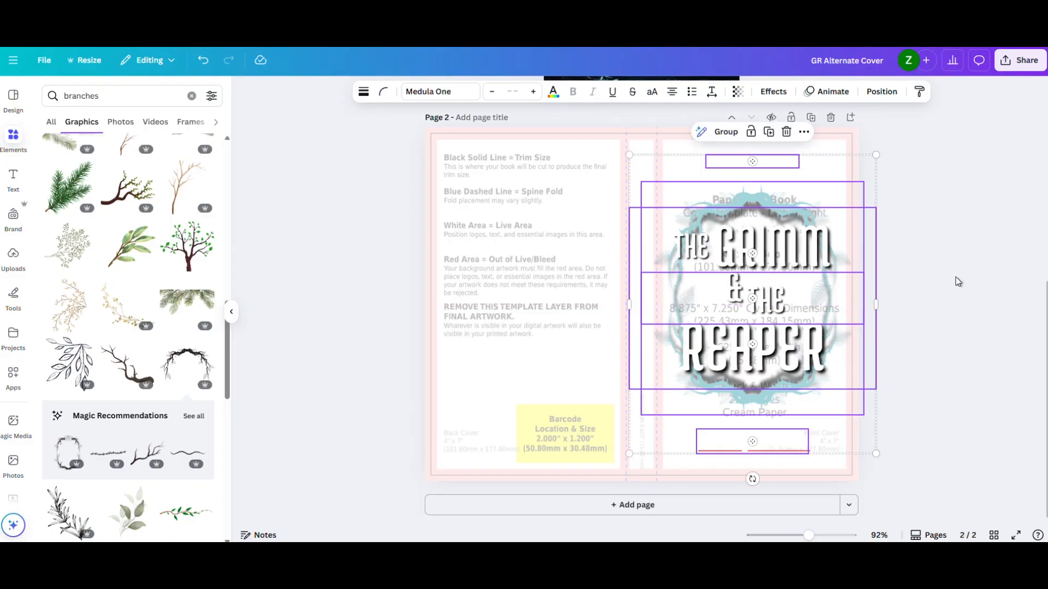
{"action": "left_click", "coordinate": [959, 278]}
- Copy page 1's forest background onto page 2's front cover area and place its layer directly beneath the template
{"action": "scroll", "coordinate": [953, 273], "scroll_direction": "up", "scroll_amount": 2}
{"action": "left_click", "coordinate": [688, 116]}
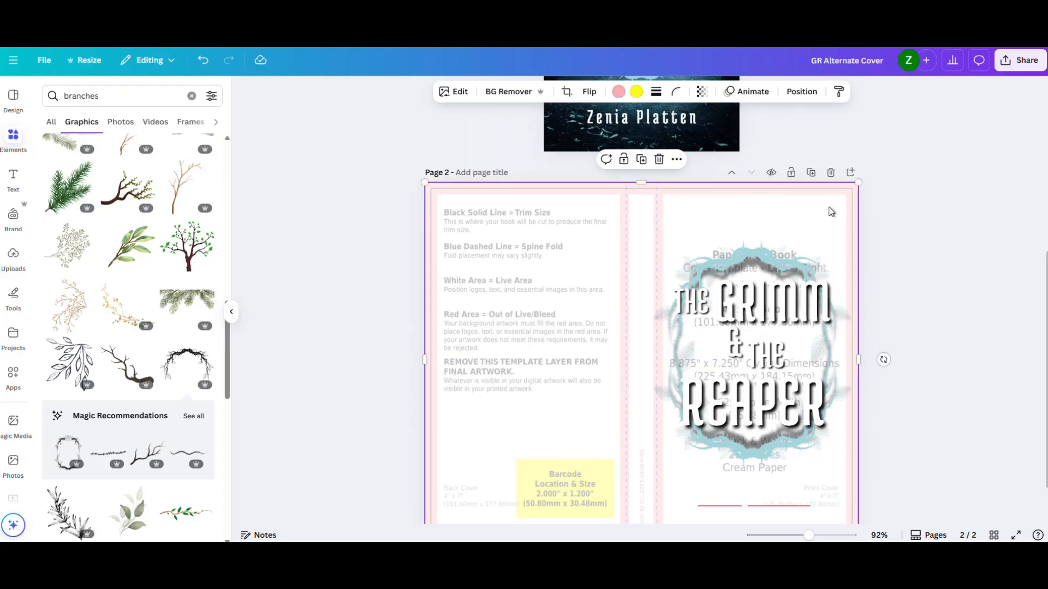
{"action": "key", "text": "ctrl+v"}
{"action": "left_click_drag", "start_coordinate": [526, 297], "coordinate": [746, 291]}
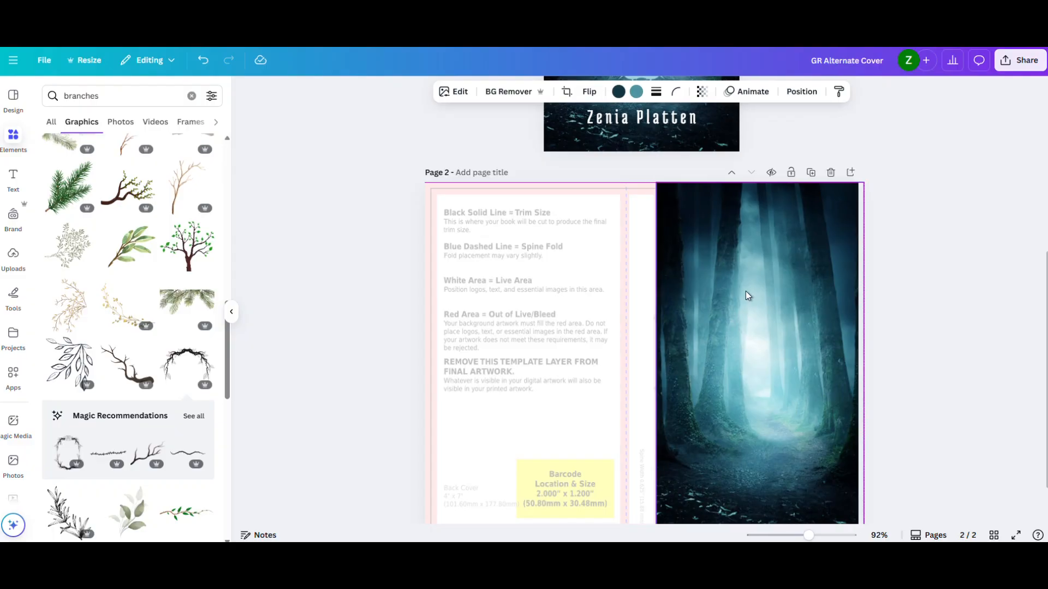
{"action": "left_click", "coordinate": [789, 98]}
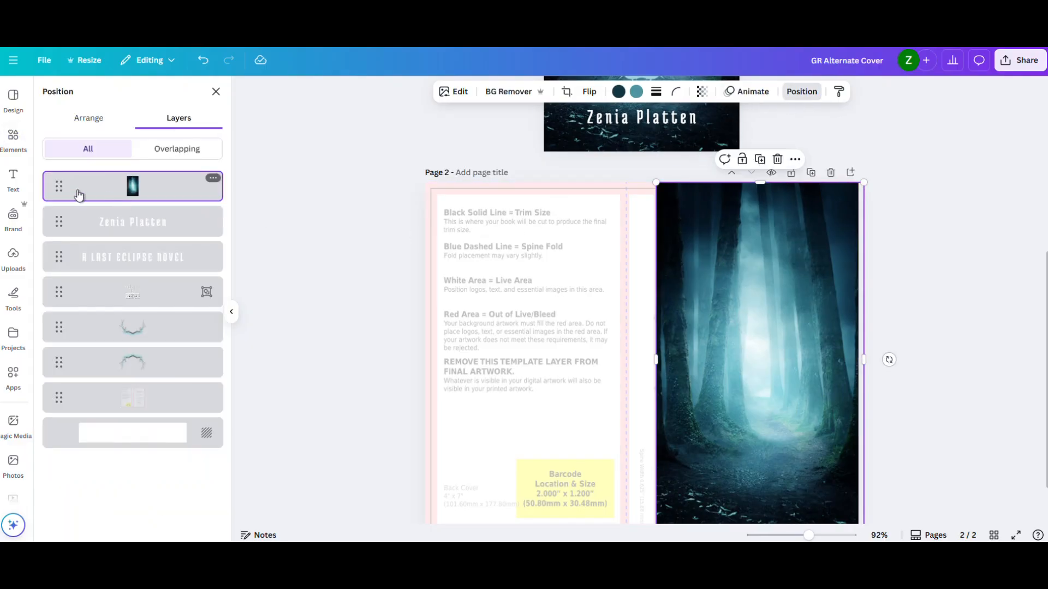
{"action": "left_click_drag", "start_coordinate": [59, 188], "coordinate": [52, 405]}
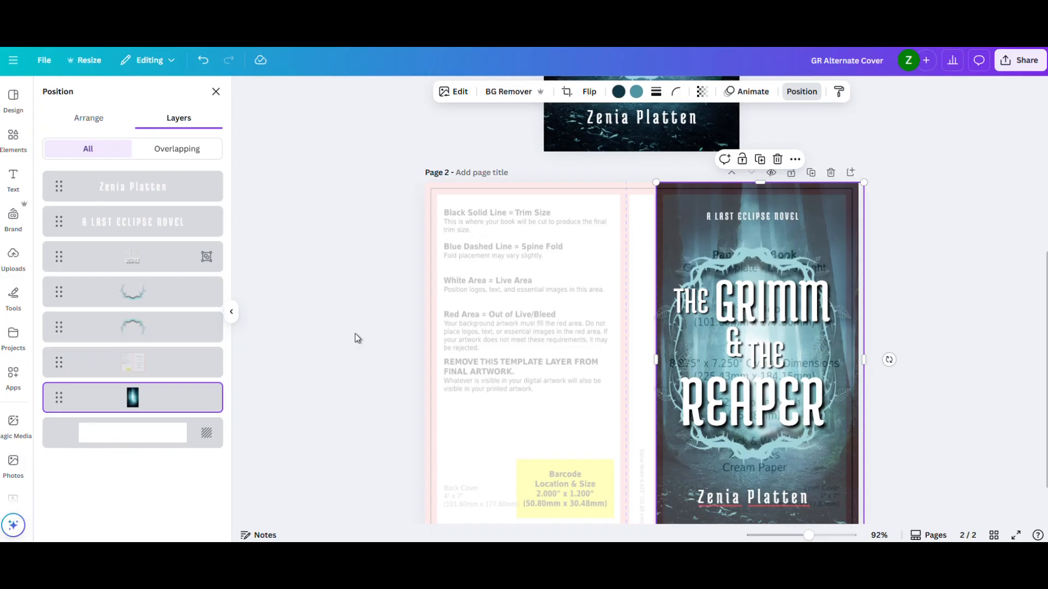
- Select the tagline, title, frame and author name on page 2 together and nudge them slightly right on the front cover
{"action": "scroll", "coordinate": [922, 259], "scroll_direction": "down", "scroll_amount": 1}
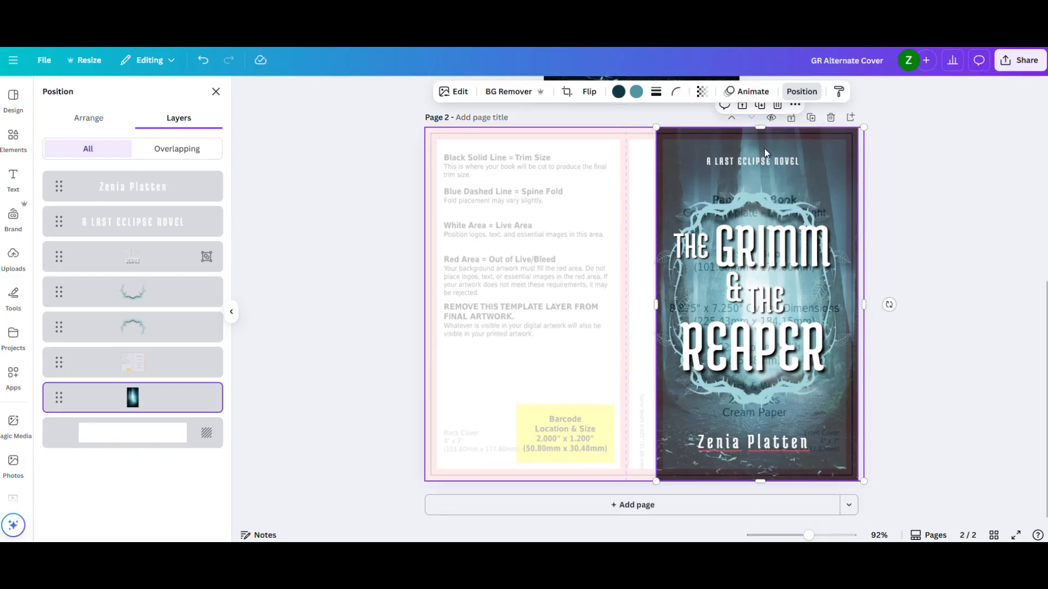
{"action": "left_click", "coordinate": [759, 162]}
{"action": "left_click", "coordinate": [750, 213], "text": "shift"}
{"action": "left_click", "coordinate": [745, 224], "text": "shift"}
{"action": "left_click", "coordinate": [719, 396], "text": "shift"}
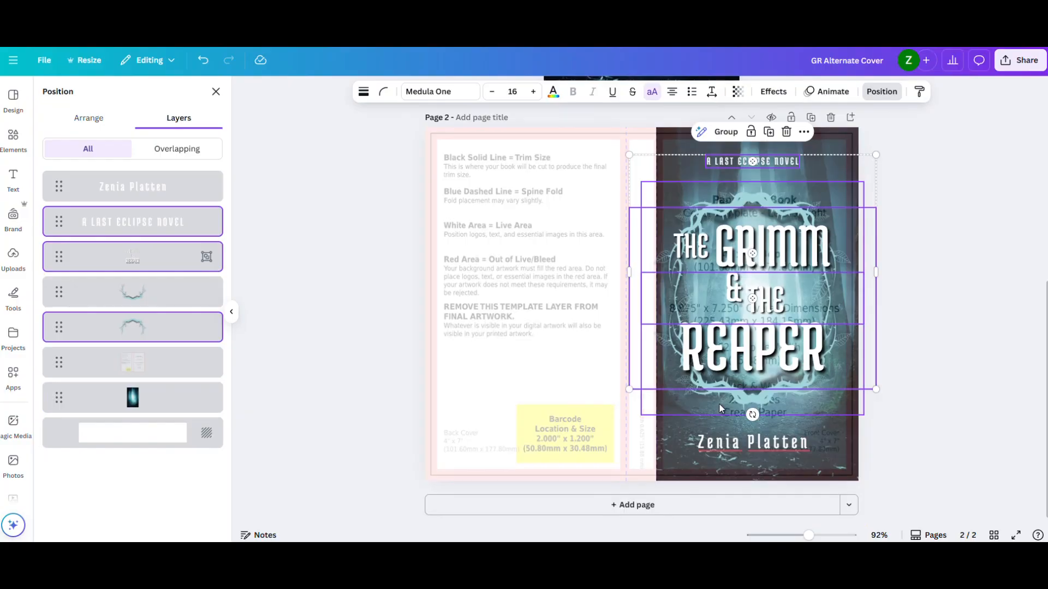
{"action": "left_click", "coordinate": [726, 442], "text": "shift"}
{"action": "left_click_drag", "start_coordinate": [775, 337], "coordinate": [779, 334]}
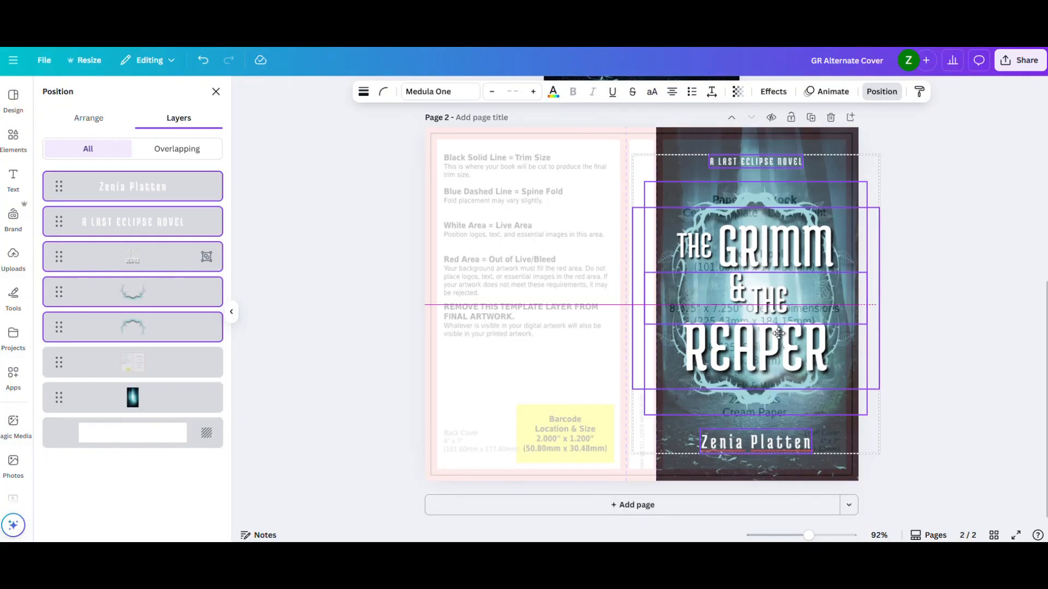
- Move the template layer beneath the forest background, keep it aligned with the page and lock it
{"action": "left_click", "coordinate": [852, 135]}
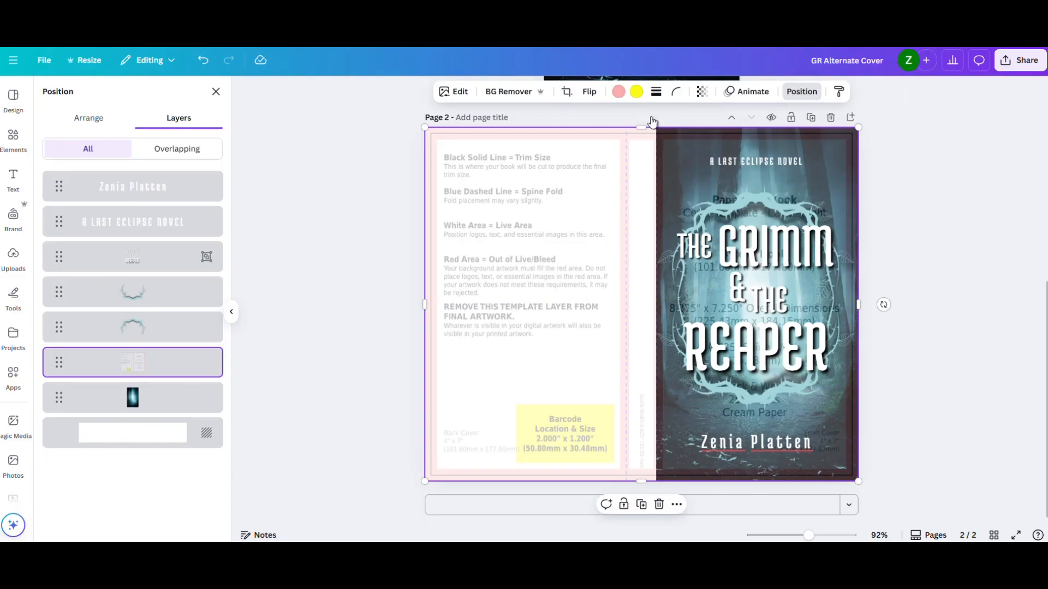
{"action": "left_click_drag", "start_coordinate": [51, 362], "coordinate": [55, 405]}
{"action": "left_click_drag", "start_coordinate": [700, 171], "coordinate": [696, 170]}
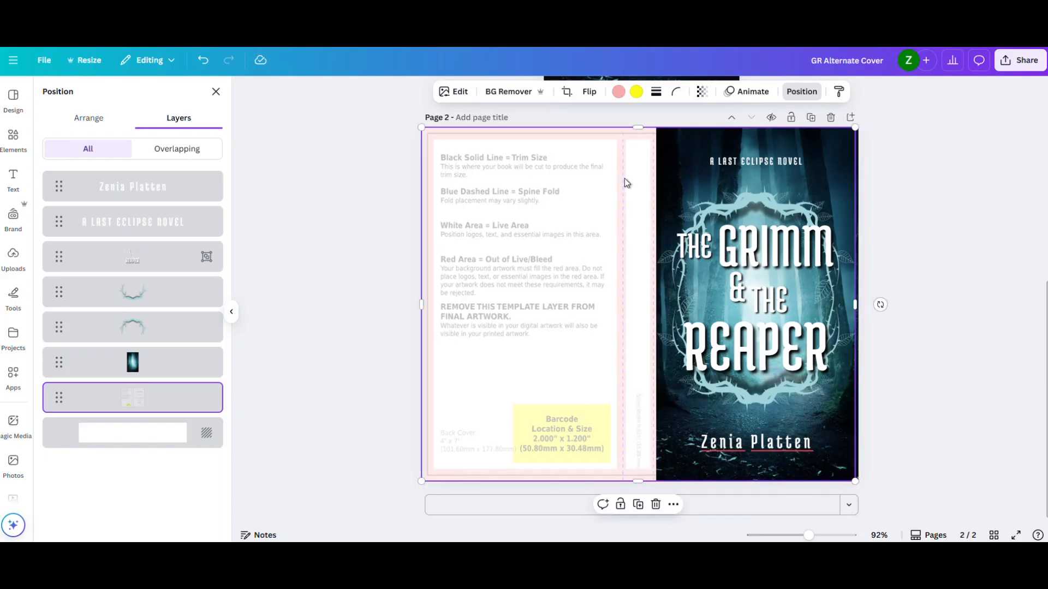
{"action": "key", "text": "ctrl+z"}
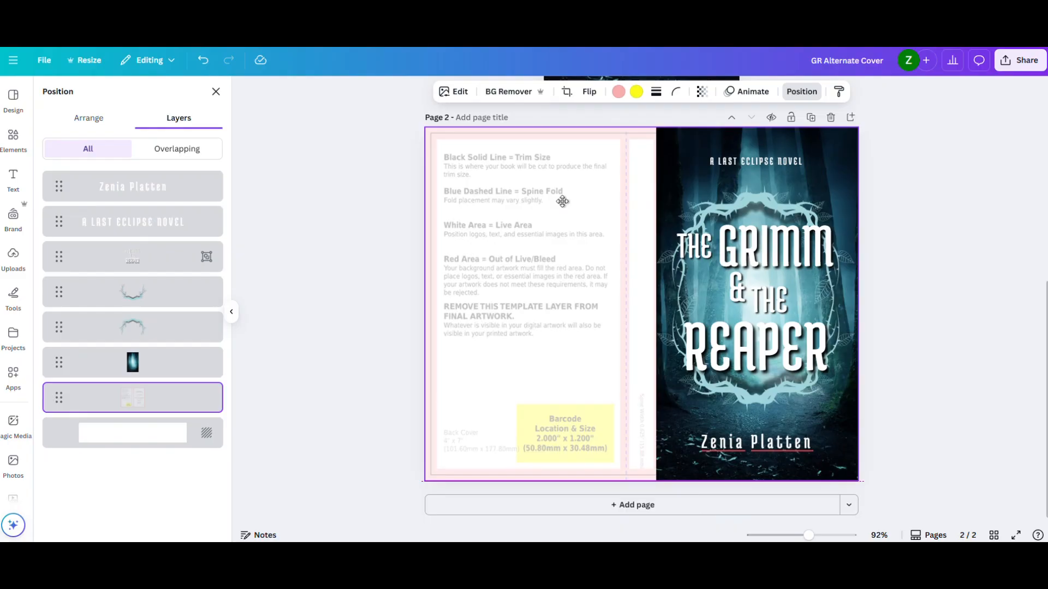
{"action": "left_click", "coordinate": [562, 201]}
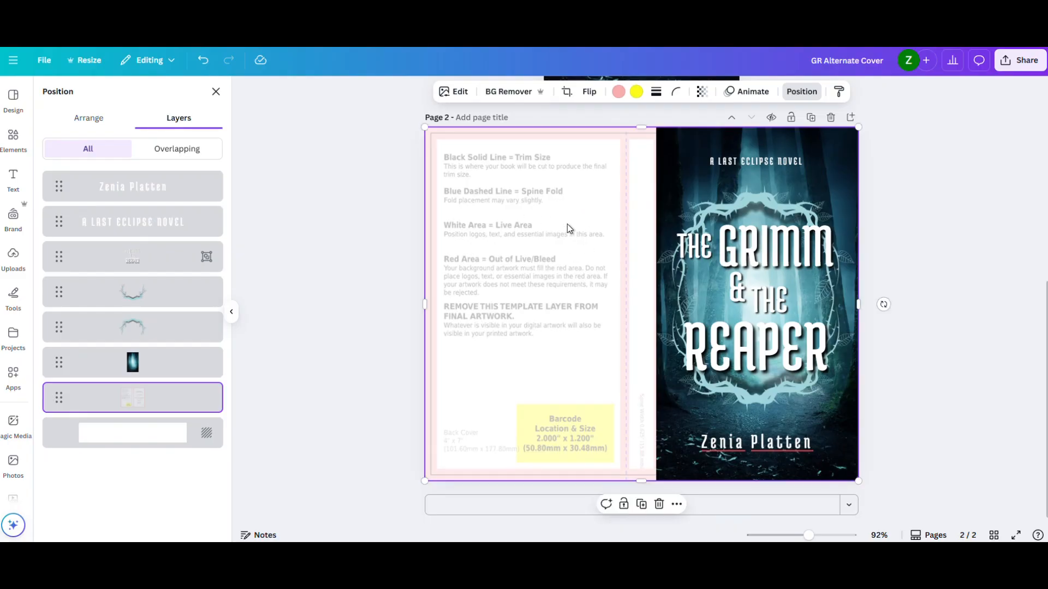
{"action": "left_click", "coordinate": [623, 504]}
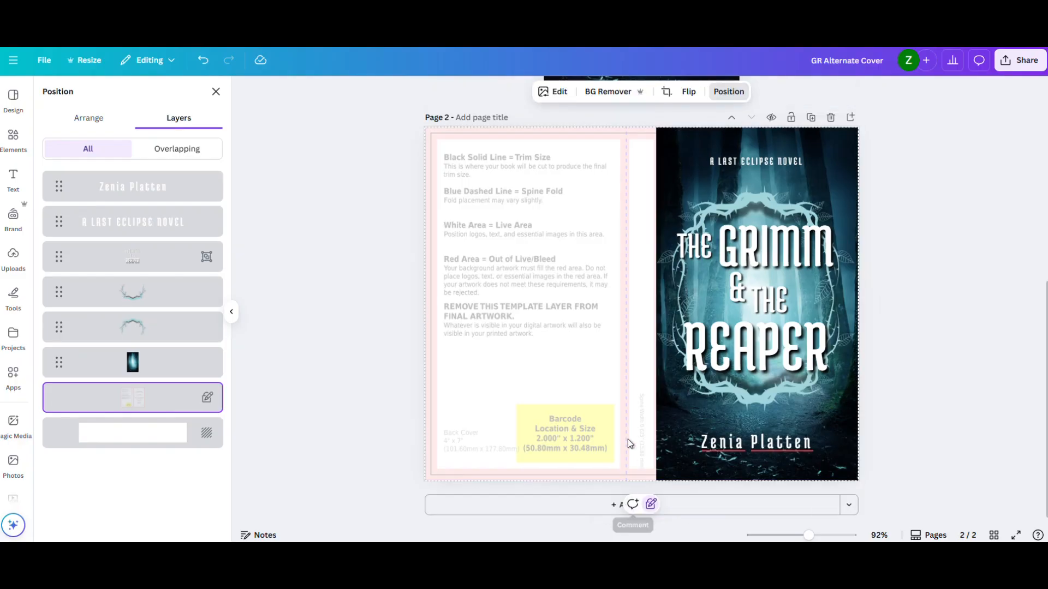
{"action": "left_click_drag", "start_coordinate": [533, 253], "coordinate": [585, 316]}
{"action": "left_click_drag", "start_coordinate": [563, 279], "coordinate": [562, 286]}
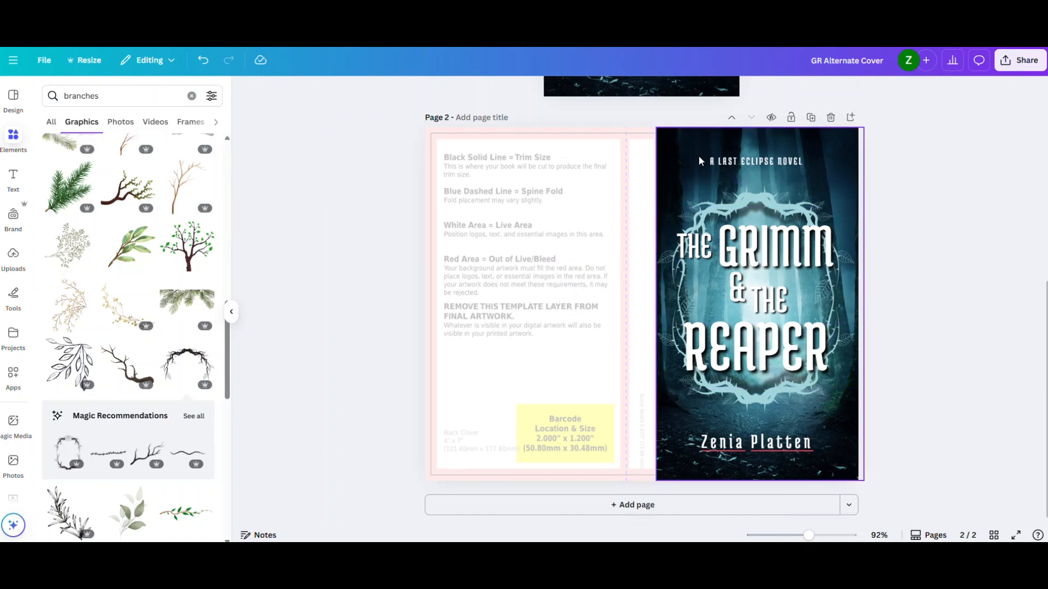
- Nudge the forest background so its left edge meets the template's spine fold and its top meets the page edge
{"action": "left_click", "coordinate": [687, 146]}
{"action": "mouse_move", "coordinate": [689, 147]}
{"action": "left_mouse_down"}
{"action": "mouse_move", "coordinate": [711, 146]}
{"action": "mouse_move", "coordinate": [690, 148]}
{"action": "left_mouse_up"}
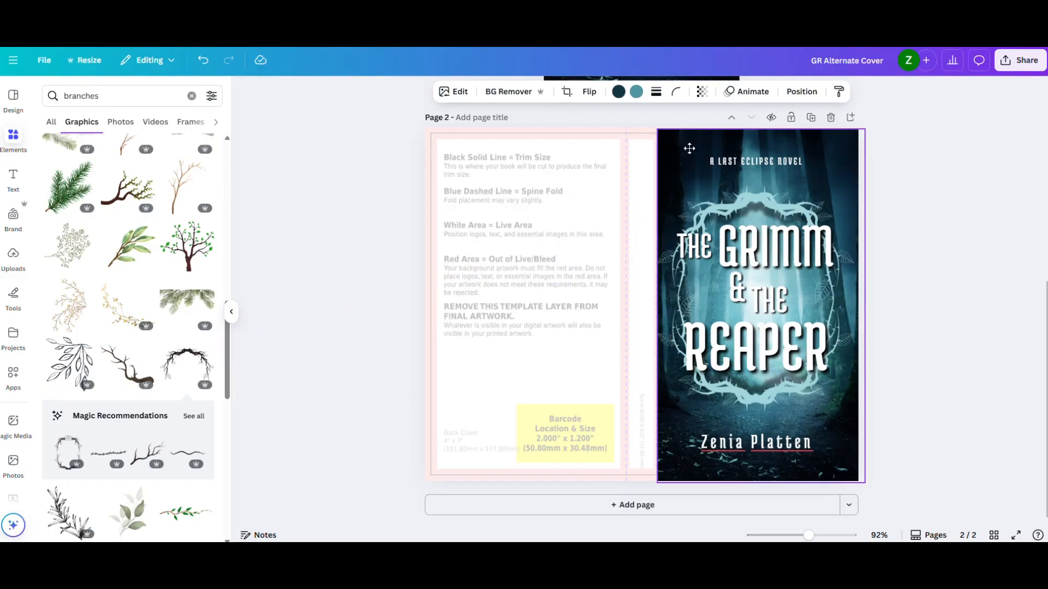
{"action": "left_click_drag", "start_coordinate": [688, 149], "coordinate": [689, 146]}
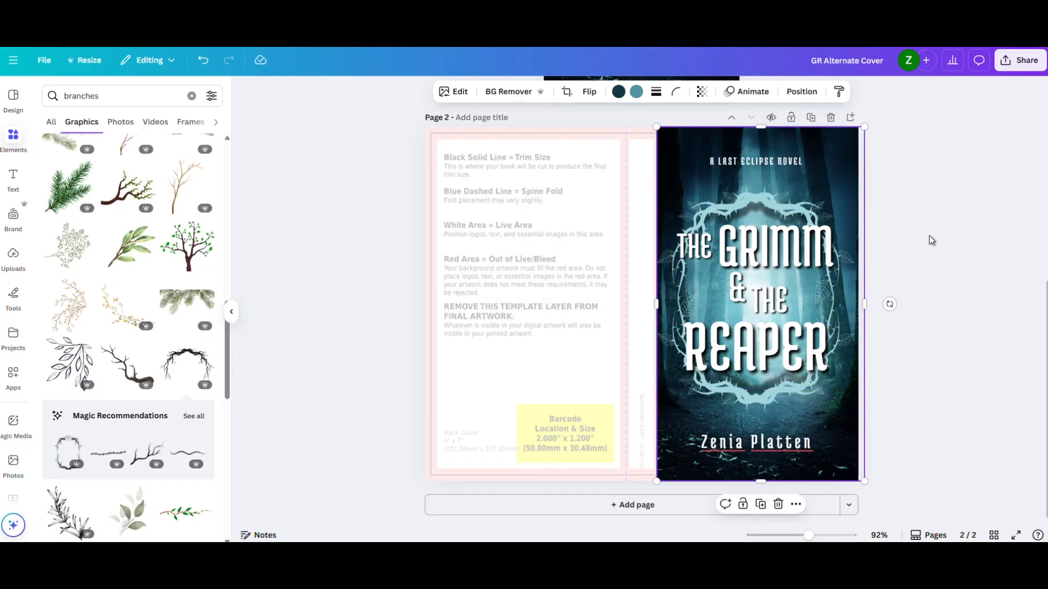
- Select the title and thorny frame together and shift them slightly right on the front cover
{"action": "left_click_drag", "start_coordinate": [904, 221], "coordinate": [754, 349]}
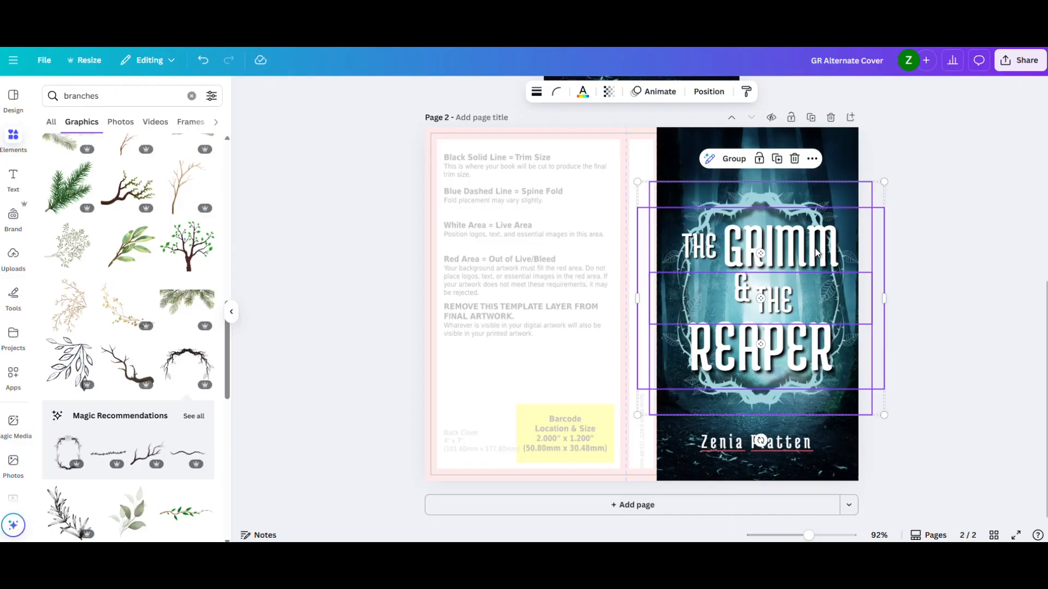
{"action": "left_click_drag", "start_coordinate": [815, 249], "coordinate": [815, 248]}
{"action": "left_click", "coordinate": [963, 226]}
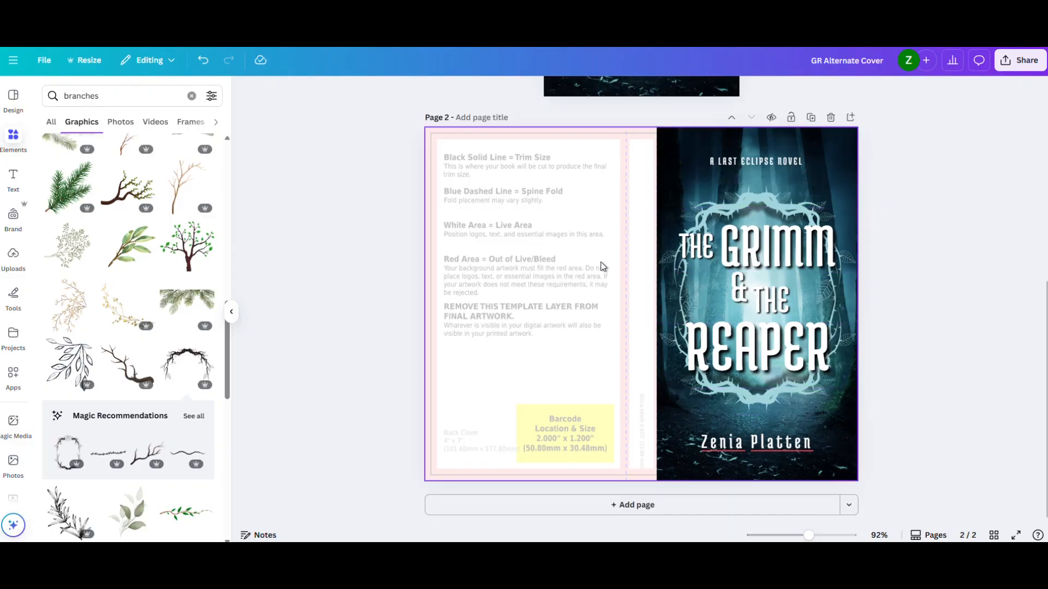
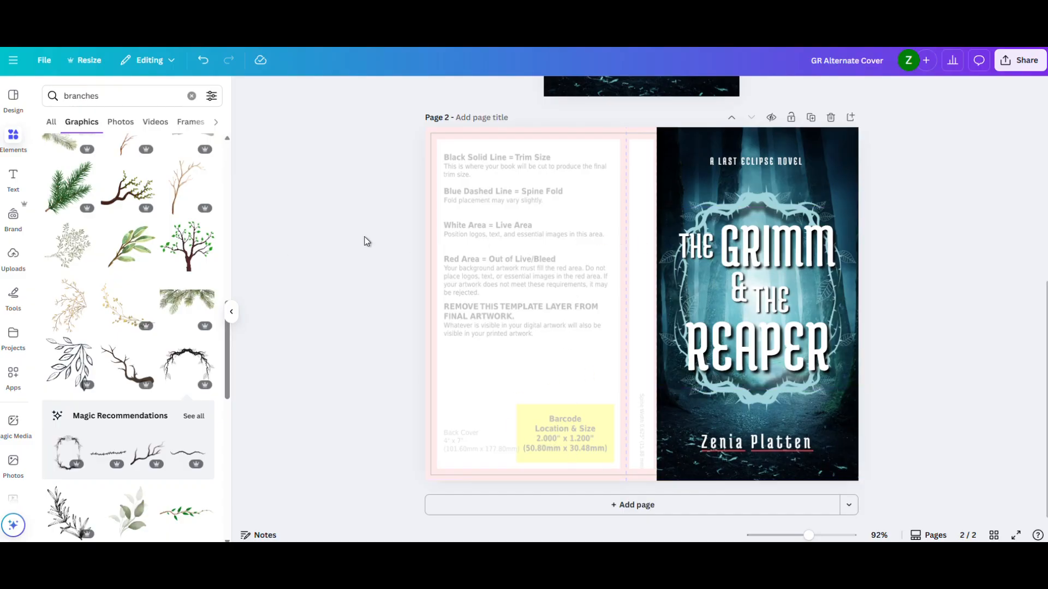
- Paste the square shape onto page 2 and stretch it to cover the whole back cover and spine
{"action": "key", "text": "ctrl+v"}
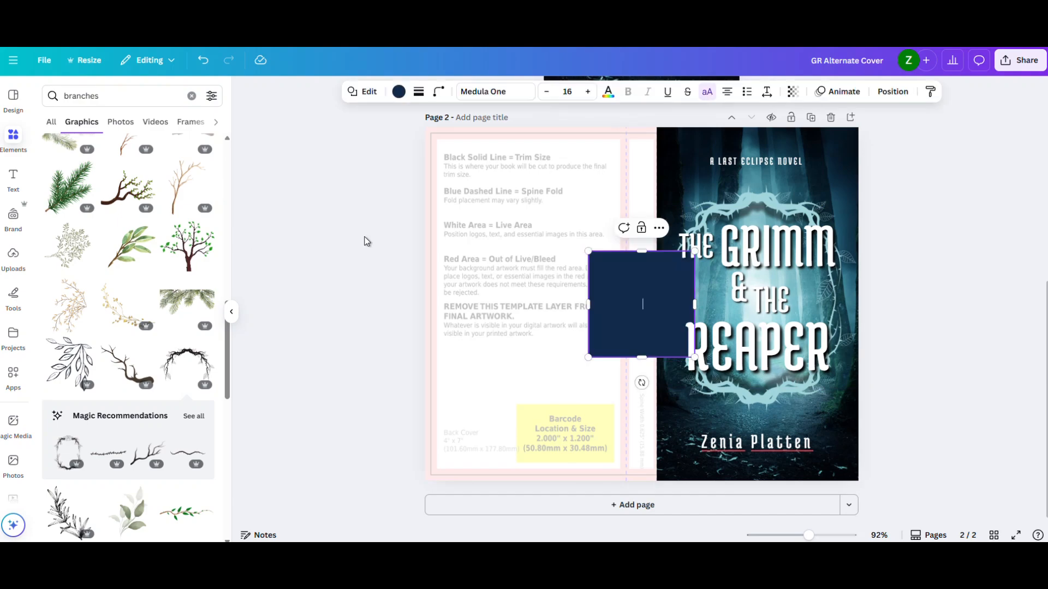
{"action": "left_click", "coordinate": [325, 294]}
{"action": "left_click_drag", "start_coordinate": [615, 301], "coordinate": [456, 179]}
{"action": "left_click_drag", "start_coordinate": [532, 236], "coordinate": [659, 479]}
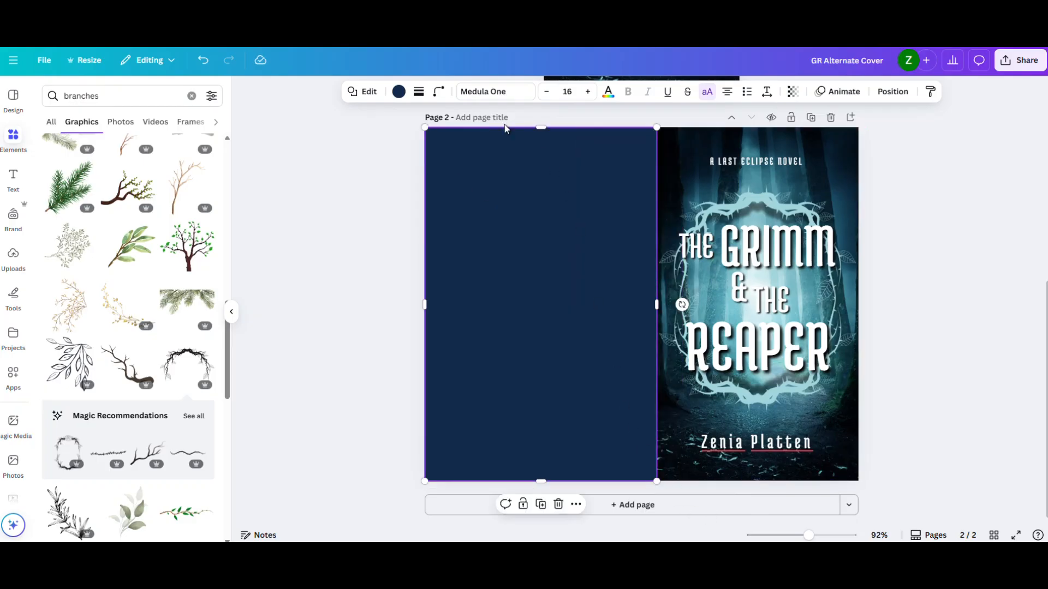
- Recolor the rectangle covering the back cover and spine to black
{"action": "left_click", "coordinate": [399, 93]}
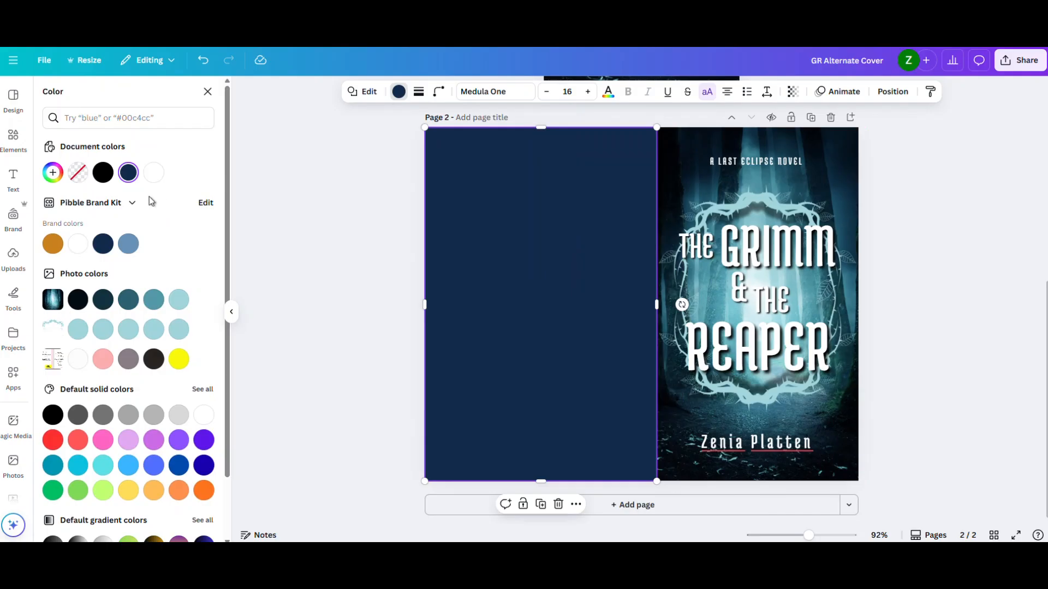
{"action": "left_click", "coordinate": [102, 172]}
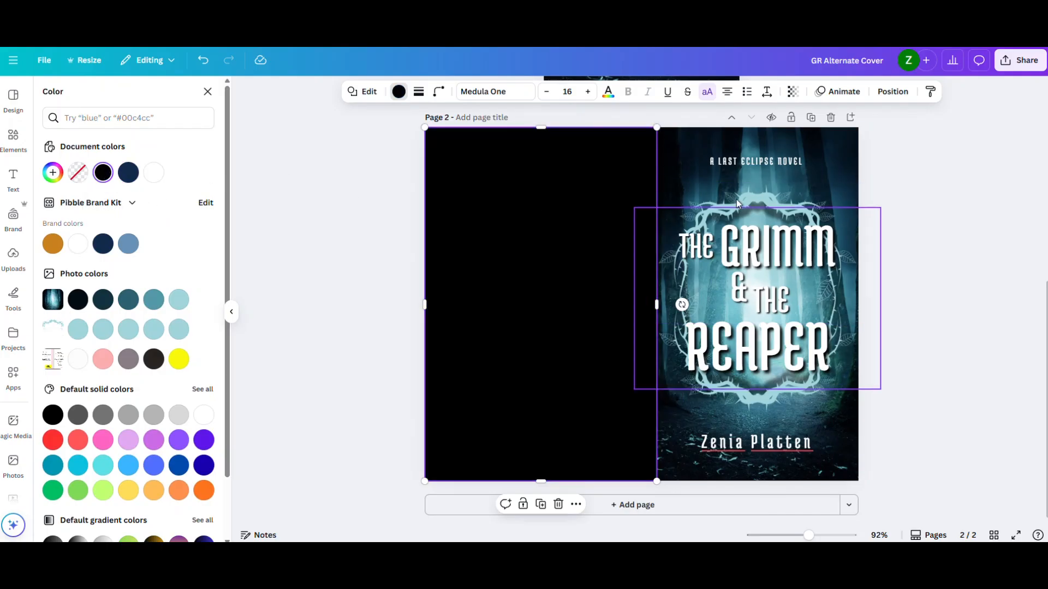
{"action": "left_click", "coordinate": [974, 183]}
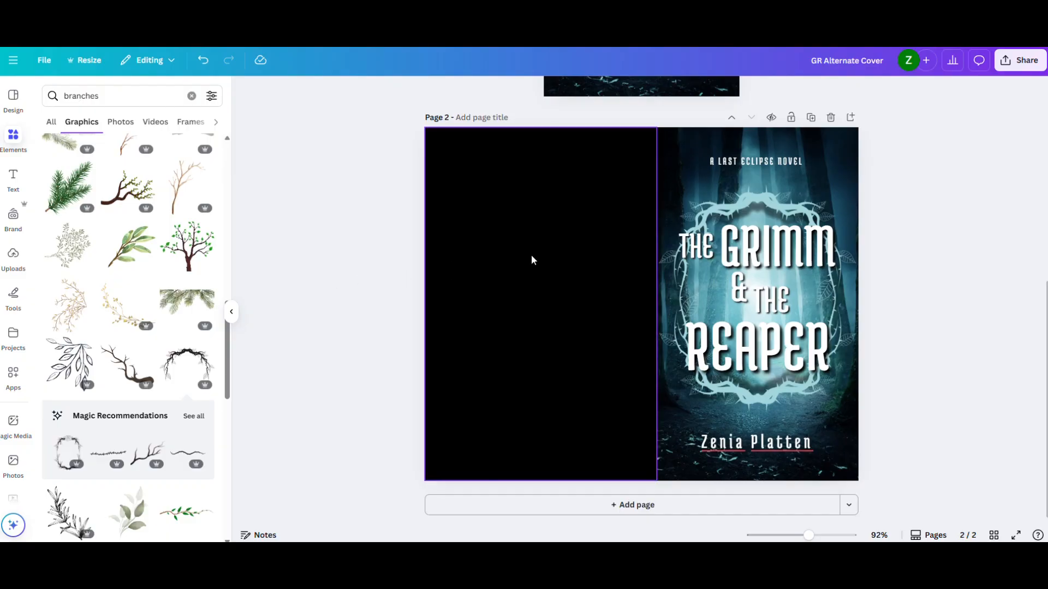
- Unlock the KDP template layer and move it directly above the black rectangle in the layer order
{"action": "left_click", "coordinate": [612, 234]}
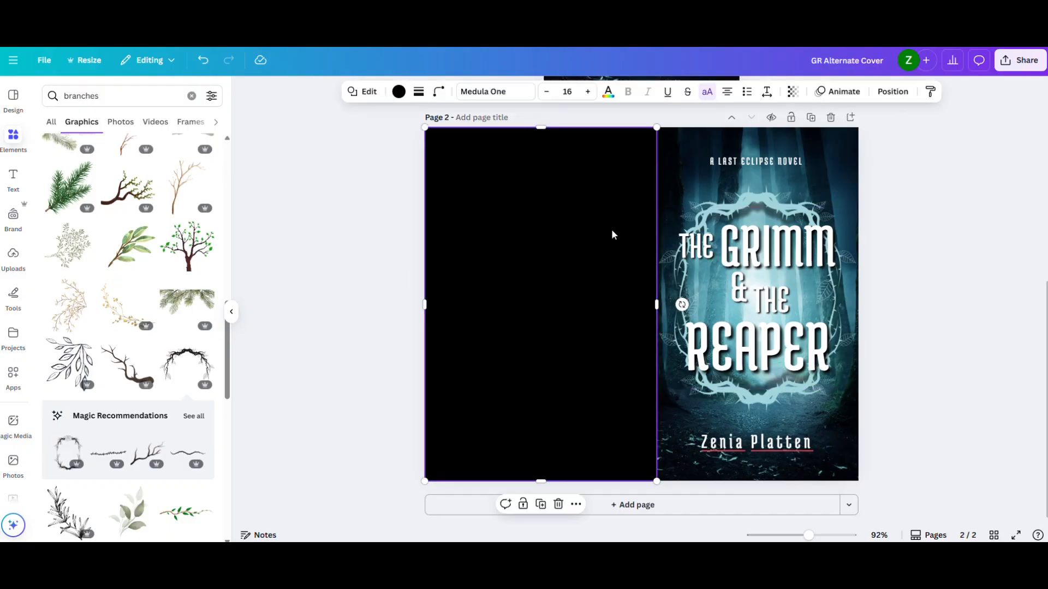
{"action": "left_click", "coordinate": [891, 93]}
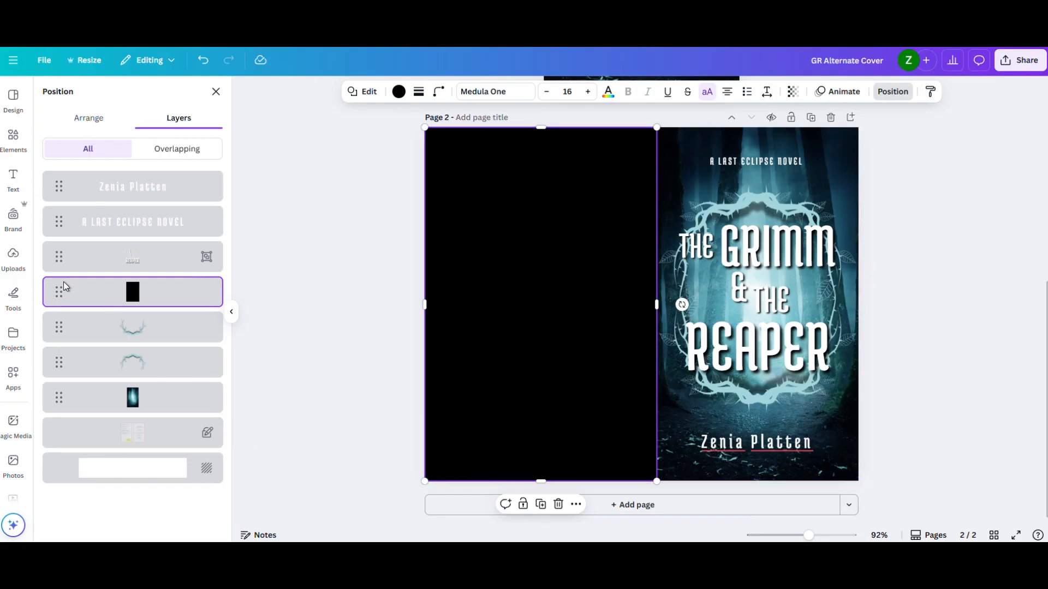
{"action": "left_click", "coordinate": [209, 437]}
{"action": "right_click", "coordinate": [210, 437]}
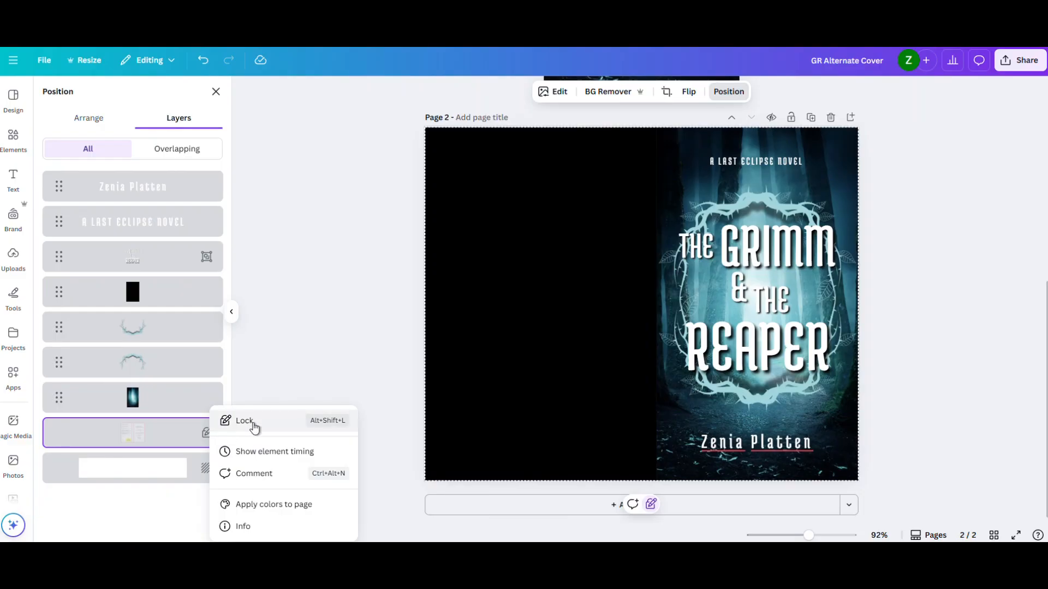
{"action": "left_click", "coordinate": [236, 422]}
{"action": "right_click", "coordinate": [197, 434]}
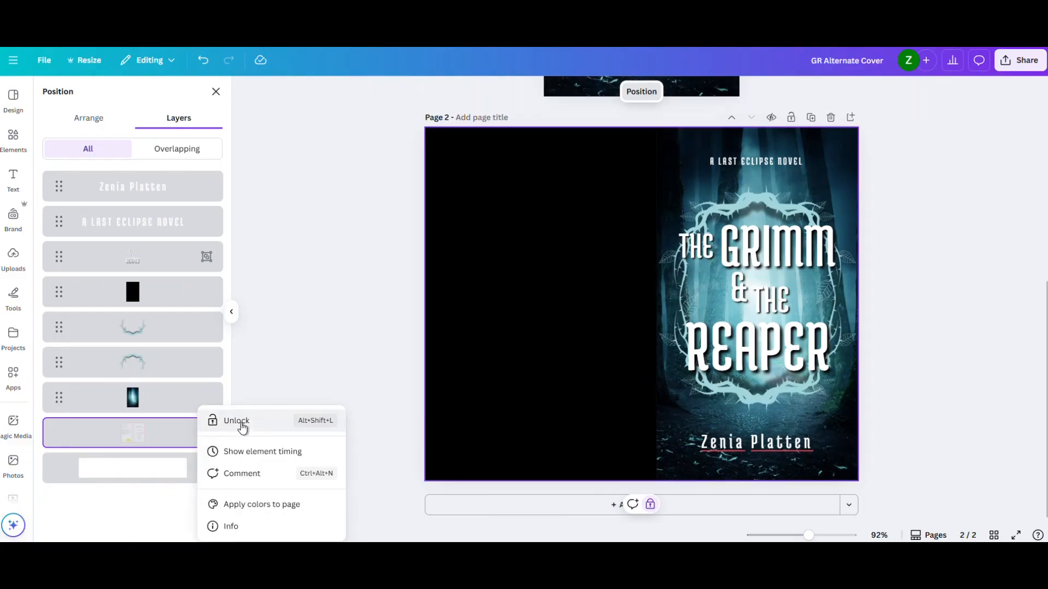
{"action": "left_click", "coordinate": [241, 427]}
{"action": "left_click_drag", "start_coordinate": [64, 434], "coordinate": [55, 287]}
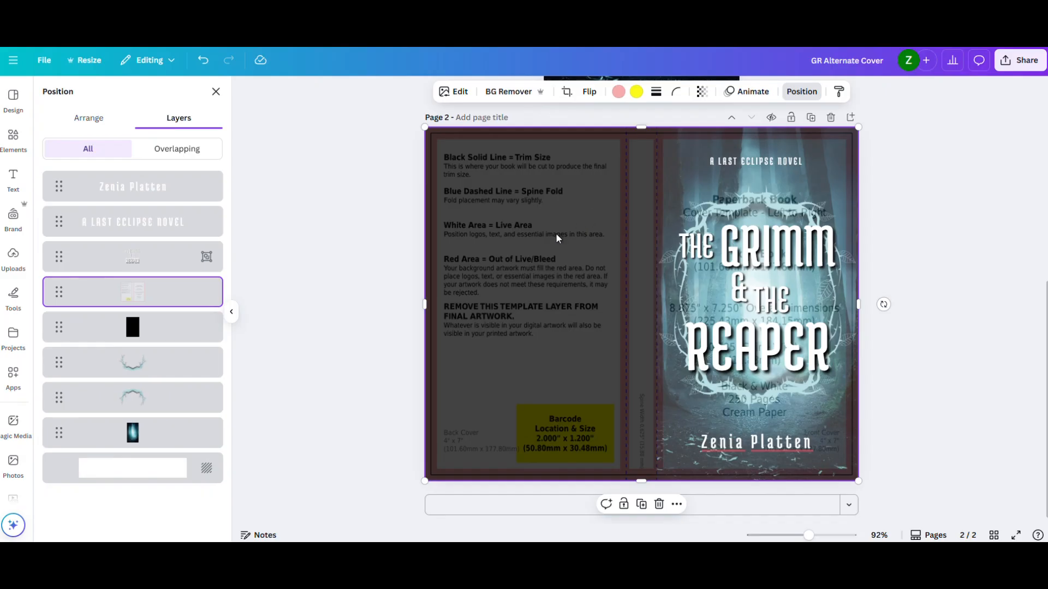
- Set the template layer's transparency to 5 so it only faintly overlays the artwork
{"action": "left_click", "coordinate": [702, 91]}
{"action": "left_click_drag", "start_coordinate": [662, 137], "coordinate": [652, 143]}
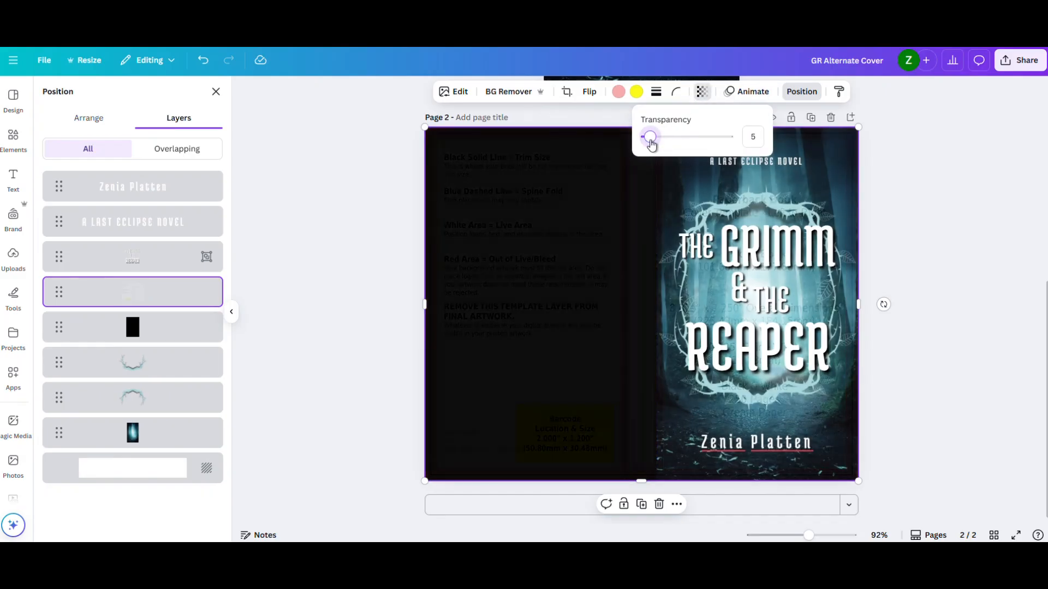
{"action": "left_click", "coordinate": [385, 215]}
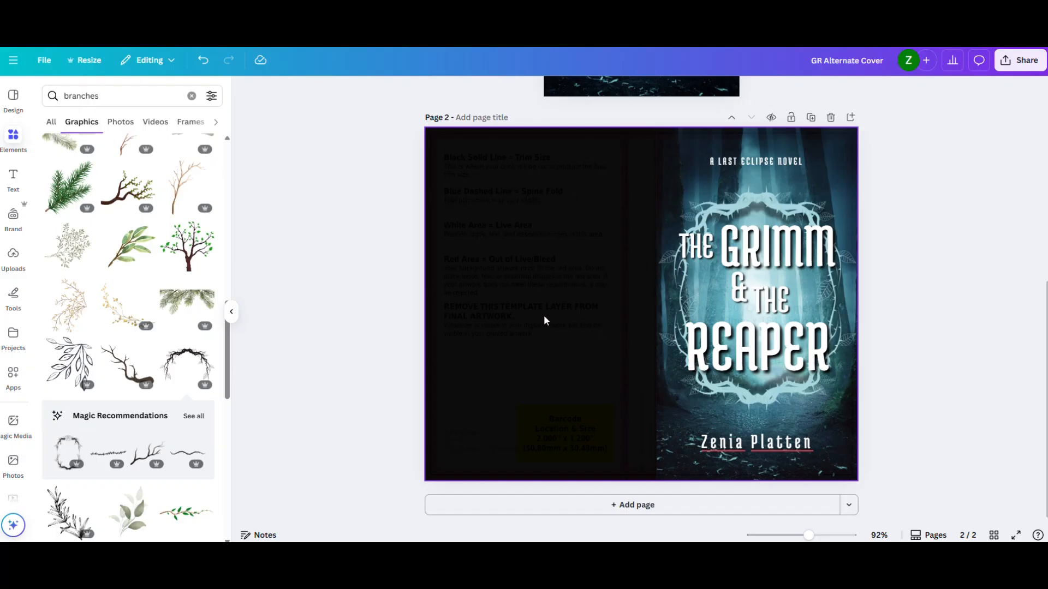
- Add the text "THE GRIMM & THE REAPER", rotate it to read downwards and place it on the spine
{"action": "key", "text": "t"}
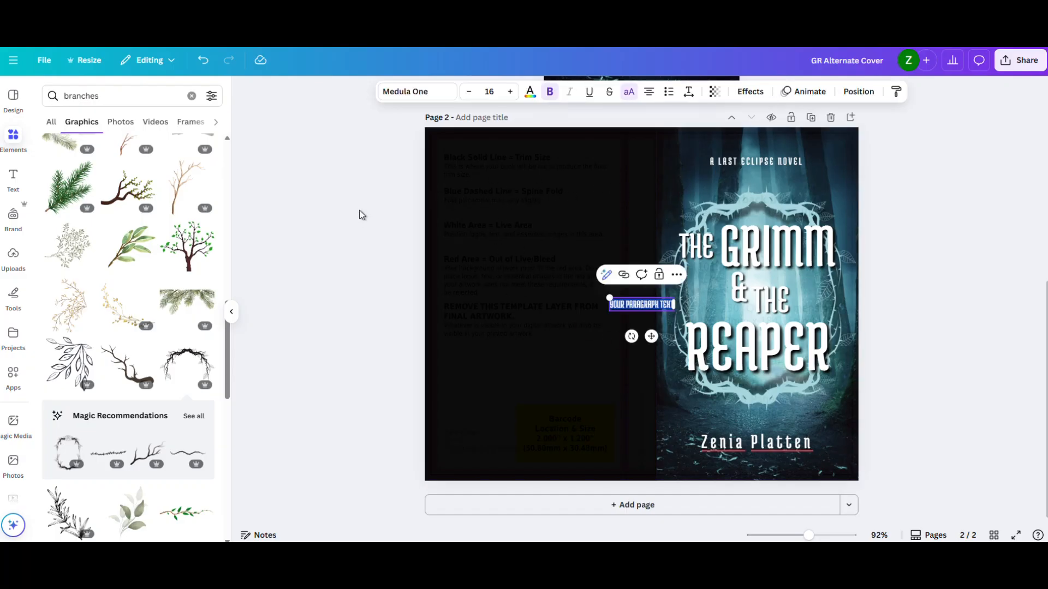
{"action": "left_click_drag", "start_coordinate": [654, 305], "coordinate": [554, 284]}
{"action": "left_click_drag", "start_coordinate": [554, 285], "coordinate": [579, 330]}
{"action": "double_click", "coordinate": [582, 280]}
{"action": "type", "text": "THE GRIMM & THE REAPER"}
{"action": "left_click", "coordinate": [428, 280]}
{"action": "left_click_drag", "start_coordinate": [582, 284], "coordinate": [640, 316]}
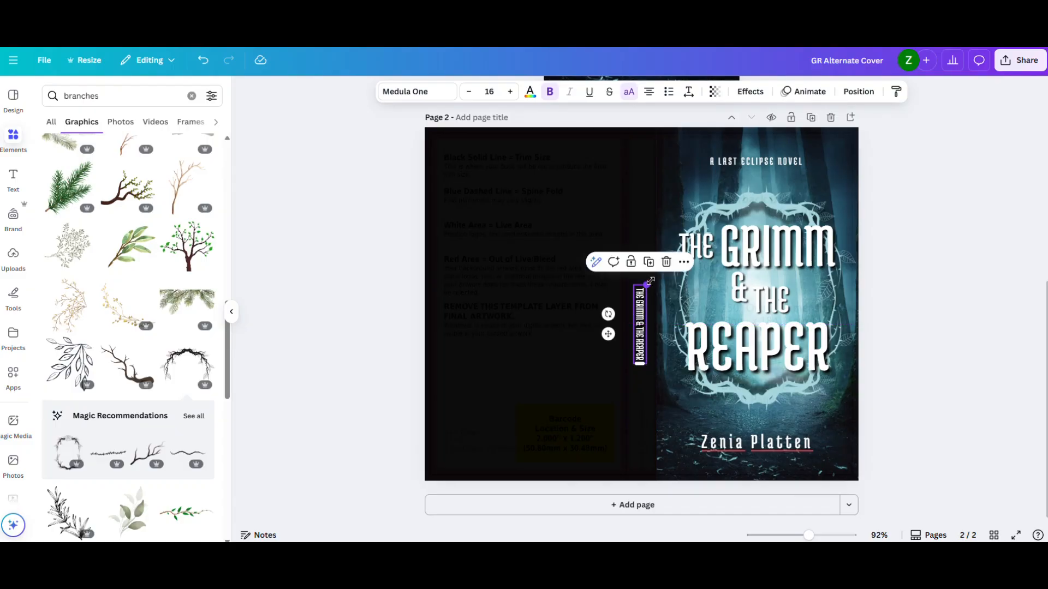
- Set the spine title's letter spacing to 122, extend its text box to one line and enlarge the text to 27.7
{"action": "left_click_drag", "start_coordinate": [648, 280], "coordinate": [650, 248]}
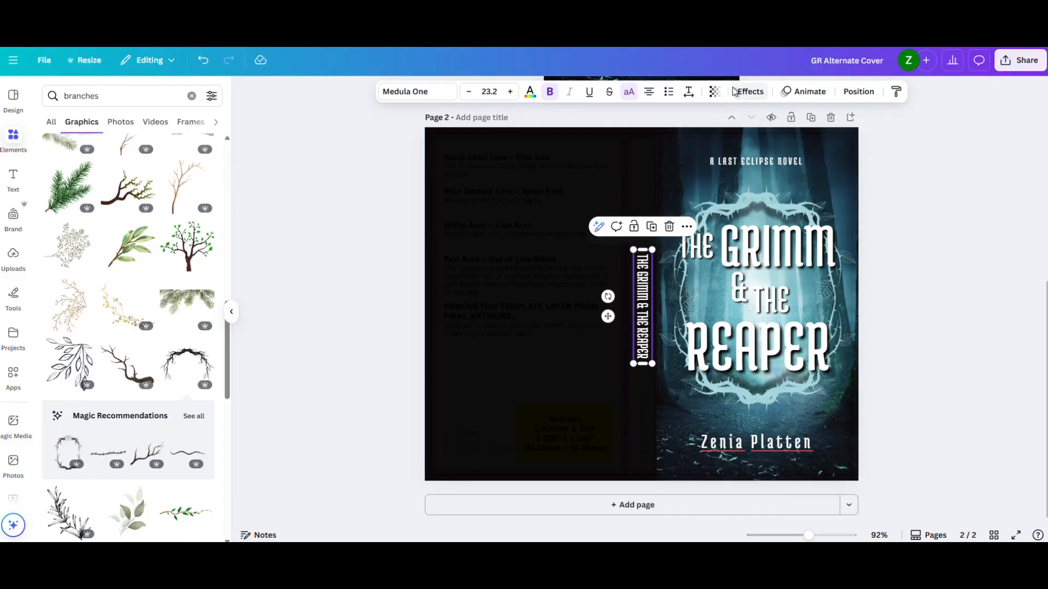
{"action": "left_click", "coordinate": [691, 93]}
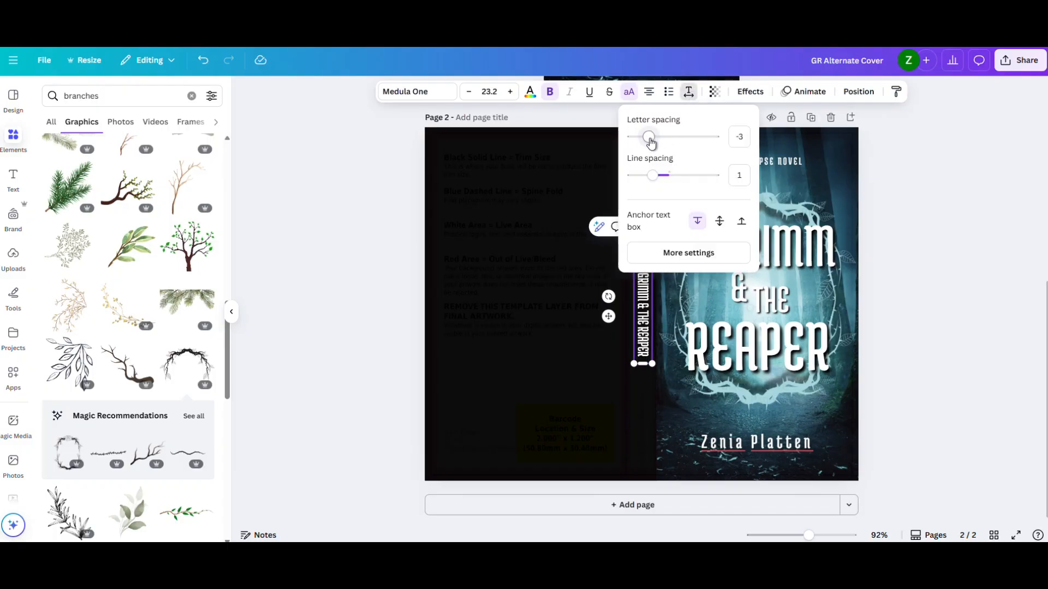
{"action": "left_click_drag", "start_coordinate": [652, 143], "coordinate": [660, 142]}
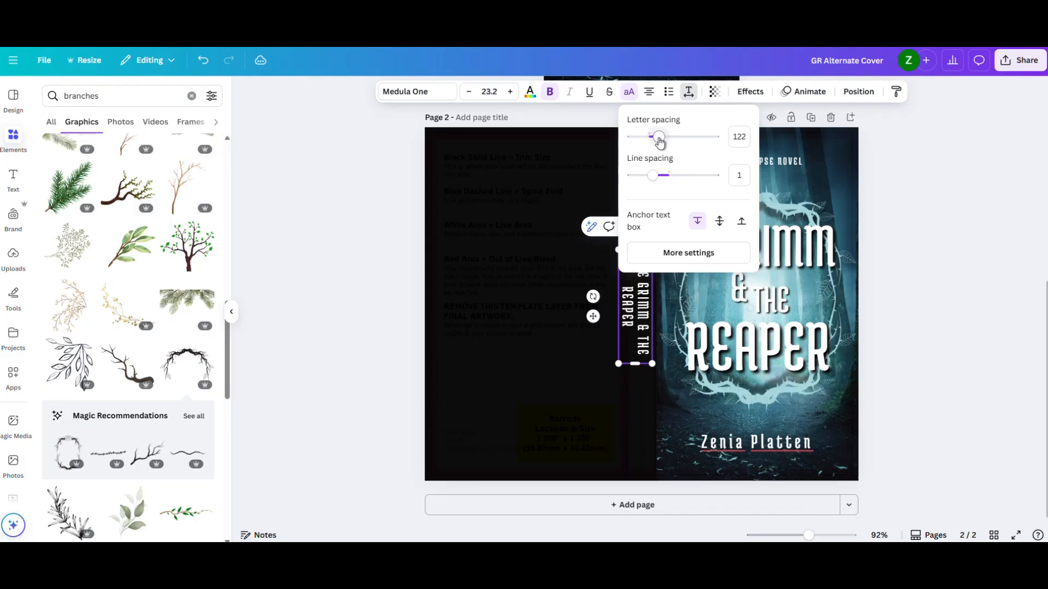
{"action": "left_click", "coordinate": [627, 323]}
{"action": "left_click_drag", "start_coordinate": [631, 367], "coordinate": [636, 402]}
{"action": "left_click_drag", "start_coordinate": [631, 248], "coordinate": [623, 220]}
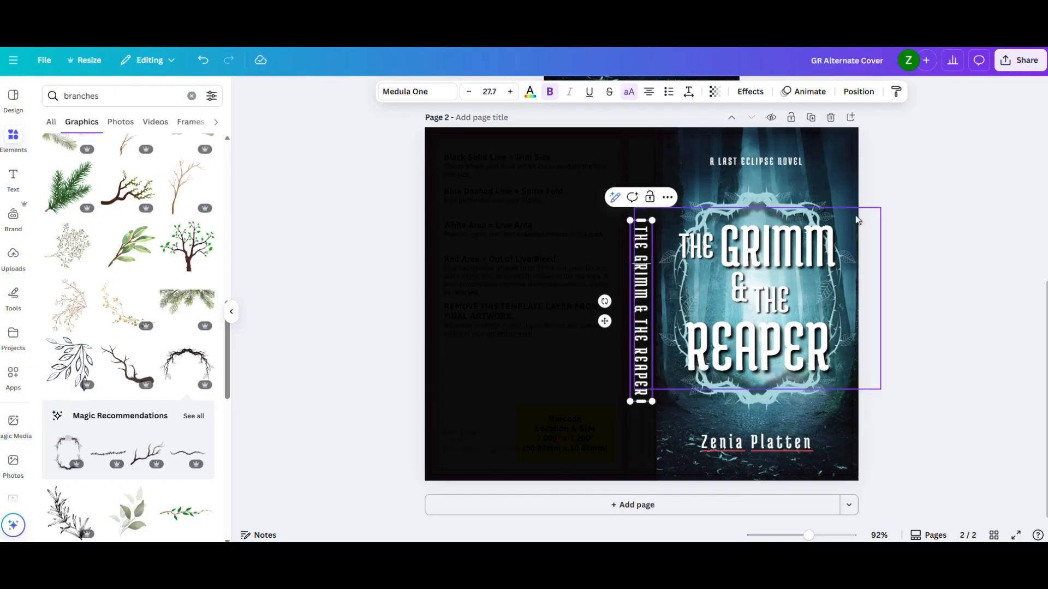
- Raise the template layer's transparency value to 15 so the spine fold lines show more clearly
{"action": "left_click_drag", "start_coordinate": [808, 535], "coordinate": [823, 535]}
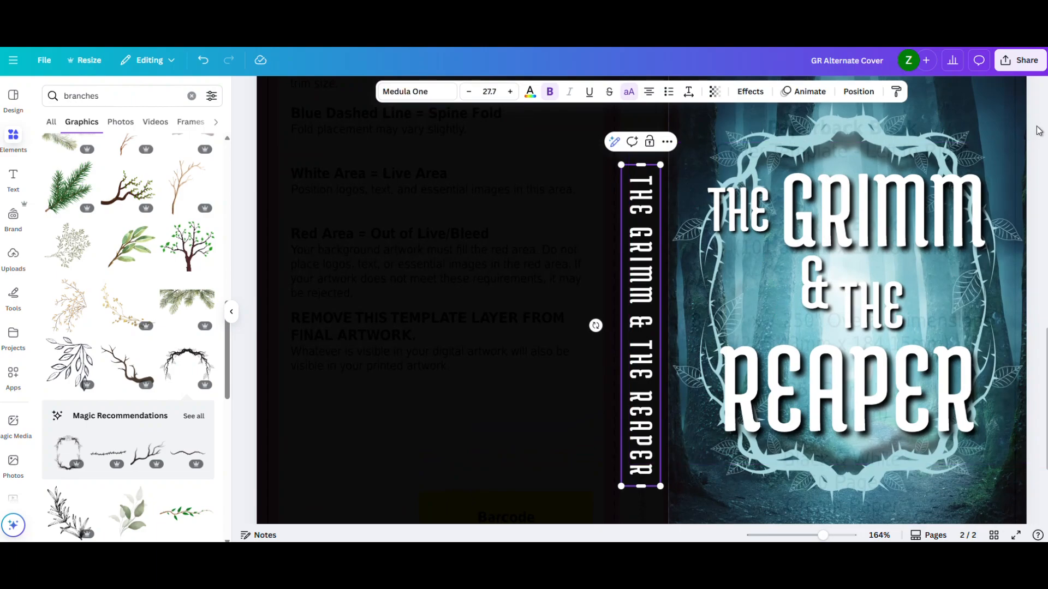
{"action": "right_click", "coordinate": [1037, 147]}
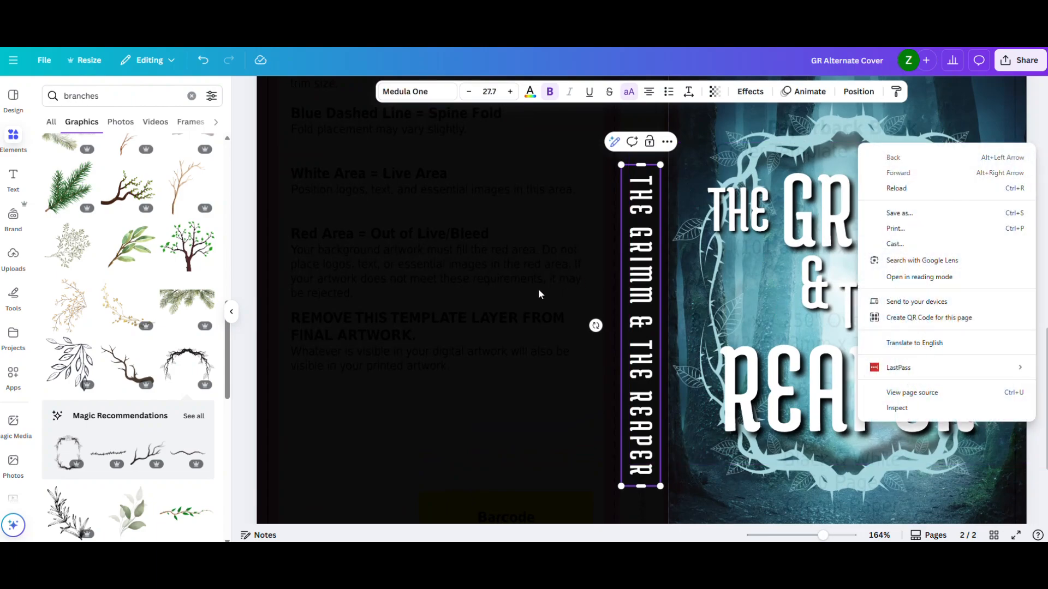
{"action": "left_click", "coordinate": [538, 289]}
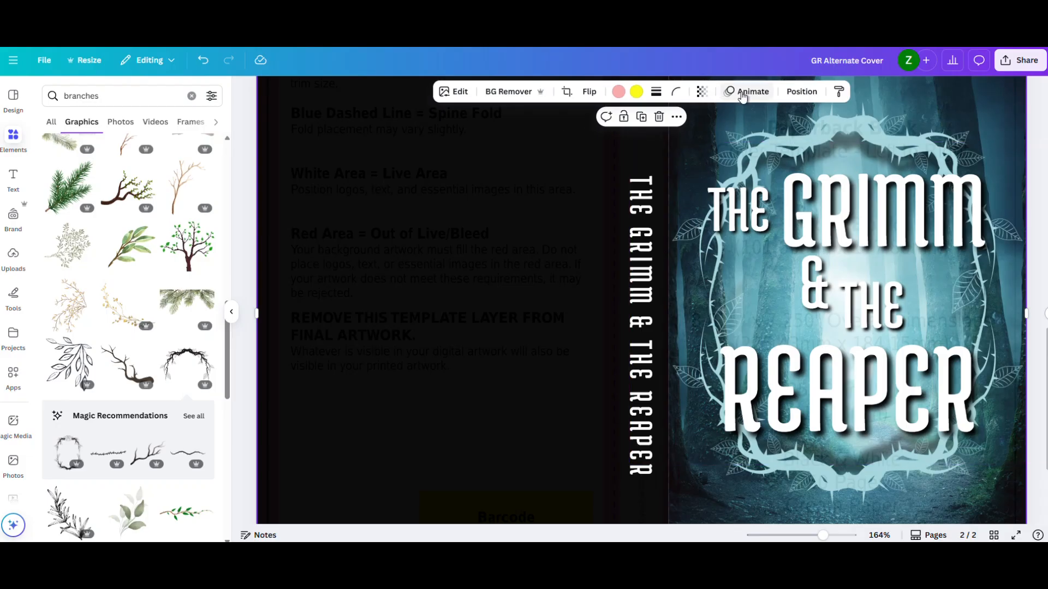
{"action": "left_click", "coordinate": [703, 91]}
{"action": "left_click_drag", "start_coordinate": [653, 141], "coordinate": [660, 143]}
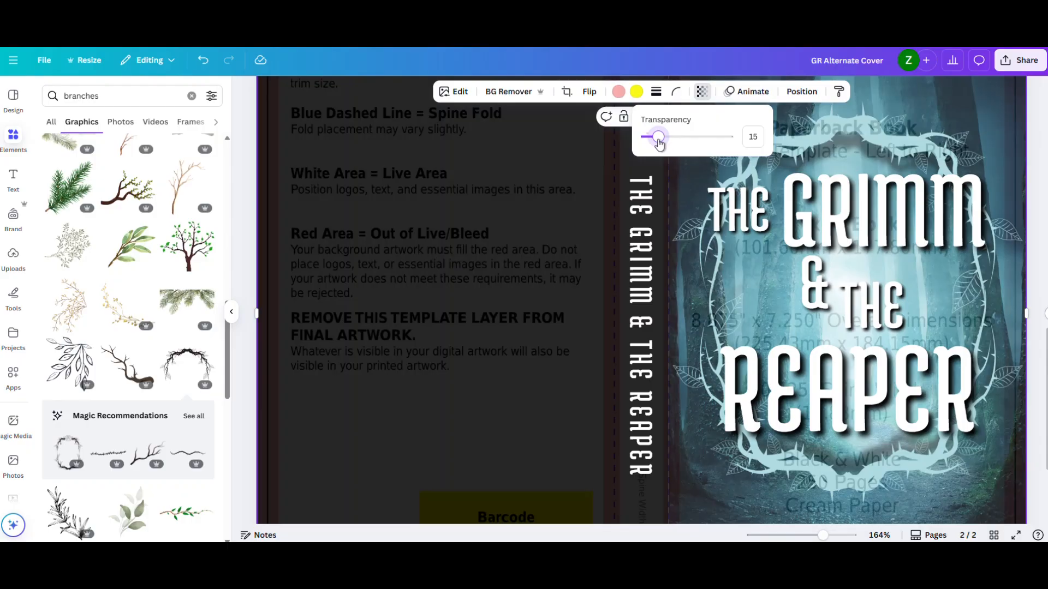
- Enlarge the spine title to size 30.8, center it between the fold lines and move it up the spine
{"action": "left_click_drag", "start_coordinate": [635, 211], "coordinate": [629, 208]}
{"action": "left_click_drag", "start_coordinate": [656, 468], "coordinate": [661, 505]}
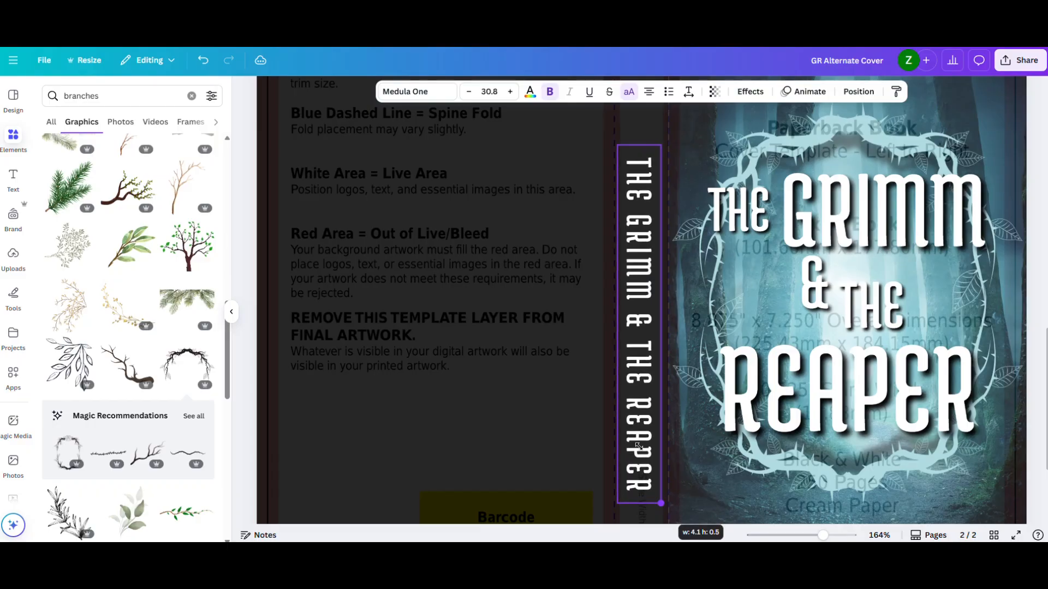
{"action": "left_click_drag", "start_coordinate": [636, 423], "coordinate": [638, 410]}
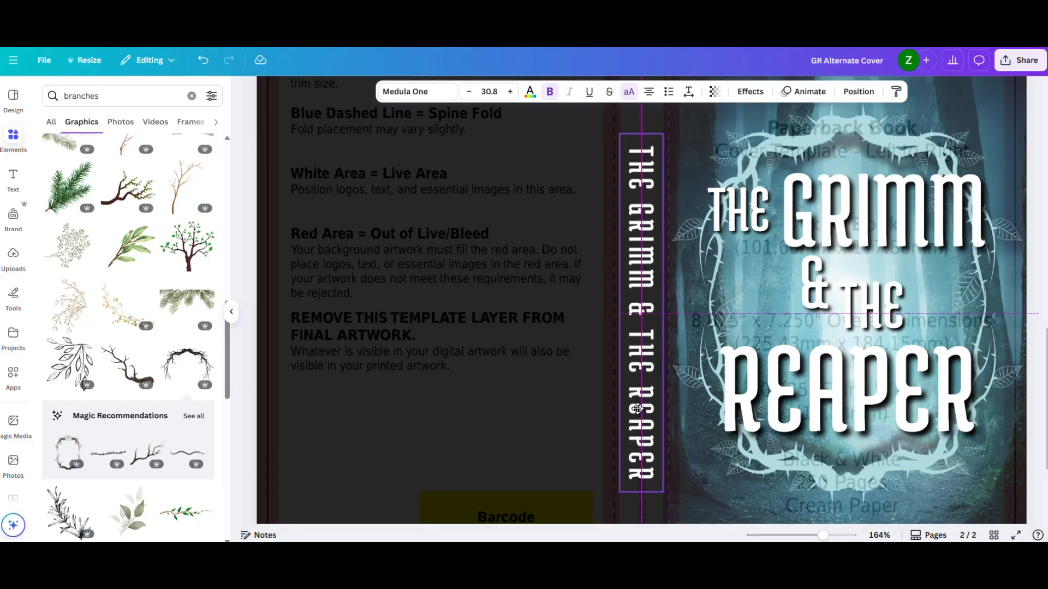
{"action": "left_click_drag", "start_coordinate": [638, 408], "coordinate": [637, 408]}
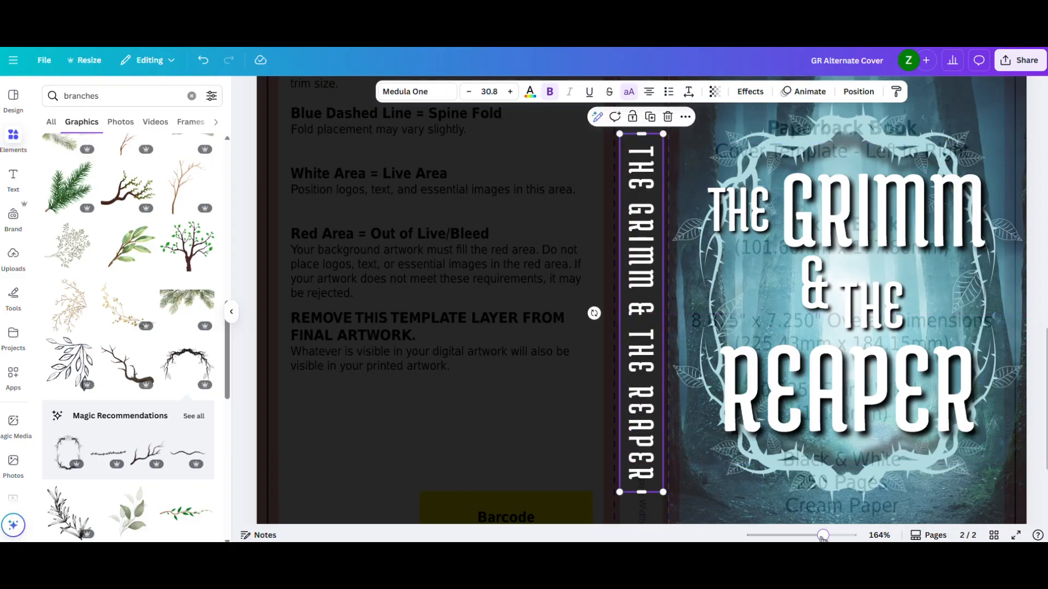
{"action": "left_click_drag", "start_coordinate": [822, 535], "coordinate": [811, 535]}
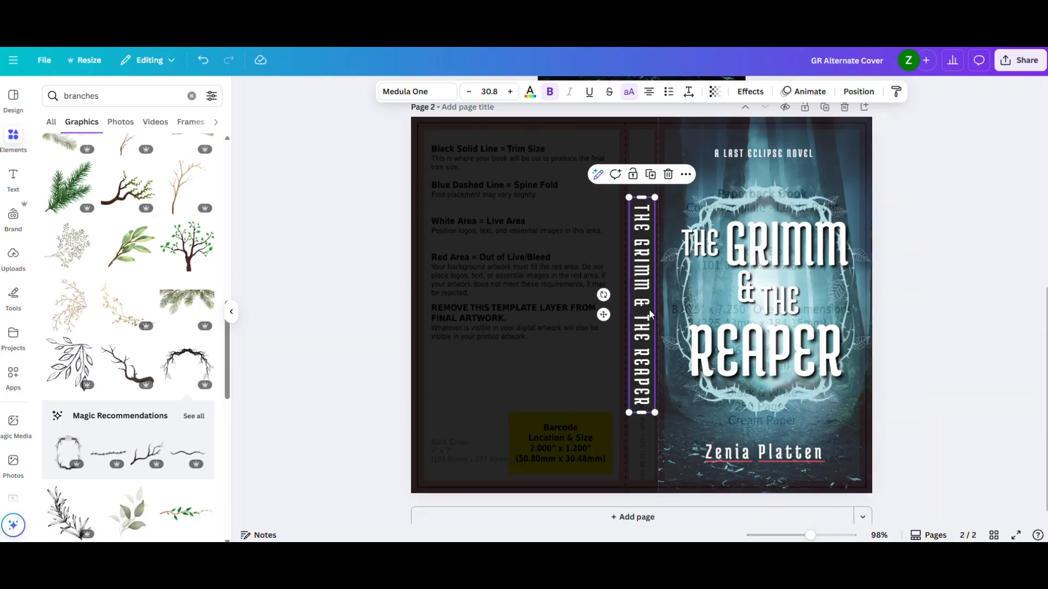
{"action": "left_click_drag", "start_coordinate": [646, 312], "coordinate": [642, 257]}
- Duplicate the author name from the front cover, rotate it onto the lower spine and reduce it to size 27.1
{"action": "left_click", "coordinate": [757, 453]}
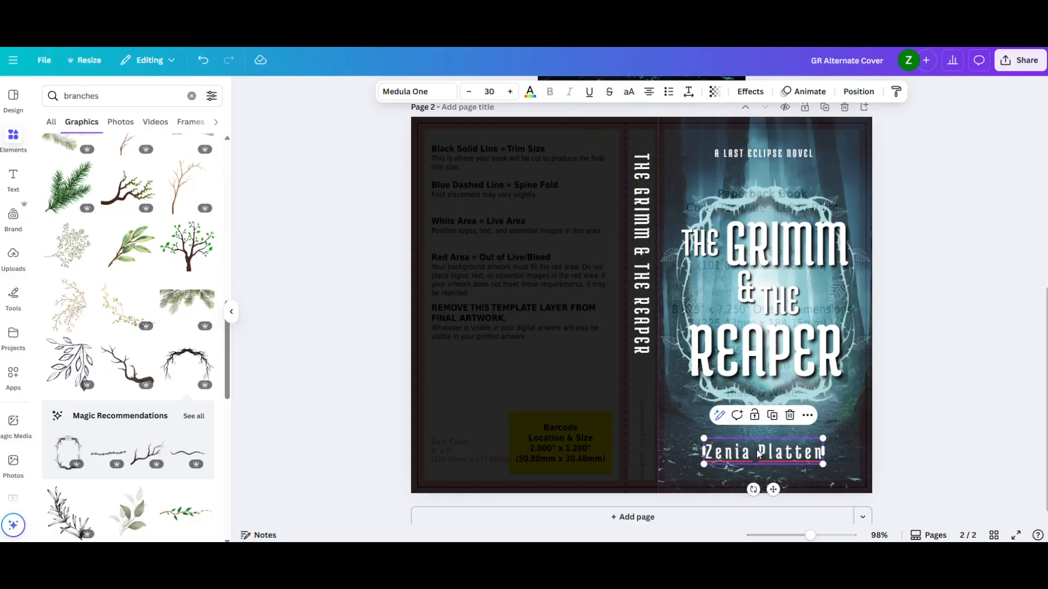
{"action": "key", "text": "ctrl+d"}
{"action": "left_click_drag", "start_coordinate": [768, 462], "coordinate": [621, 408]}
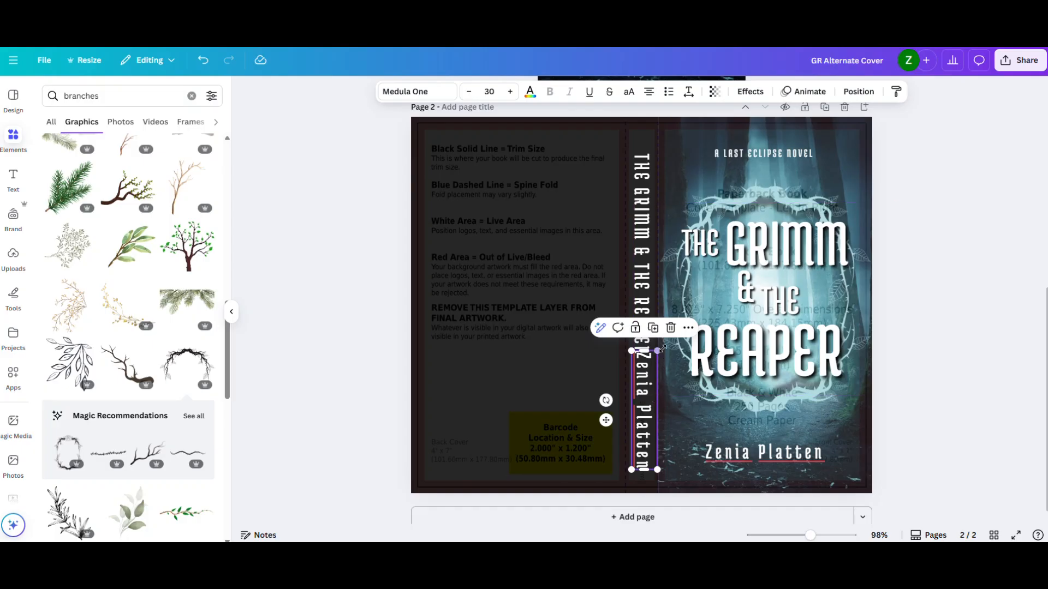
{"action": "left_click_drag", "start_coordinate": [659, 348], "coordinate": [656, 360]}
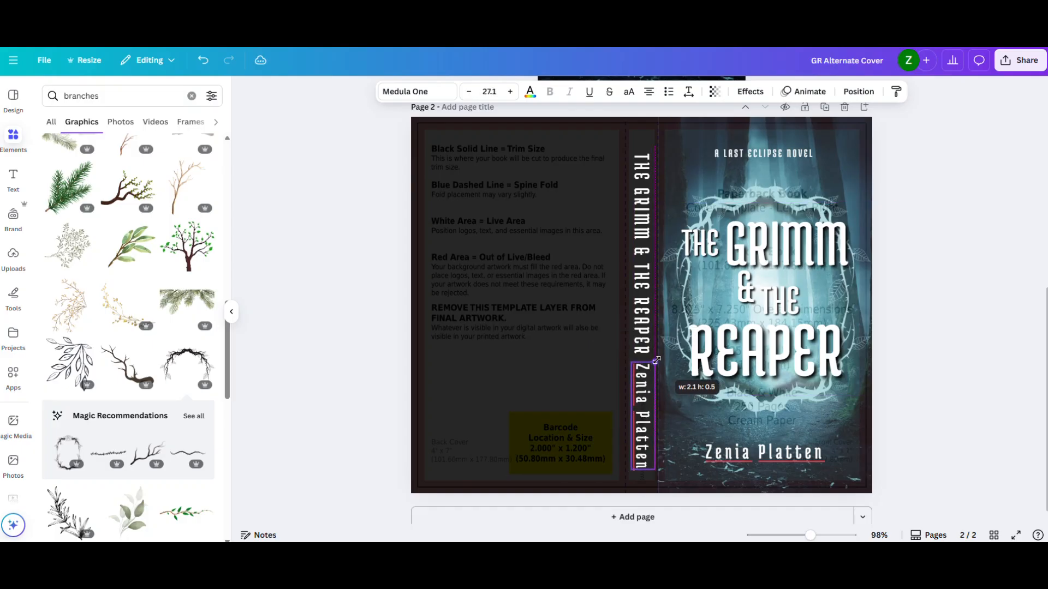
- Move the spine title up and the spine author name down to separate them, and reduce the title to size 30.4
{"action": "left_click", "coordinate": [639, 276]}
{"action": "left_click_drag", "start_coordinate": [640, 275], "coordinate": [639, 265]}
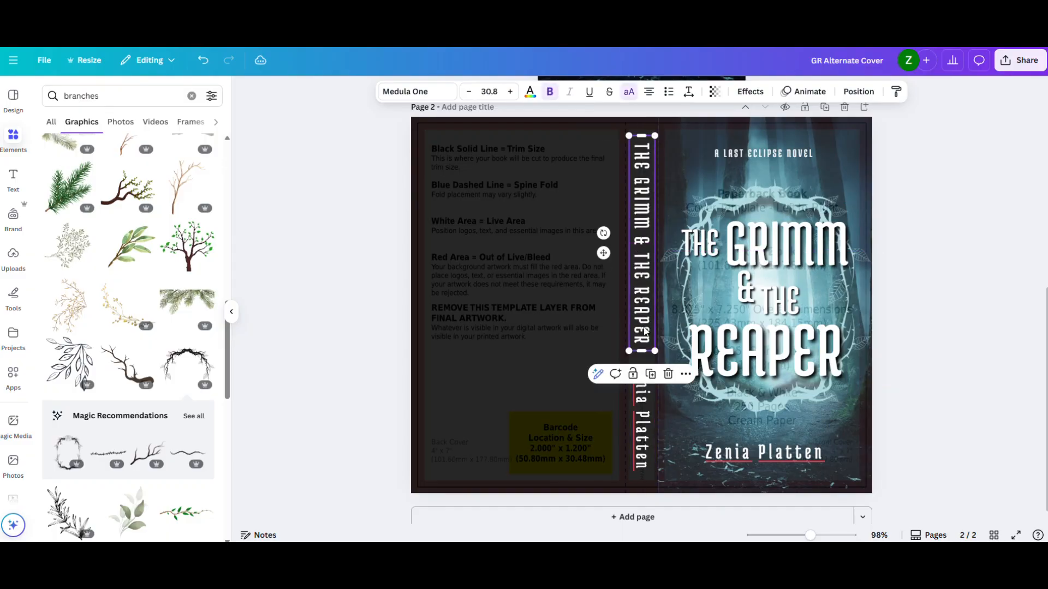
{"action": "left_click", "coordinate": [998, 352]}
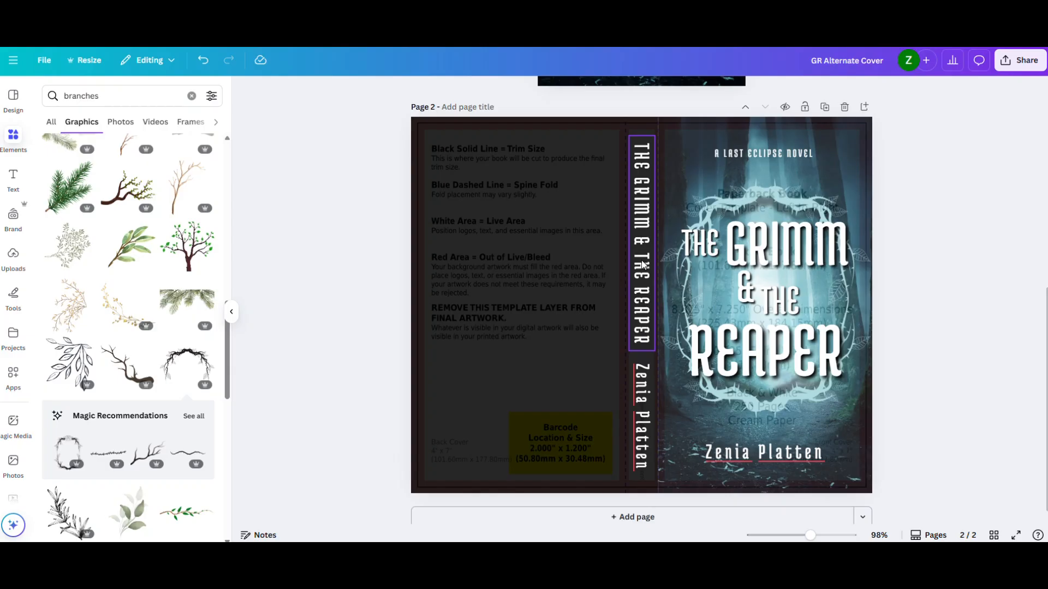
{"action": "left_click", "coordinate": [646, 325]}
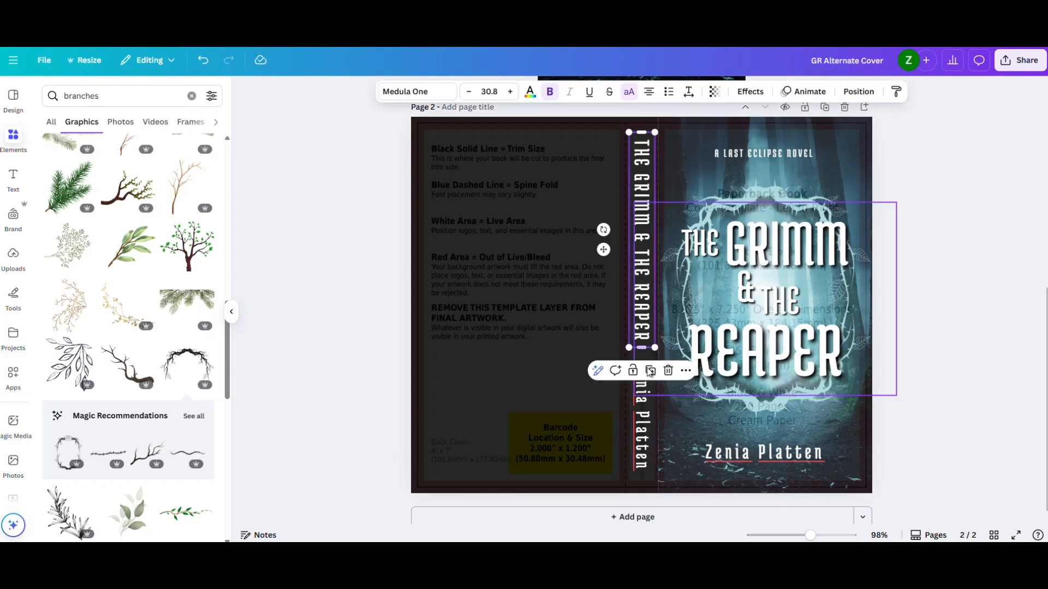
{"action": "left_click_drag", "start_coordinate": [648, 430], "coordinate": [647, 436]}
{"action": "left_click", "coordinate": [948, 369]}
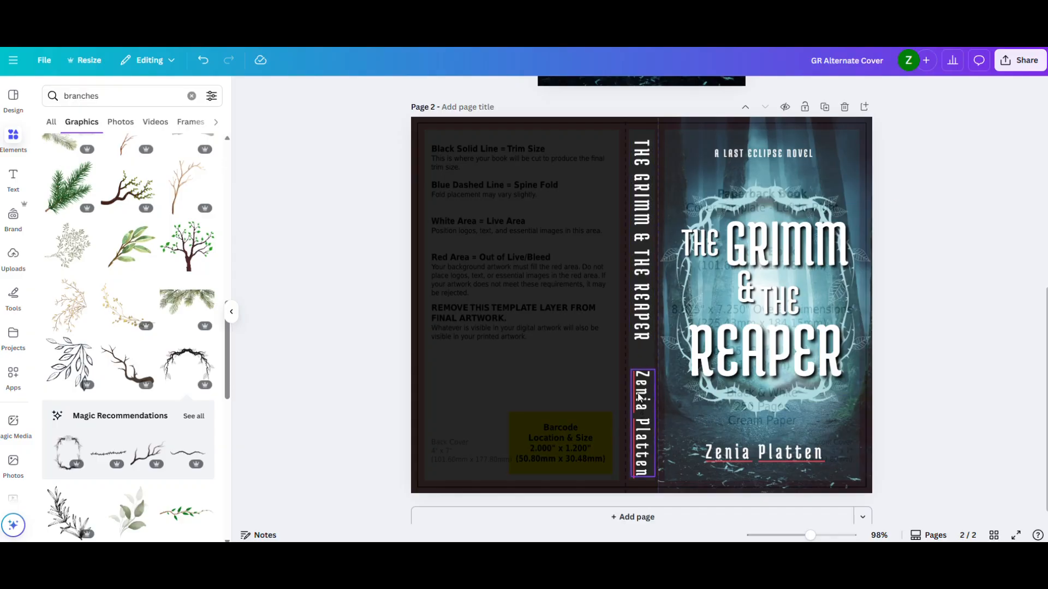
{"action": "left_click", "coordinate": [642, 334]}
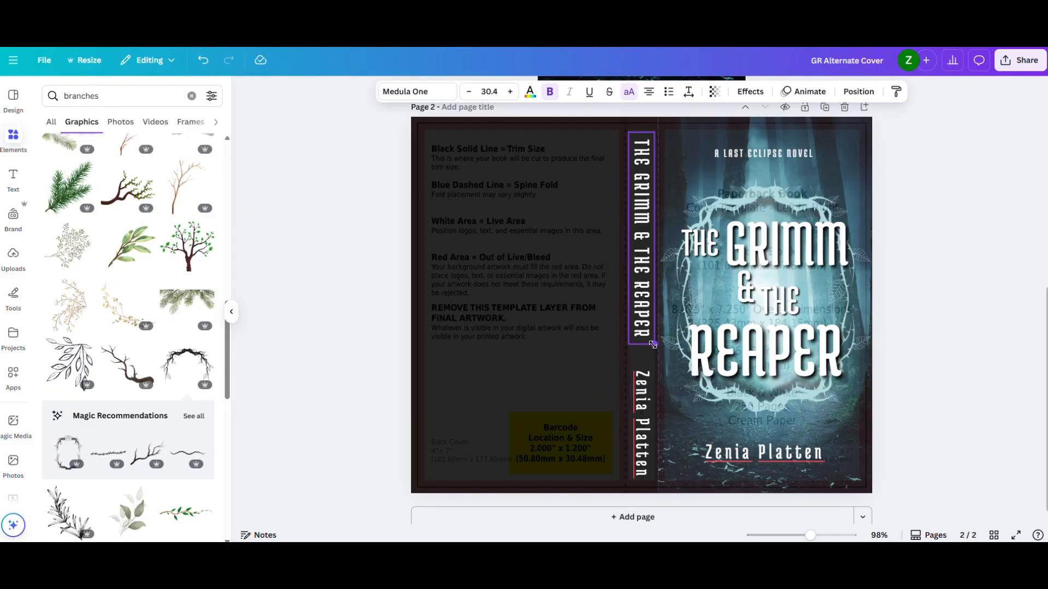
{"action": "left_click", "coordinate": [269, 279]}
- Search the graphics for "skull" and place the splattered skull on the spine between the title and the author name
{"action": "left_click", "coordinate": [150, 101]}
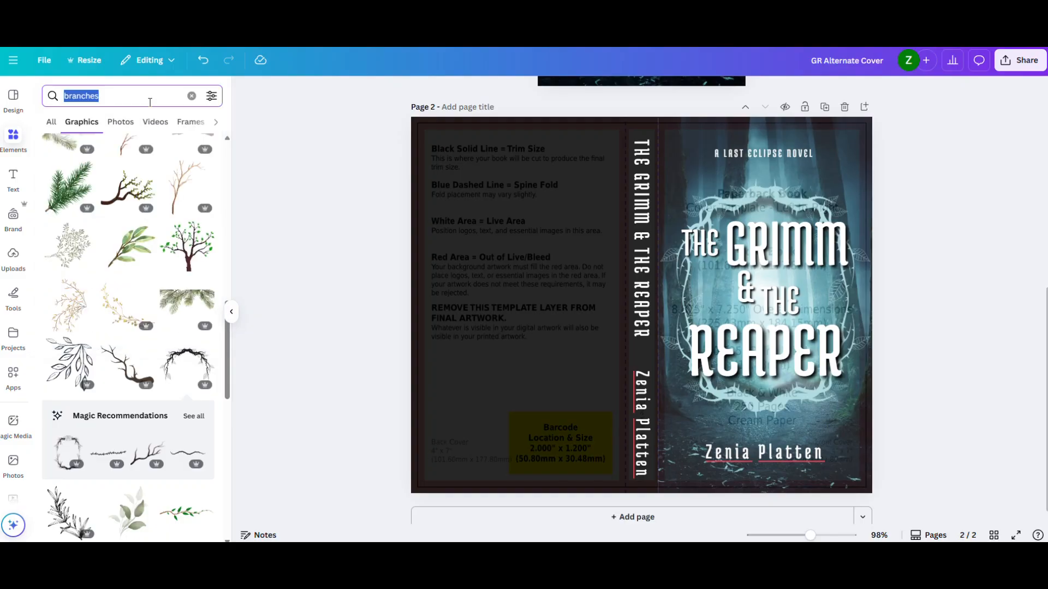
{"action": "type", "text": "skull"}
{"action": "key", "text": "Return"}
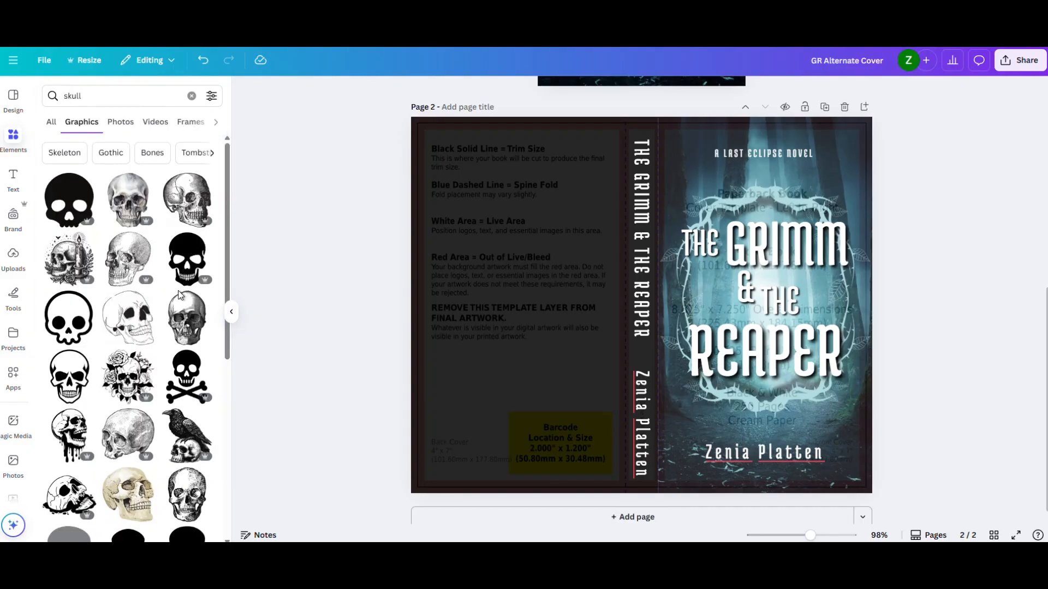
{"action": "scroll", "coordinate": [180, 295], "scroll_direction": "down", "scroll_amount": 5}
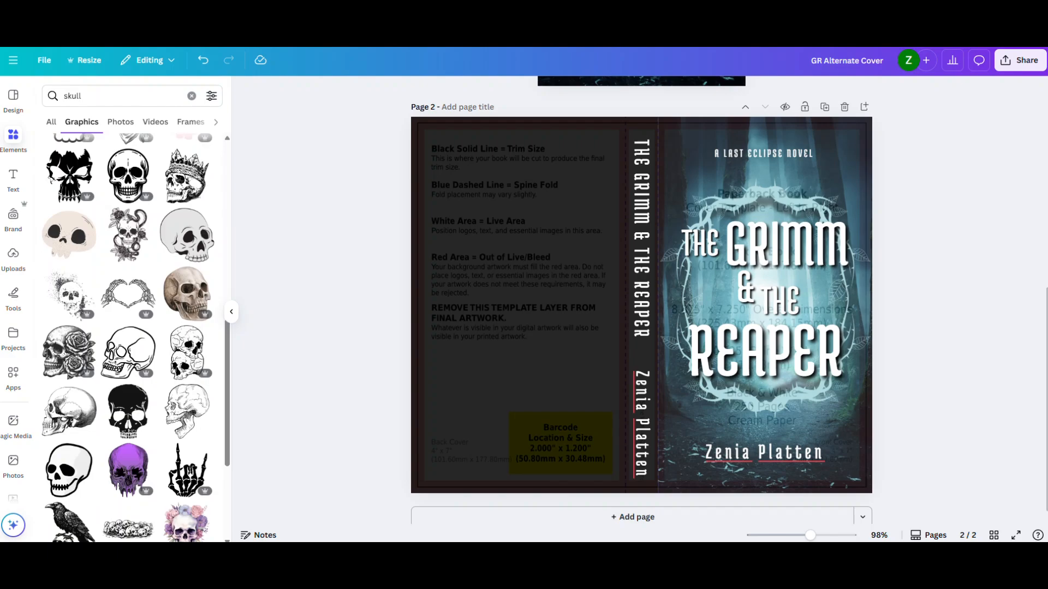
{"action": "scroll", "coordinate": [131, 338], "scroll_direction": "down", "scroll_amount": 2}
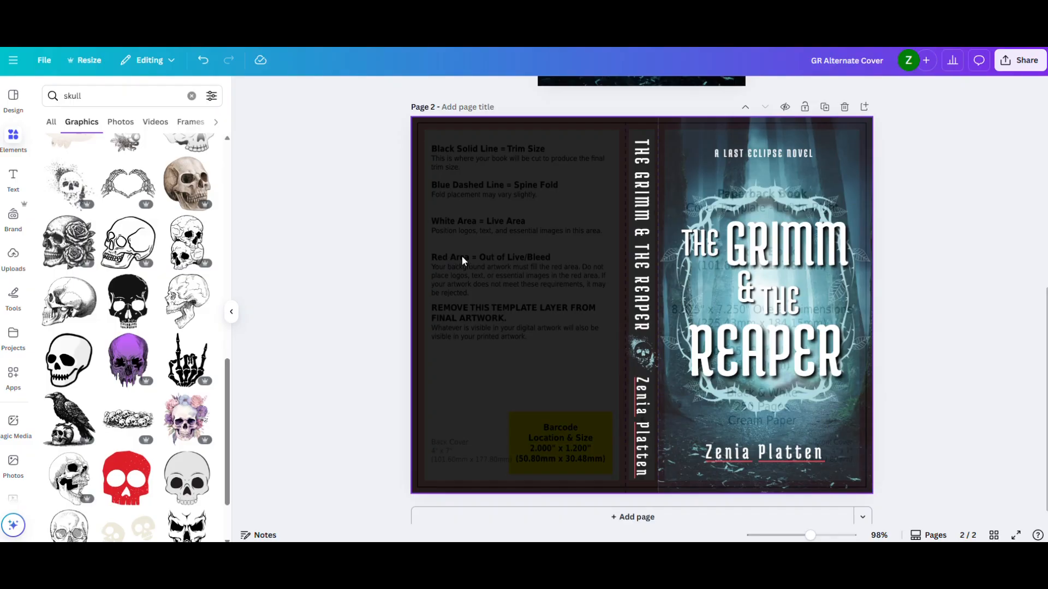
- Add the heading "THIS IS A GREAT BOOK" at size 28.4 near the top of the back cover
{"action": "key", "text": "t"}
{"action": "left_click_drag", "start_coordinate": [666, 312], "coordinate": [507, 175]}
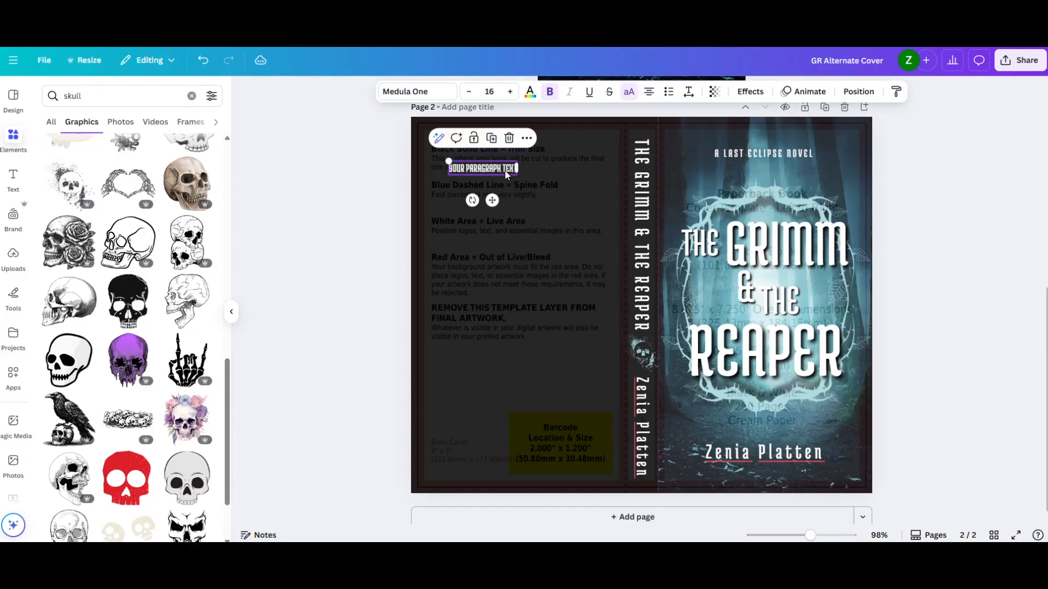
{"action": "left_click_drag", "start_coordinate": [444, 160], "coordinate": [515, 172]}
{"action": "double_click", "coordinate": [518, 164]}
{"action": "type", "text": "TH"}
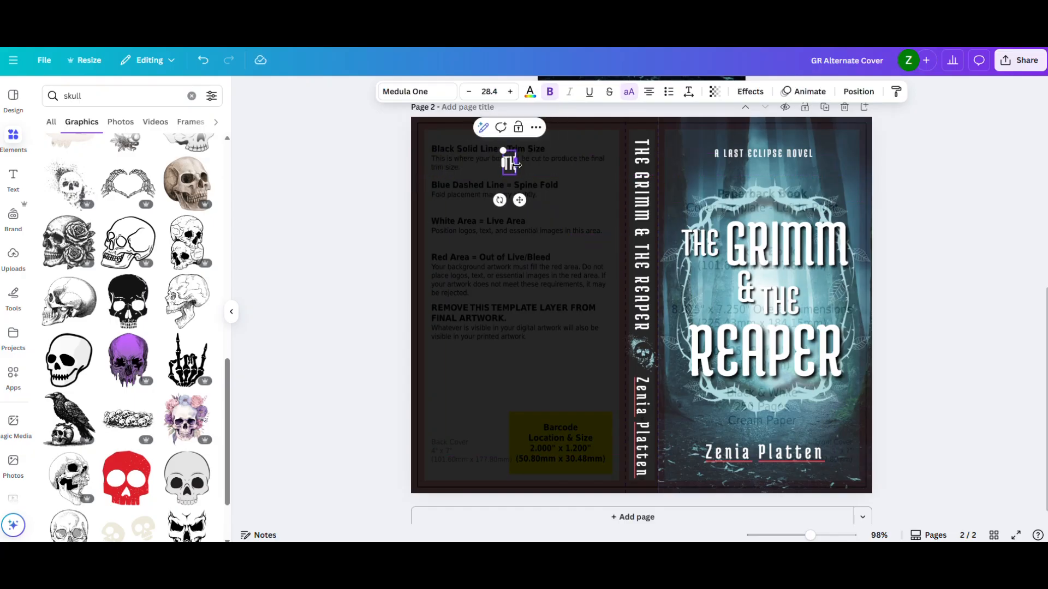
{"action": "type", "text": "IS IS A GREAT BOOK"}
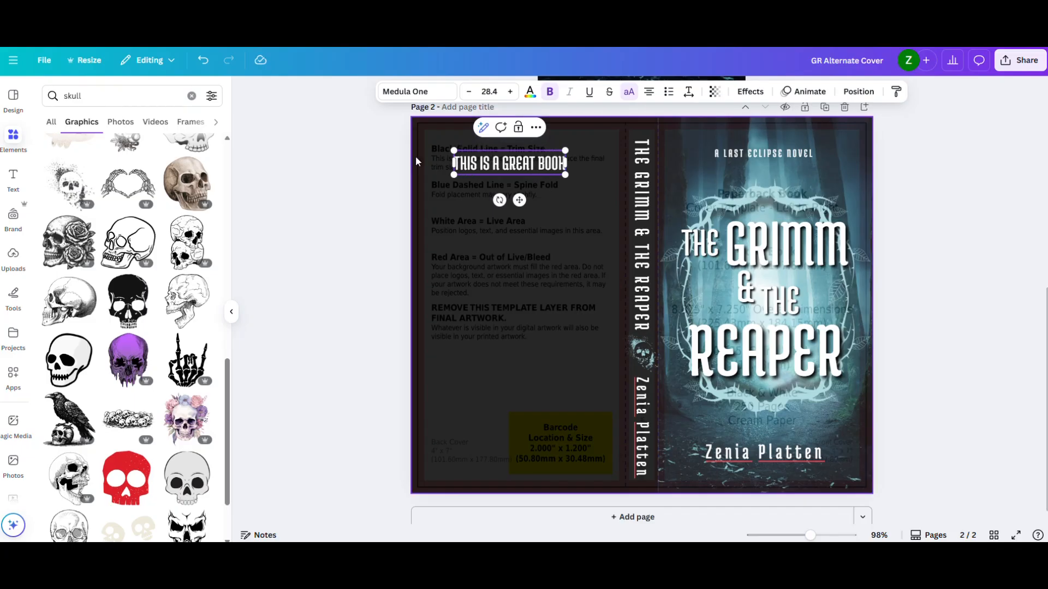
{"action": "left_click", "coordinate": [382, 158]}
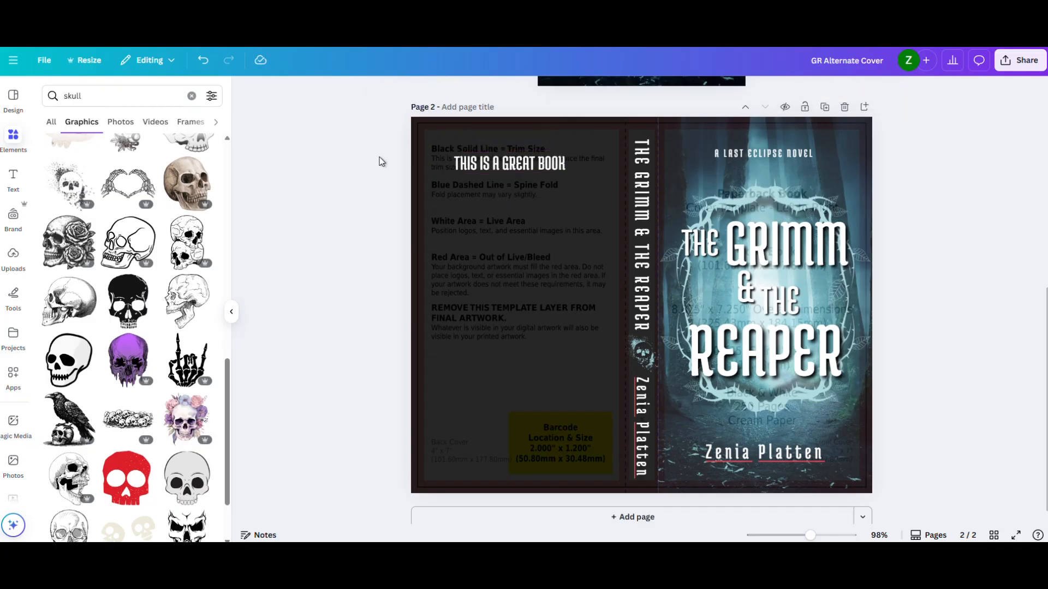
{"action": "left_click_drag", "start_coordinate": [512, 171], "coordinate": [542, 172]}
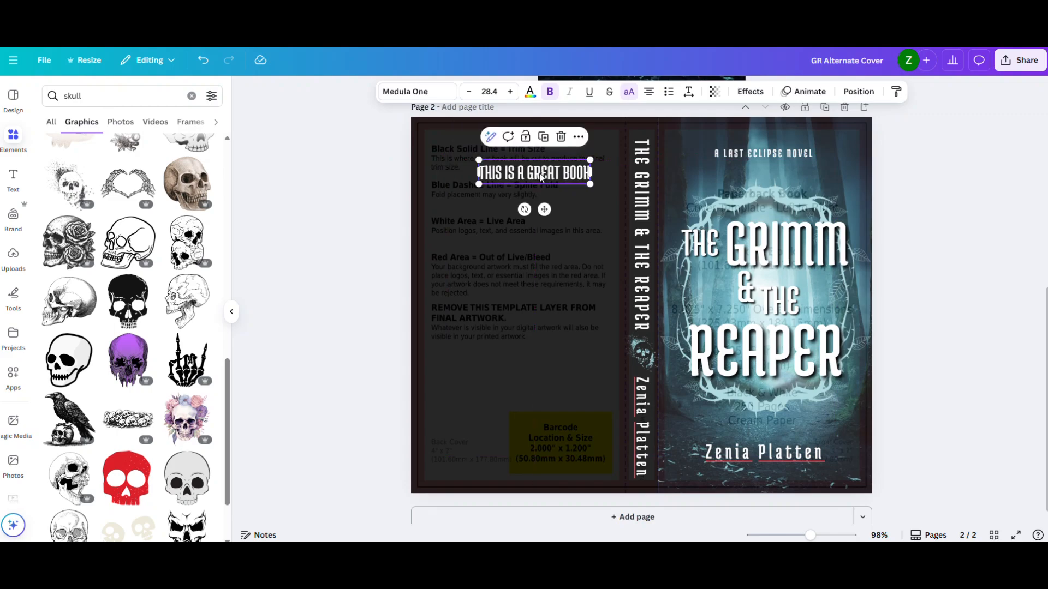
- Add a second text box below the back cover heading and nudge the heading slightly toward the outer edge
{"action": "left_click", "coordinate": [332, 180]}
{"action": "key", "text": "t"}
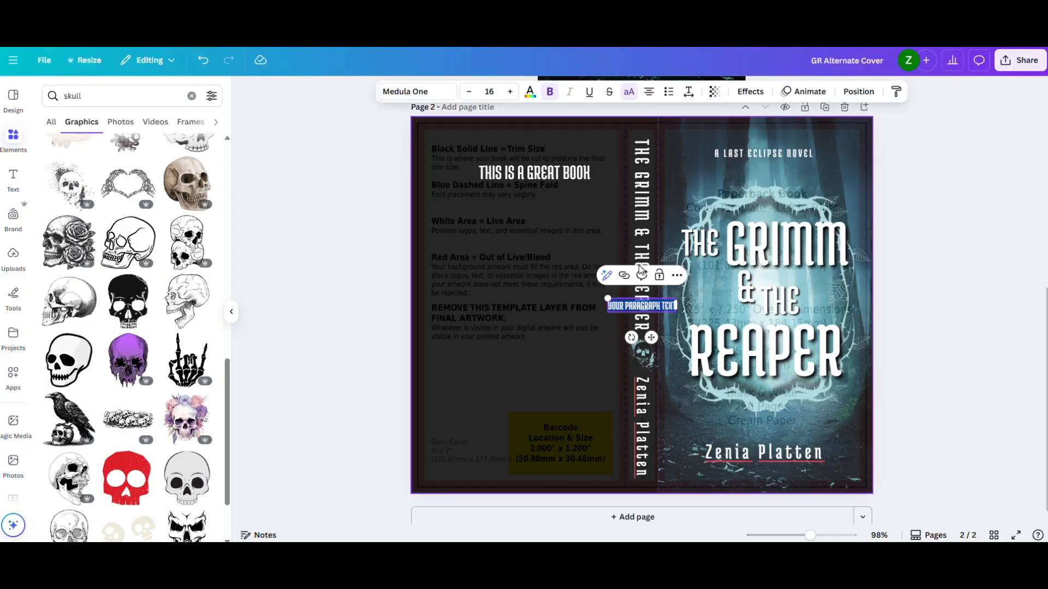
{"action": "left_click", "coordinate": [338, 290]}
{"action": "left_click_drag", "start_coordinate": [645, 308], "coordinate": [483, 205]}
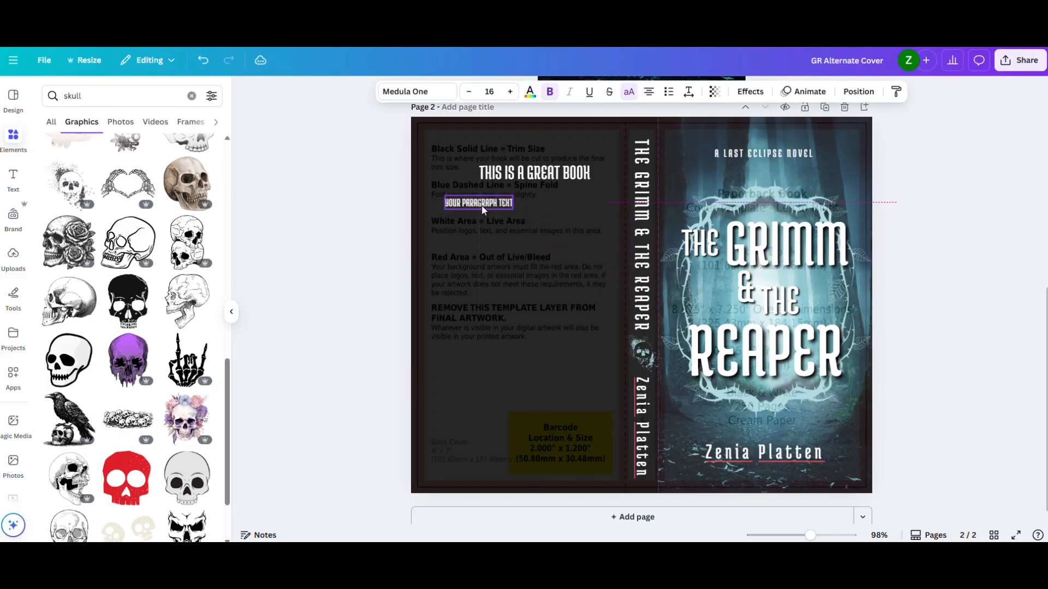
{"action": "left_click_drag", "start_coordinate": [555, 174], "coordinate": [549, 172]}
- Fill the new text box with repeated "Lorem Ipsum" placeholder text to form a long blurb paragraph
{"action": "double_click", "coordinate": [496, 202]}
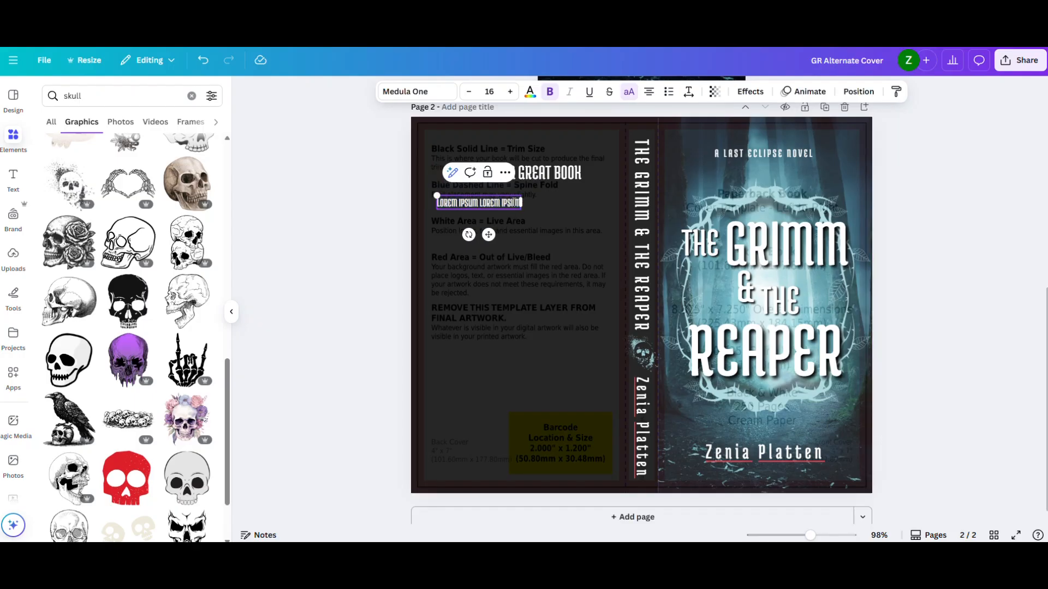
{"action": "key", "text": "ctrl+v"}
{"action": "key", "text": "ctrl+v"}
{"action": "key", "text": "ctrl+v"}
{"action": "key", "text": "ctrl+v"}
{"action": "key", "text": "ctrl+v"}
{"action": "key", "text": "ctrl+v"}
{"action": "key", "text": "ctrl+v"}
{"action": "key", "text": "ctrl+v"}
{"action": "key", "text": "ctrl+v"}
{"action": "key", "text": "ctrl+v"}
{"action": "key", "text": "ctrl+v"}
{"action": "key", "text": "ctrl+v"}
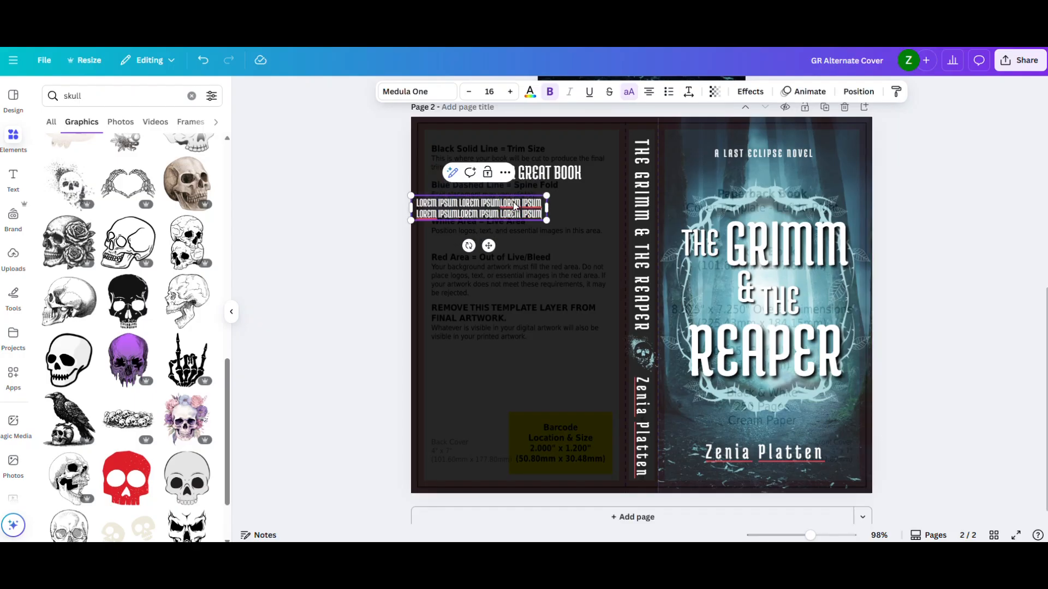
{"action": "key", "text": "ctrl+v"}
{"action": "key", "text": "ctrl+v"}
{"action": "key", "text": "ctrl+v"}
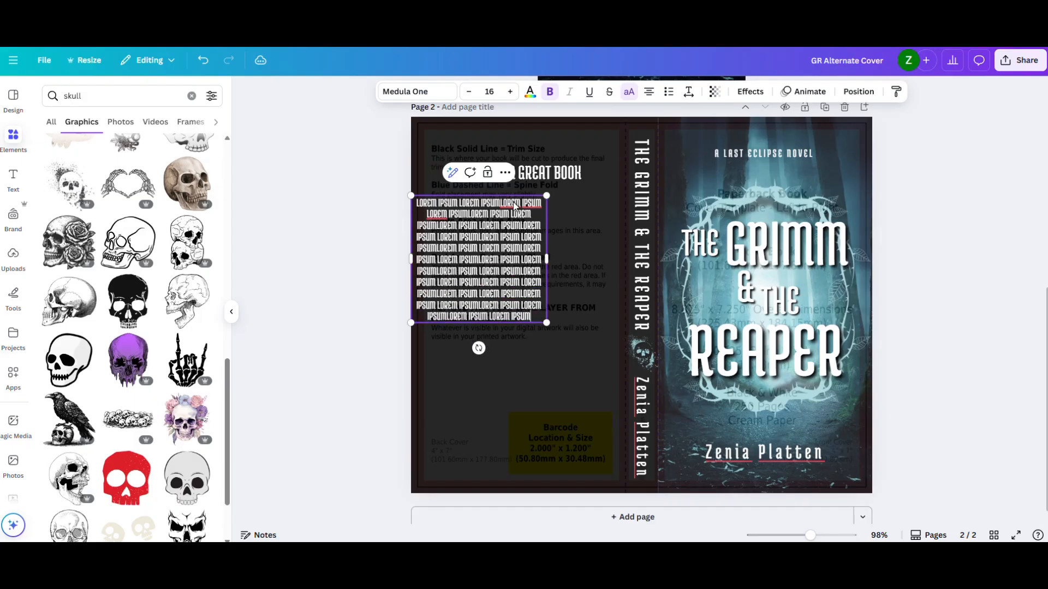
- Set the blurb paragraph to Canva Sans, remove its bold formatting and reduce it to size 12
{"action": "left_click", "coordinate": [417, 91]}
{"action": "left_click", "coordinate": [113, 319]}
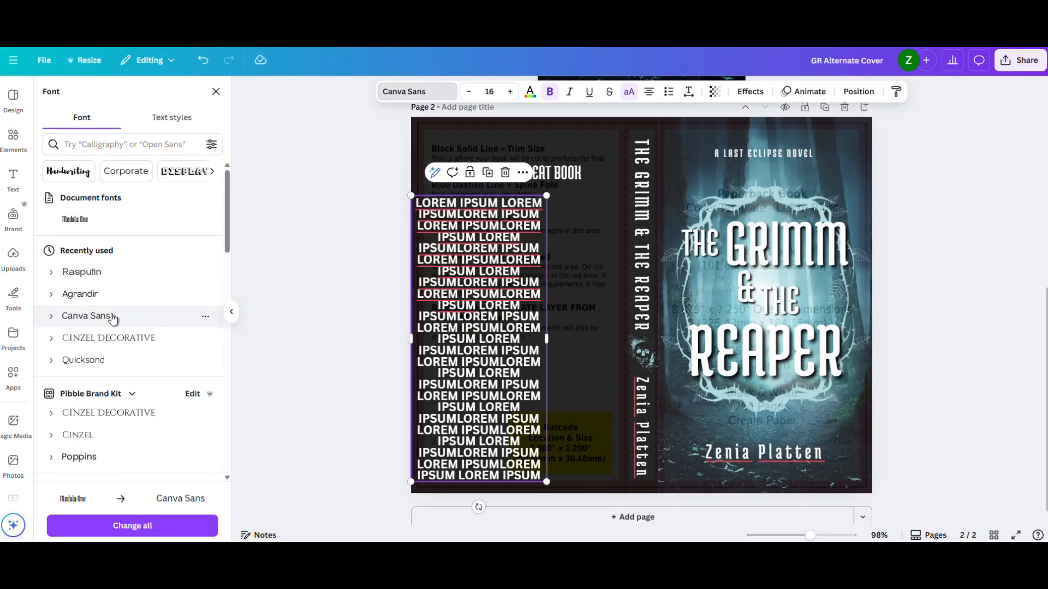
{"action": "left_click", "coordinate": [550, 91]}
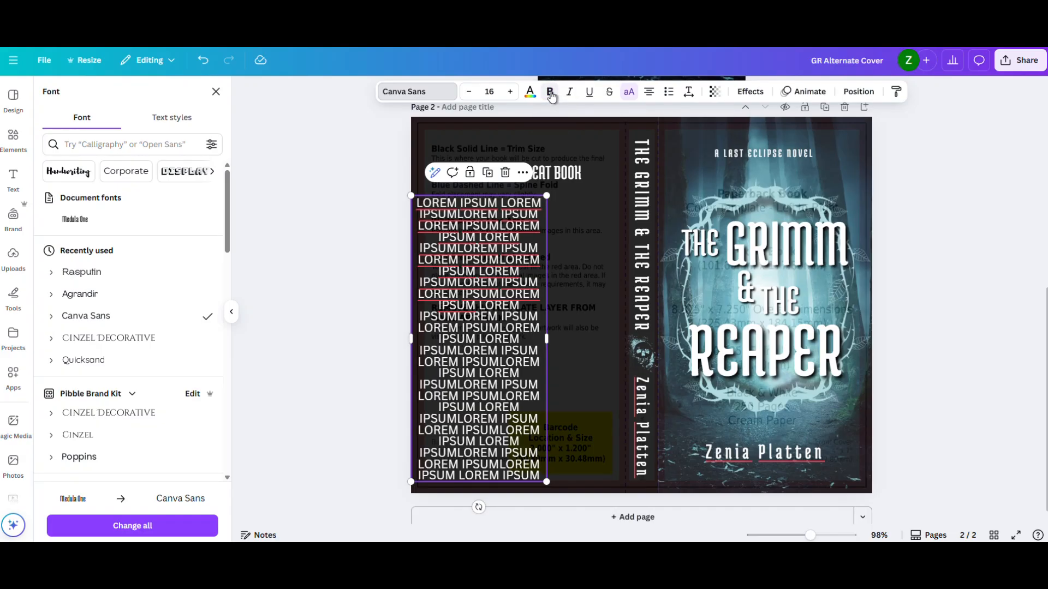
{"action": "left_click", "coordinate": [469, 92]}
{"action": "left_click", "coordinate": [469, 92]}
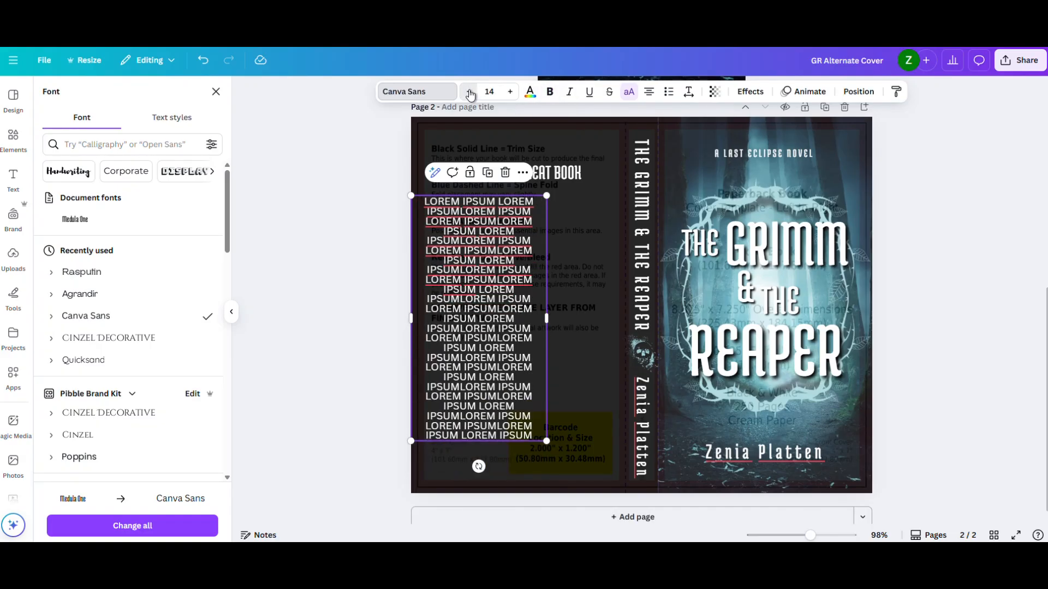
{"action": "left_click", "coordinate": [469, 93]}
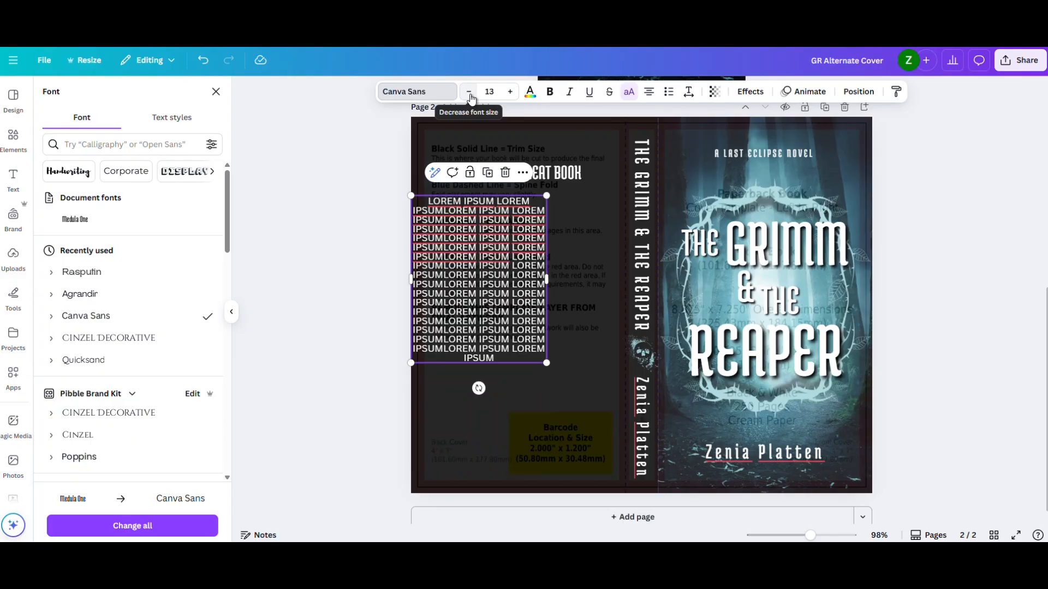
{"action": "left_click", "coordinate": [469, 91]}
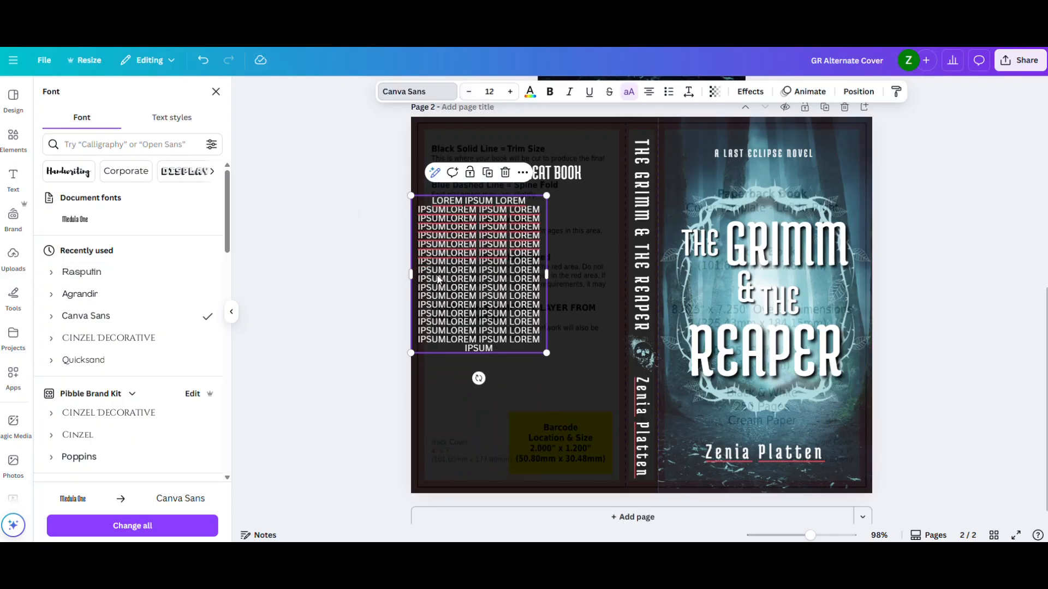
- Widen the blurb to span the back cover, left-align it and fit its sides within the template's margins
{"action": "left_click_drag", "start_coordinate": [549, 271], "coordinate": [574, 254]}
{"action": "left_click", "coordinate": [649, 92]}
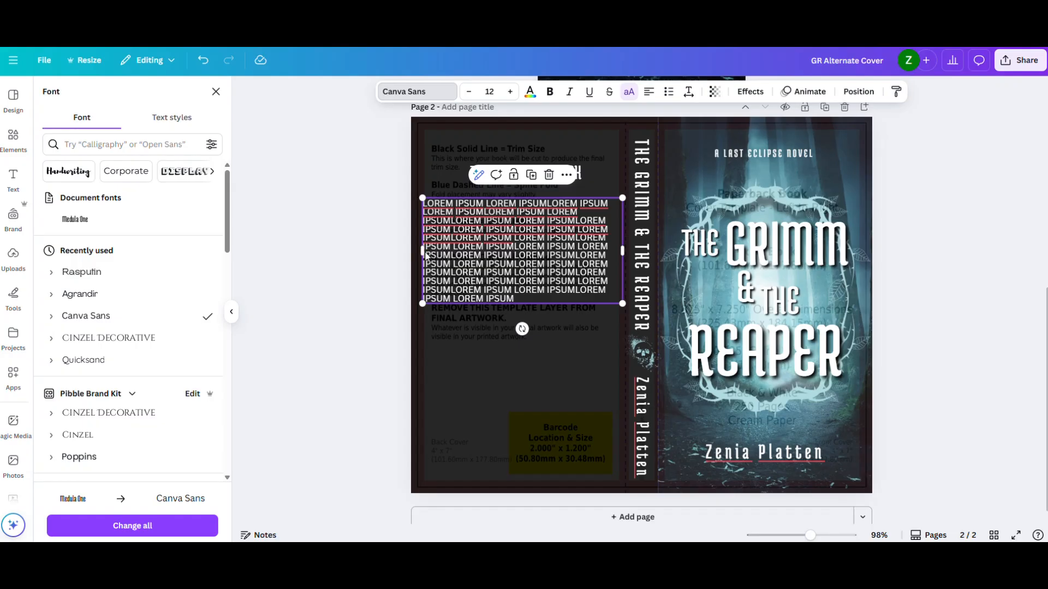
{"action": "left_click_drag", "start_coordinate": [422, 253], "coordinate": [488, 245]}
{"action": "left_click", "coordinate": [337, 269]}
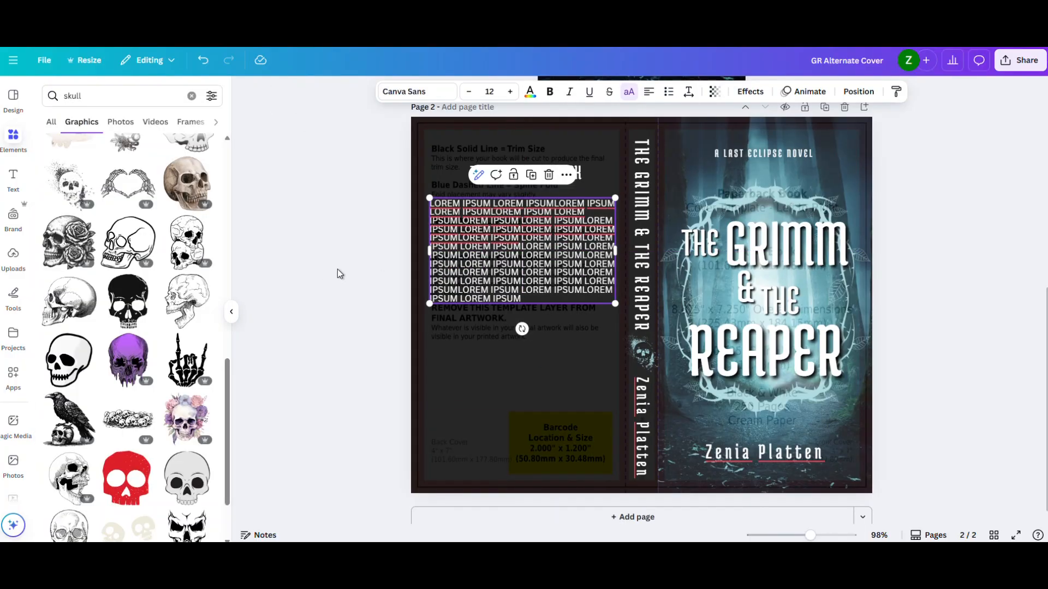
- Move the blurb and its heading lower on the back cover and pull in the blurb's left edge slightly
{"action": "left_click_drag", "start_coordinate": [500, 240], "coordinate": [500, 253]}
{"action": "left_click", "coordinate": [502, 169]}
{"action": "left_click_drag", "start_coordinate": [502, 169], "coordinate": [498, 177]}
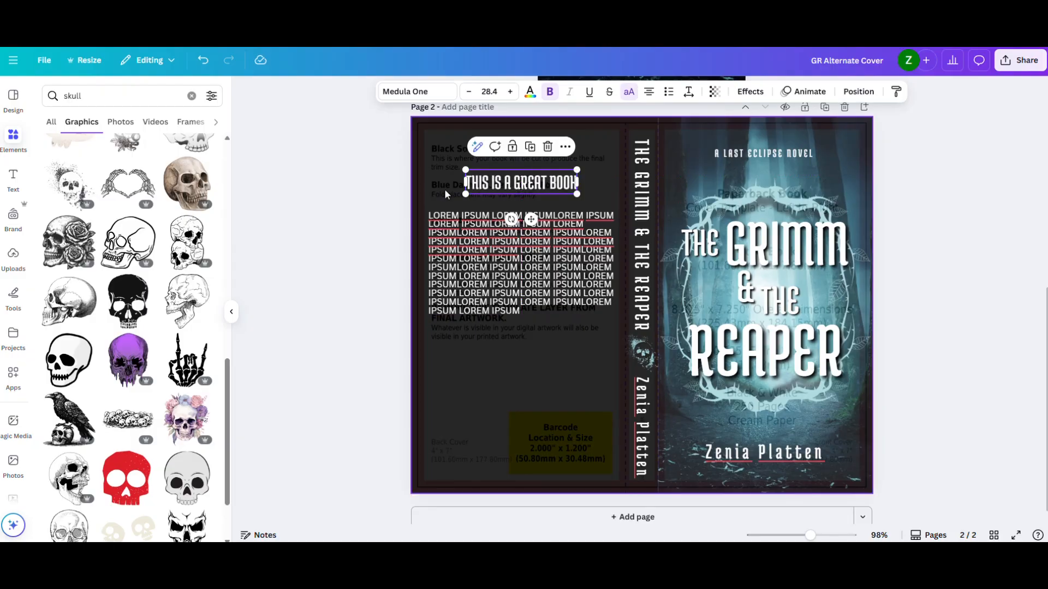
{"action": "left_click", "coordinate": [290, 211]}
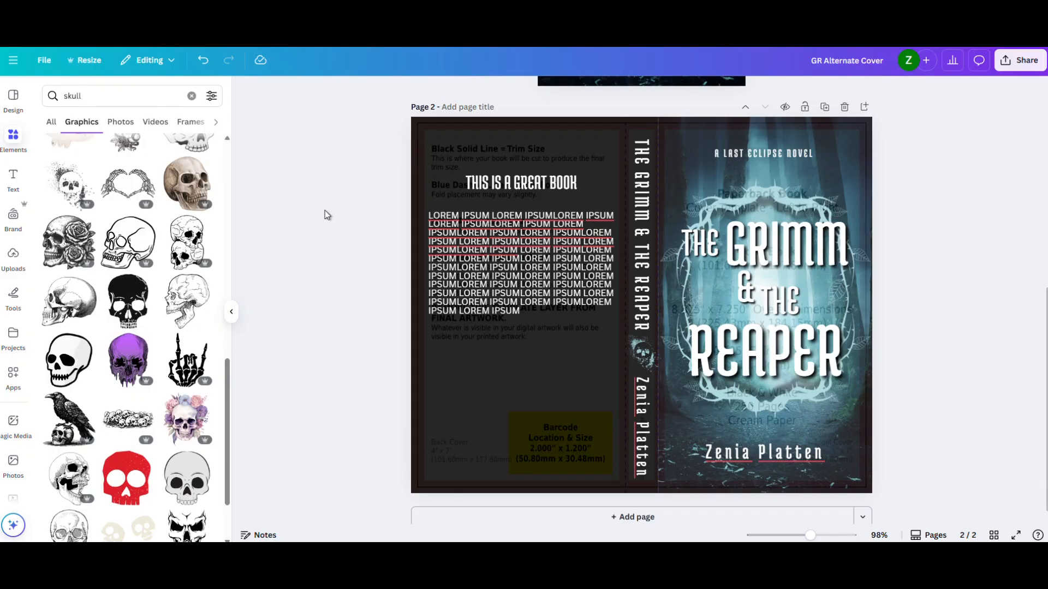
{"action": "left_click", "coordinate": [456, 246]}
{"action": "left_click_drag", "start_coordinate": [425, 229], "coordinate": [429, 231]}
{"action": "left_click", "coordinate": [368, 246]}
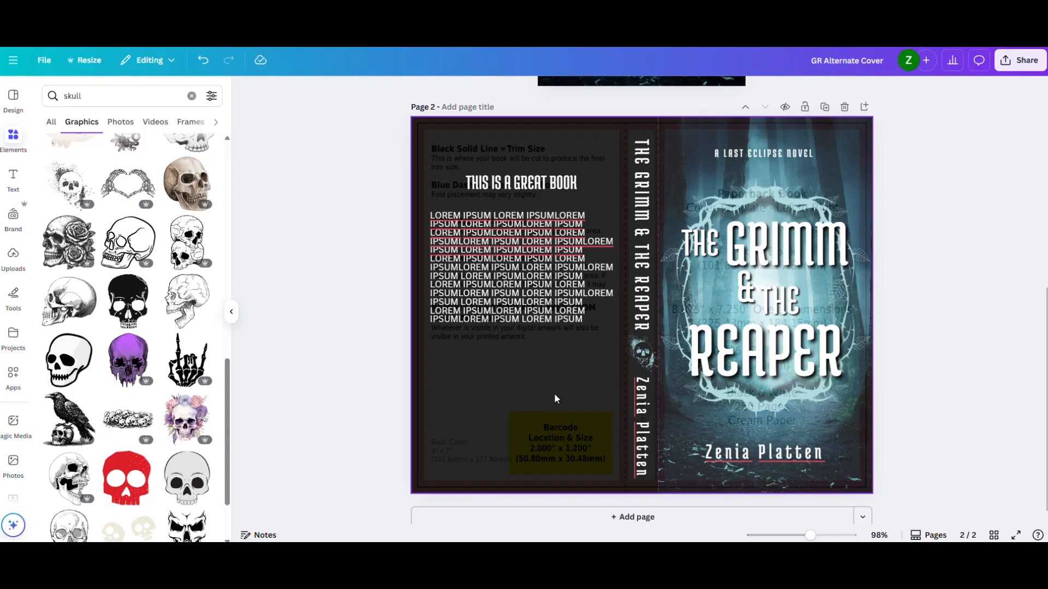
- Shift the blurb and the heading further down to leave more space above the heading
{"action": "left_click", "coordinate": [525, 315]}
{"action": "left_click_drag", "start_coordinate": [525, 319], "coordinate": [525, 333]}
{"action": "left_click", "coordinate": [529, 184]}
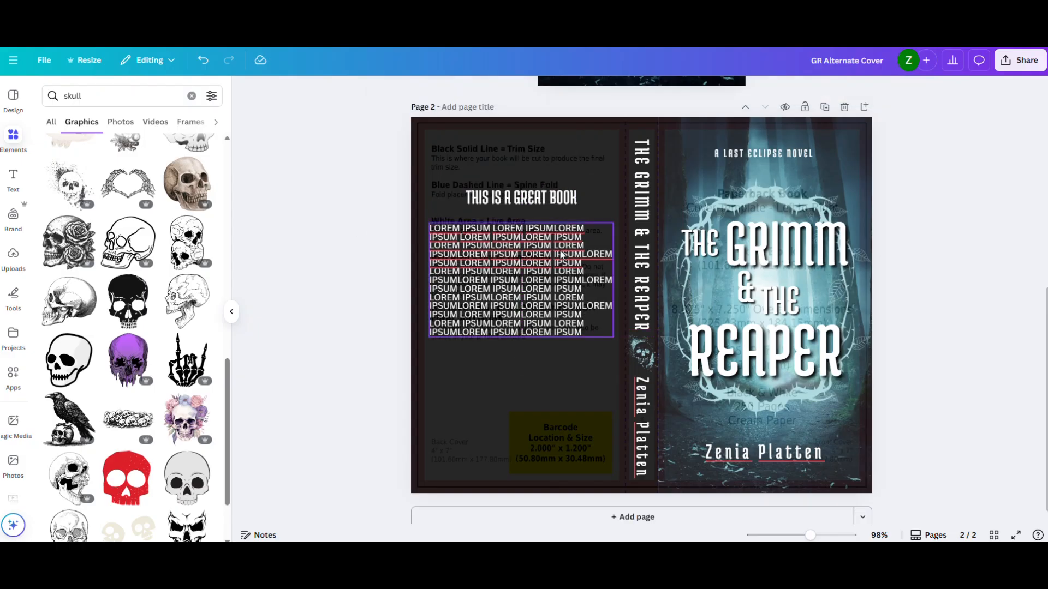
{"action": "left_click", "coordinate": [561, 255]}
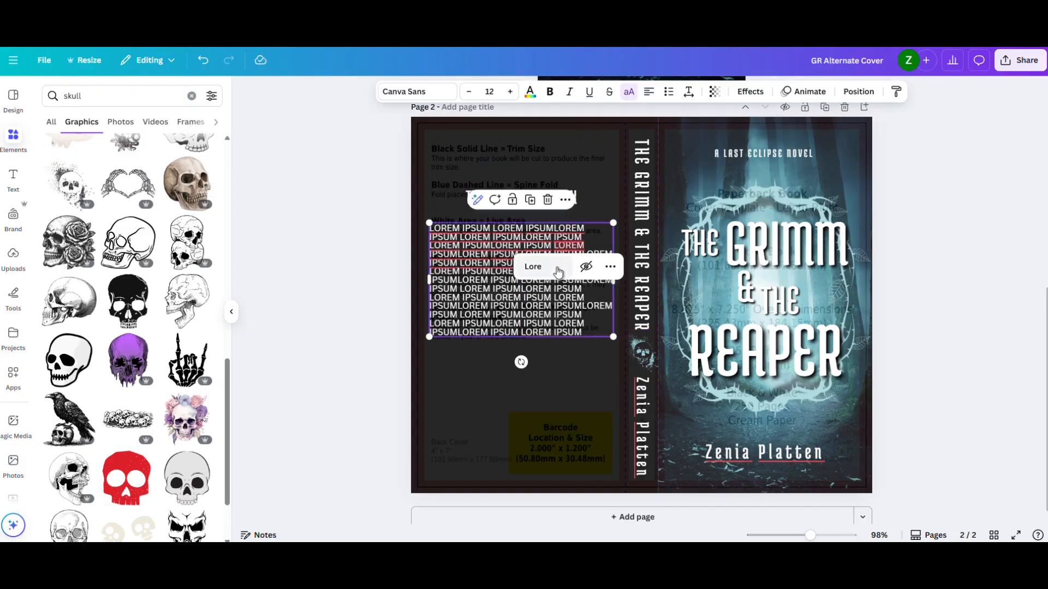
{"action": "left_click", "coordinate": [367, 259]}
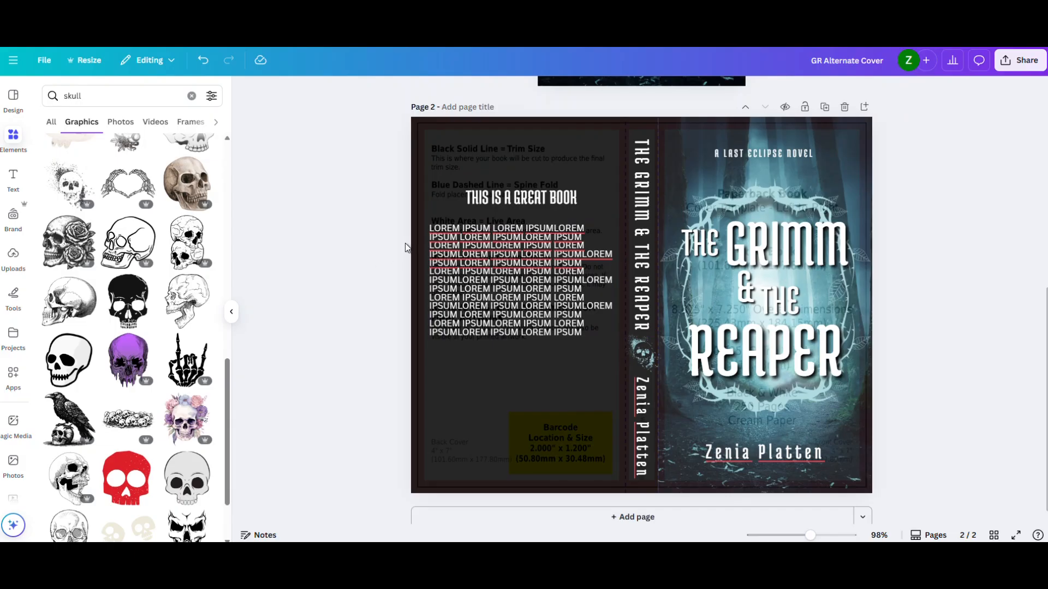
- Turn off the all-uppercase formatting on the blurb paragraph
{"action": "left_click", "coordinate": [500, 240]}
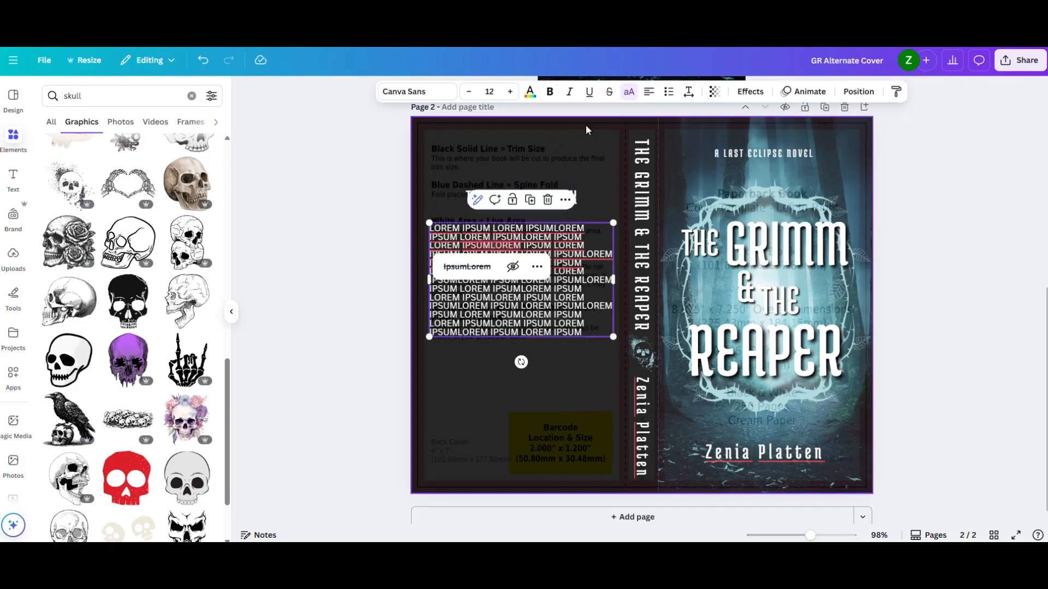
{"action": "left_click", "coordinate": [628, 94]}
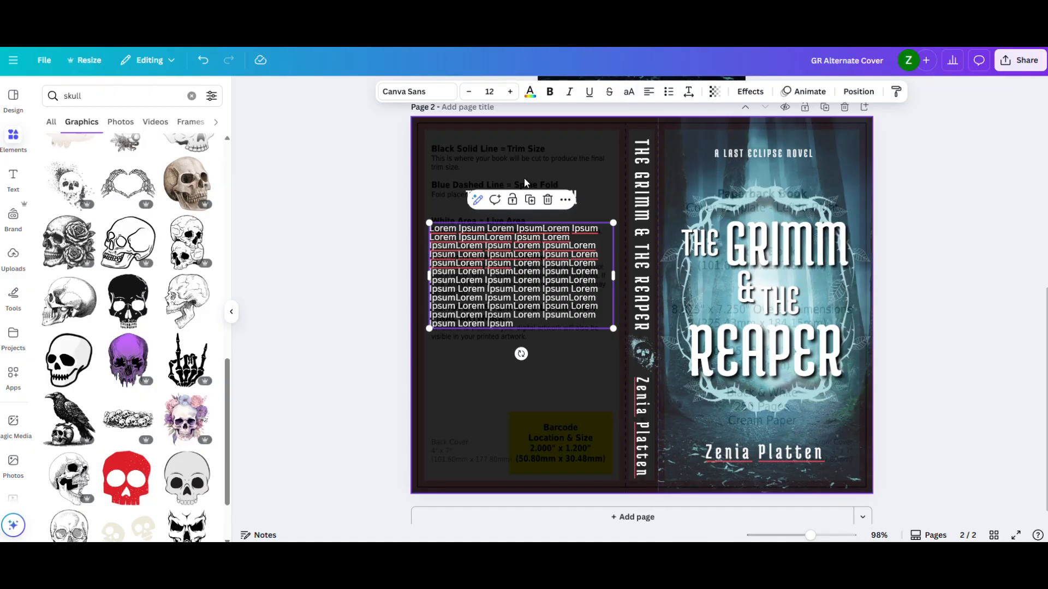
{"action": "left_click", "coordinate": [385, 208]}
- Nudge the blurb slightly right and narrow its box from the right side to center it under the heading
{"action": "left_click_drag", "start_coordinate": [500, 233], "coordinate": [503, 233]}
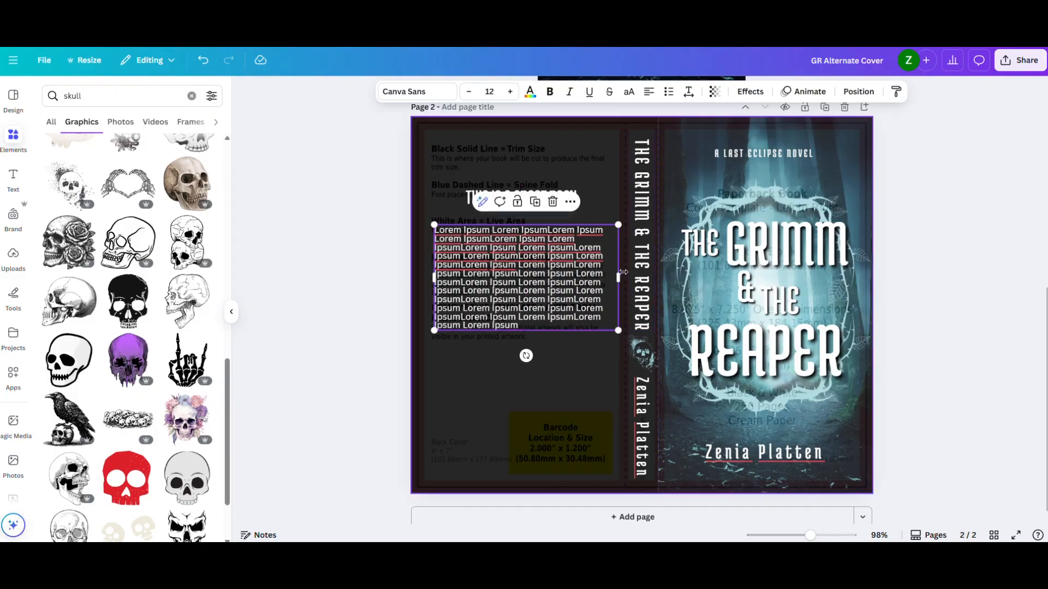
{"action": "left_click_drag", "start_coordinate": [618, 278], "coordinate": [610, 280]}
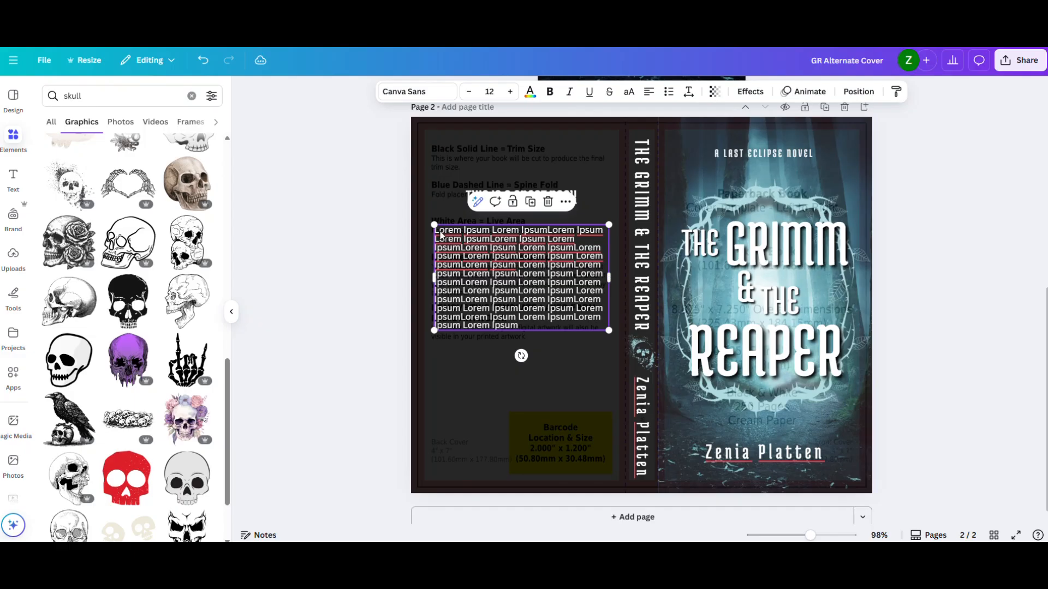
{"action": "left_click", "coordinate": [381, 191]}
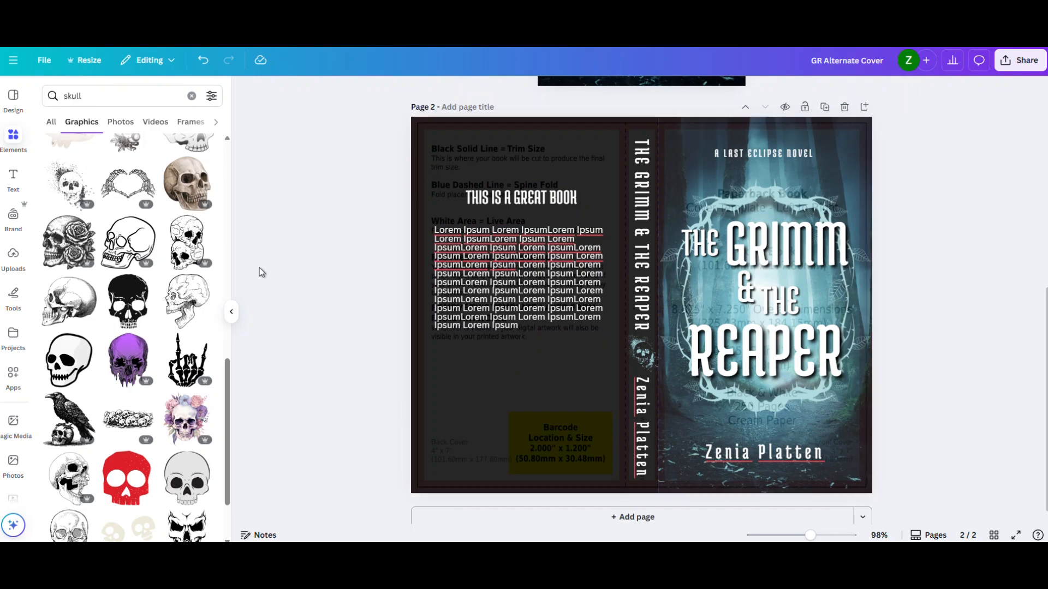
- Add the same splattered skull graphic to the back cover, placed above the heading
{"action": "scroll", "coordinate": [160, 284], "scroll_direction": "down", "scroll_amount": 6}
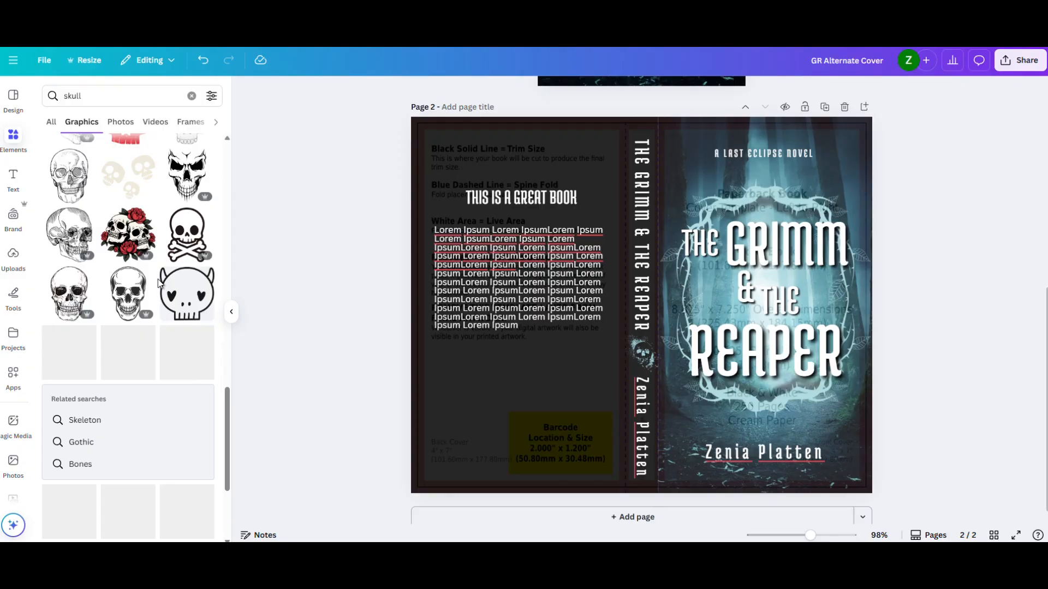
{"action": "scroll", "coordinate": [160, 284], "scroll_direction": "up", "scroll_amount": 7}
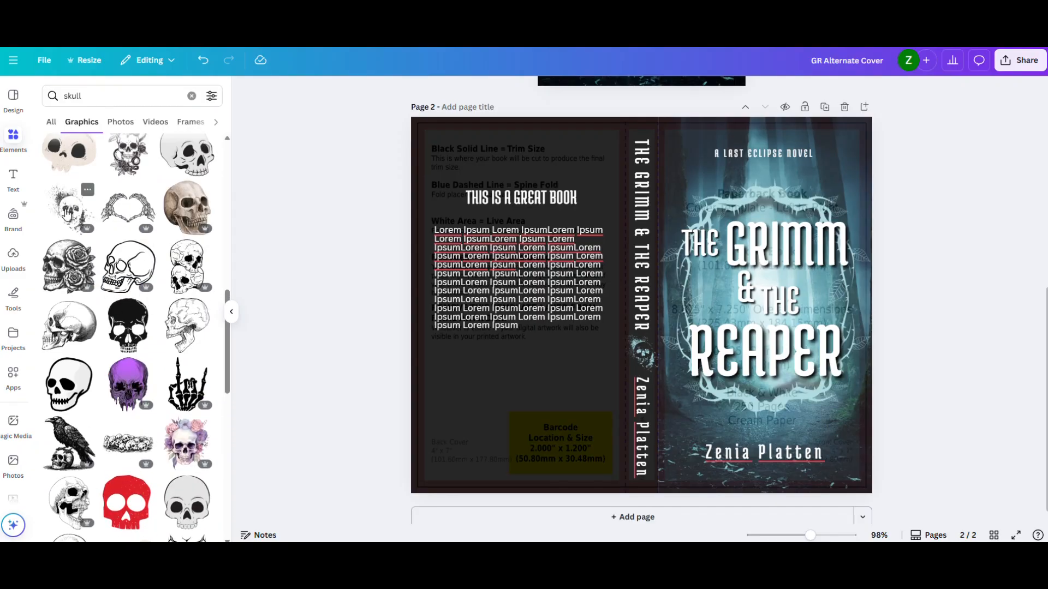
{"action": "left_click", "coordinate": [67, 215]}
{"action": "left_click_drag", "start_coordinate": [642, 306], "coordinate": [523, 157]}
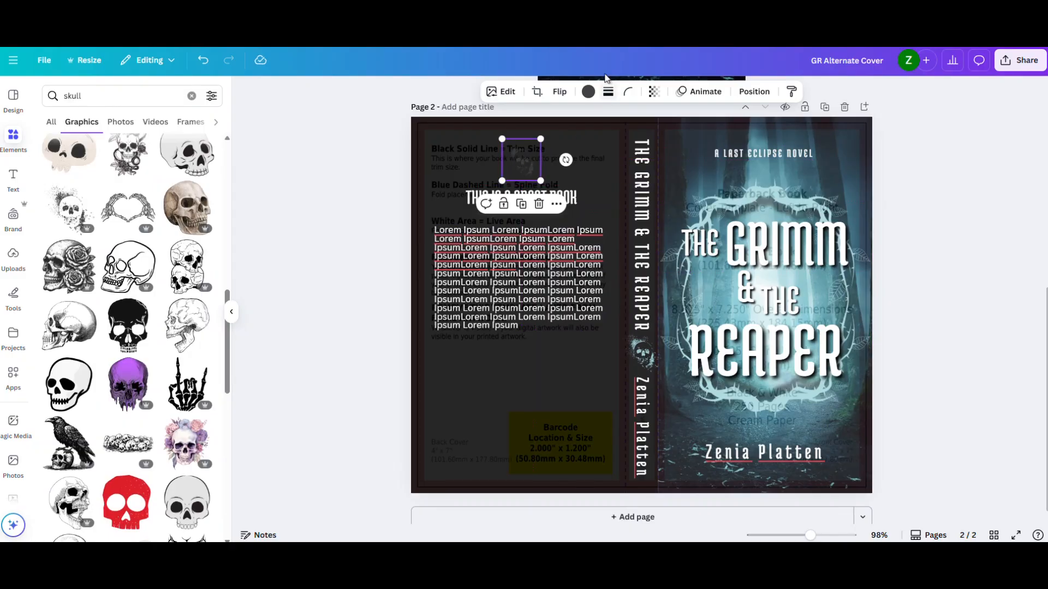
- Recolor the back cover skull light blue, enlarge it, tilt it and move it into the upper-left corner
{"action": "left_click", "coordinate": [588, 92]}
{"action": "left_click", "coordinate": [186, 305]}
{"action": "left_click_drag", "start_coordinate": [503, 140], "coordinate": [455, 171]}
{"action": "left_click_drag", "start_coordinate": [530, 166], "coordinate": [455, 169]}
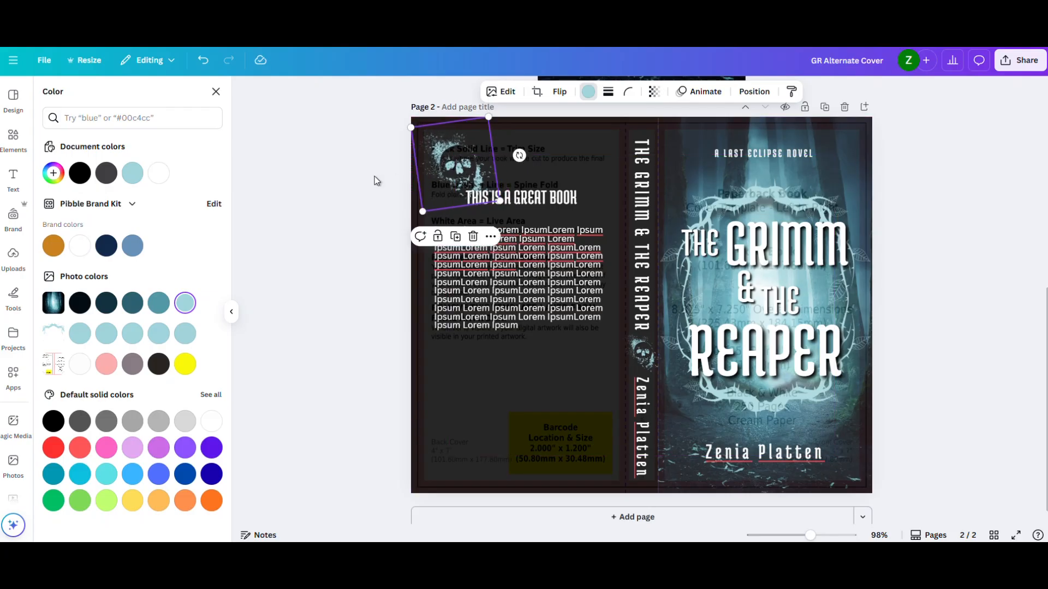
- Shrink the skull graphic in the back cover's upper-left corner slightly and deselect it
{"action": "mouse_move", "coordinate": [499, 203]}
{"action": "left_mouse_down"}
{"action": "mouse_move", "coordinate": [506, 223]}
{"action": "mouse_move", "coordinate": [488, 214]}
{"action": "left_mouse_up"}
{"action": "left_click", "coordinate": [381, 212]}
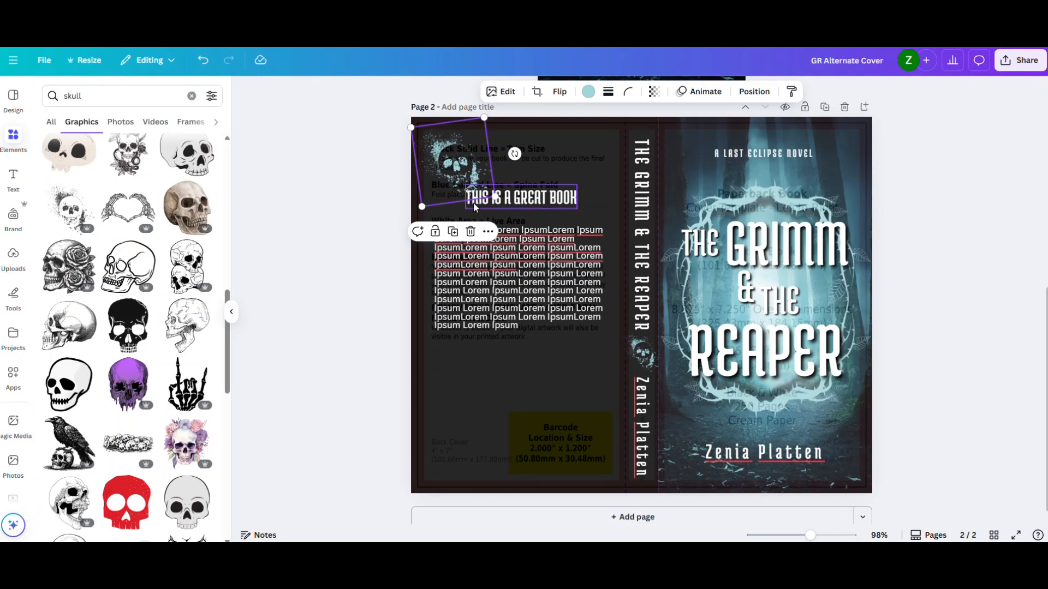
{"action": "left_click", "coordinate": [337, 213]}
- Search the graphics for "forest", add the misty gray pine forest, and enlarge it across the bottom of the back cover
{"action": "left_click", "coordinate": [125, 98]}
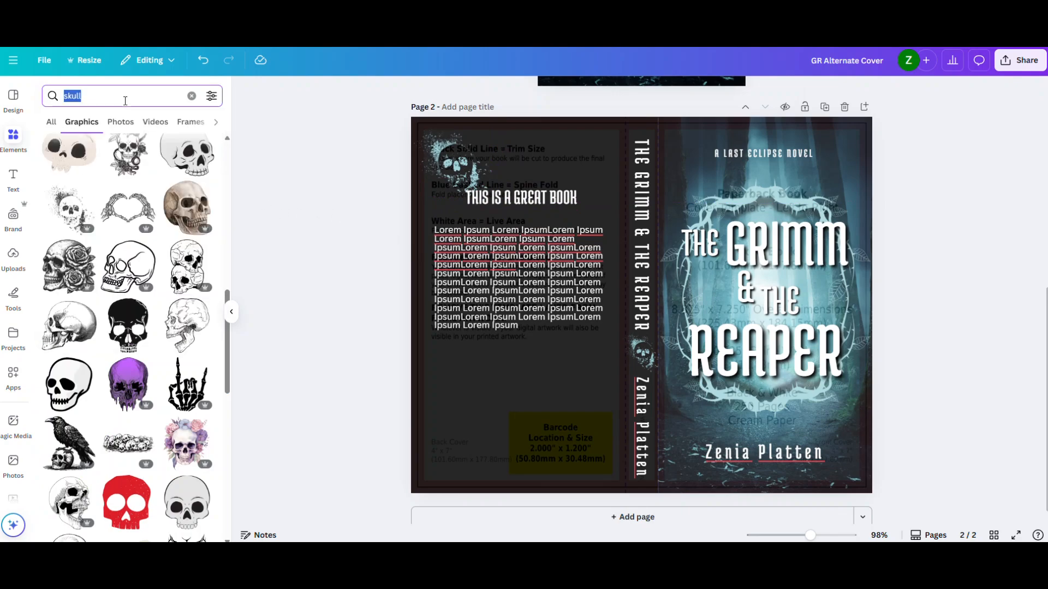
{"action": "type", "text": "forest"}
{"action": "key", "text": "Return"}
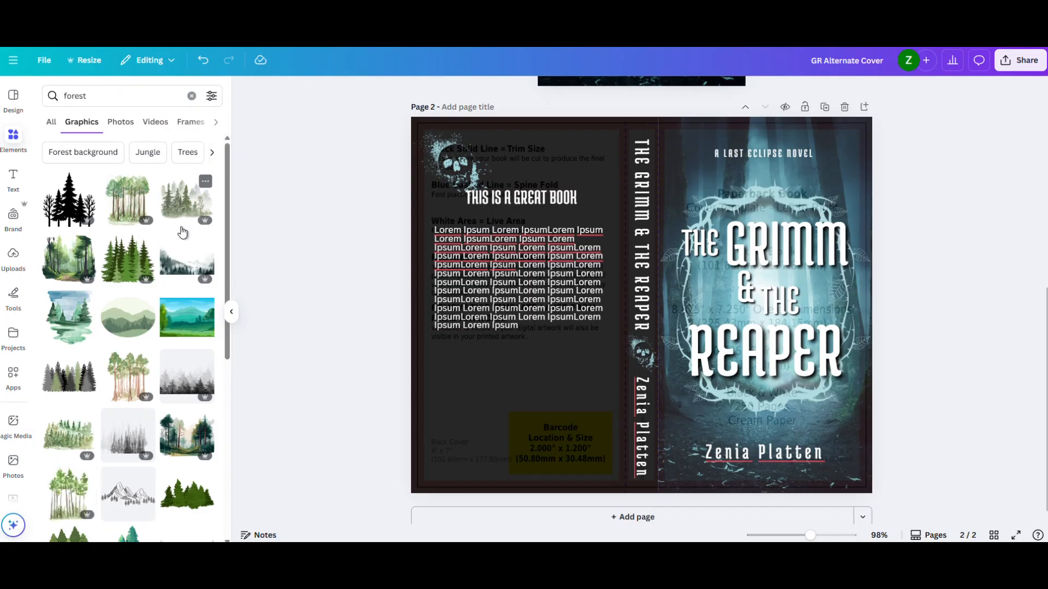
{"action": "scroll", "coordinate": [181, 245], "scroll_direction": "down", "scroll_amount": 3}
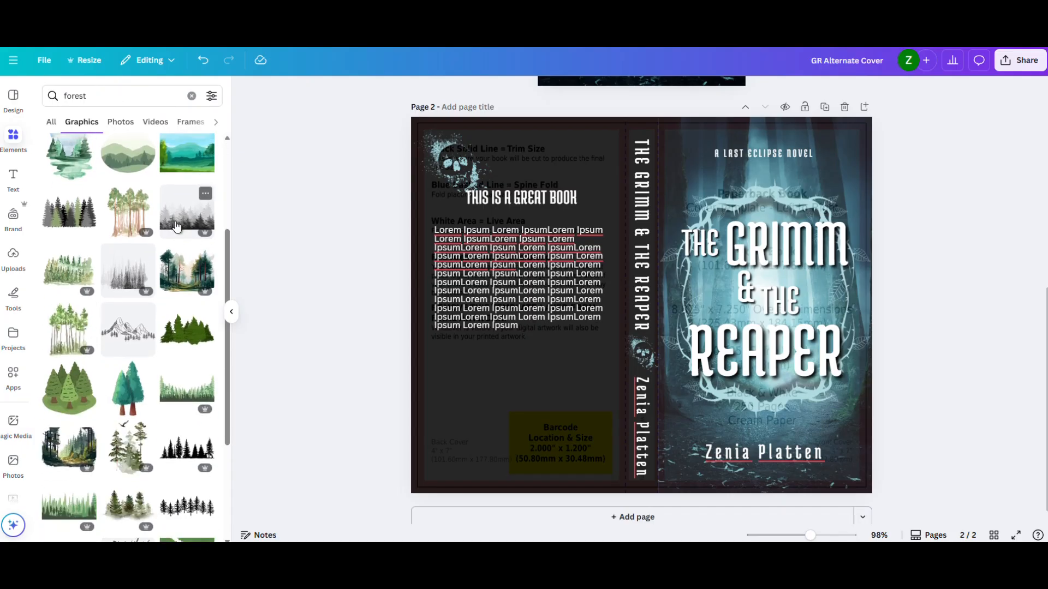
{"action": "left_click", "coordinate": [197, 222]}
{"action": "left_click_drag", "start_coordinate": [552, 338], "coordinate": [358, 435]}
{"action": "left_click_drag", "start_coordinate": [242, 242], "coordinate": [285, 284]}
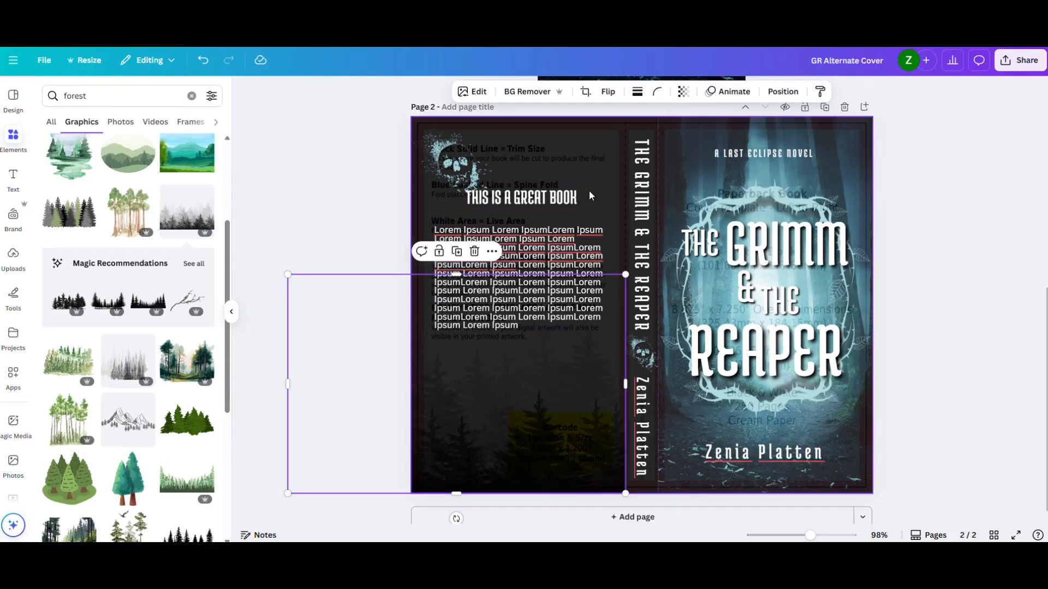
- Lower the KDP template overlay's transparency to 0, and raise it again to a partly visible level
{"action": "left_click", "coordinate": [607, 178]}
{"action": "left_click", "coordinate": [702, 92]}
{"action": "left_click_drag", "start_coordinate": [689, 138], "coordinate": [608, 147]}
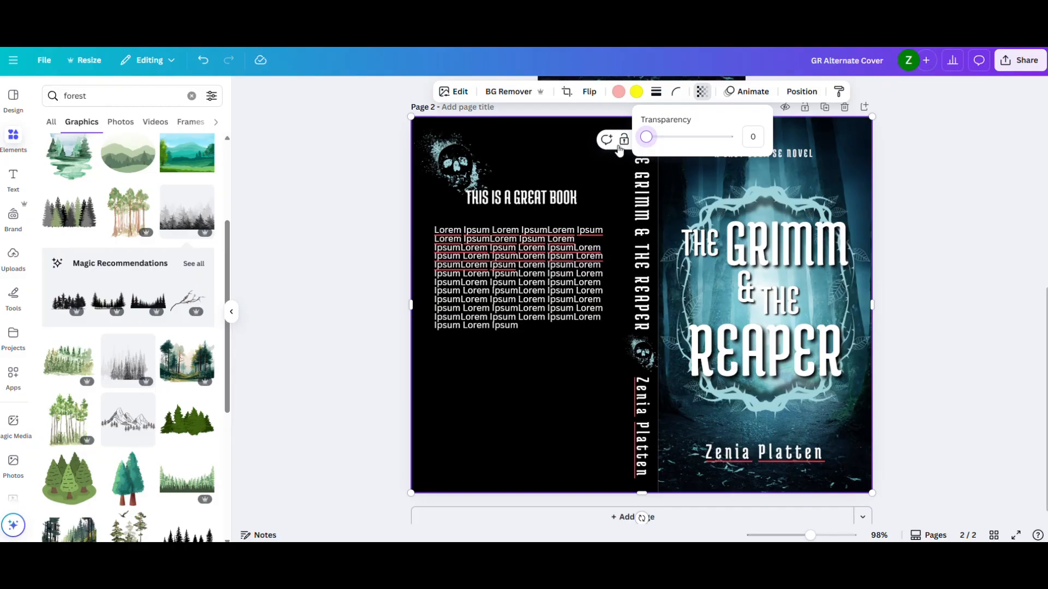
{"action": "left_click_drag", "start_coordinate": [657, 149], "coordinate": [667, 144]}
- Apply the Fuchsia duotone effect to the forest graphic and set its highlights to white (#FFFFFF)
{"action": "left_click", "coordinate": [582, 395]}
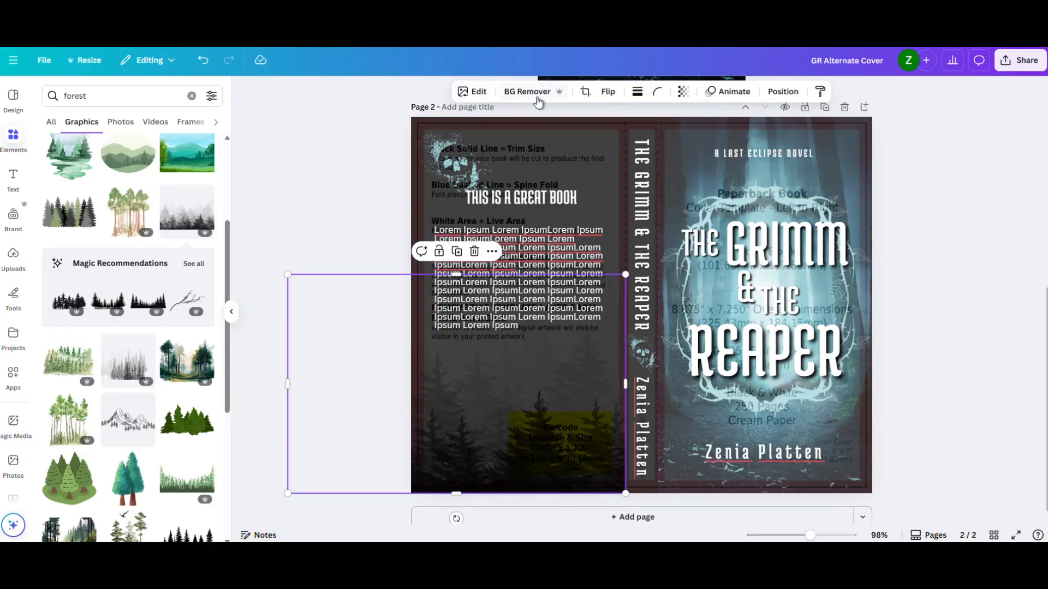
{"action": "left_click", "coordinate": [479, 91]}
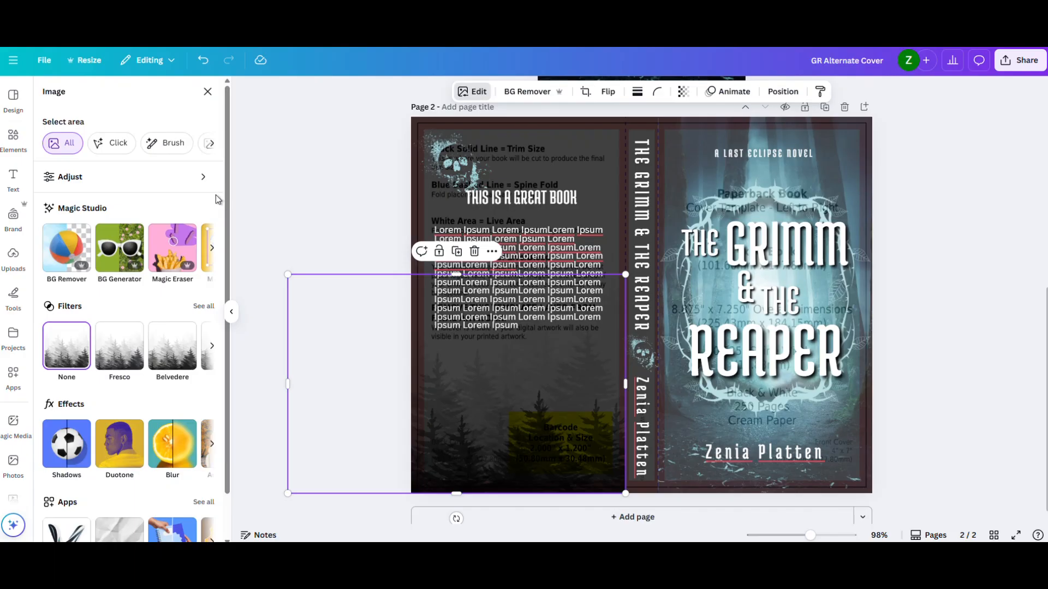
{"action": "left_click", "coordinate": [112, 462]}
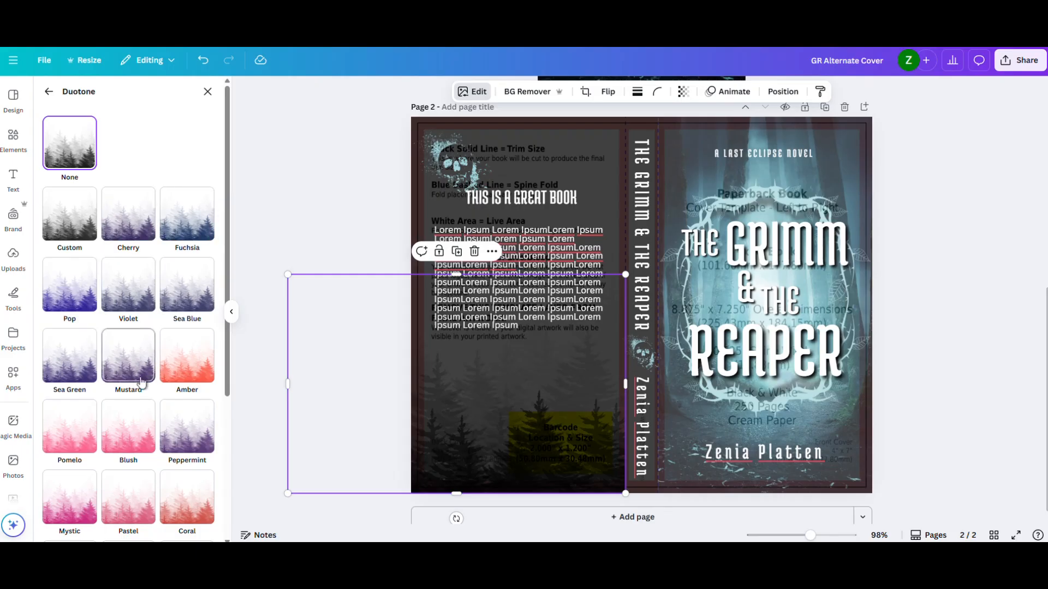
{"action": "left_click", "coordinate": [129, 298]}
{"action": "left_click", "coordinate": [186, 236]}
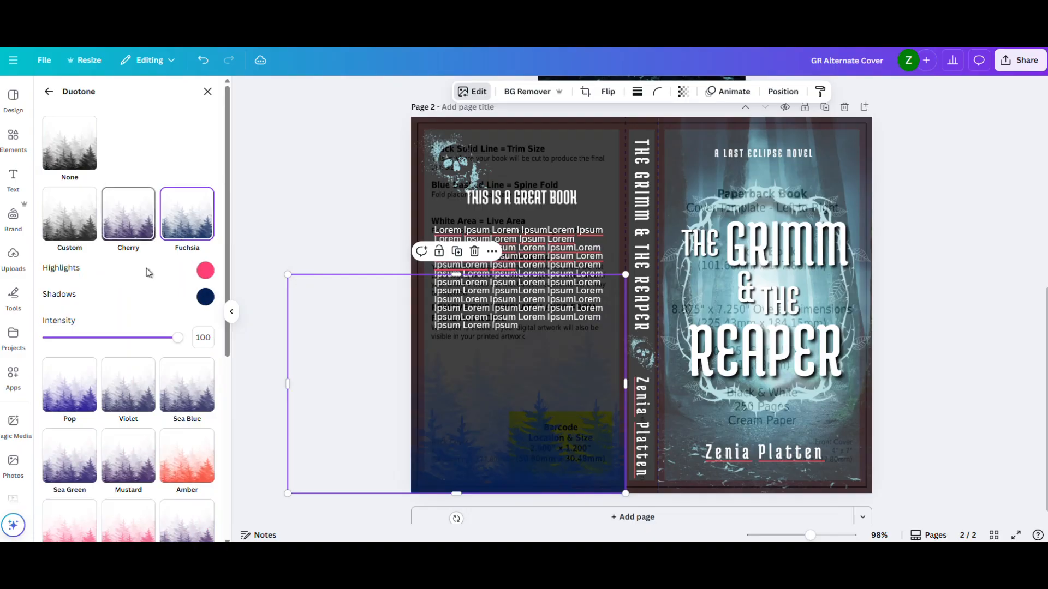
{"action": "left_click", "coordinate": [205, 271]}
{"action": "left_click_drag", "start_coordinate": [210, 305], "coordinate": [192, 294]}
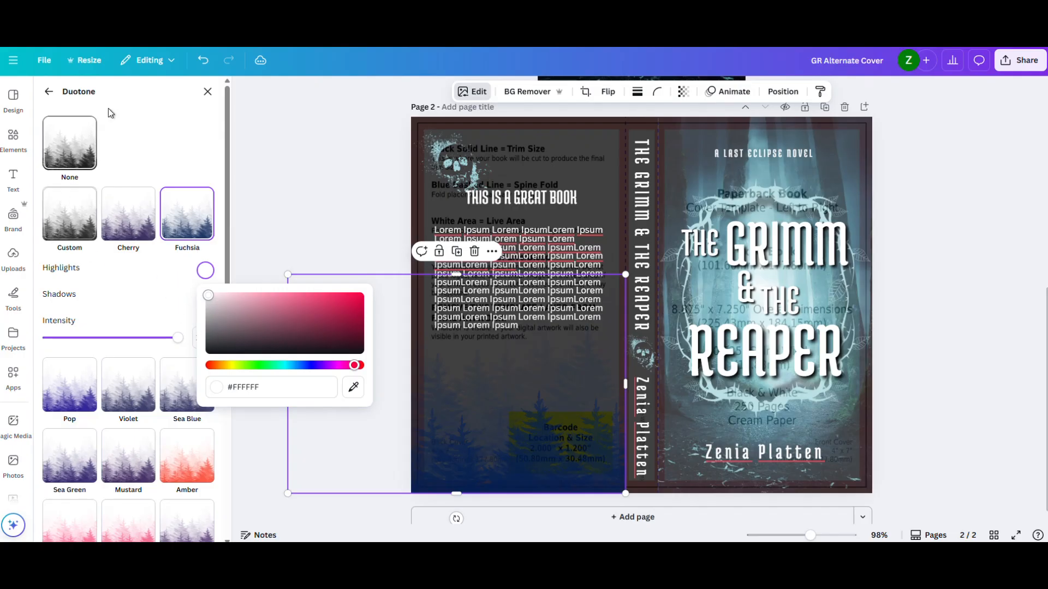
{"action": "left_click", "coordinate": [208, 92]}
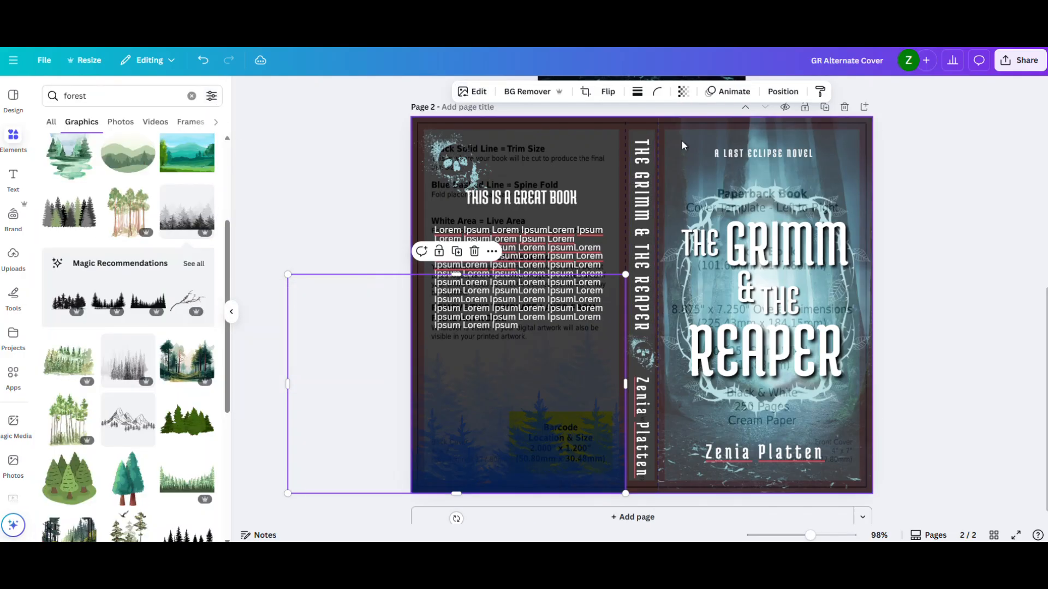
- Hide the KDP template overlay by setting its transparency to 0
{"action": "left_click", "coordinate": [605, 133]}
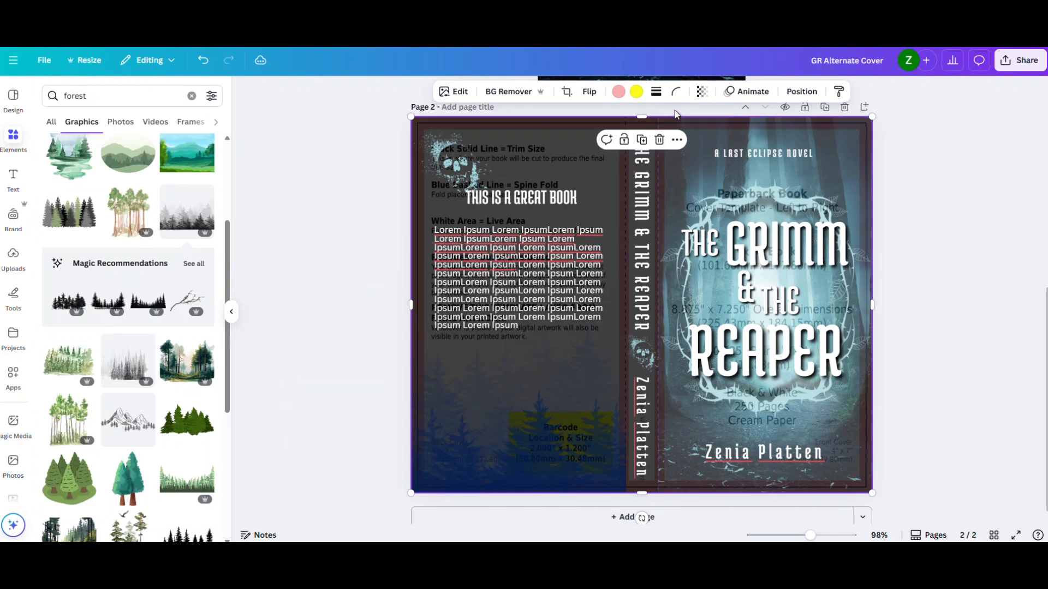
{"action": "left_click", "coordinate": [702, 92]}
{"action": "left_click_drag", "start_coordinate": [662, 137], "coordinate": [582, 186]}
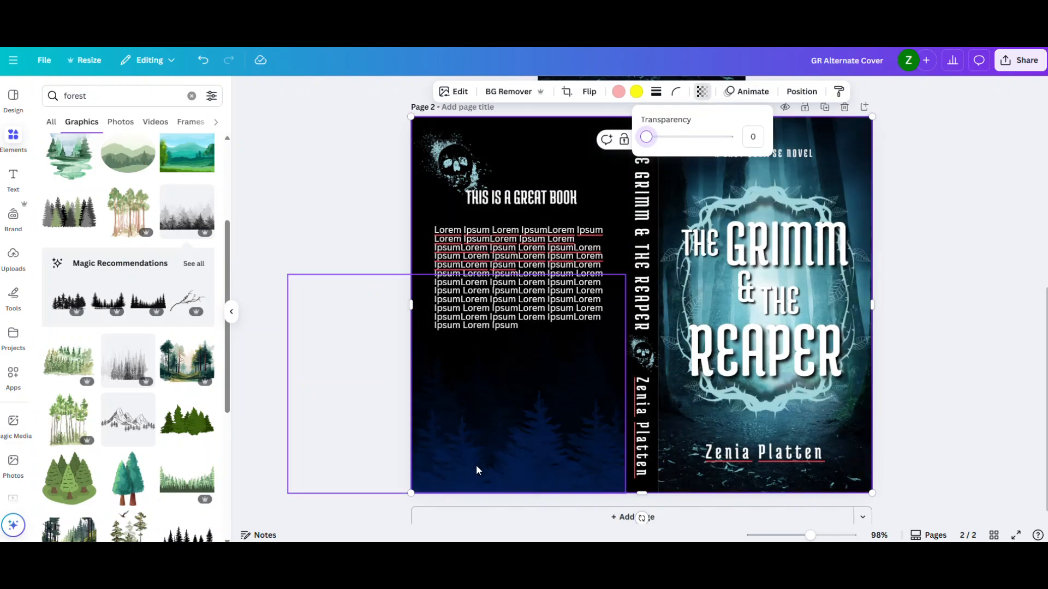
- Remove the duotone effect from the forest graphic on the back cover
{"action": "left_click", "coordinate": [524, 448]}
{"action": "left_click", "coordinate": [524, 446]}
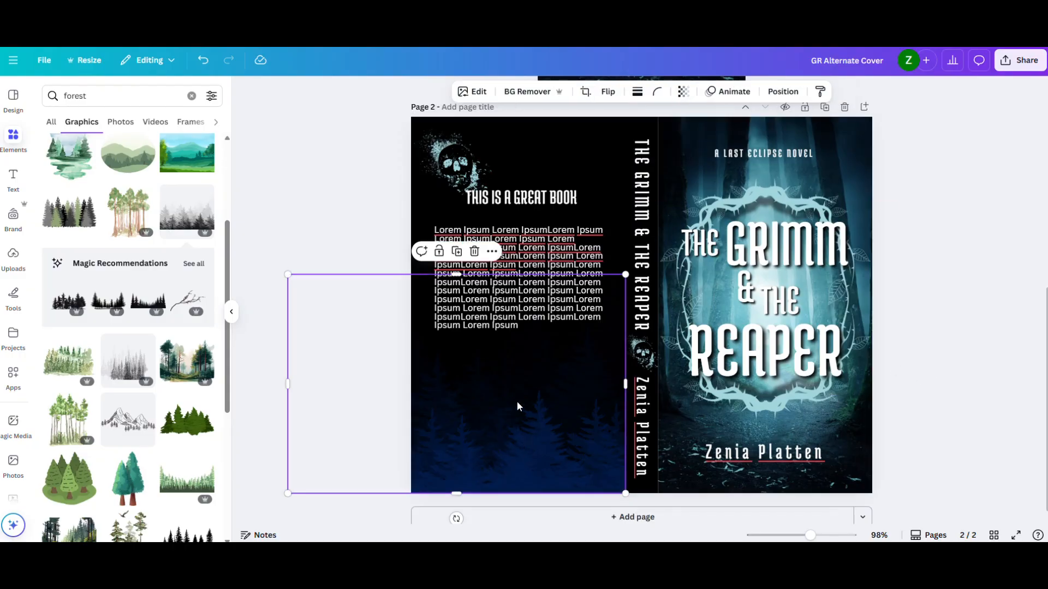
{"action": "left_click", "coordinate": [478, 93]}
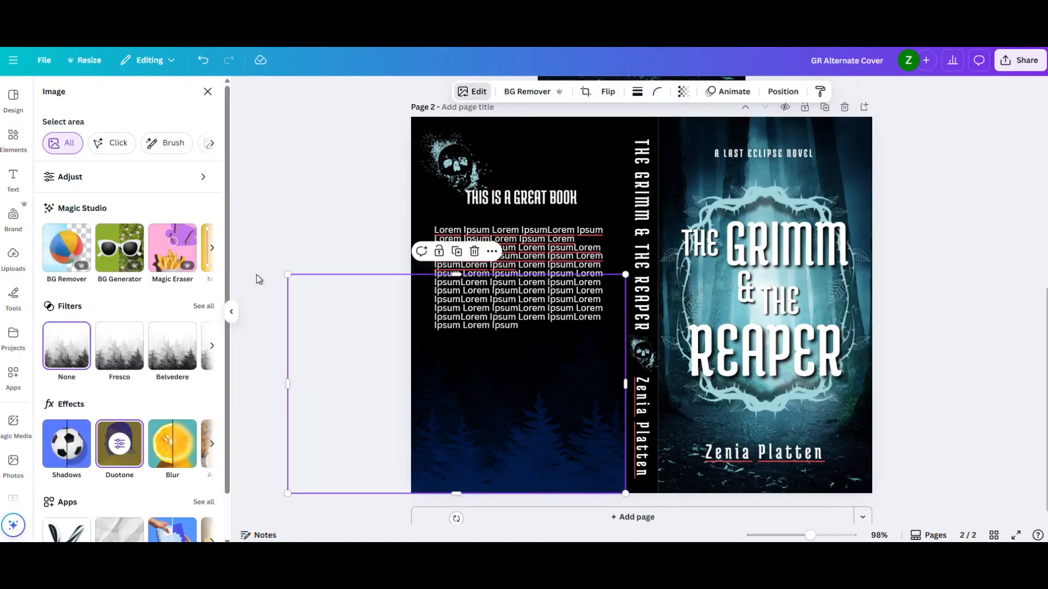
{"action": "left_click", "coordinate": [124, 446]}
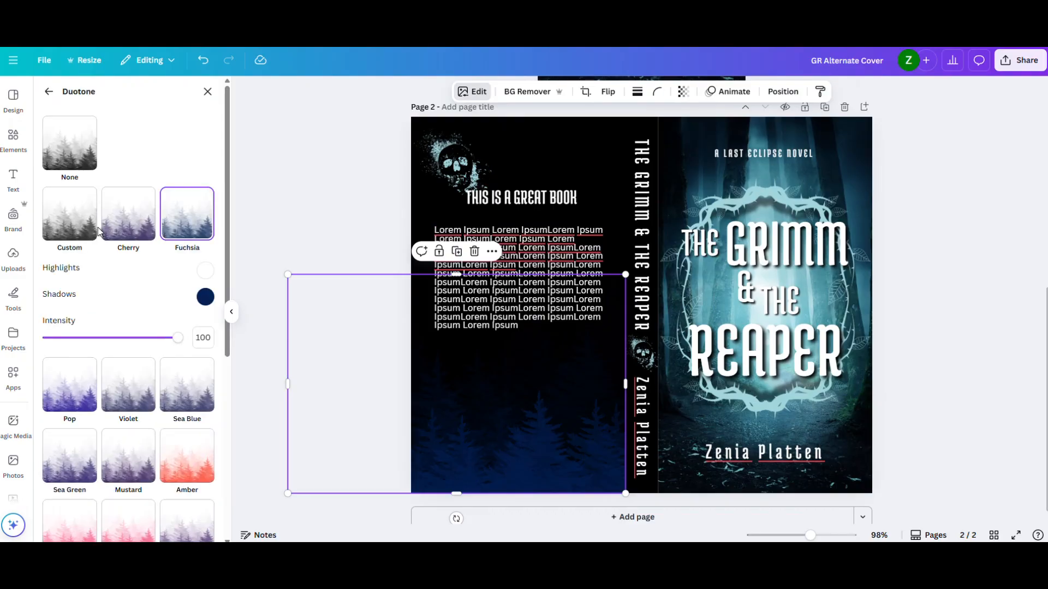
{"action": "left_click", "coordinate": [70, 166]}
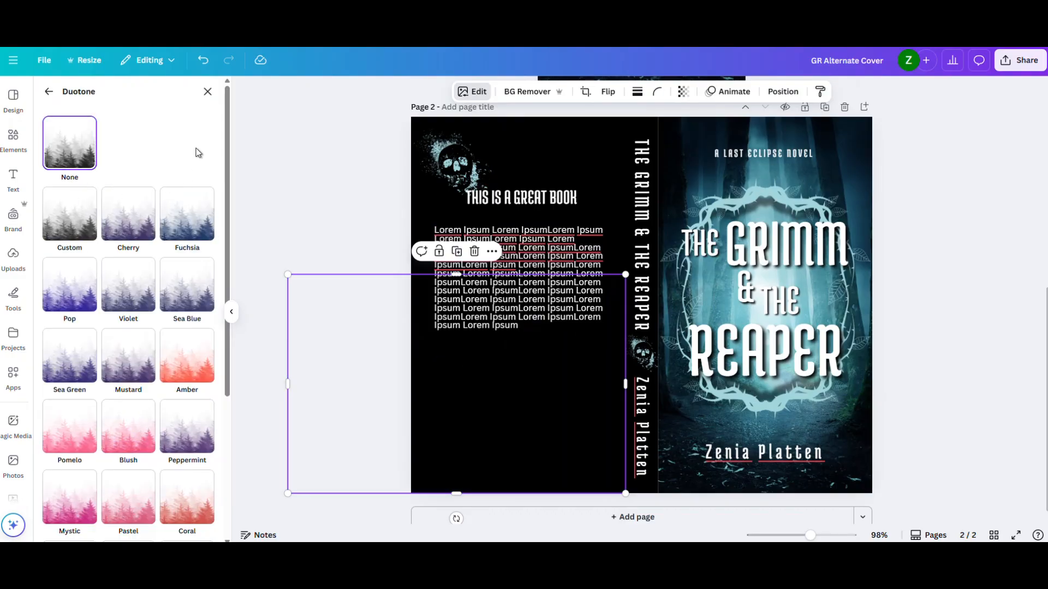
{"action": "left_click", "coordinate": [207, 92]}
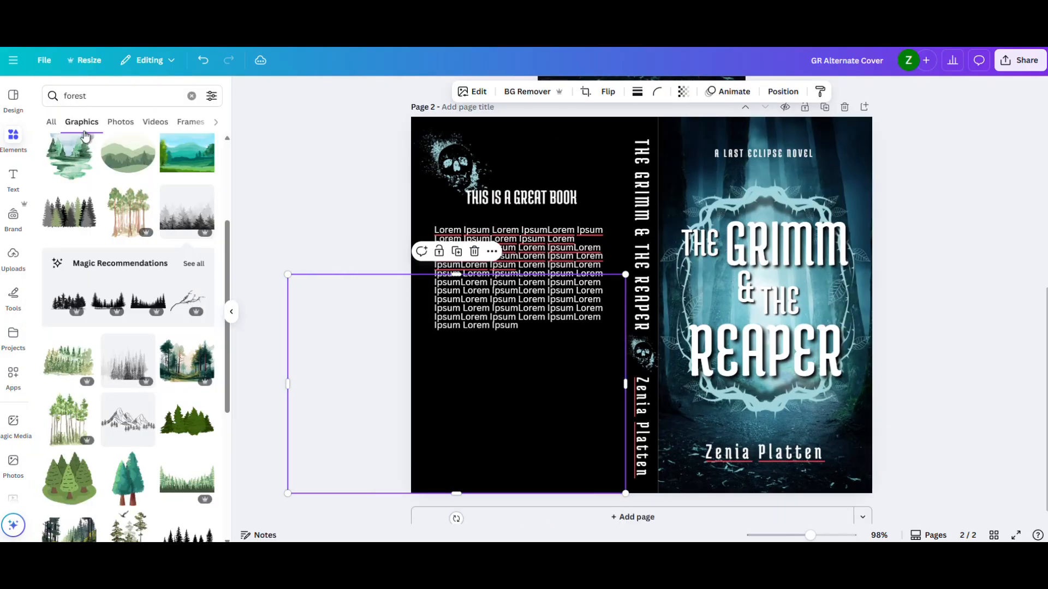
- Adjust the forest graphic to brightness 4 and whites 6, and invert its colors
{"action": "left_click", "coordinate": [470, 92]}
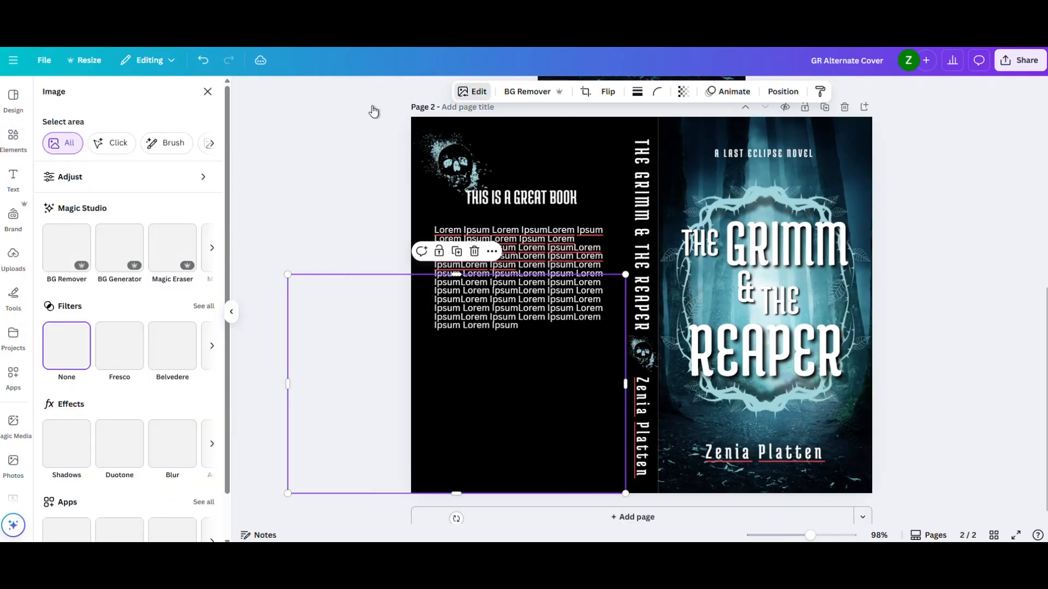
{"action": "left_click", "coordinate": [101, 181]}
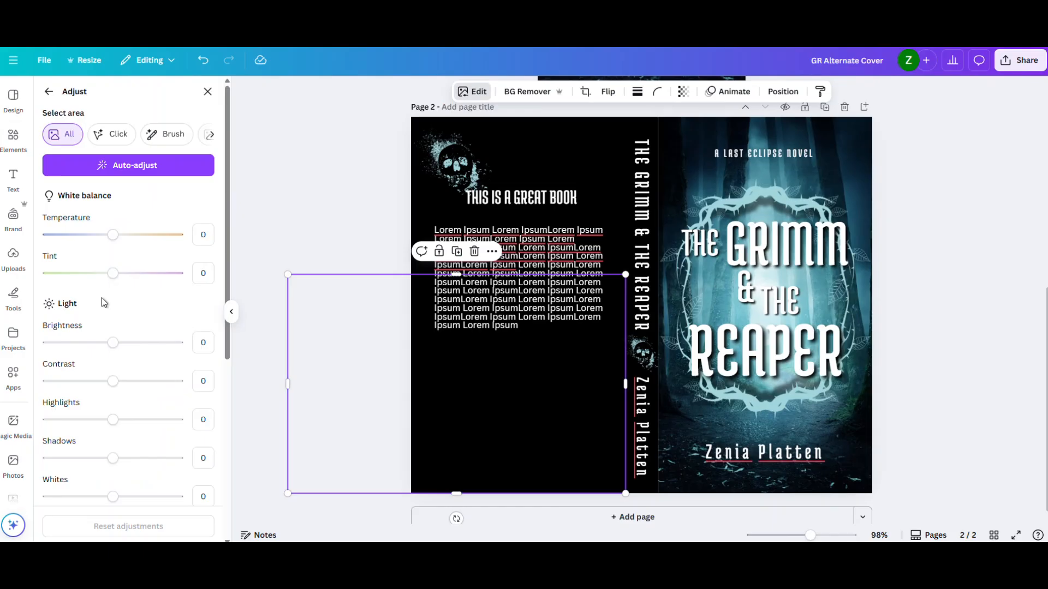
{"action": "mouse_move", "coordinate": [114, 345]}
{"action": "left_mouse_down"}
{"action": "mouse_move", "coordinate": [159, 349]}
{"action": "mouse_move", "coordinate": [116, 346]}
{"action": "left_mouse_up"}
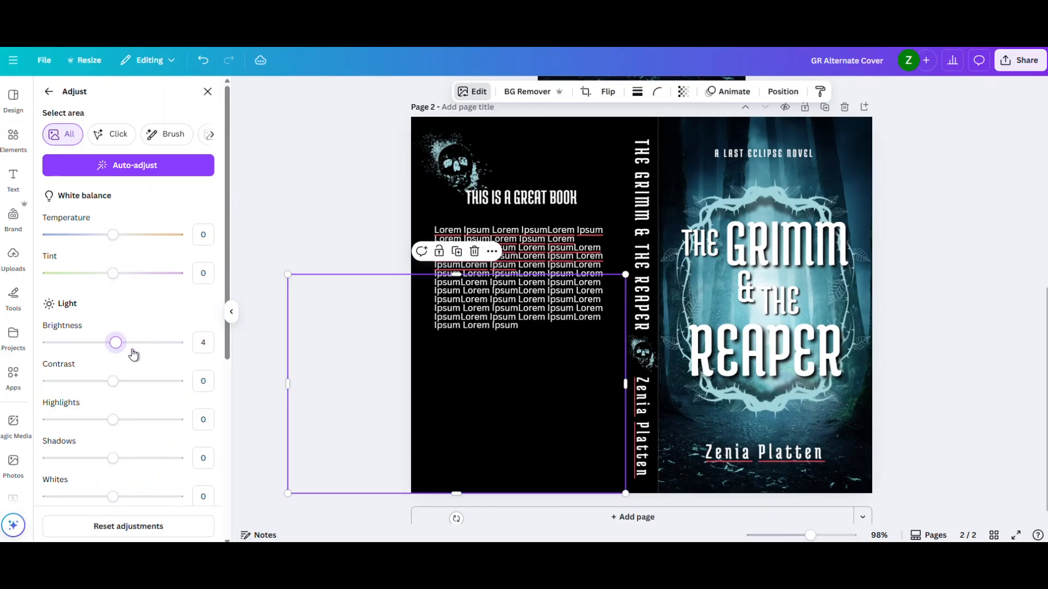
{"action": "scroll", "coordinate": [141, 354], "scroll_direction": "down", "scroll_amount": 2}
{"action": "scroll", "coordinate": [141, 354], "scroll_direction": "down", "scroll_amount": 2}
{"action": "mouse_move", "coordinate": [113, 276]}
{"action": "left_mouse_down"}
{"action": "mouse_move", "coordinate": [184, 280]}
{"action": "mouse_move", "coordinate": [118, 284]}
{"action": "left_mouse_up"}
{"action": "scroll", "coordinate": [145, 309], "scroll_direction": "down", "scroll_amount": 2}
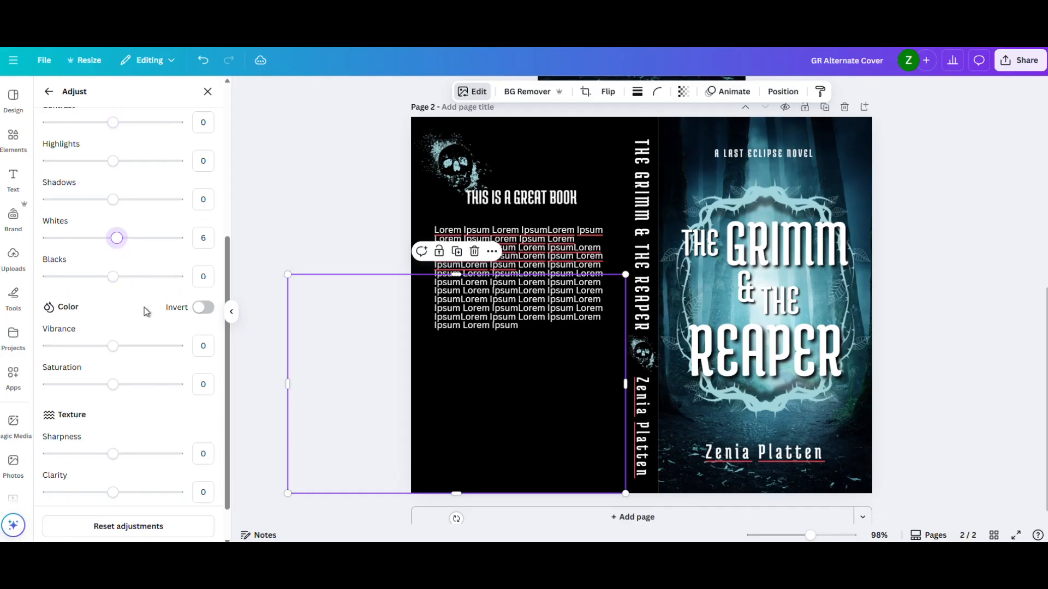
{"action": "left_click", "coordinate": [197, 292]}
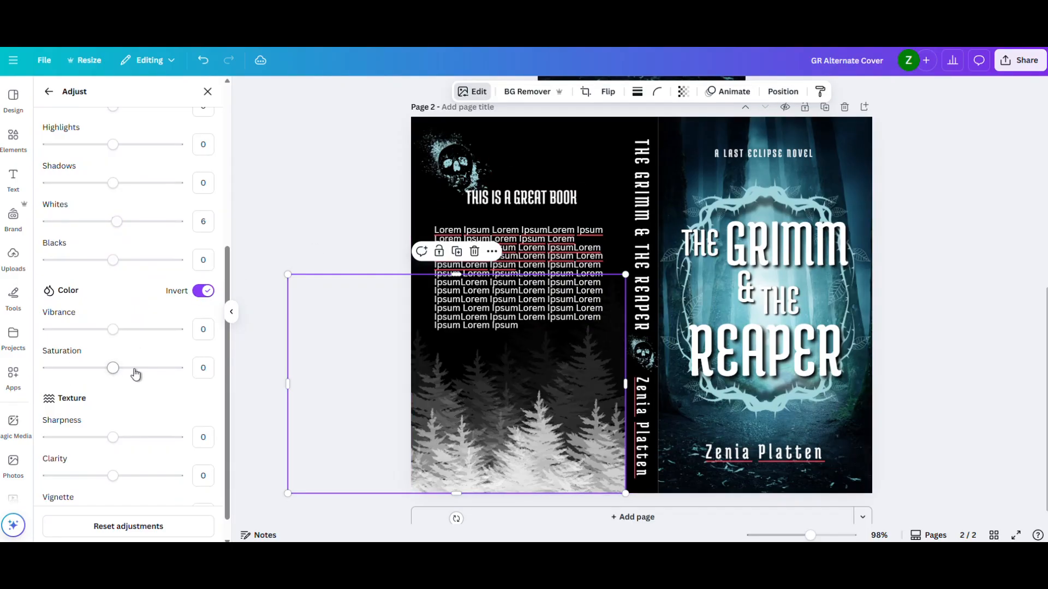
- Fade the inverted forest graphic by setting its transparency to 34
{"action": "scroll", "coordinate": [135, 375], "scroll_direction": "down", "scroll_amount": 1}
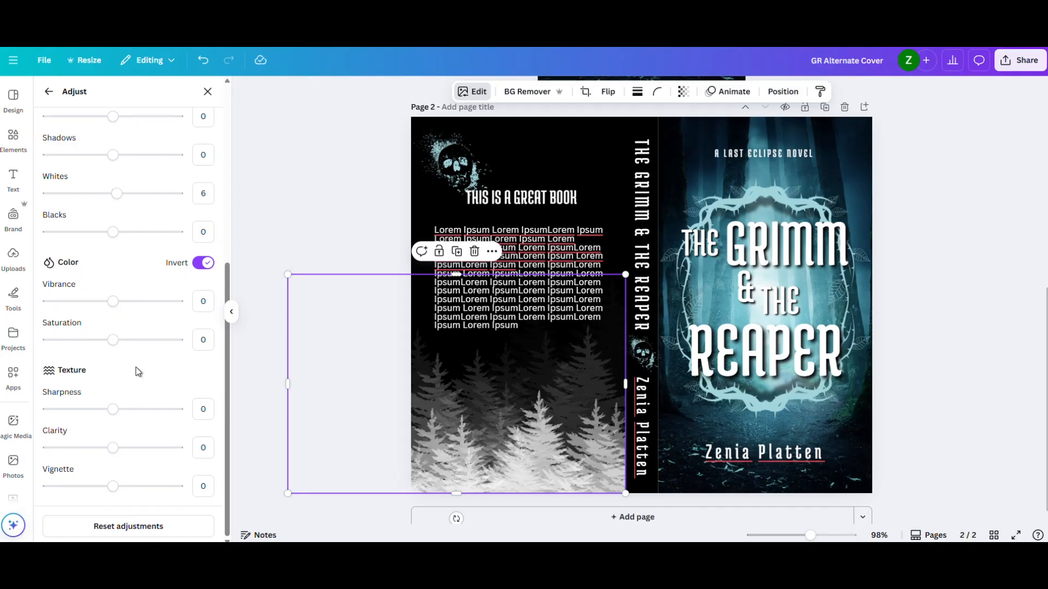
{"action": "left_click", "coordinate": [684, 92]}
{"action": "left_click_drag", "start_coordinate": [710, 136], "coordinate": [658, 141]}
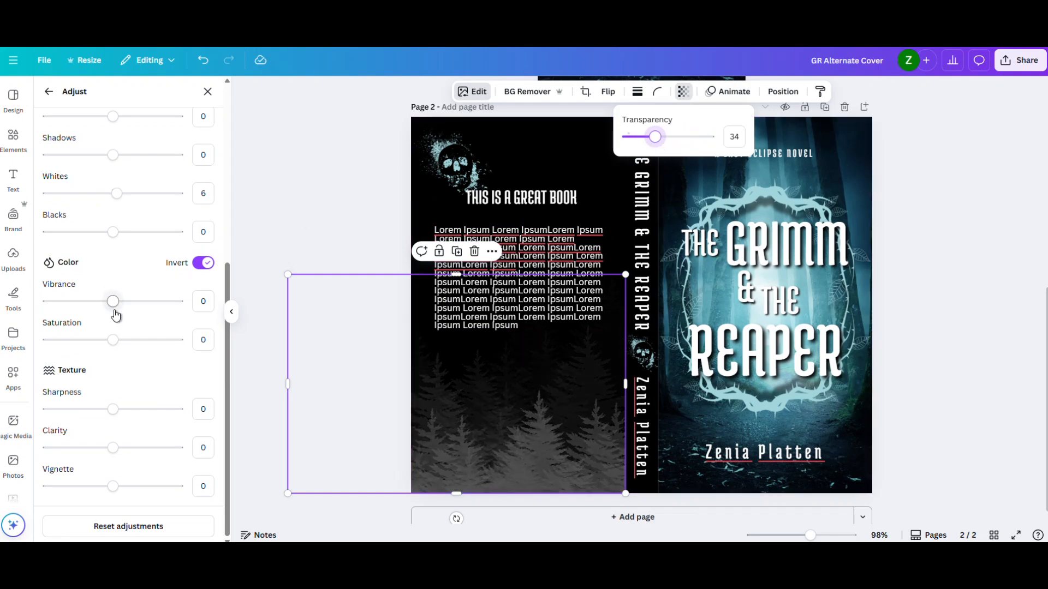
- Apply the Fuchsia duotone effect to the inverted forest and set its highlights to deep blue (#0523BF)
{"action": "scroll", "coordinate": [120, 355], "scroll_direction": "up", "scroll_amount": 5}
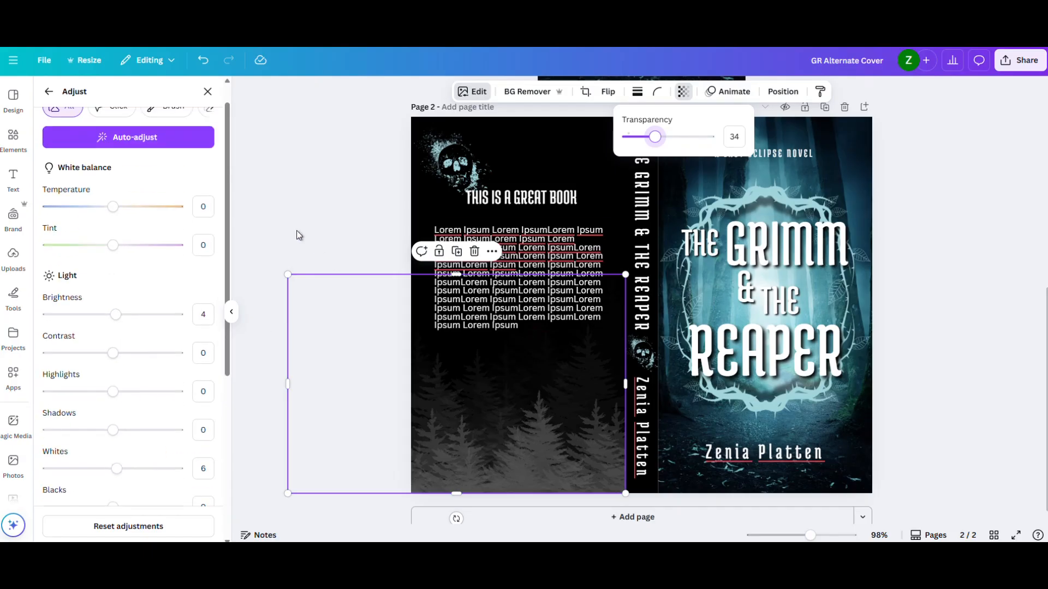
{"action": "scroll", "coordinate": [136, 199], "scroll_direction": "up", "scroll_amount": 1}
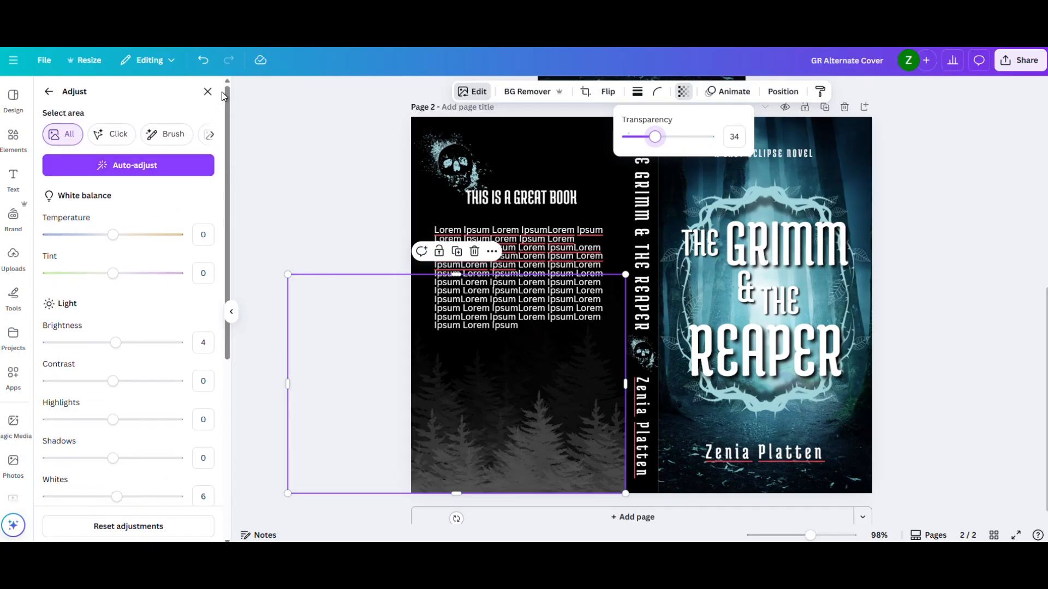
{"action": "left_click", "coordinate": [49, 91]}
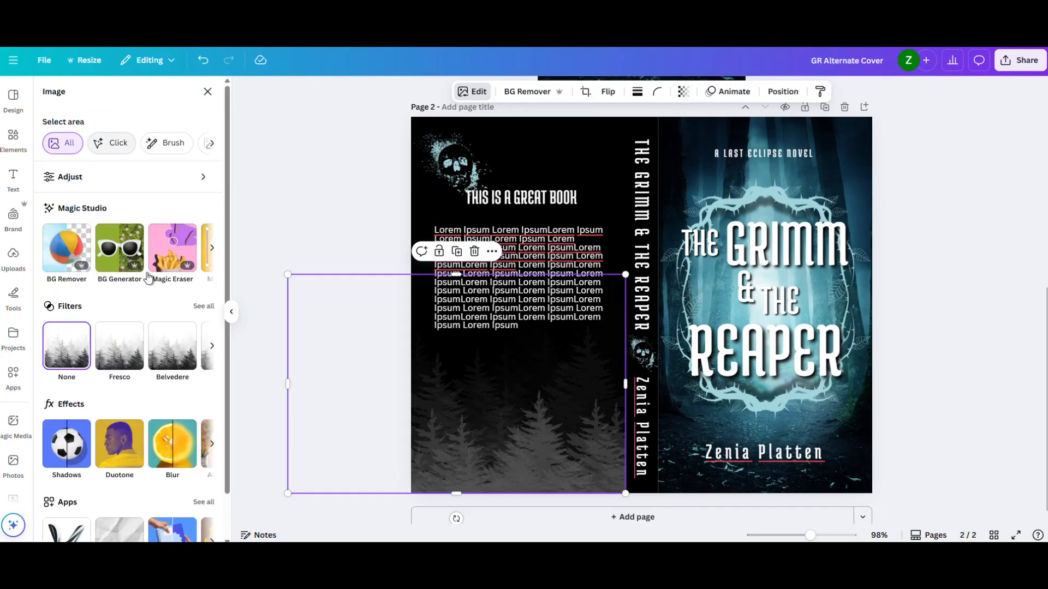
{"action": "left_click", "coordinate": [123, 462]}
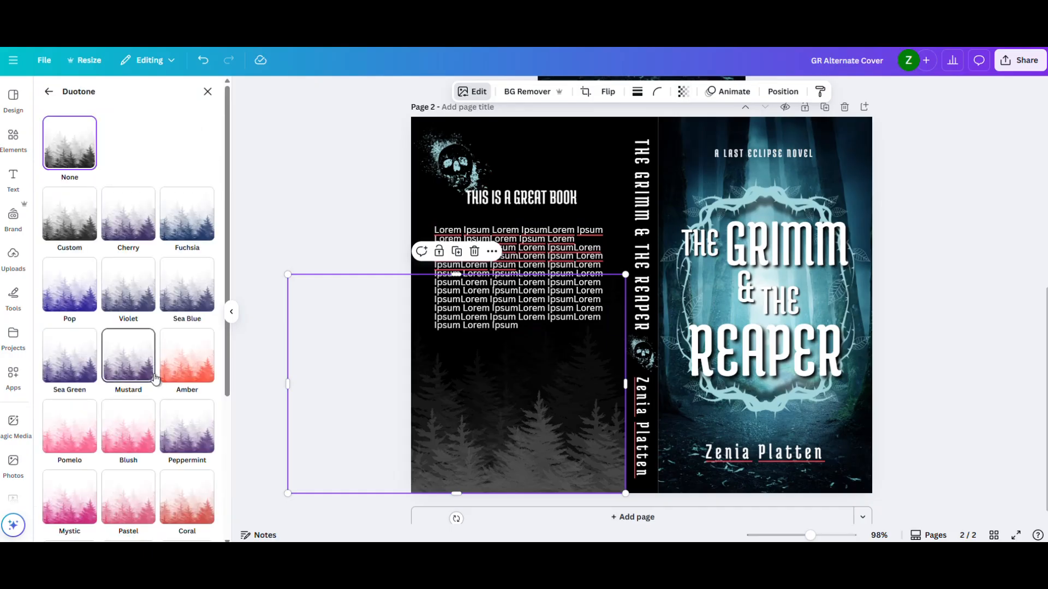
{"action": "left_click", "coordinate": [177, 233]}
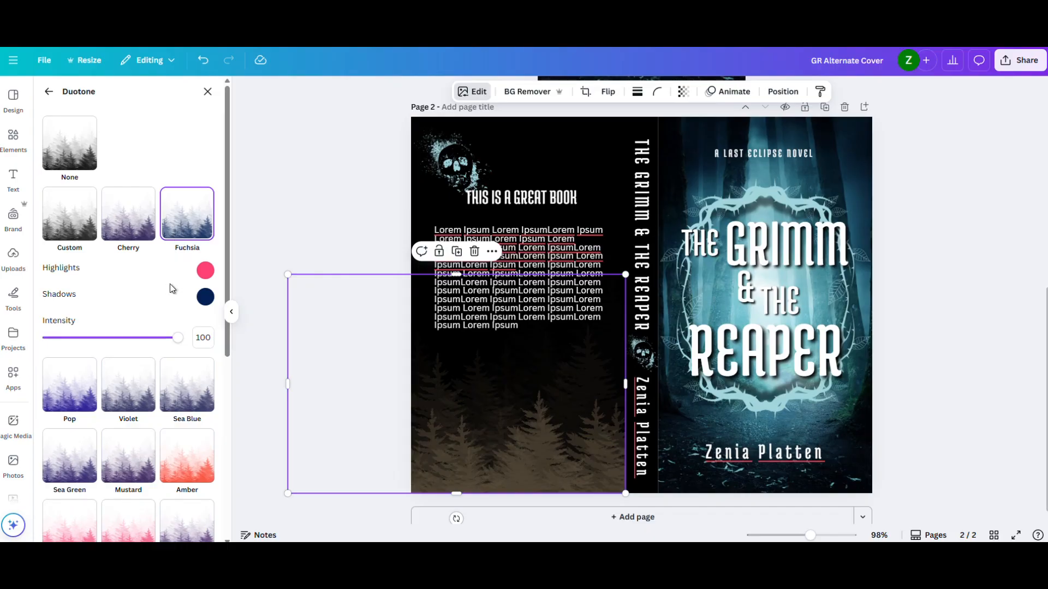
{"action": "left_click", "coordinate": [205, 271]}
{"action": "left_click_drag", "start_coordinate": [231, 335], "coordinate": [306, 365]}
{"action": "left_click_drag", "start_coordinate": [337, 321], "coordinate": [358, 312]}
{"action": "left_click", "coordinate": [214, 181]}
- Change the inverted forest graphic's duotone highlights to yellow (#D4D800)
{"action": "left_click", "coordinate": [206, 297]}
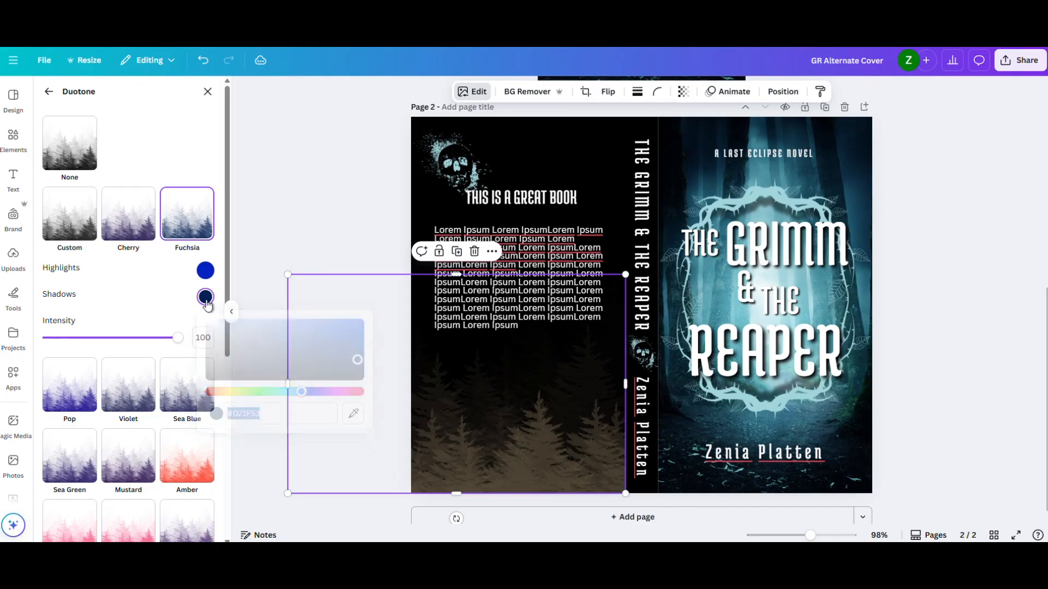
{"action": "scroll", "coordinate": [152, 427], "scroll_direction": "down", "scroll_amount": 6}
{"action": "scroll", "coordinate": [151, 428], "scroll_direction": "up", "scroll_amount": 4}
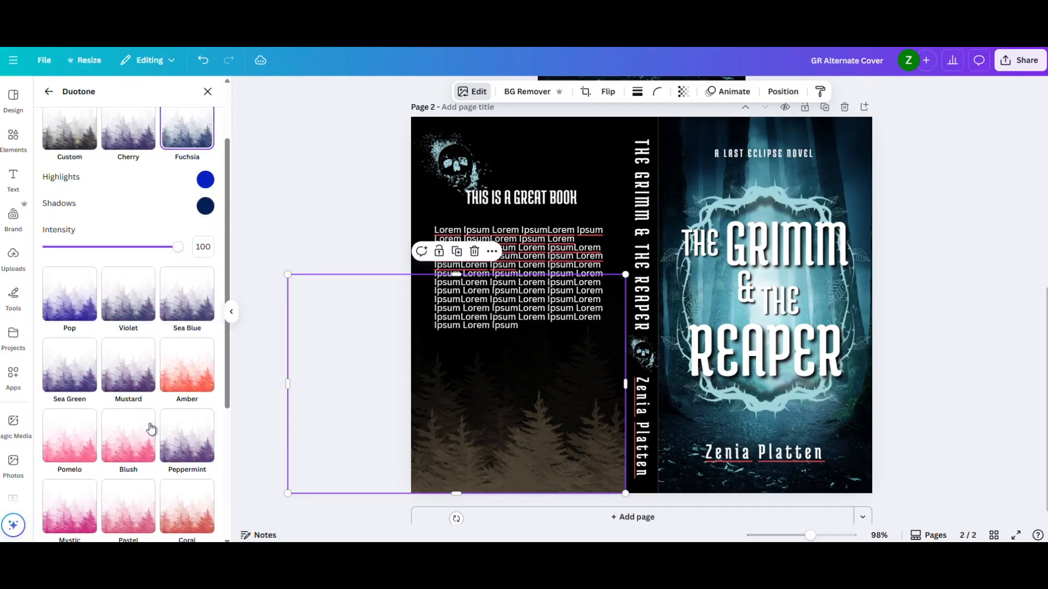
{"action": "scroll", "coordinate": [151, 428], "scroll_direction": "up", "scroll_amount": 2}
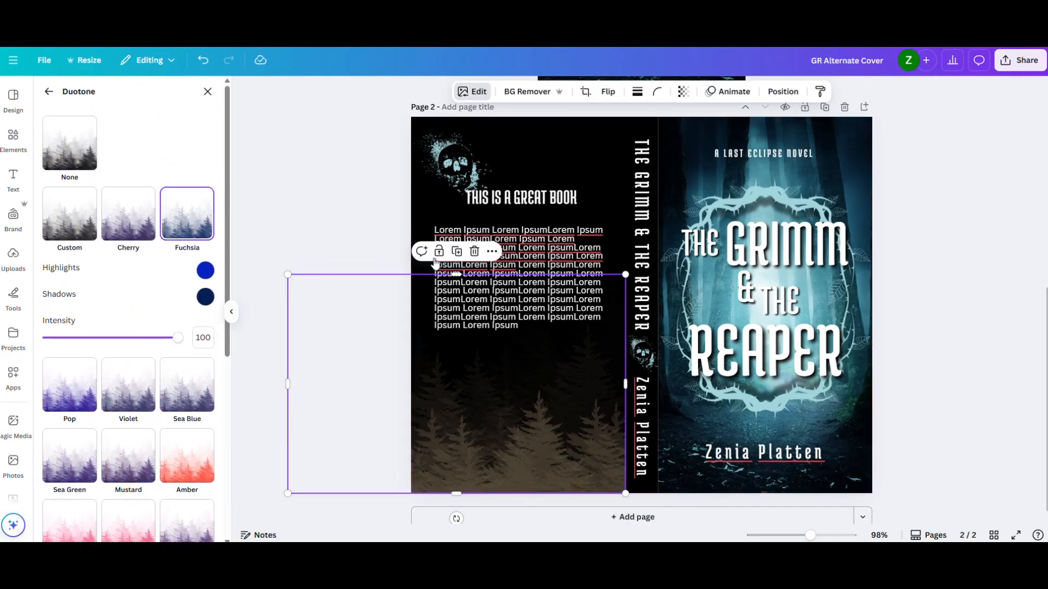
{"action": "left_click", "coordinate": [206, 271]}
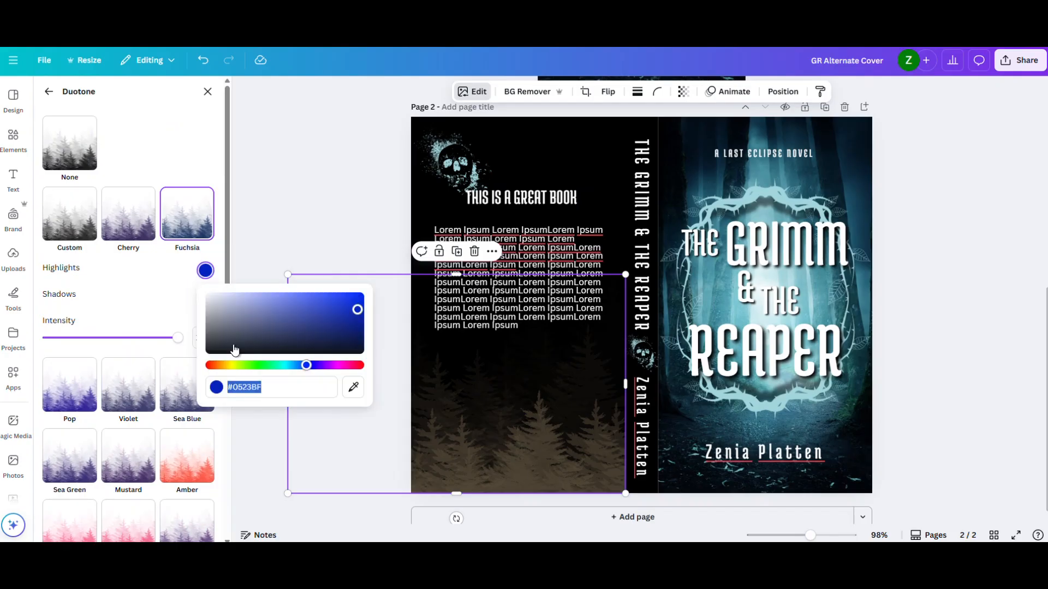
{"action": "left_click", "coordinate": [234, 366]}
{"action": "left_click_drag", "start_coordinate": [321, 303], "coordinate": [363, 300]}
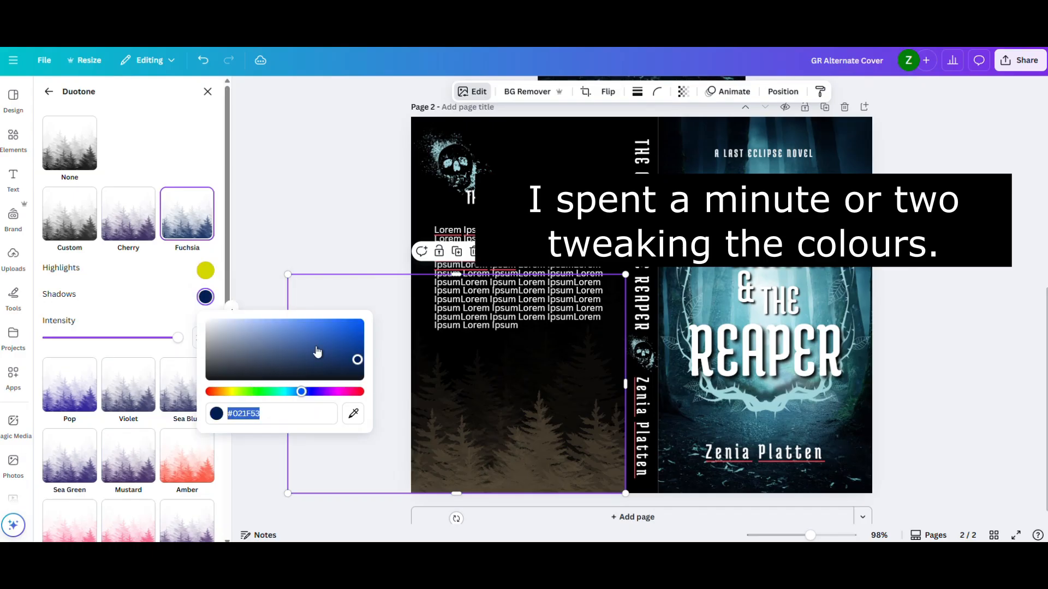
- Adjust the forest graphic's duotone shadows to a muted orange-brown tone
{"action": "left_click", "coordinate": [239, 391]}
{"action": "left_click_drag", "start_coordinate": [333, 345], "coordinate": [319, 353]}
{"action": "left_click_drag", "start_coordinate": [249, 392], "coordinate": [233, 391]}
{"action": "mouse_move", "coordinate": [297, 336]}
{"action": "left_mouse_down"}
{"action": "mouse_move", "coordinate": [318, 333]}
{"action": "mouse_move", "coordinate": [285, 342]}
{"action": "left_mouse_up"}
{"action": "left_click_drag", "start_coordinate": [232, 391], "coordinate": [221, 392]}
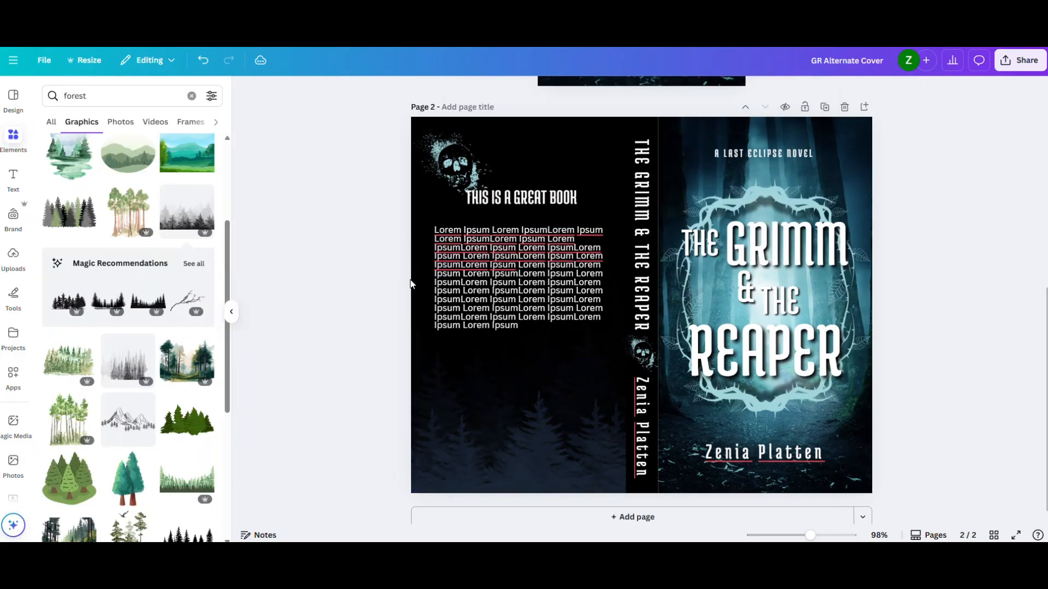
{"action": "left_click_drag", "start_coordinate": [491, 271], "coordinate": [483, 237]}
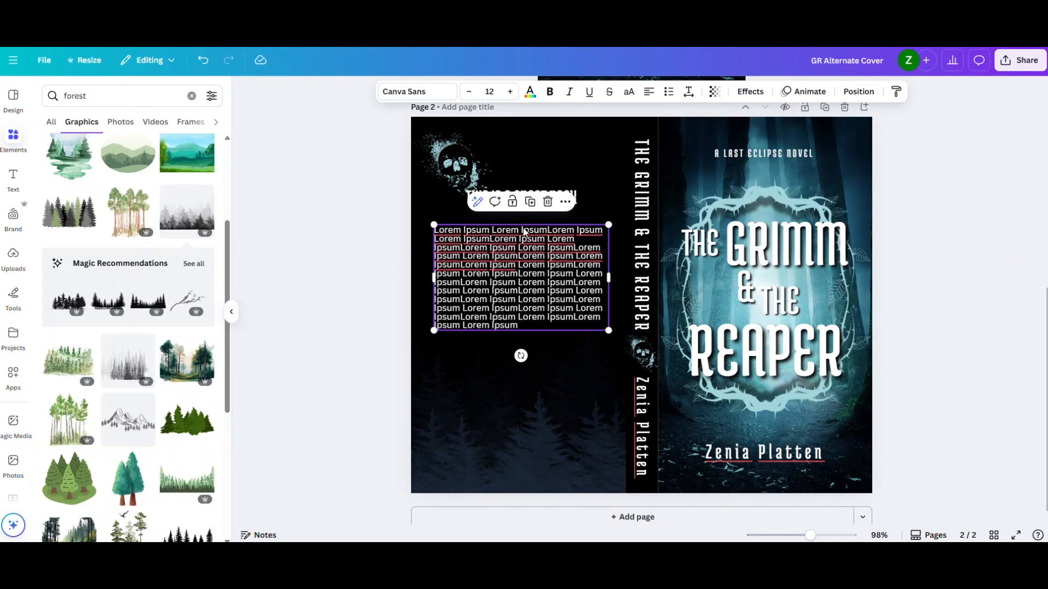
- Widen the black rectangle behind the back cover and spine slightly toward the front cover, selecting it from the layer list
{"action": "left_click", "coordinate": [653, 135]}
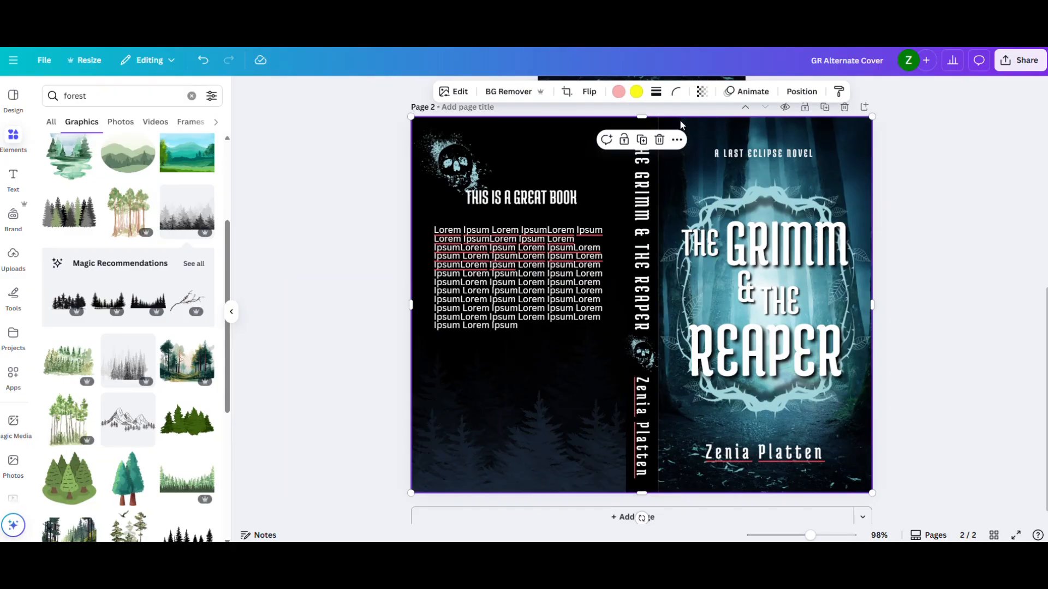
{"action": "left_click", "coordinate": [801, 91]}
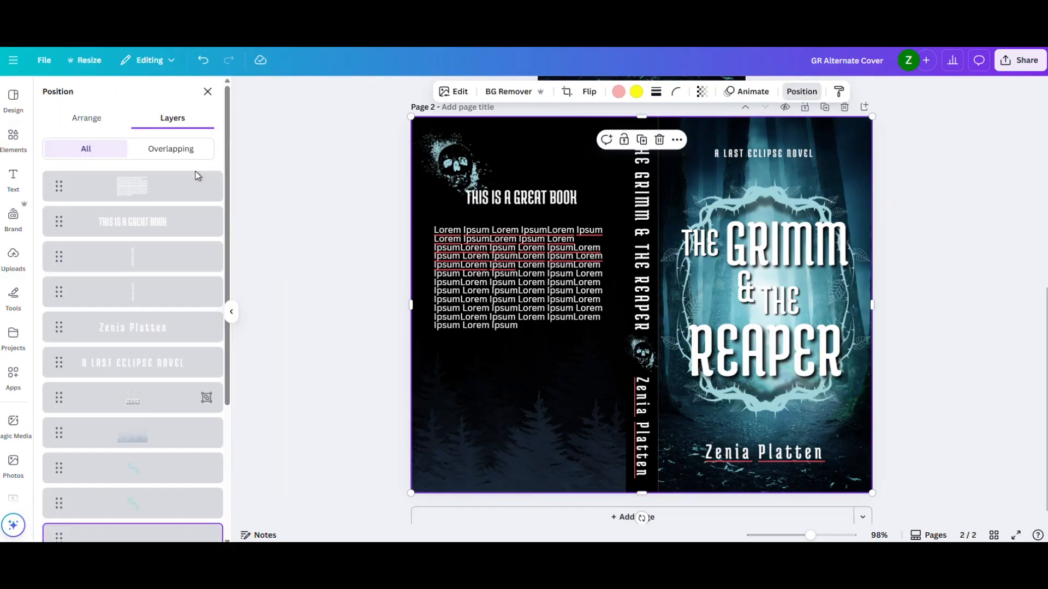
{"action": "scroll", "coordinate": [150, 339], "scroll_direction": "down", "scroll_amount": 3}
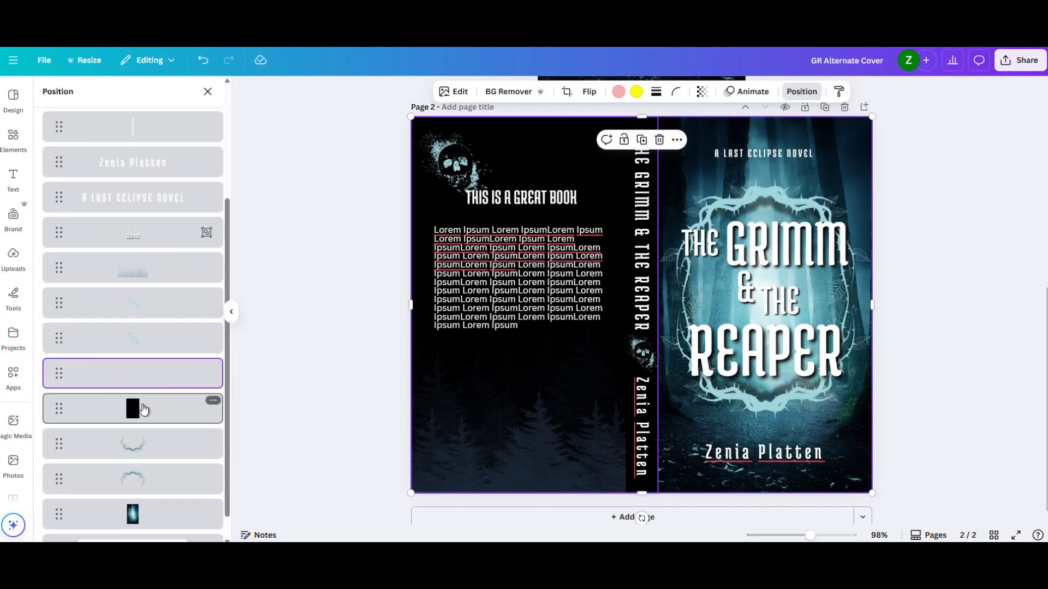
{"action": "left_click", "coordinate": [144, 410]}
{"action": "left_click_drag", "start_coordinate": [654, 305], "coordinate": [658, 305]}
{"action": "left_click", "coordinate": [923, 281]}
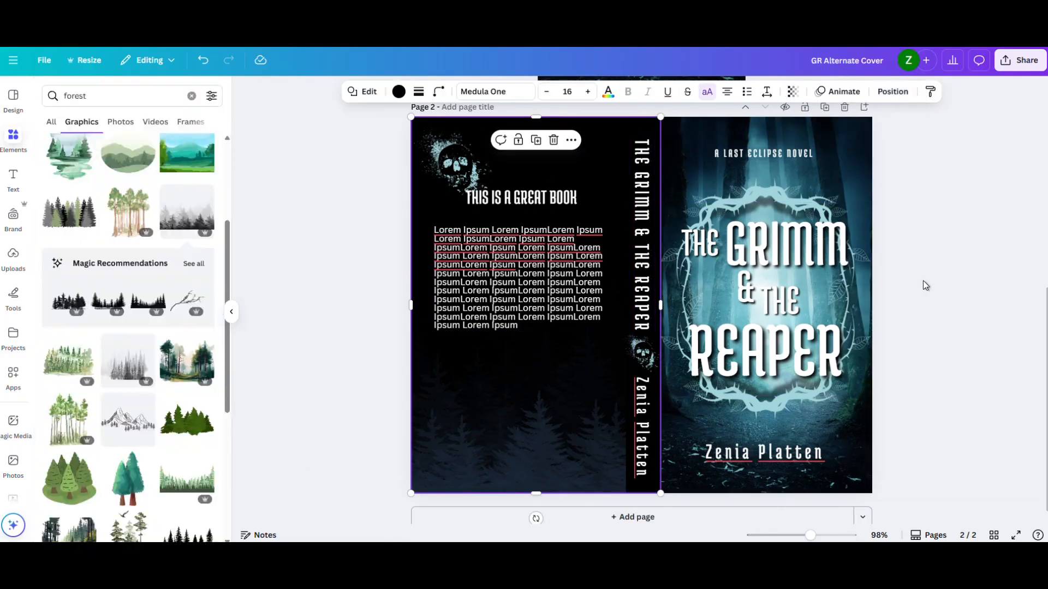
{"action": "left_click", "coordinate": [923, 281]}
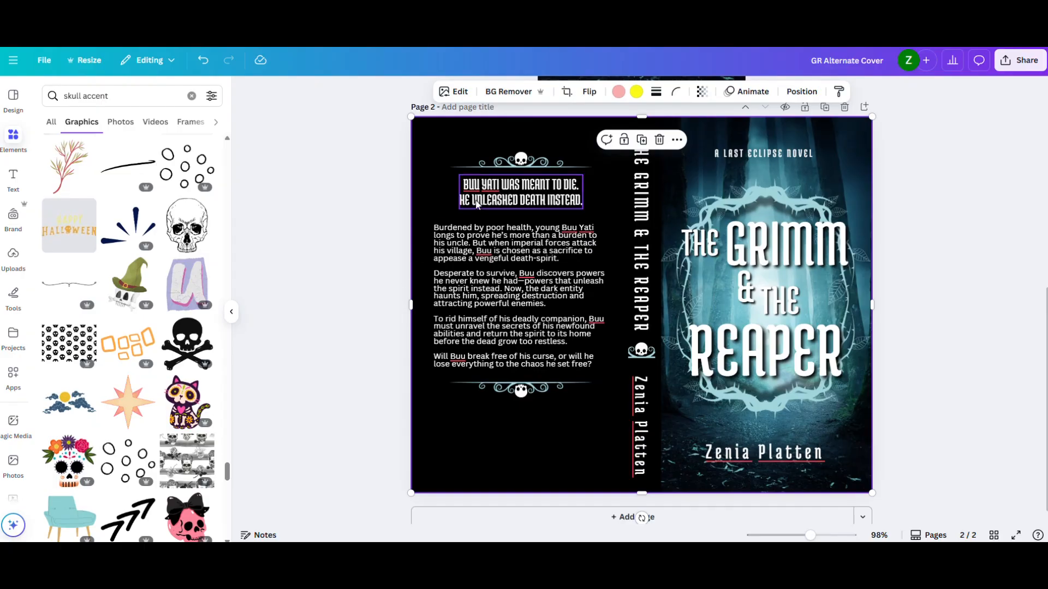
- Set the back-cover blurb text to Times New Roman at size 12
{"action": "left_click", "coordinate": [507, 248]}
{"action": "left_click", "coordinate": [404, 93]}
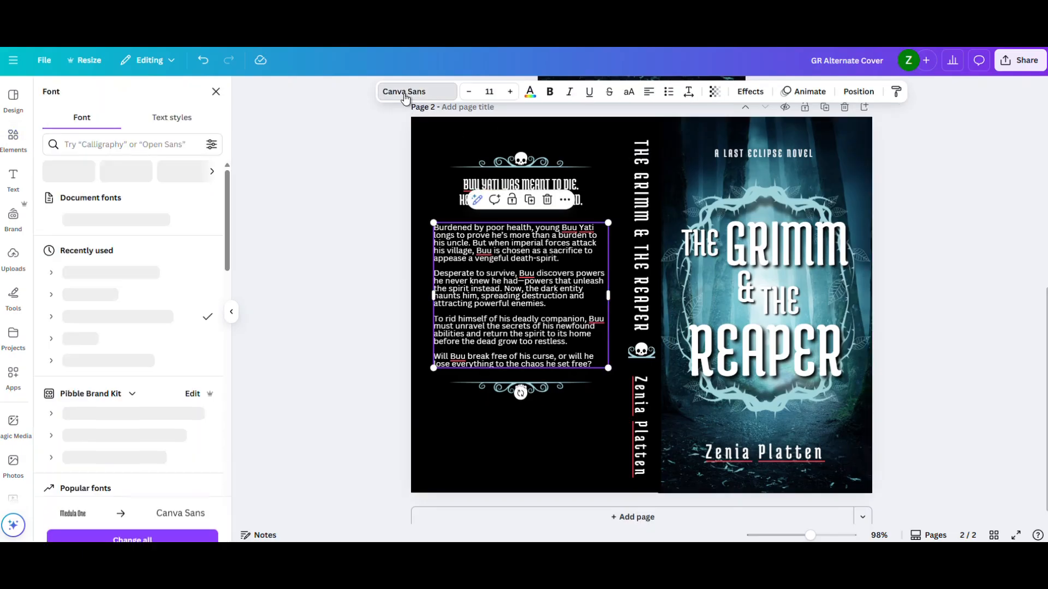
{"action": "left_click", "coordinate": [183, 143]}
{"action": "type", "text": "times"}
{"action": "key", "text": "Return"}
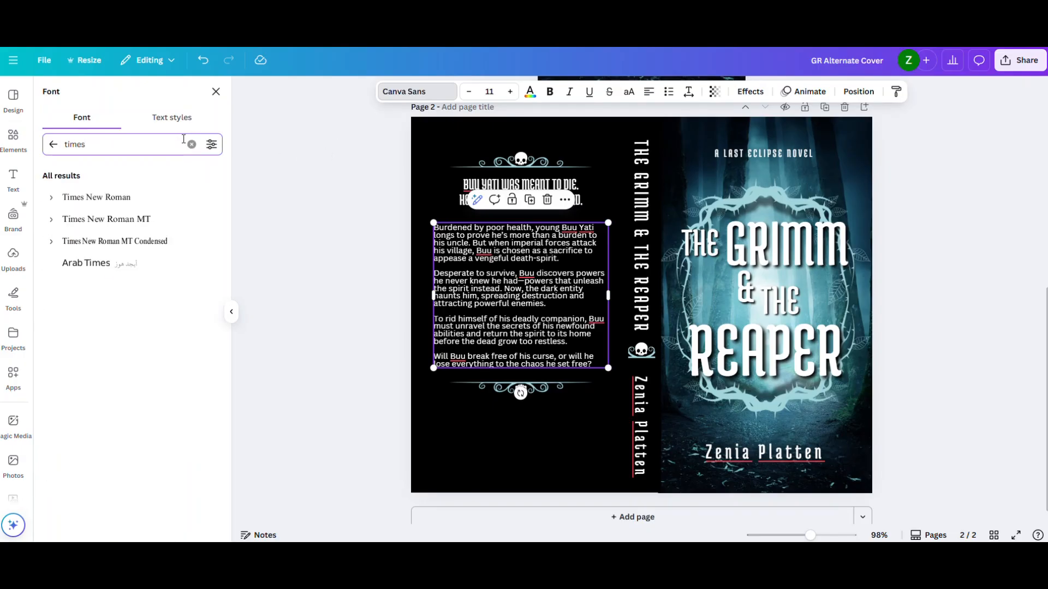
{"action": "left_click", "coordinate": [169, 200]}
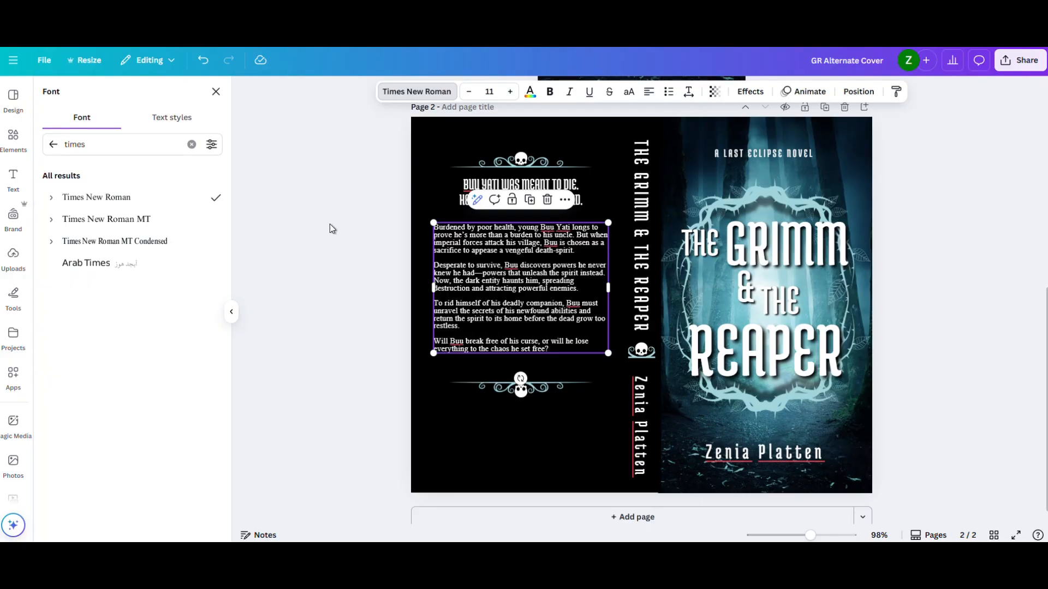
{"action": "left_click", "coordinate": [510, 91]}
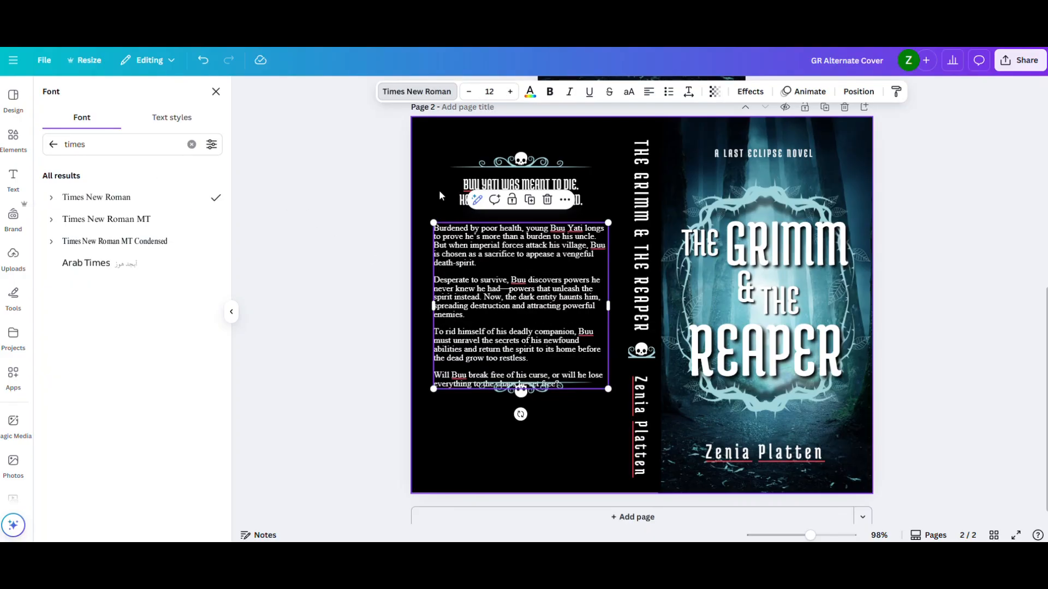
- Lower the bottom skull ornament below the blurb and even out the spacing around the tagline and blurb
{"action": "left_click", "coordinate": [533, 392]}
{"action": "left_click_drag", "start_coordinate": [526, 402], "coordinate": [524, 412]}
{"action": "left_click", "coordinate": [379, 323]}
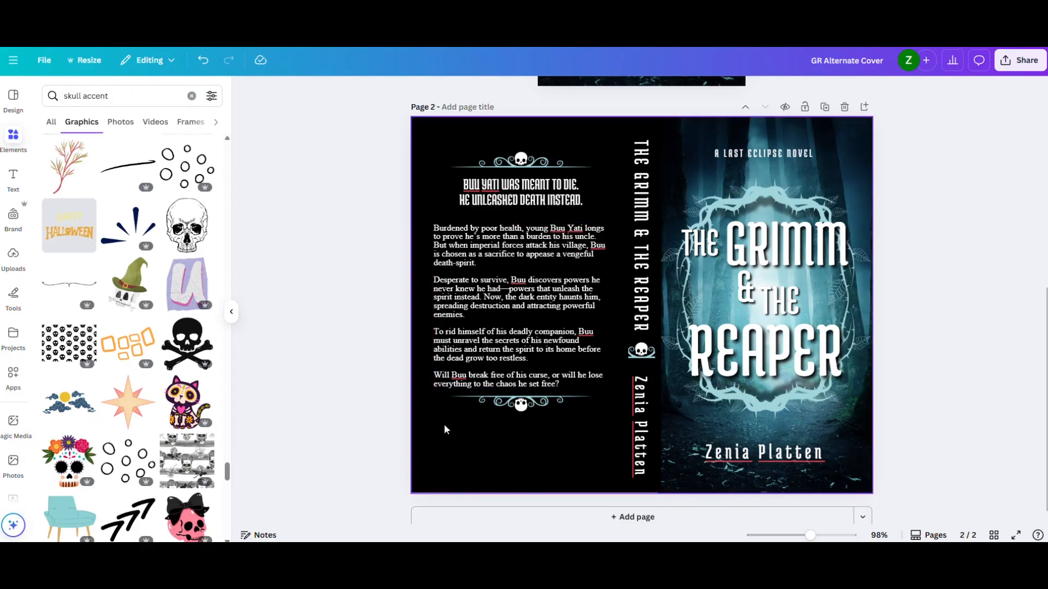
{"action": "left_click", "coordinate": [506, 205]}
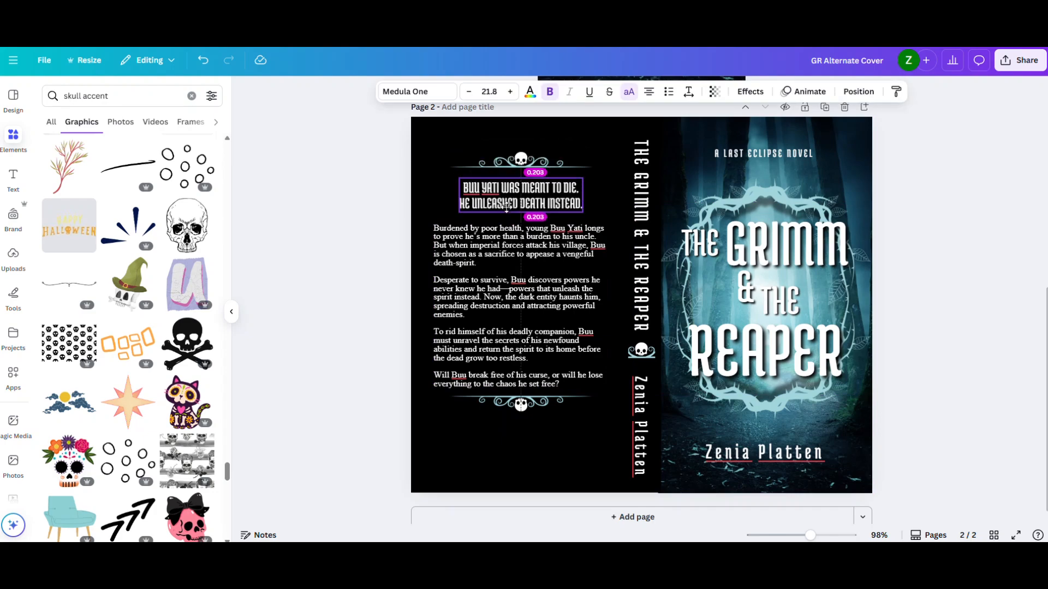
{"action": "left_click", "coordinate": [506, 319]}
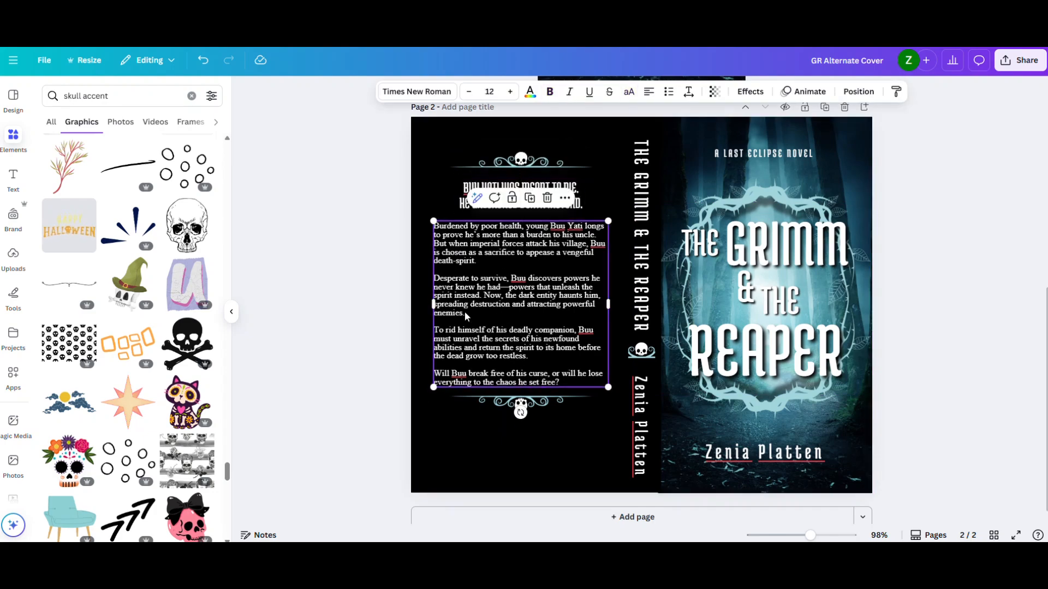
{"action": "left_click", "coordinate": [380, 310]}
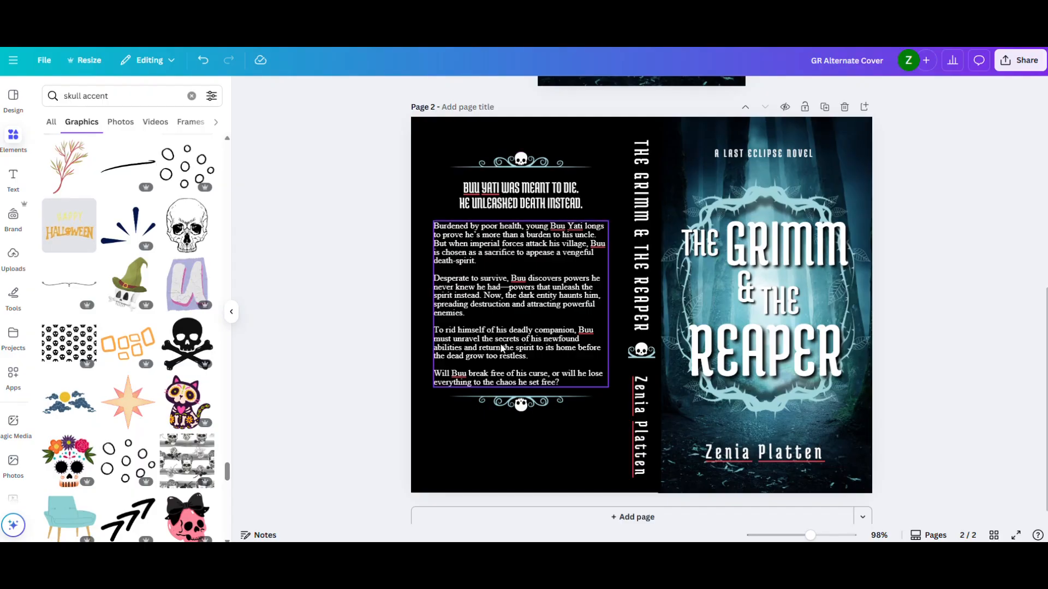
- Set the cover template overlay's transparency to 18 to reveal the artwork guides and barcode area
{"action": "left_click", "coordinate": [615, 210]}
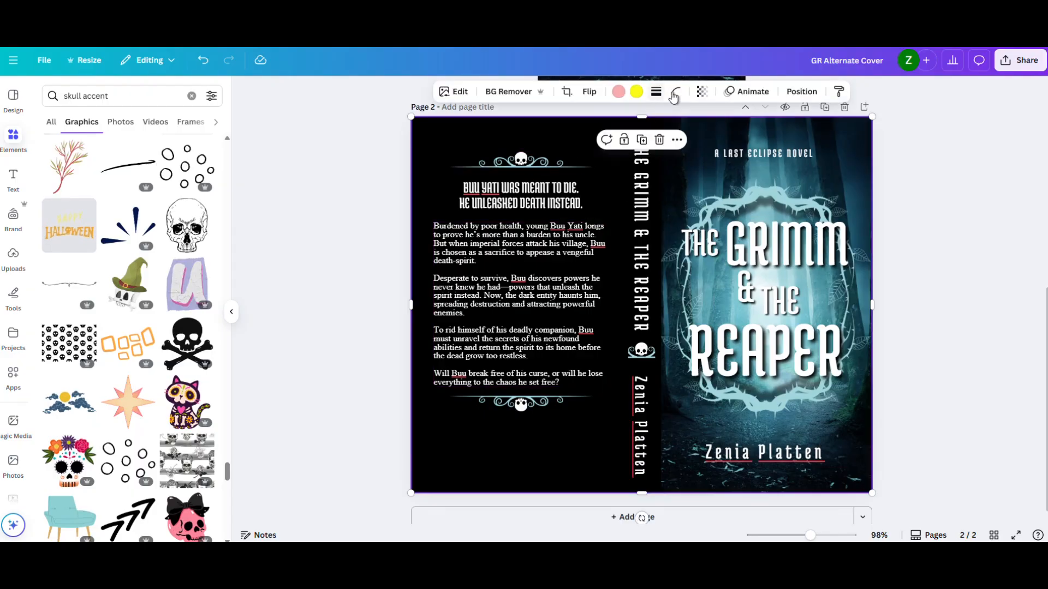
{"action": "left_click", "coordinate": [702, 92]}
{"action": "left_click_drag", "start_coordinate": [647, 137], "coordinate": [661, 140]}
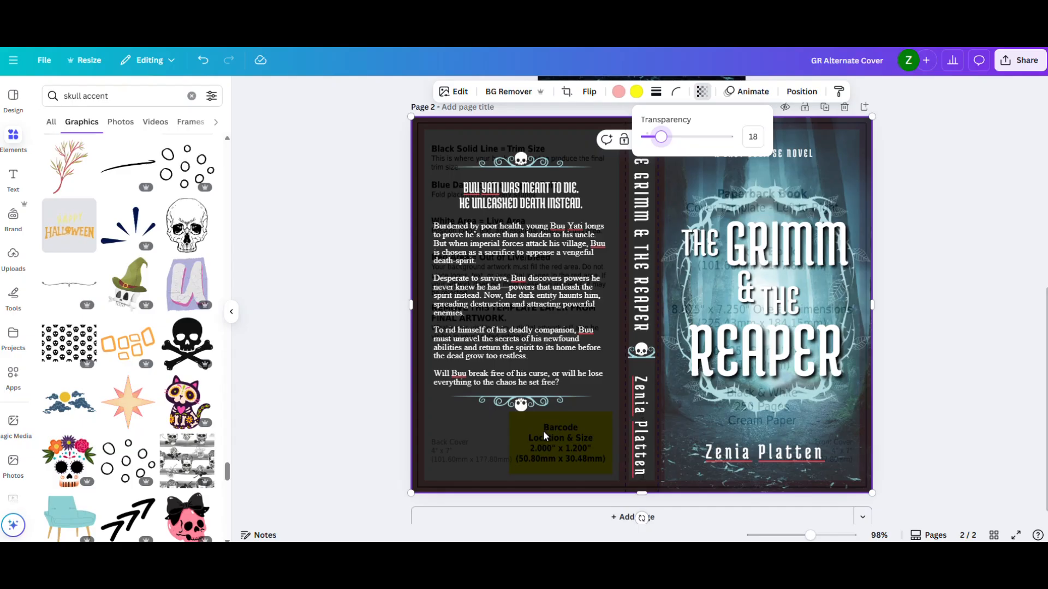
- Select both skull ornaments, the tagline and the blurb on the back cover and nudge them slightly upward together
{"action": "left_click", "coordinate": [520, 406]}
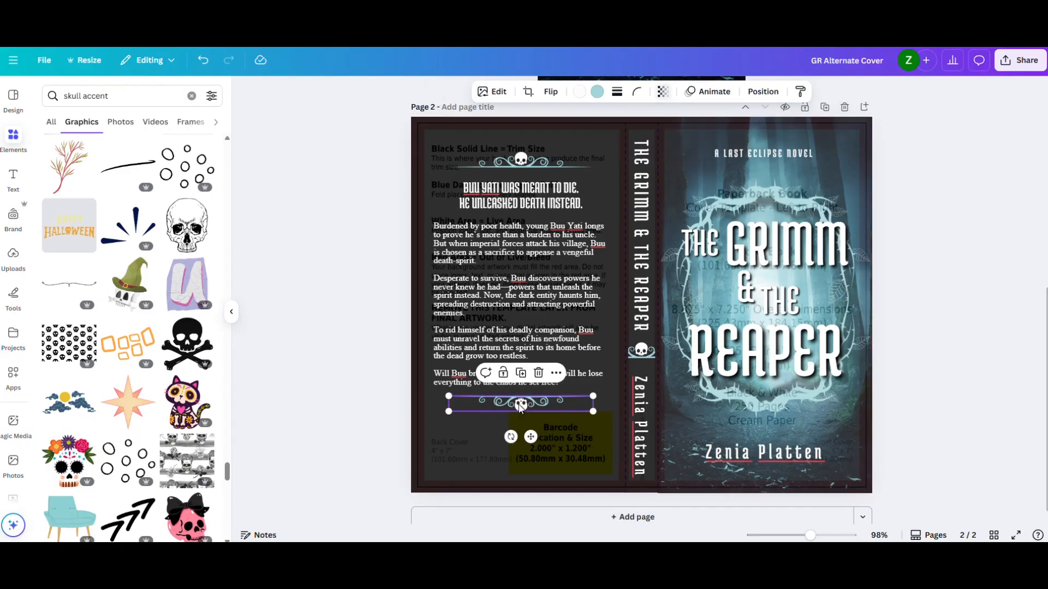
{"action": "left_click", "coordinate": [522, 312], "text": "shift"}
{"action": "left_click", "coordinate": [522, 190], "text": "shift"}
{"action": "left_click", "coordinate": [520, 161]}
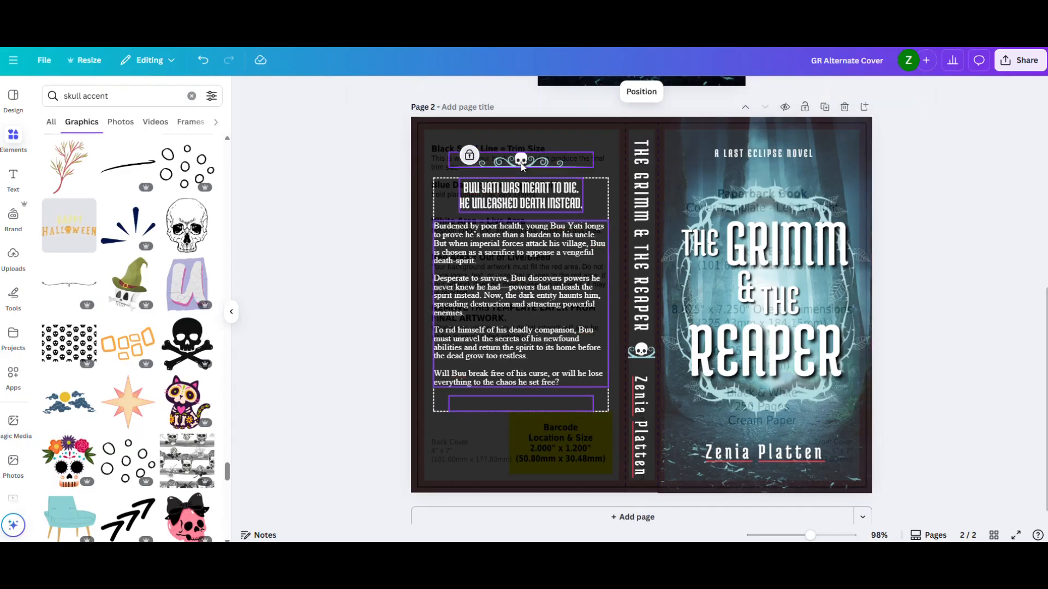
{"action": "left_click", "coordinate": [519, 164]}
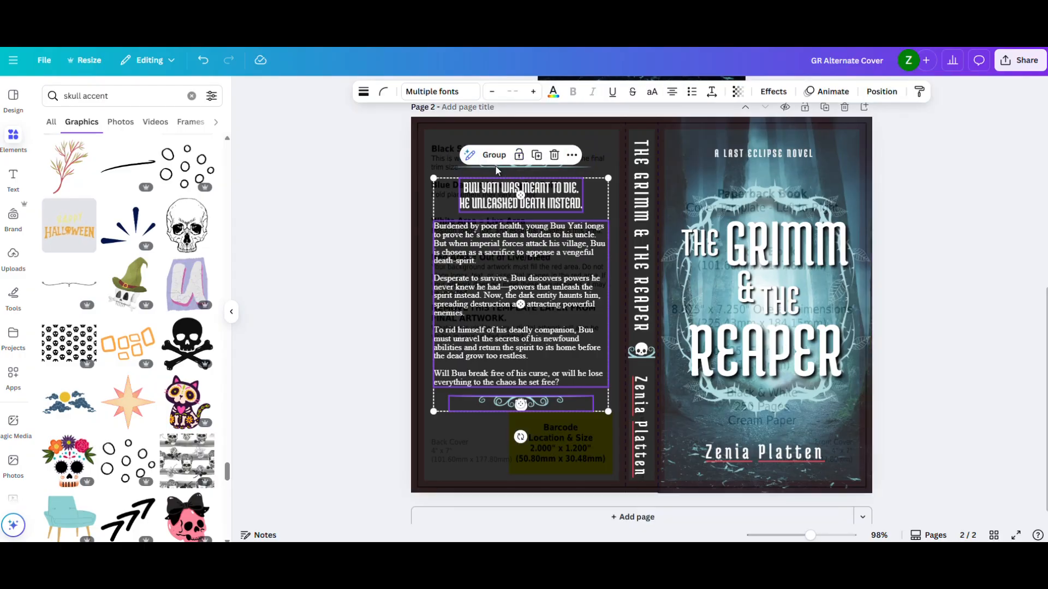
{"action": "left_click", "coordinate": [488, 166], "text": "shift"}
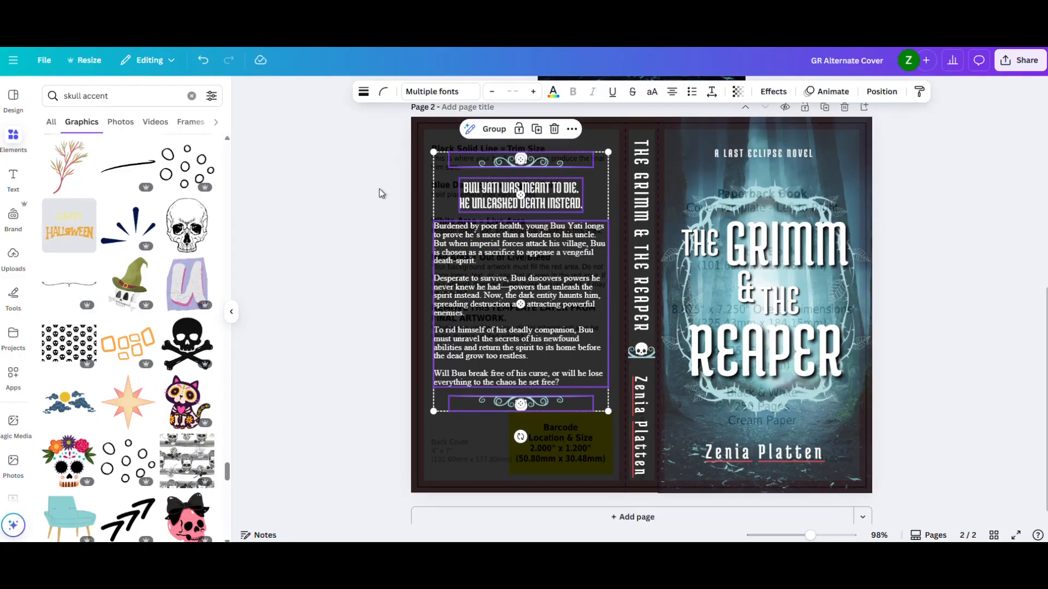
{"action": "key", "text": "Up"}
{"action": "key", "text": "Up"}
{"action": "key", "text": "Up"}
{"action": "key", "text": "Up"}
{"action": "key", "text": "Up"}
{"action": "key", "text": "Up"}
{"action": "key", "text": "Up"}
{"action": "key", "text": "Up"}
{"action": "key", "text": "Up"}
{"action": "key", "text": "Up"}
{"action": "key", "text": "Up"}
{"action": "key", "text": "Up"}
{"action": "key", "text": "Up"}
{"action": "key", "text": "Up"}
{"action": "key", "text": "Up"}
{"action": "key", "text": "Up"}
{"action": "key", "text": "Up"}
{"action": "key", "text": "Up"}
{"action": "key", "text": "Up"}
{"action": "key", "text": "Down"}
{"action": "key", "text": "Down"}
{"action": "key", "text": "Down"}
{"action": "key", "text": "Down"}
{"action": "key", "text": "Down"}
{"action": "key", "text": "Down"}
{"action": "key", "text": "Down"}
{"action": "key", "text": "Down"}
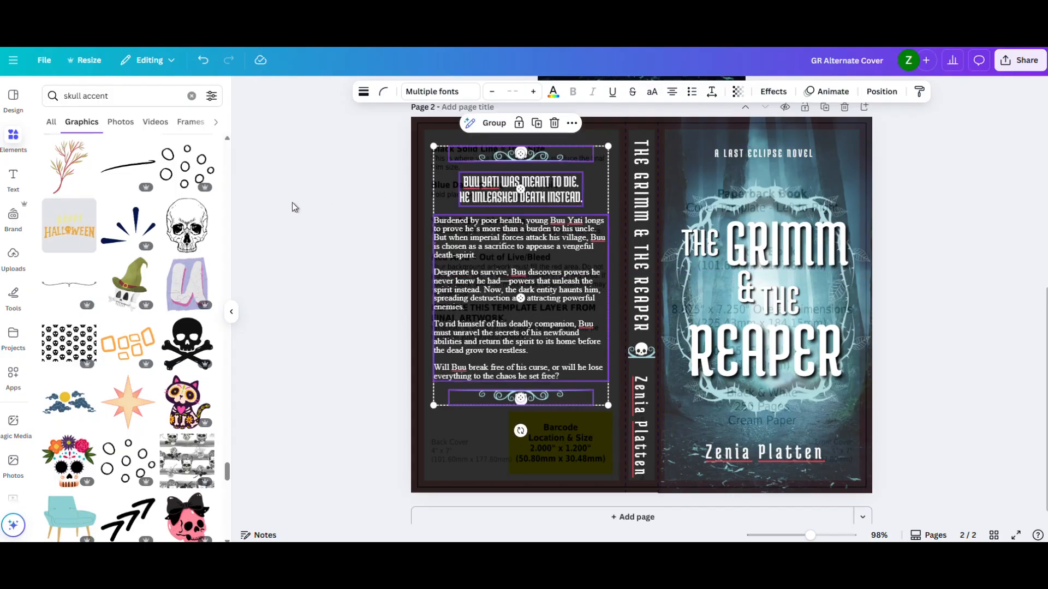
{"action": "left_click", "coordinate": [286, 221]}
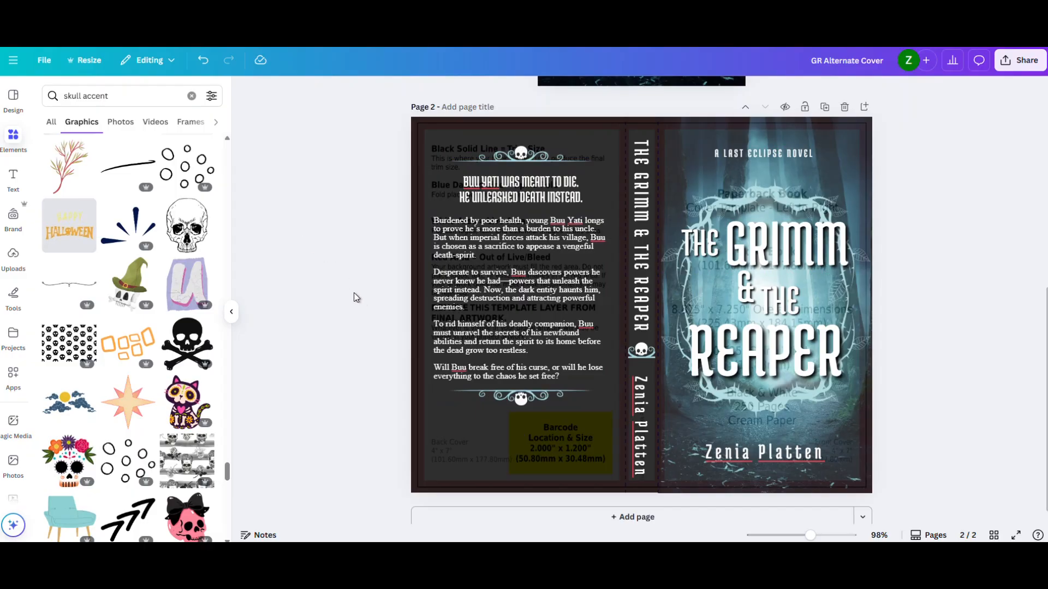
- Add a rectangle shape and resize it to cover the template's yellow barcode area on the back cover
{"action": "key", "text": "t"}
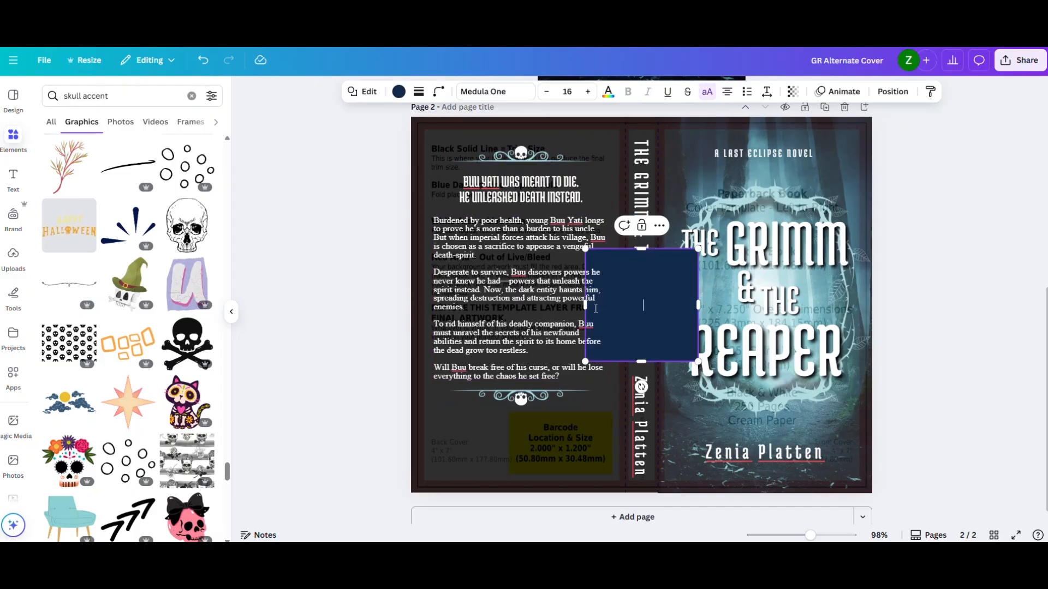
{"action": "left_click_drag", "start_coordinate": [625, 320], "coordinate": [591, 405]}
{"action": "mouse_move", "coordinate": [616, 487]}
{"action": "left_mouse_down"}
{"action": "mouse_move", "coordinate": [612, 434]}
{"action": "mouse_move", "coordinate": [590, 436]}
{"action": "mouse_move", "coordinate": [590, 462]}
{"action": "mouse_move", "coordinate": [612, 479]}
{"action": "mouse_move", "coordinate": [614, 470]}
{"action": "left_mouse_up"}
{"action": "left_click_drag", "start_coordinate": [613, 415], "coordinate": [612, 413]}
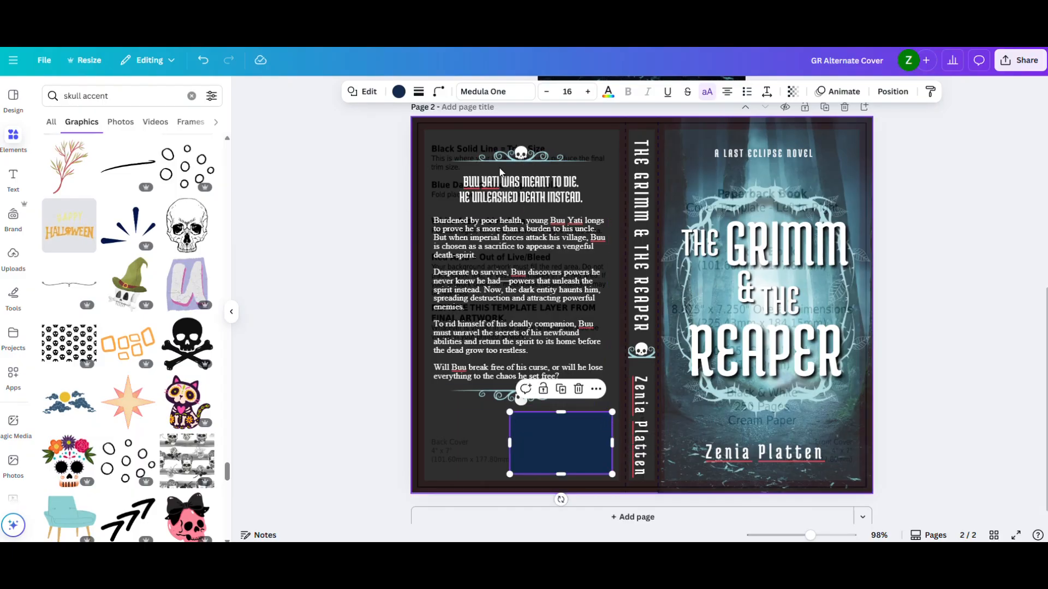
- Fill the barcode rectangle with white
{"action": "left_click", "coordinate": [398, 91]}
{"action": "left_click", "coordinate": [179, 173]}
{"action": "left_click", "coordinate": [348, 196]}
{"action": "left_click", "coordinate": [327, 248]}
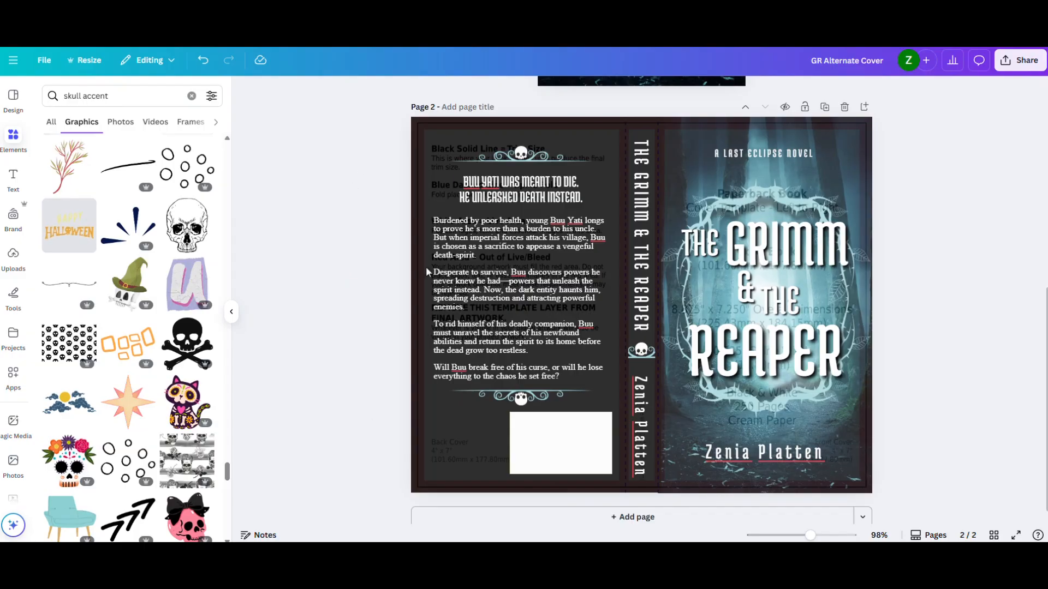
- Hide the cover template overlay by setting its transparency to 0
{"action": "left_click", "coordinate": [464, 418]}
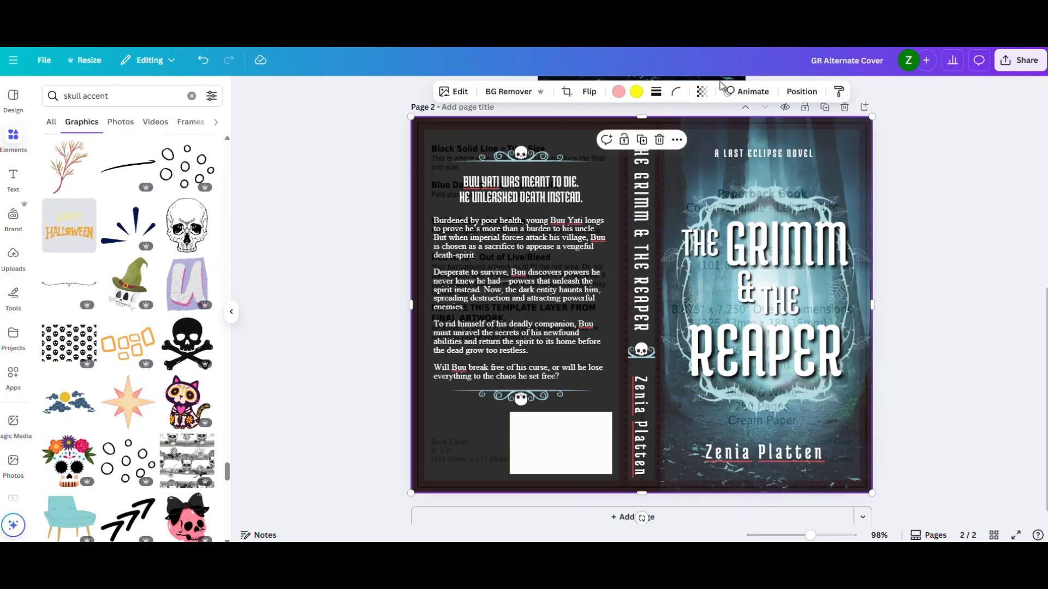
{"action": "left_click", "coordinate": [702, 91]}
{"action": "left_click_drag", "start_coordinate": [677, 137], "coordinate": [646, 136]}
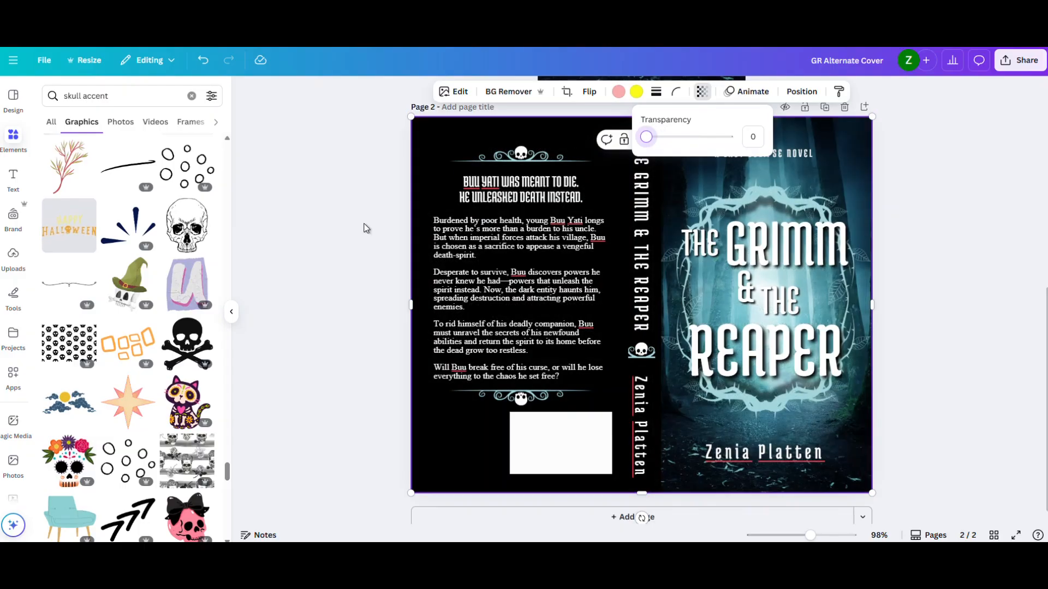
{"action": "left_click", "coordinate": [326, 239]}
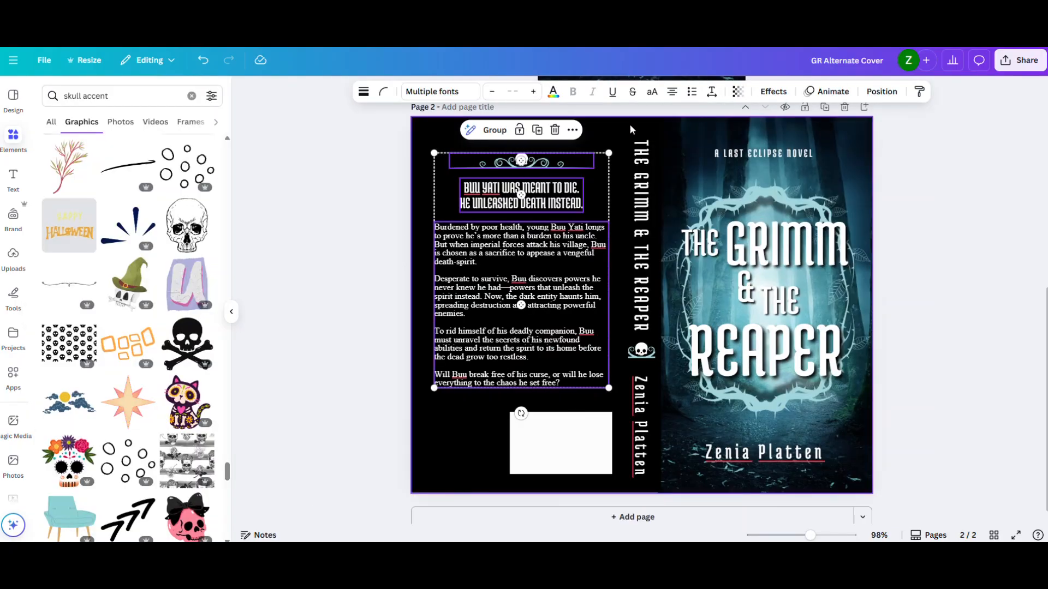
- Reveal the cover template overlay again by setting its transparency to 30
{"action": "left_click", "coordinate": [611, 137]}
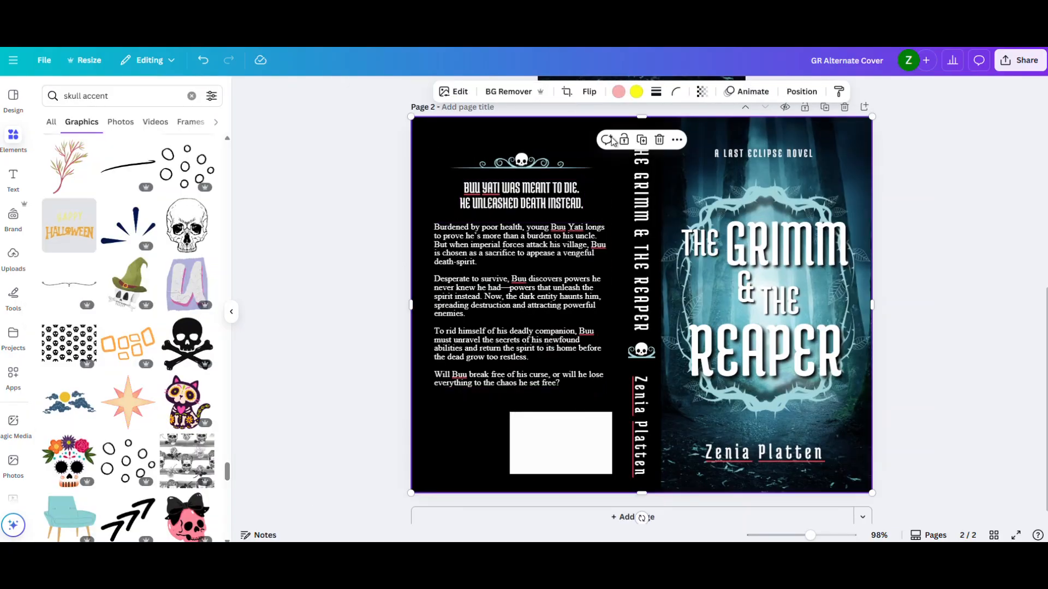
{"action": "left_click", "coordinate": [700, 92]}
{"action": "left_click", "coordinate": [670, 139]}
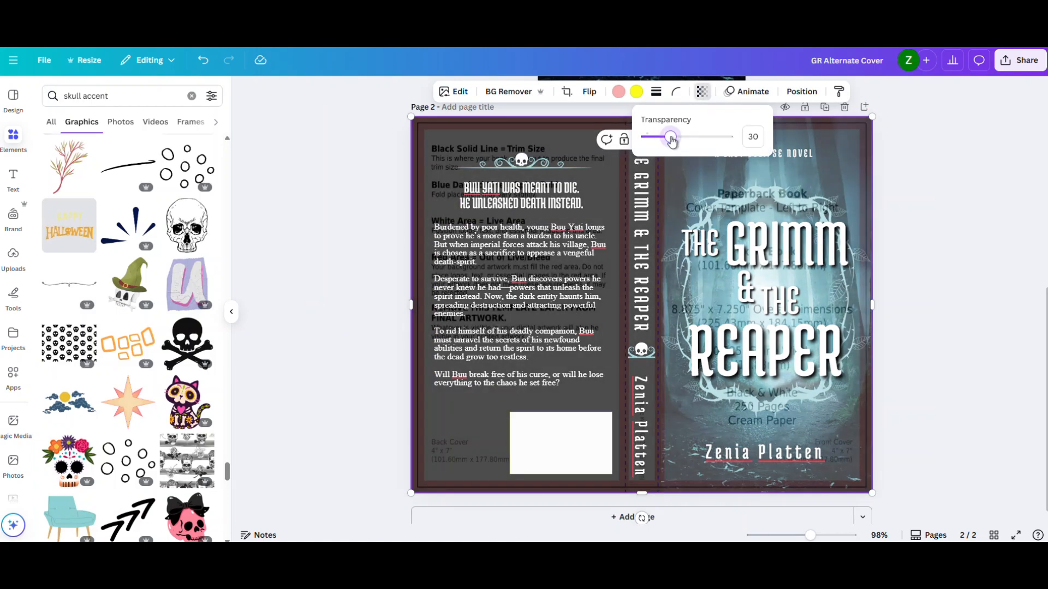
- Add a guide rectangle and resize it to the back cover's trim area, about 3.99 × 6.98 in
{"action": "left_click", "coordinate": [328, 211]}
{"action": "left_click", "coordinate": [331, 198]}
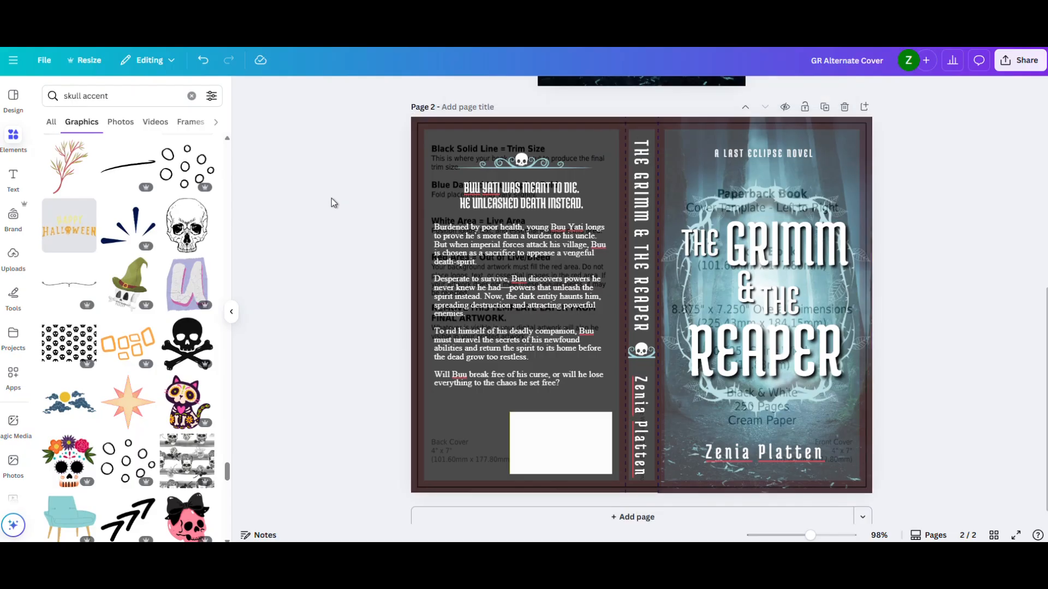
{"action": "key", "text": "r"}
{"action": "left_click", "coordinate": [354, 223]}
{"action": "left_click_drag", "start_coordinate": [666, 288], "coordinate": [500, 162]}
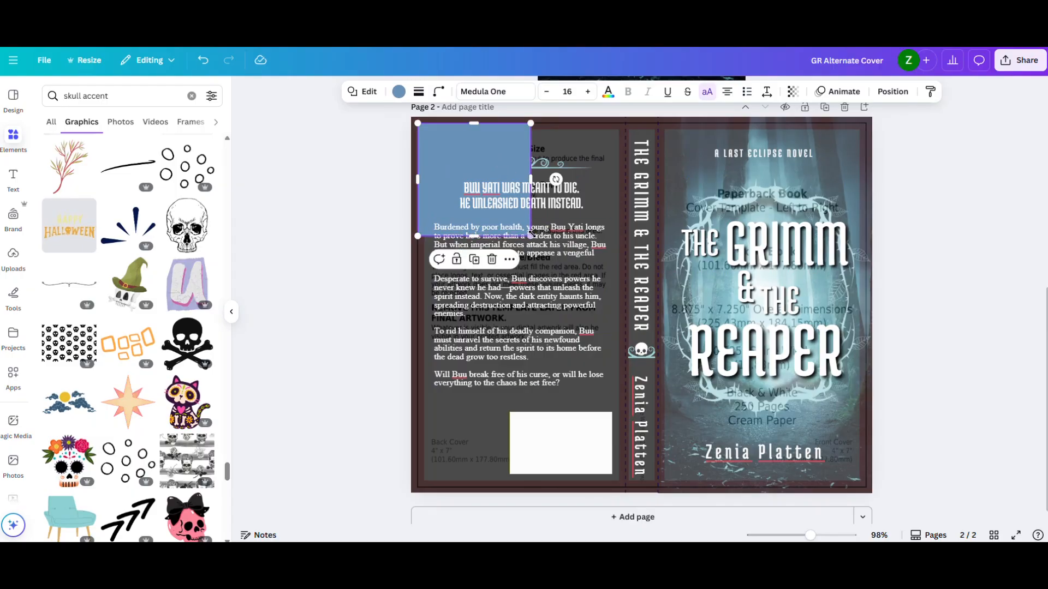
{"action": "left_click_drag", "start_coordinate": [530, 236], "coordinate": [624, 486]}
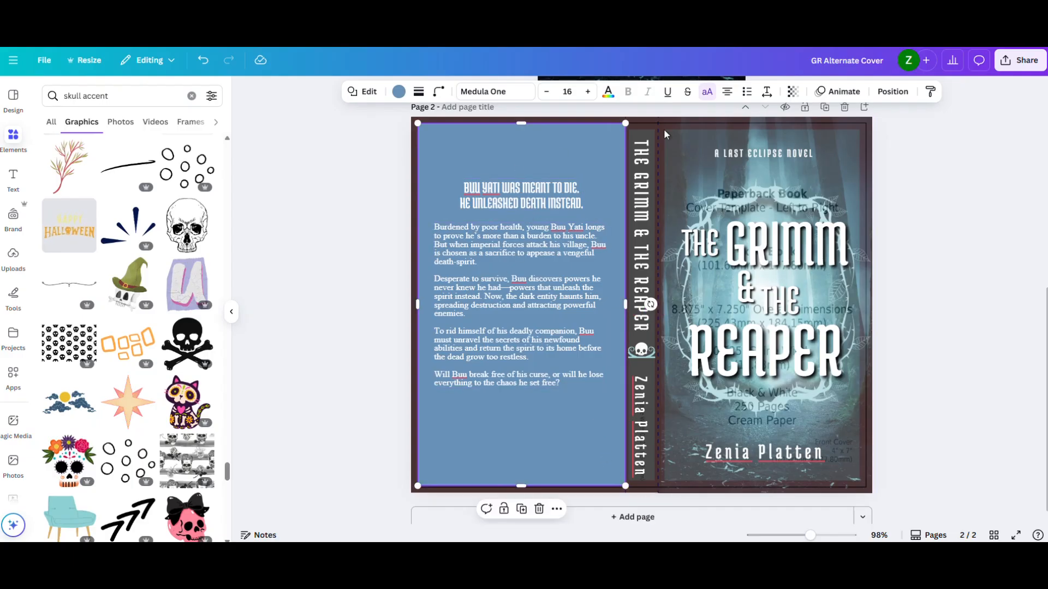
- Send the guide rectangle backward in the layer order, behind the back cover's ornament, text and barcode box
{"action": "left_click", "coordinate": [893, 92]}
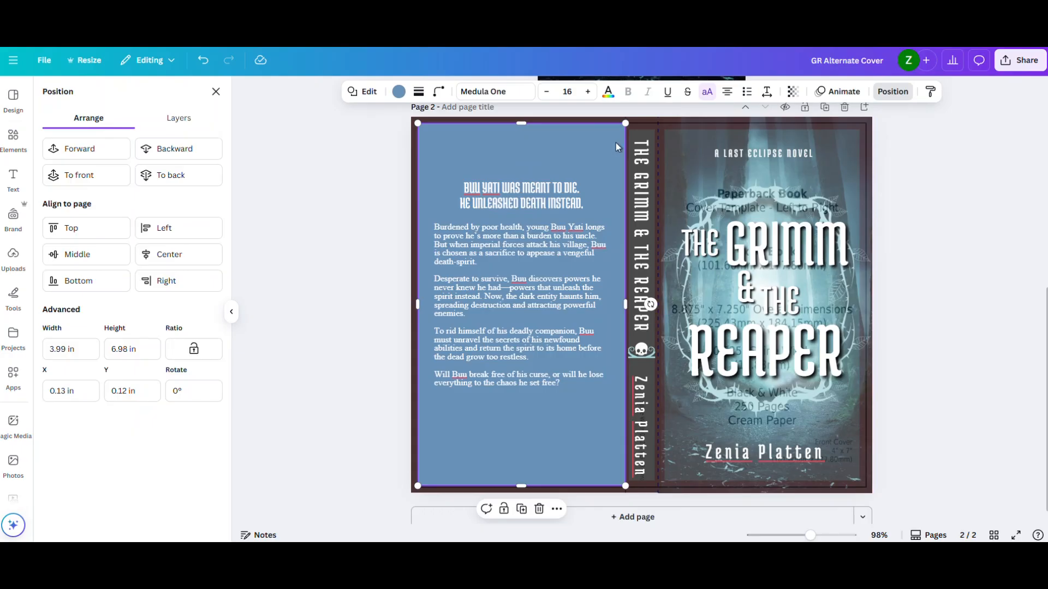
{"action": "left_click", "coordinate": [168, 154]}
{"action": "left_click", "coordinate": [169, 155]}
{"action": "left_click", "coordinate": [279, 224]}
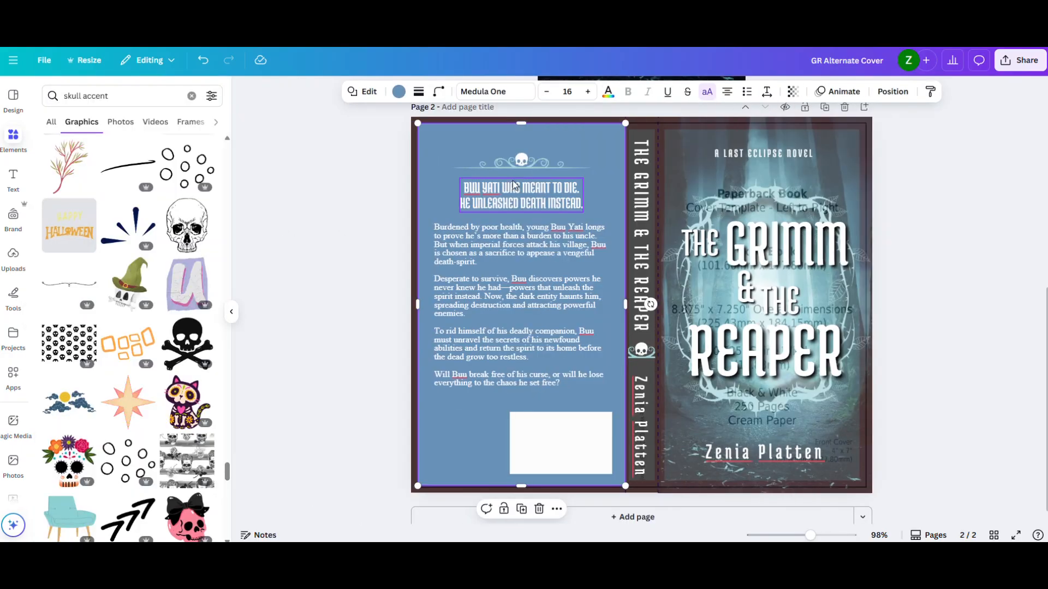
- Select the skull ornament, tagline and blurb together and center them horizontally on the guide rectangle
{"action": "left_click", "coordinate": [518, 165]}
{"action": "left_click", "coordinate": [510, 193], "text": "shift"}
{"action": "left_click", "coordinate": [490, 244], "text": "shift"}
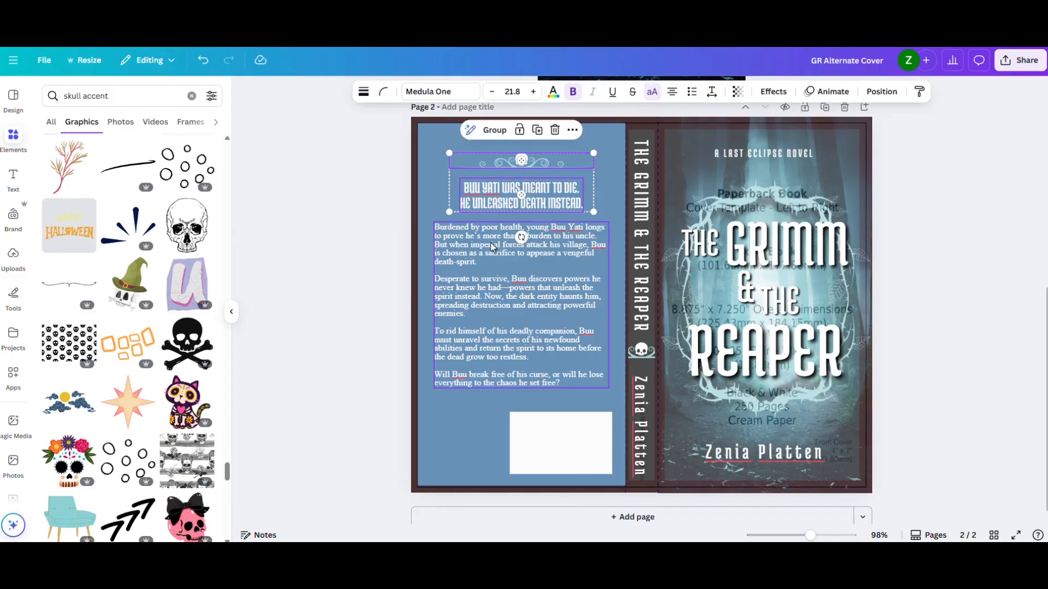
{"action": "left_click_drag", "start_coordinate": [492, 244], "coordinate": [493, 243]}
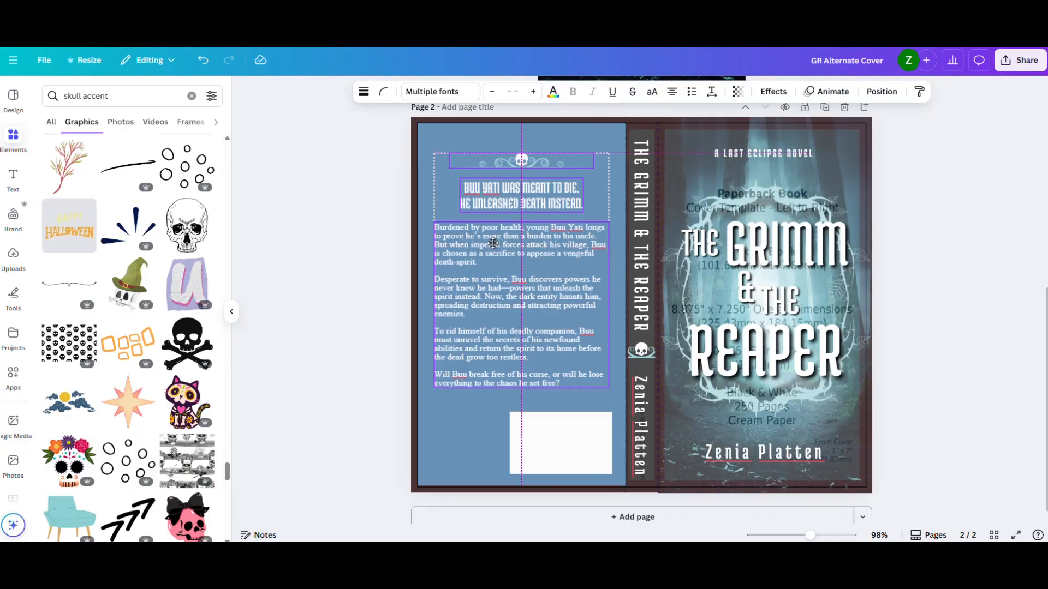
{"action": "left_click_drag", "start_coordinate": [492, 243], "coordinate": [492, 243]}
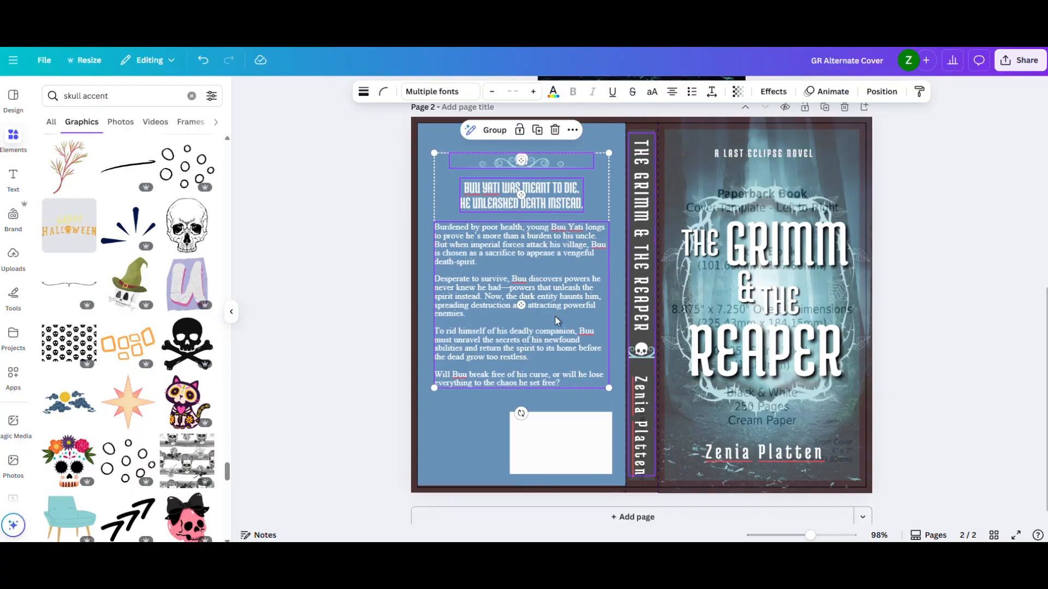
- Delete the blue guide rectangle from the back cover and justify the blurb text
{"action": "left_click", "coordinate": [424, 267]}
{"action": "key", "text": "Delete"}
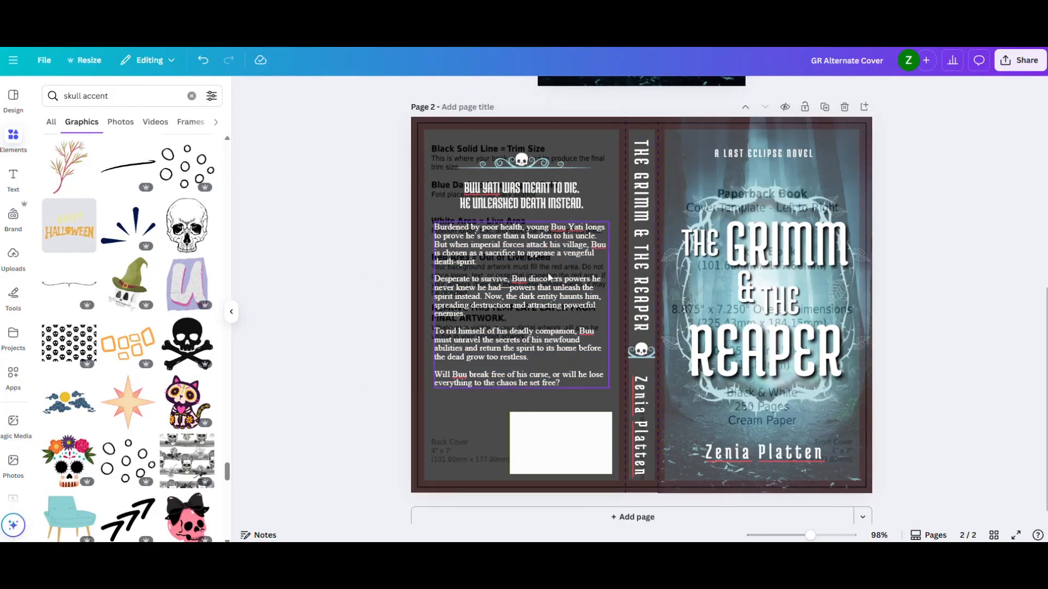
{"action": "left_click", "coordinate": [513, 261]}
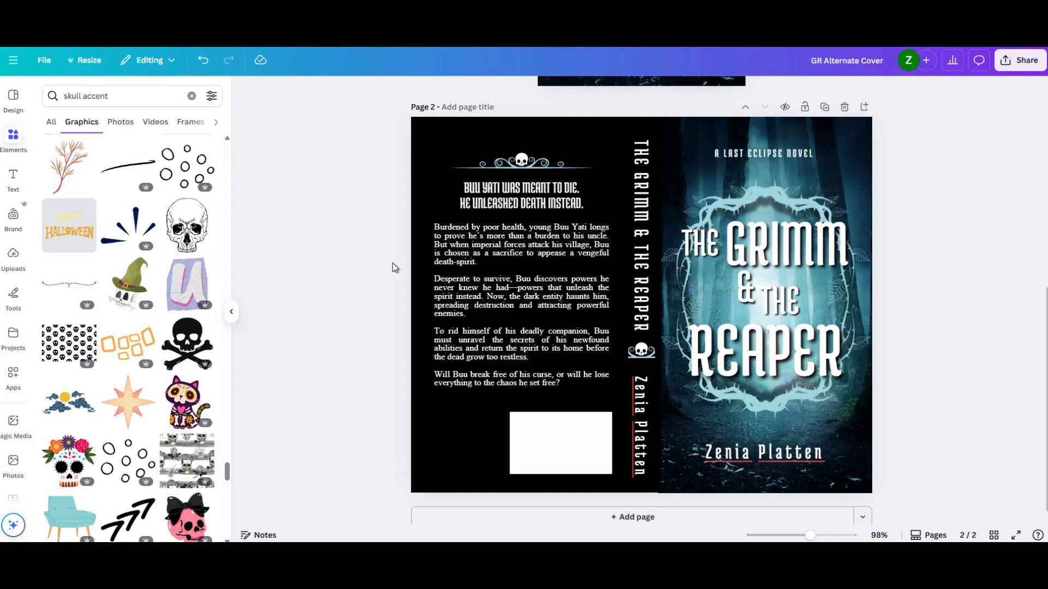
- Set the design's download options to PDF Print with only page 1 selected and the RGB color profile
{"action": "scroll", "coordinate": [392, 263], "scroll_direction": "up", "scroll_amount": 7}
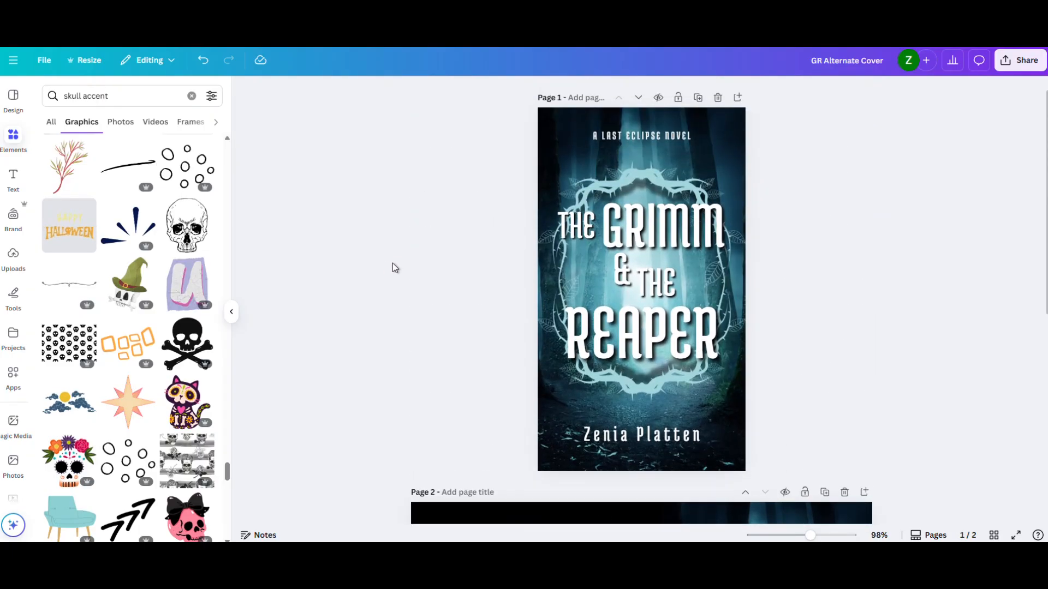
{"action": "scroll", "coordinate": [392, 263], "scroll_direction": "down", "scroll_amount": 7}
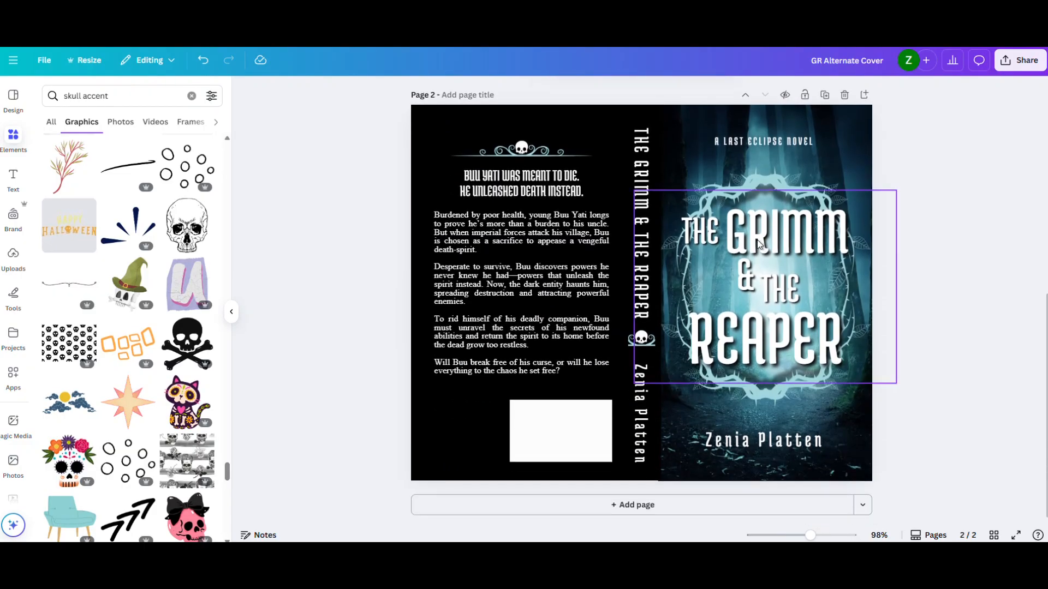
{"action": "scroll", "coordinate": [942, 335], "scroll_direction": "up", "scroll_amount": 3}
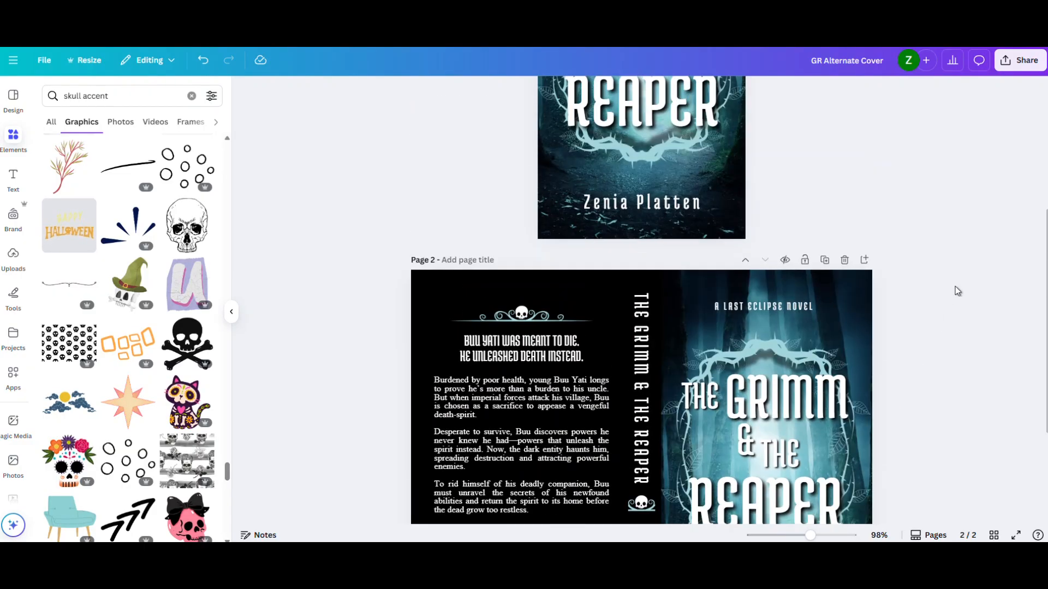
{"action": "left_click", "coordinate": [1027, 61]}
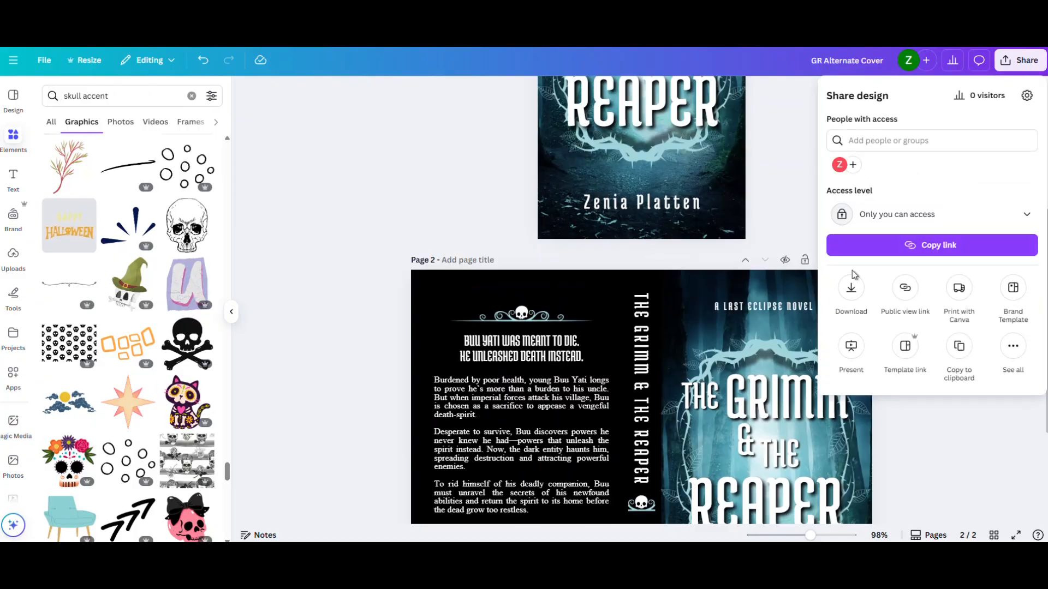
{"action": "left_click", "coordinate": [851, 289]}
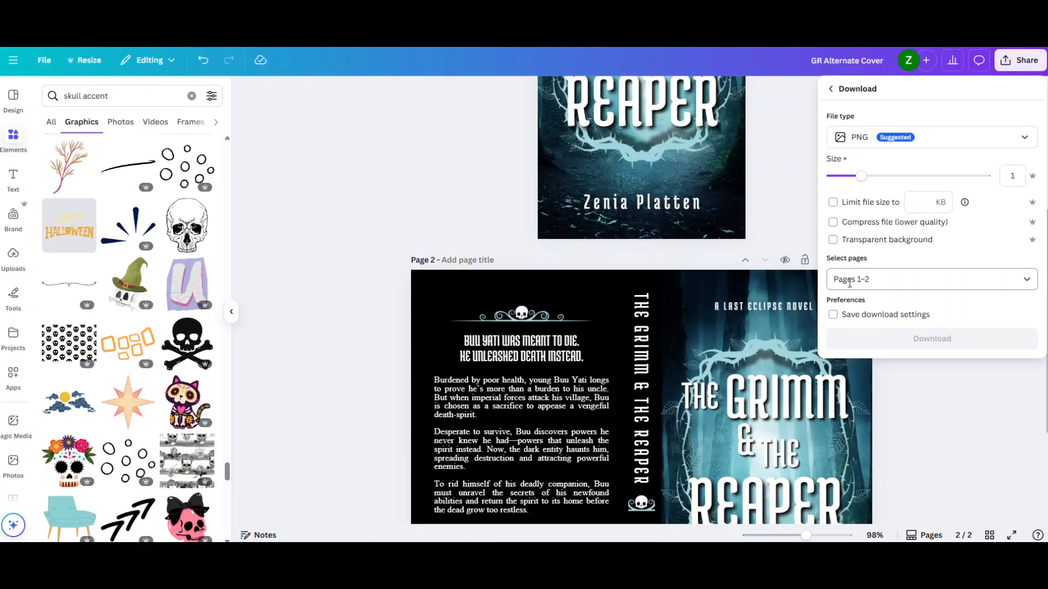
{"action": "left_click", "coordinate": [928, 148]}
{"action": "left_click", "coordinate": [886, 271]}
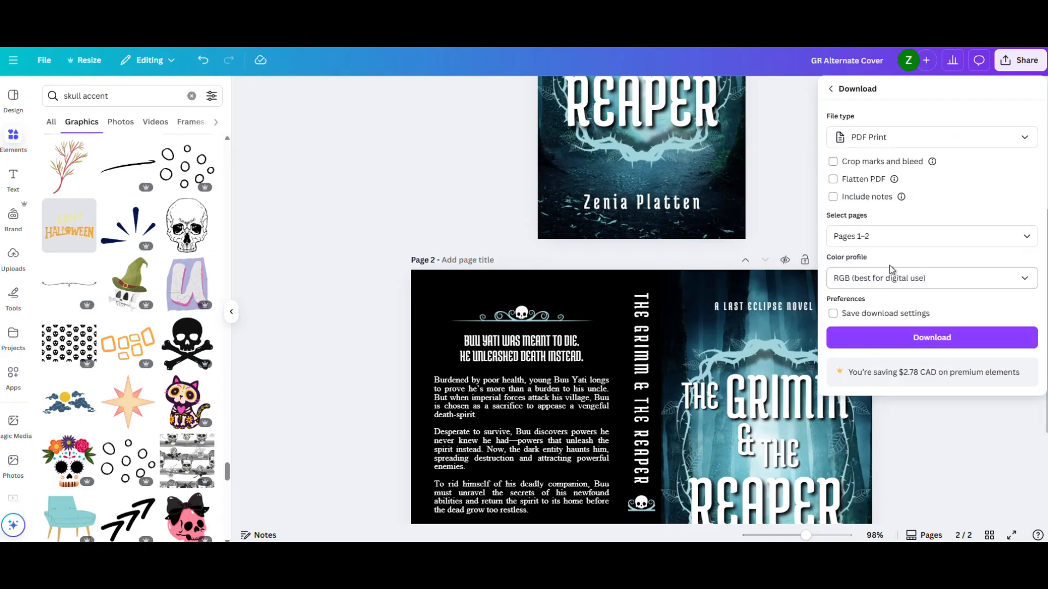
{"action": "left_click", "coordinate": [1028, 238]}
{"action": "left_click", "coordinate": [842, 313]}
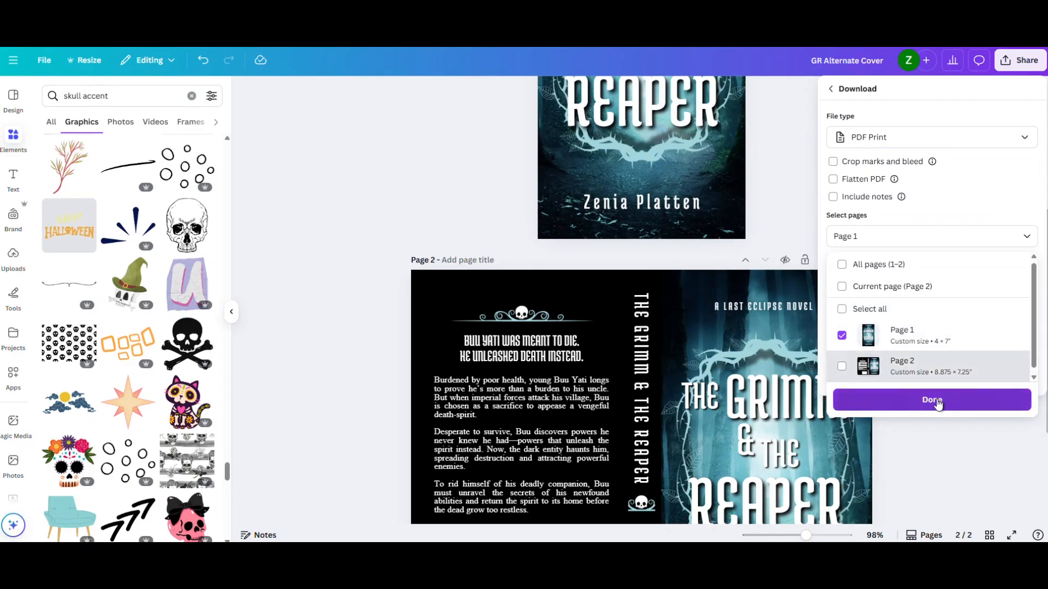
{"action": "left_click", "coordinate": [872, 401]}
{"action": "left_click", "coordinate": [921, 339]}
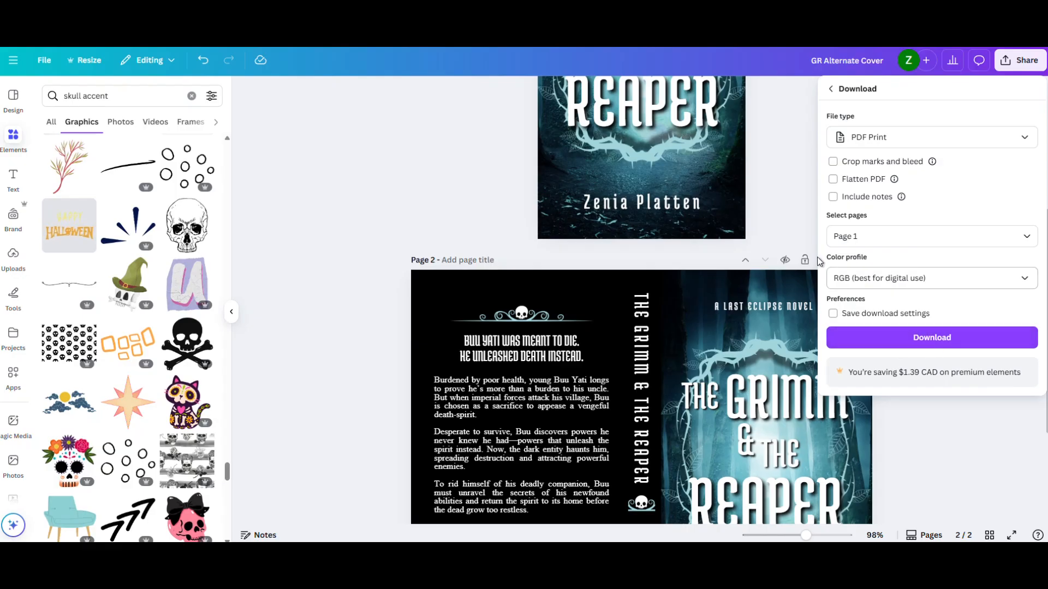
{"action": "scroll", "coordinate": [811, 221], "scroll_direction": "up", "scroll_amount": 4}
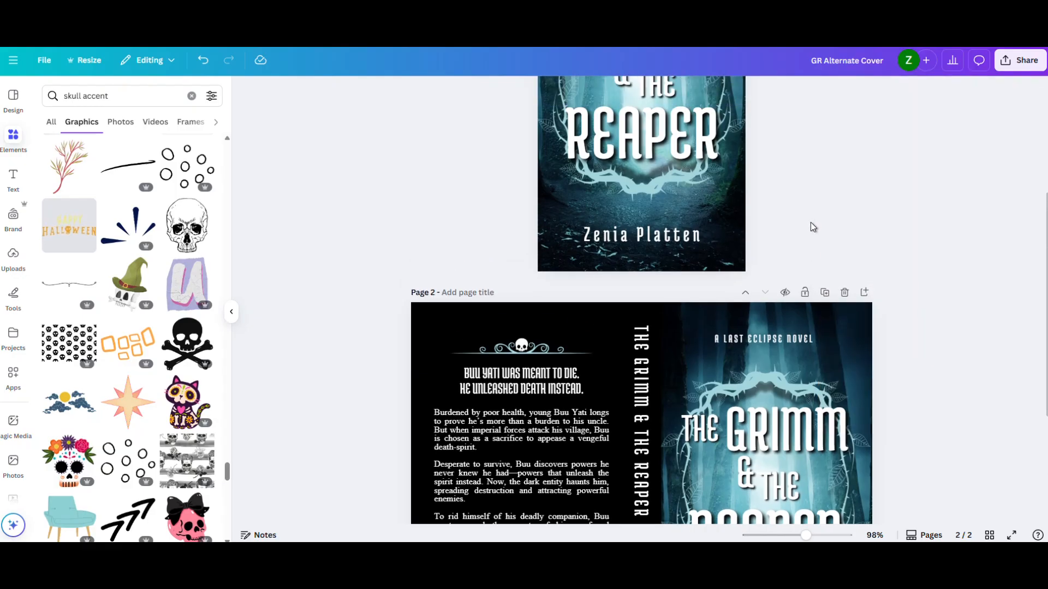
{"action": "scroll", "coordinate": [814, 228], "scroll_direction": "down", "scroll_amount": 5}
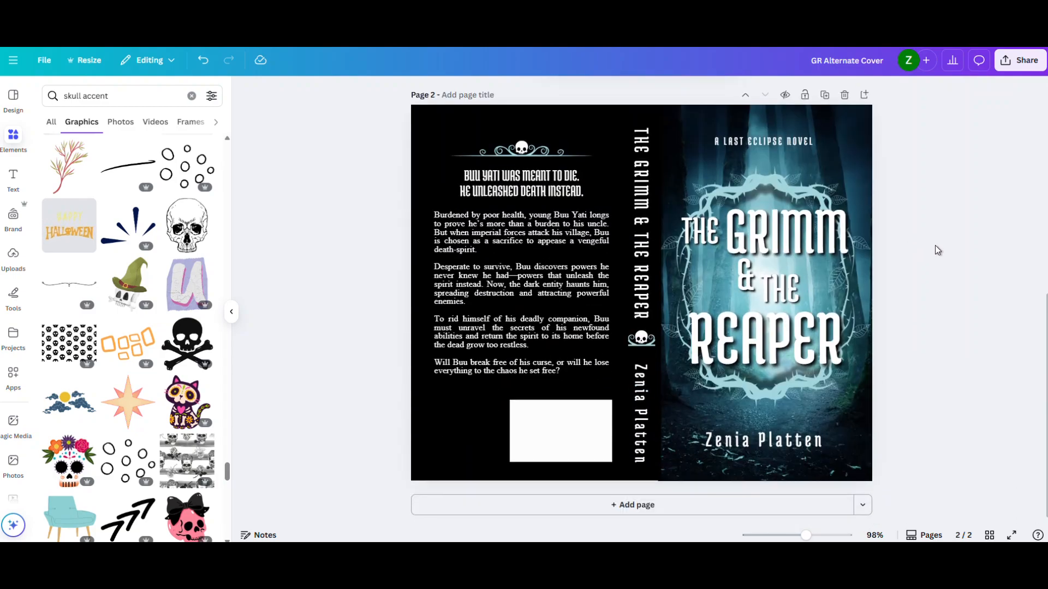
{"action": "scroll", "coordinate": [935, 249], "scroll_direction": "up", "scroll_amount": 3}
{"action": "scroll", "coordinate": [939, 251], "scroll_direction": "up", "scroll_amount": 5}
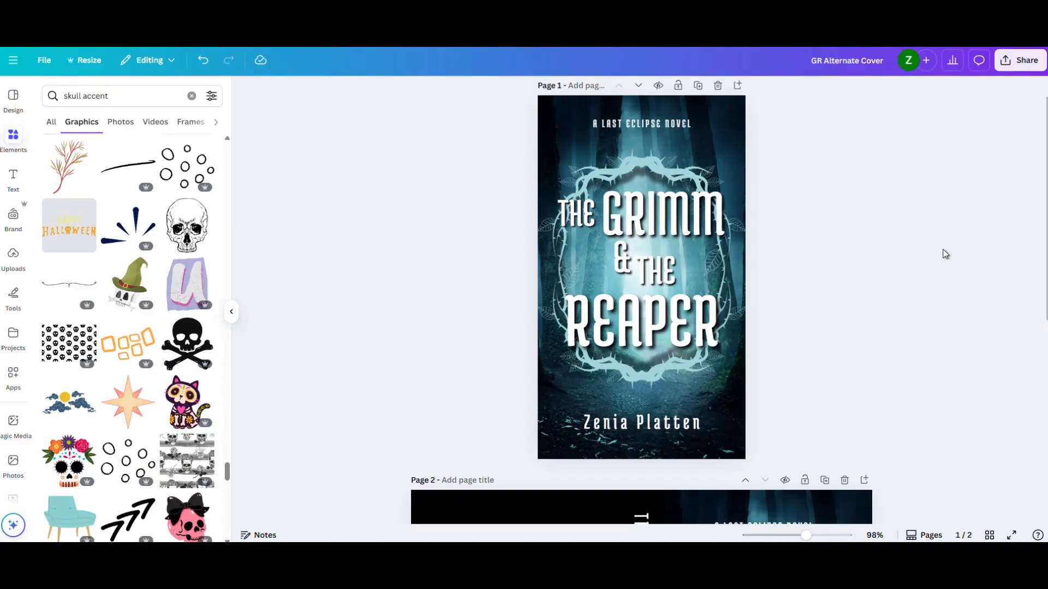